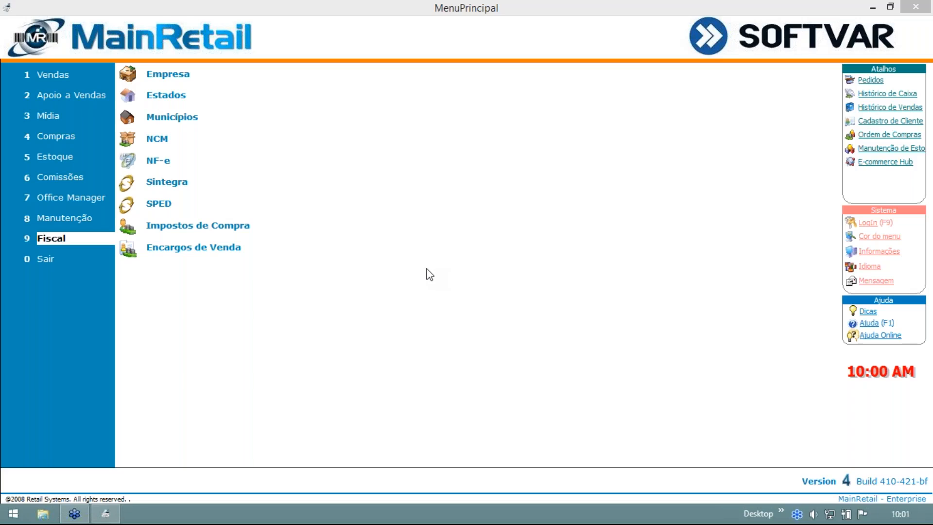
Expand Vendas in the left menu, then its 8 Manutenção section.
click(54, 74)
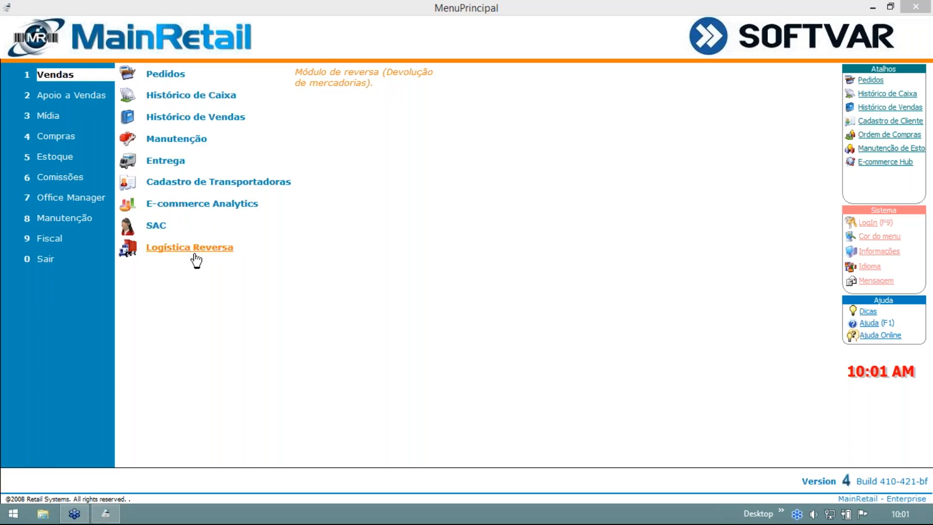
click(70, 218)
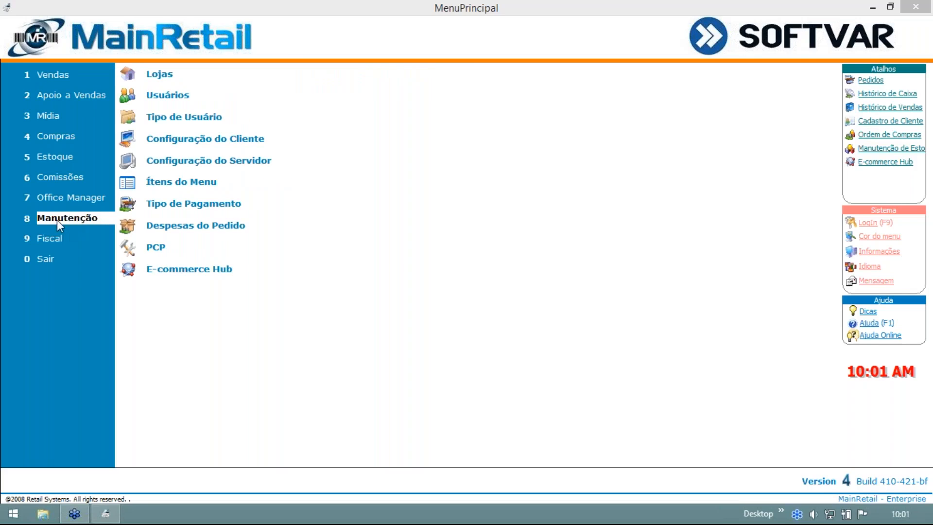
Open Tipo de Pagamento and sign in with the password.
click(183, 208)
text(**)
key(Return)
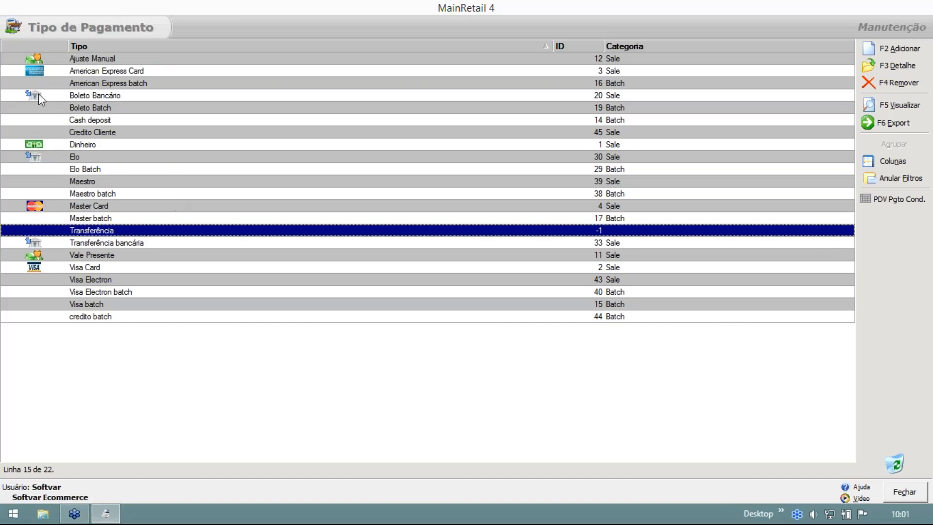
Re-sort the payment types by the Tipo column and select Credito Cliente.
click(98, 48)
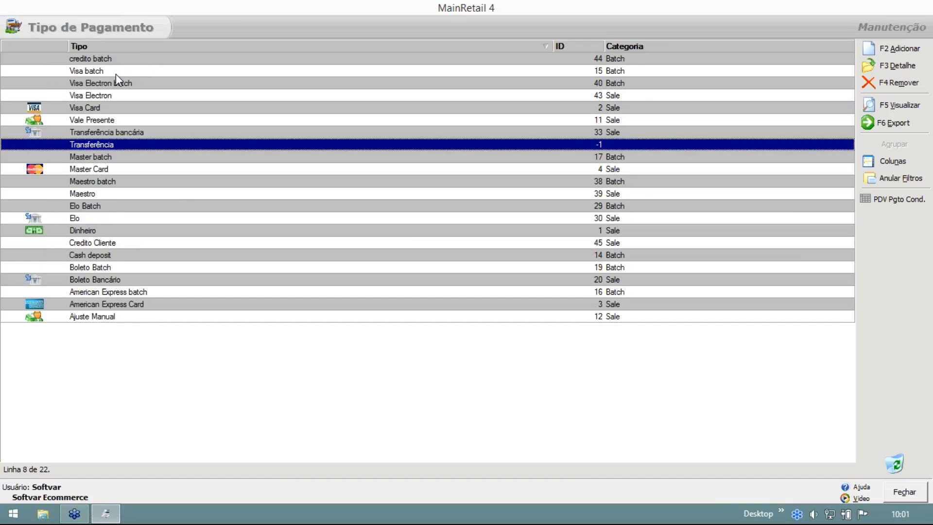
click(116, 45)
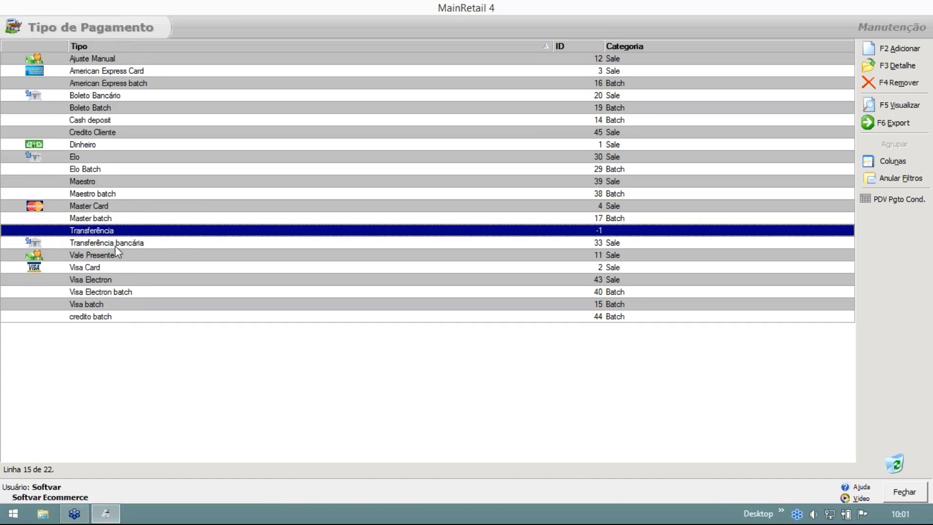
click(88, 135)
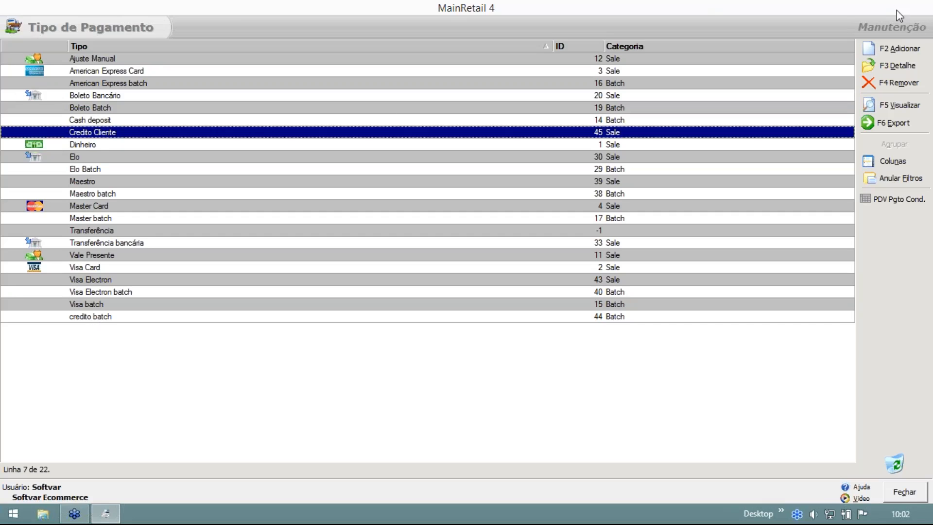
Add a new payment type with category Batch named 'Credito cliente Batch'.
click(900, 46)
drag(425, 26, 342, 11)
click(286, 101)
click(294, 124)
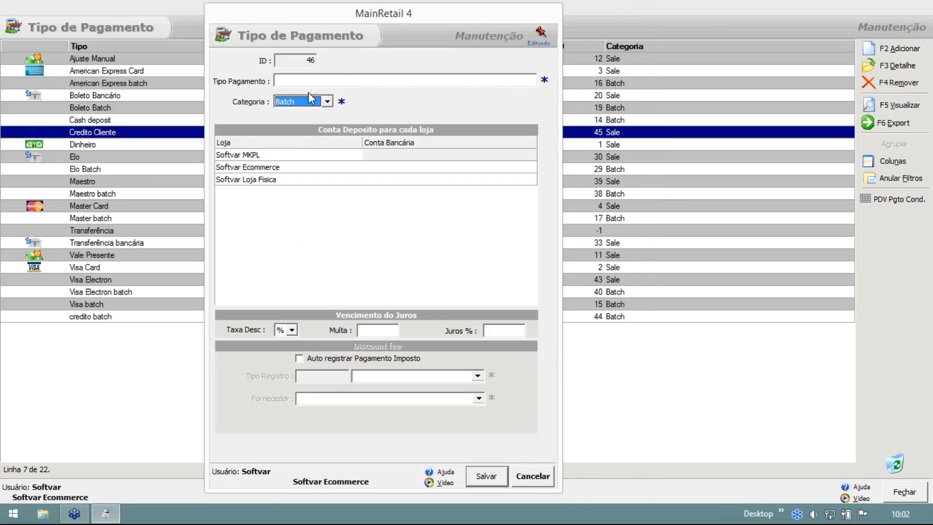
text(C)
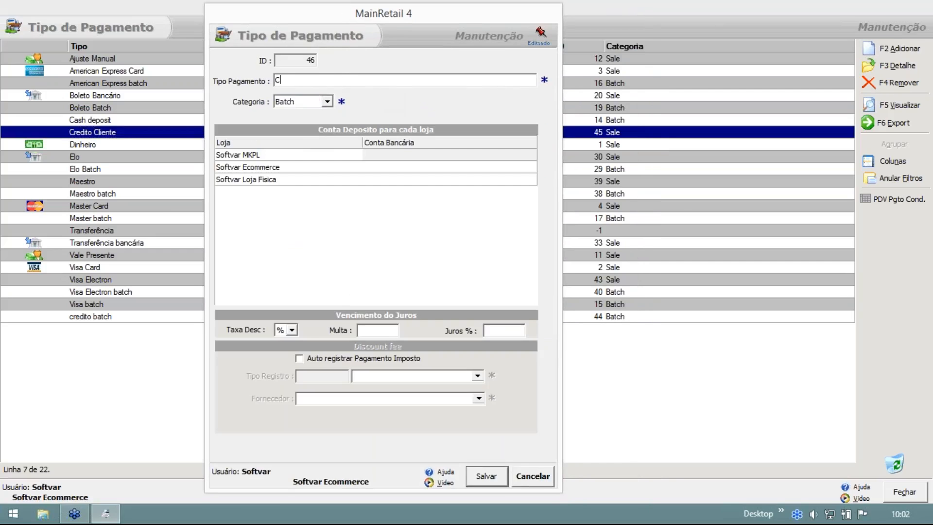
text(redito cliente Batch)
drag(363, 77, 273, 80)
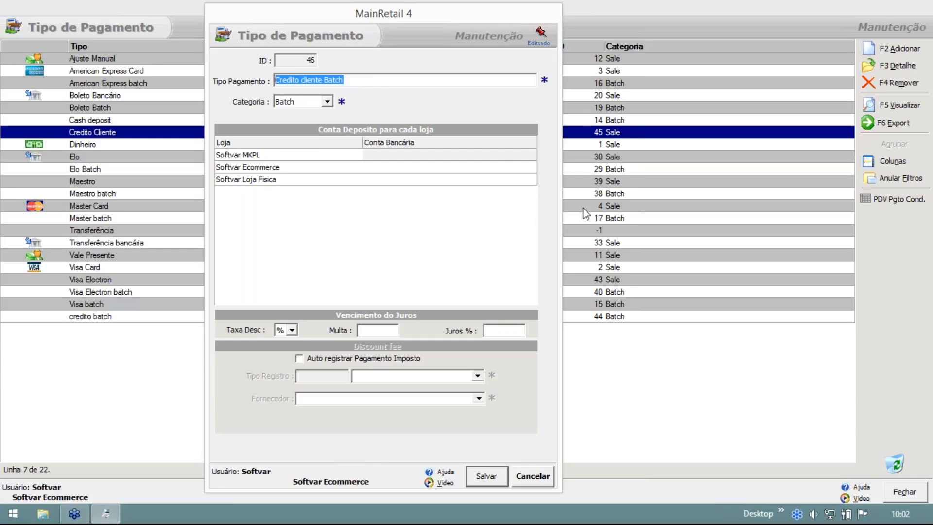
Assign bank account 123456 to Softvar MKPL, Ecommerce and Loja Fisica, then save.
click(531, 155)
click(530, 155)
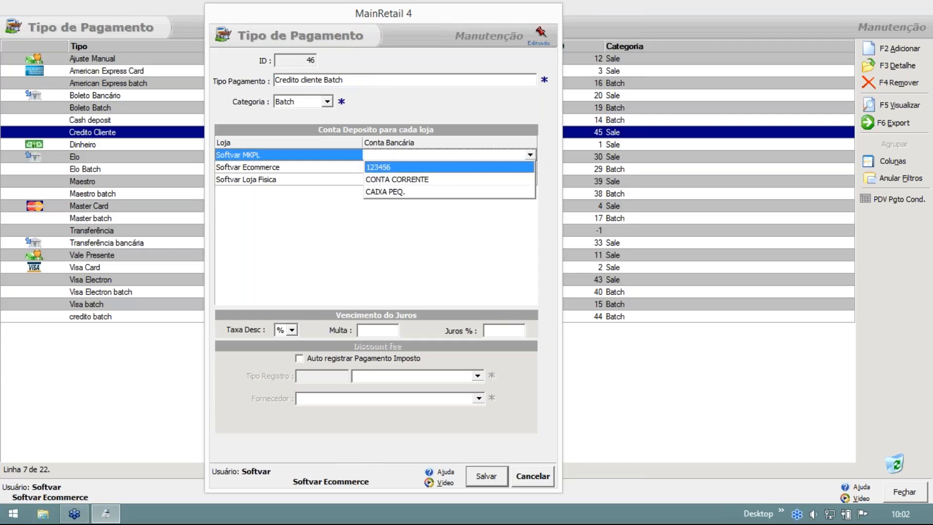
click(389, 167)
click(531, 167)
click(418, 175)
click(419, 183)
click(531, 180)
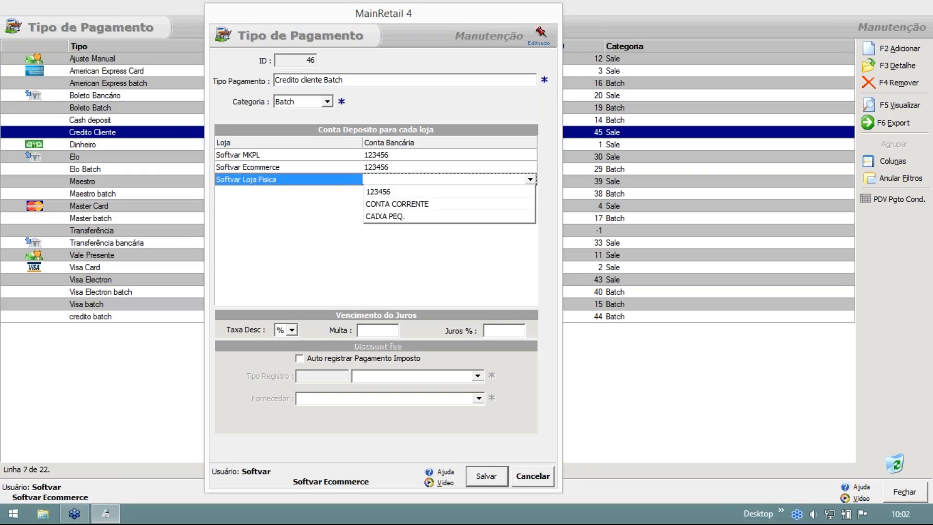
click(431, 195)
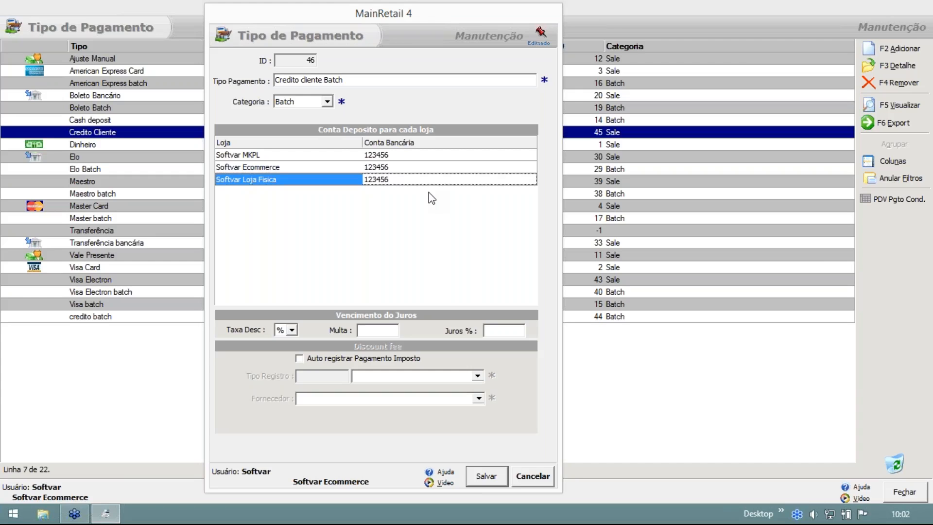
key(Return)
key(Return)
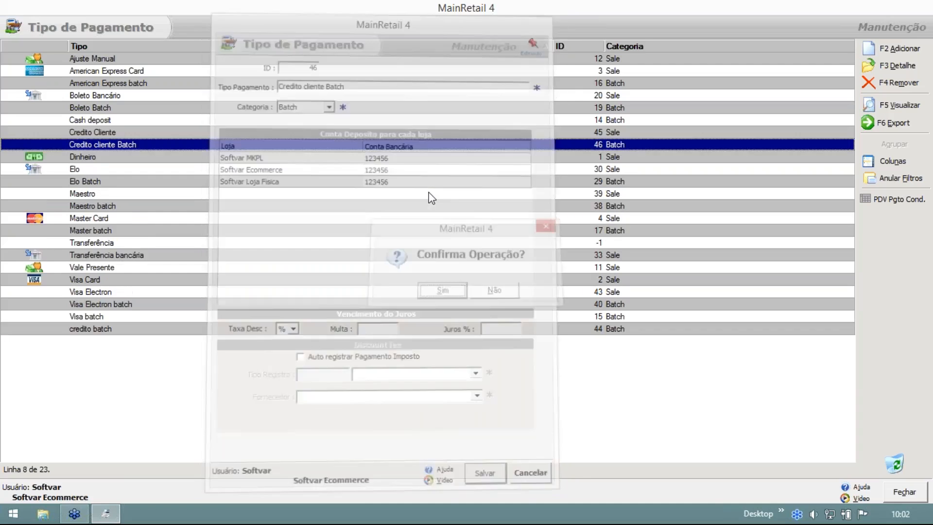
Add another payment type named 'Credito Cliente' with category Sale.
click(882, 54)
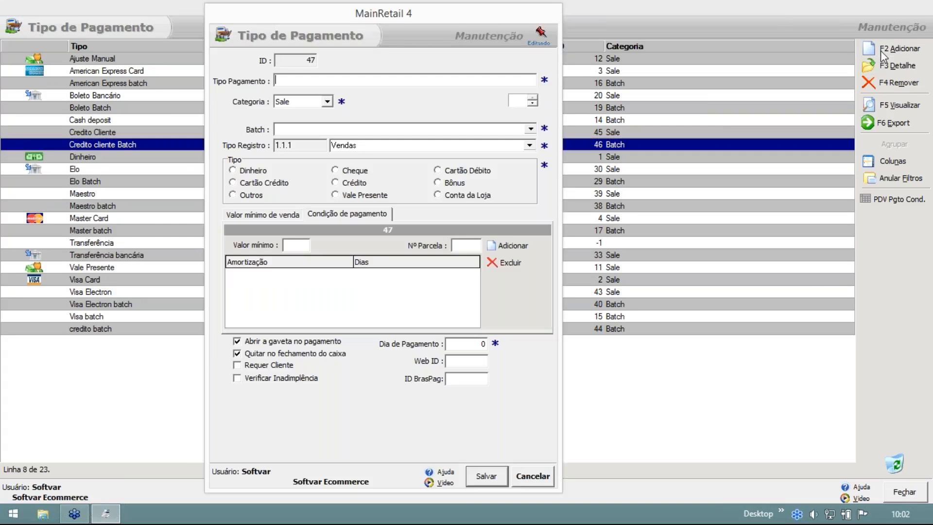
text(Credito Cliente)
click(297, 103)
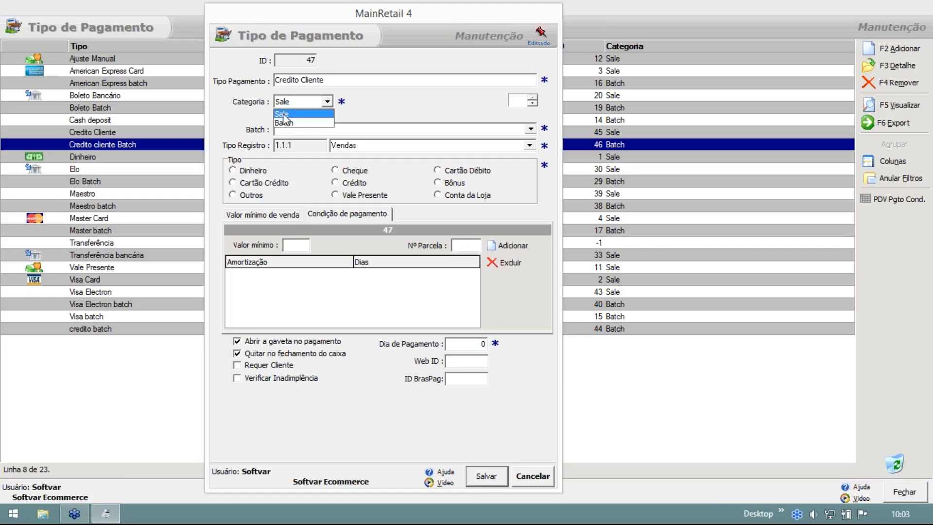
click(292, 114)
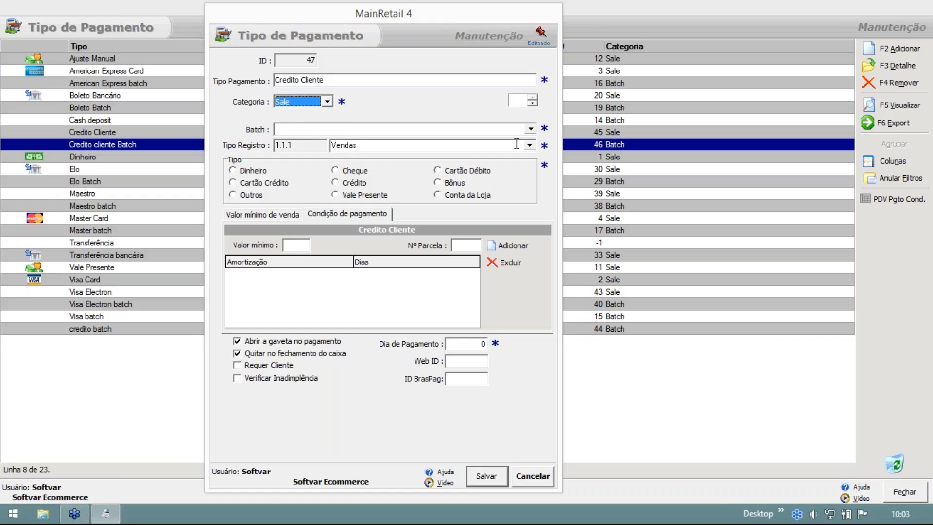
Link it to the 'Credito cliente Batch' batch.
click(516, 130)
text(credt)
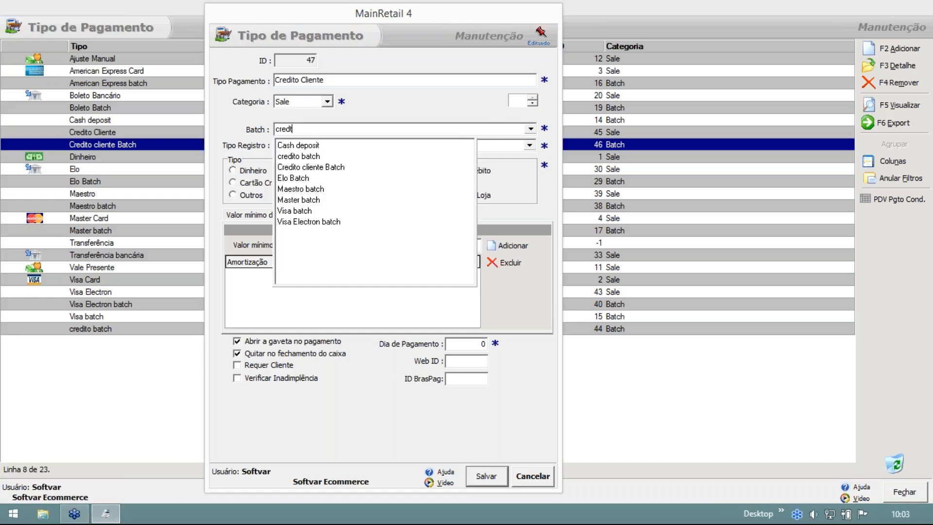
click(313, 167)
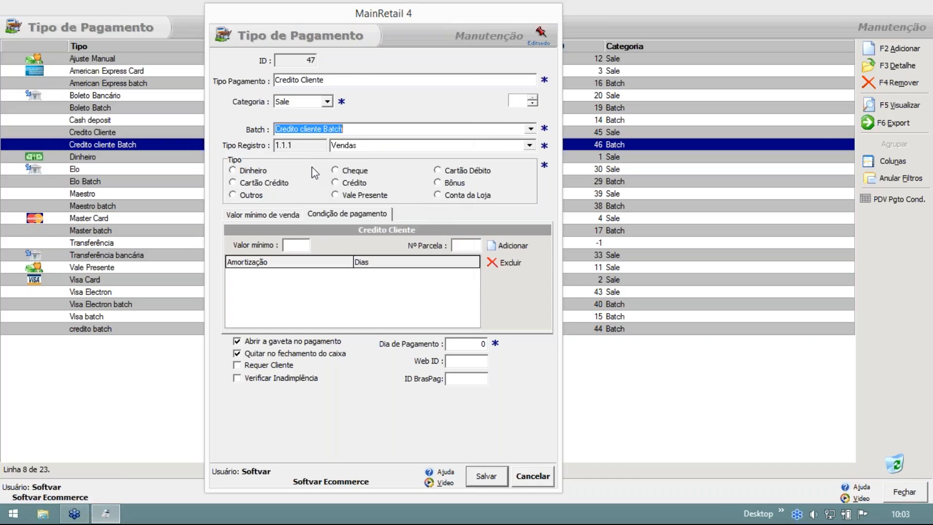
click(349, 130)
drag(395, 132, 225, 132)
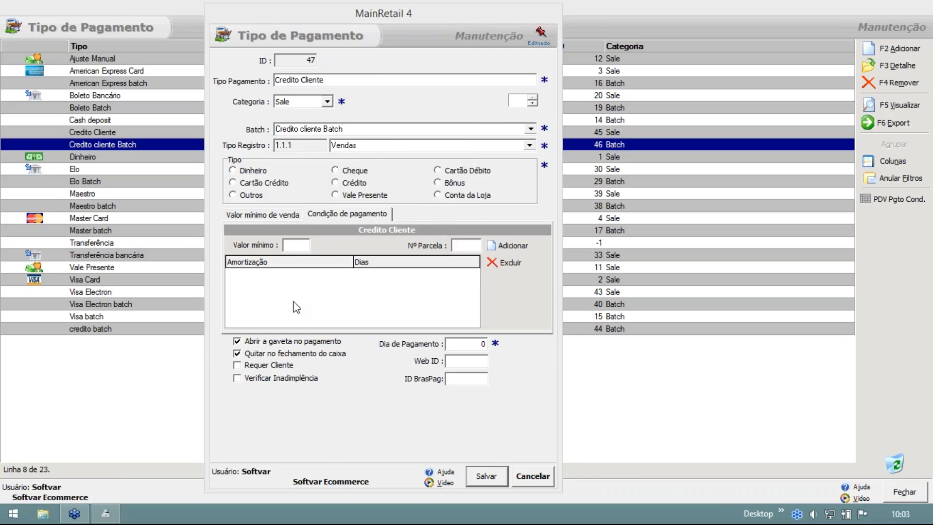
Choose Crédito as the Tipo for the Credito Cliente payment type.
click(339, 183)
drag(386, 17, 395, 24)
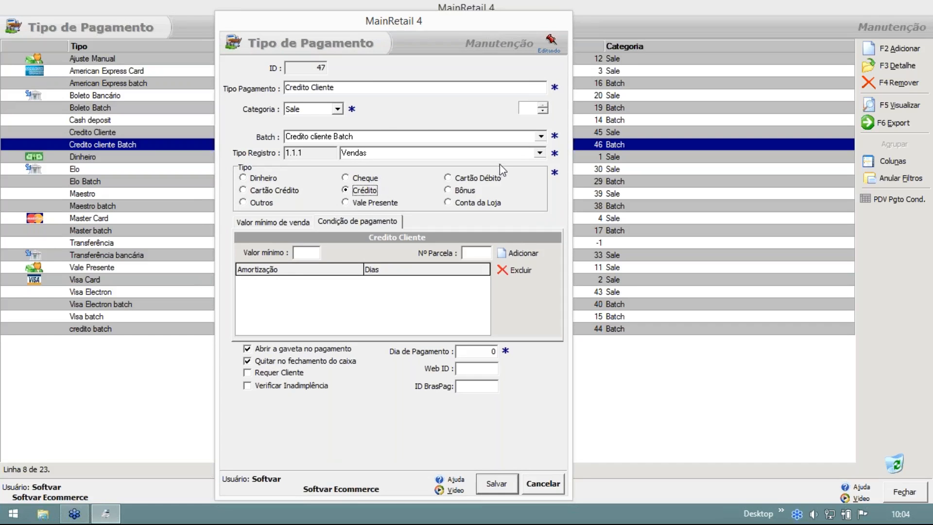
Close the payment types and open Vendas > Logística Reversa, signing in with Manter senha ticked.
key(Escape)
key(Escape)
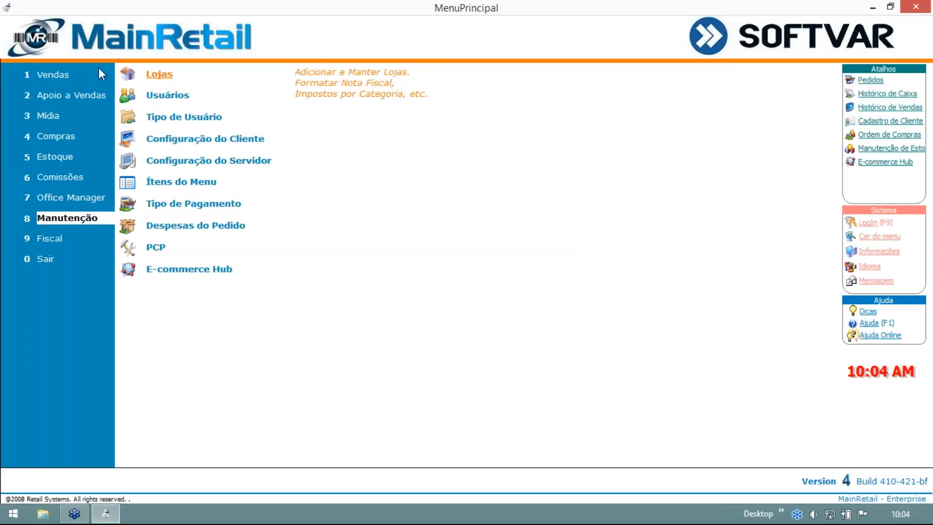
click(54, 76)
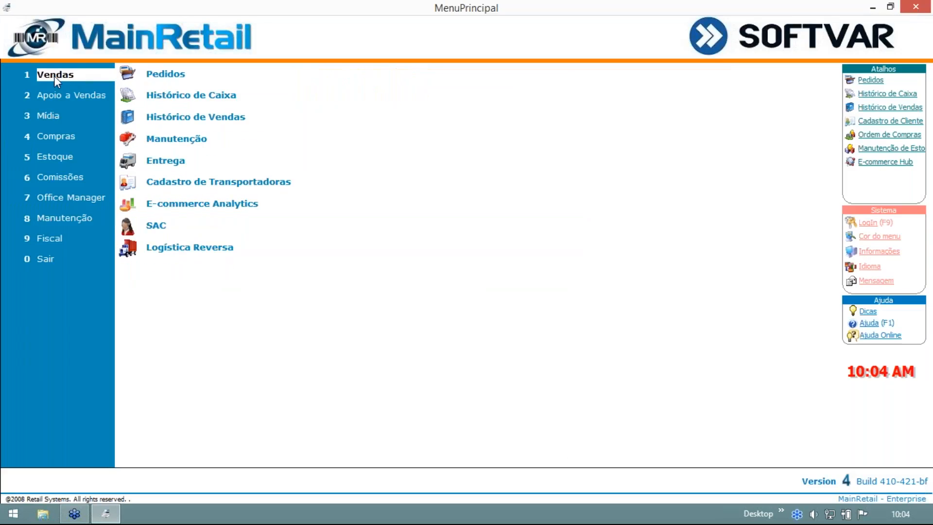
click(207, 249)
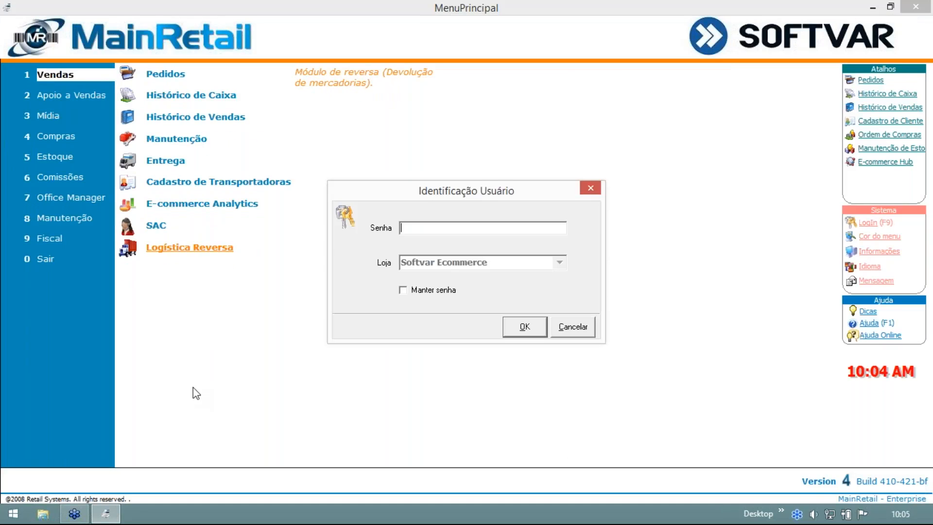
text(**)
drag(475, 200, 425, 109)
click(374, 199)
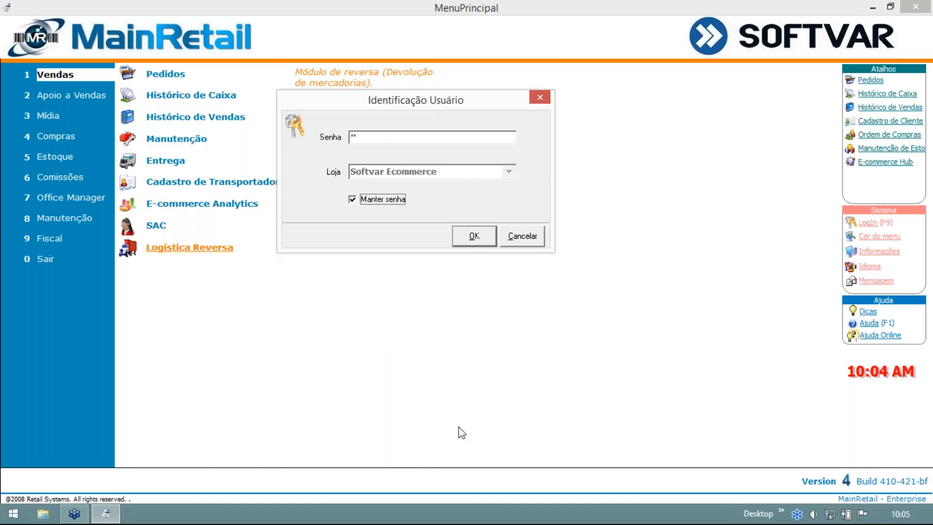
click(474, 237)
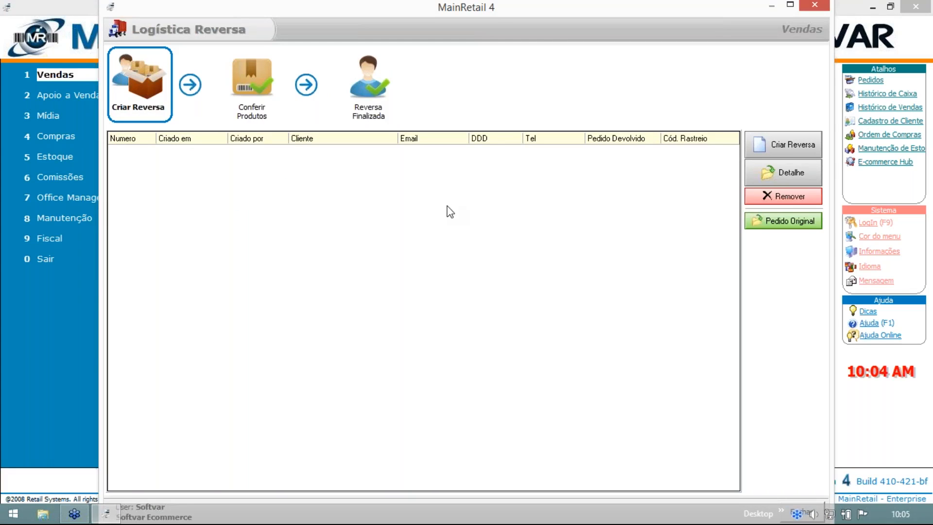
Choose Criar Reversa to search for the order to return or exchange.
click(812, 145)
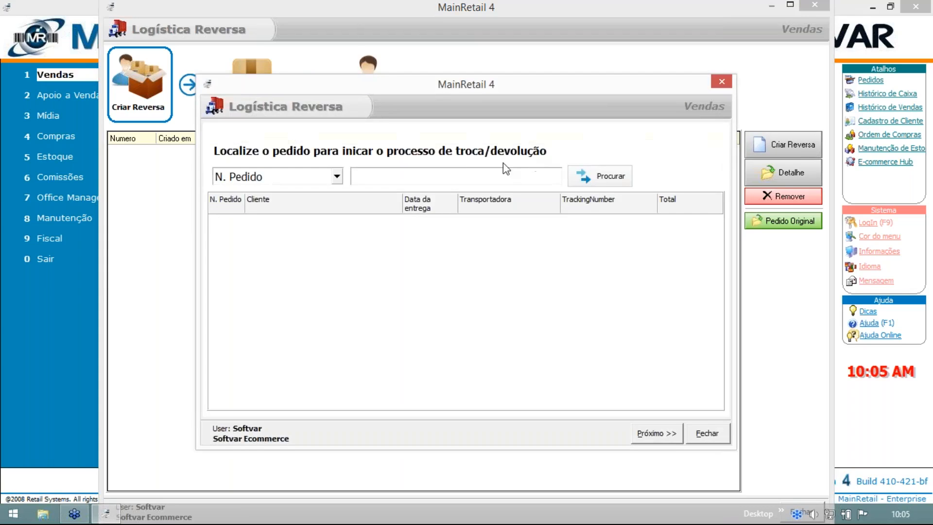
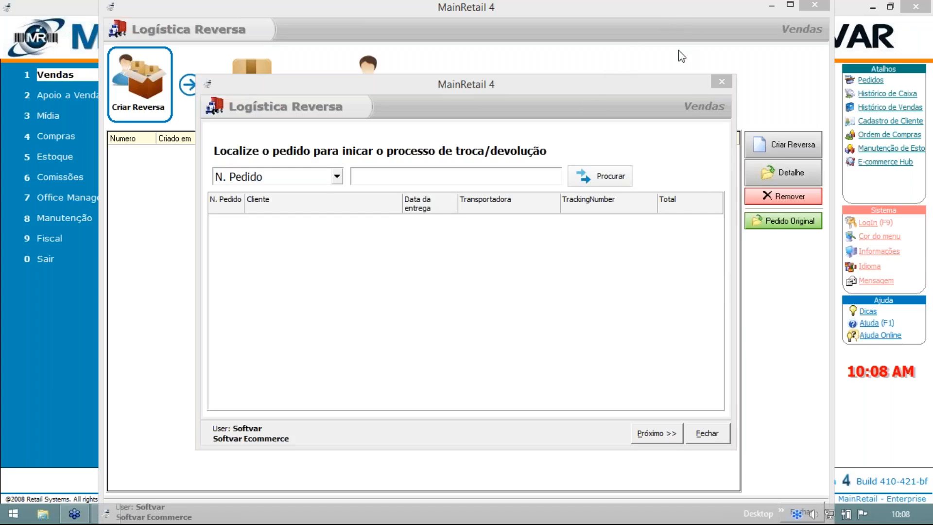
Dismiss the order search and reopen Vendas > Logística Reversa to its empty returns list.
click(705, 433)
click(814, 5)
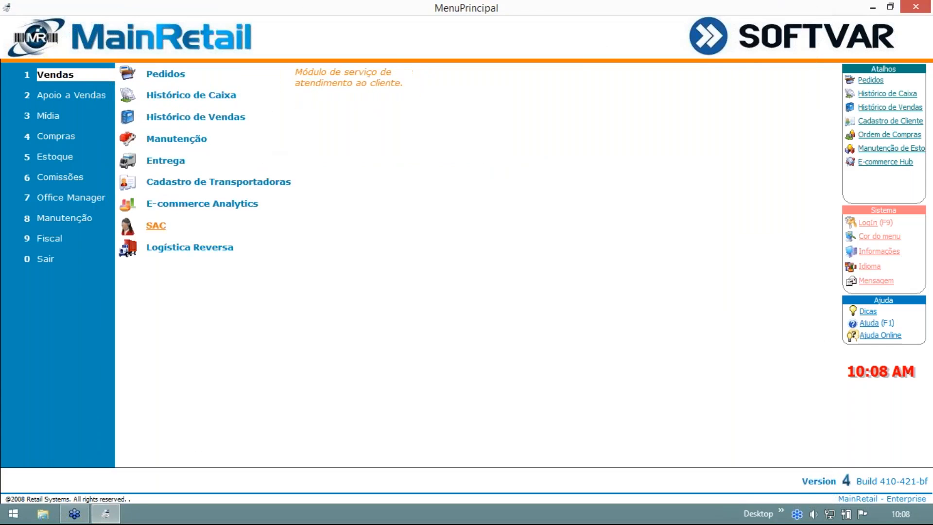
click(214, 249)
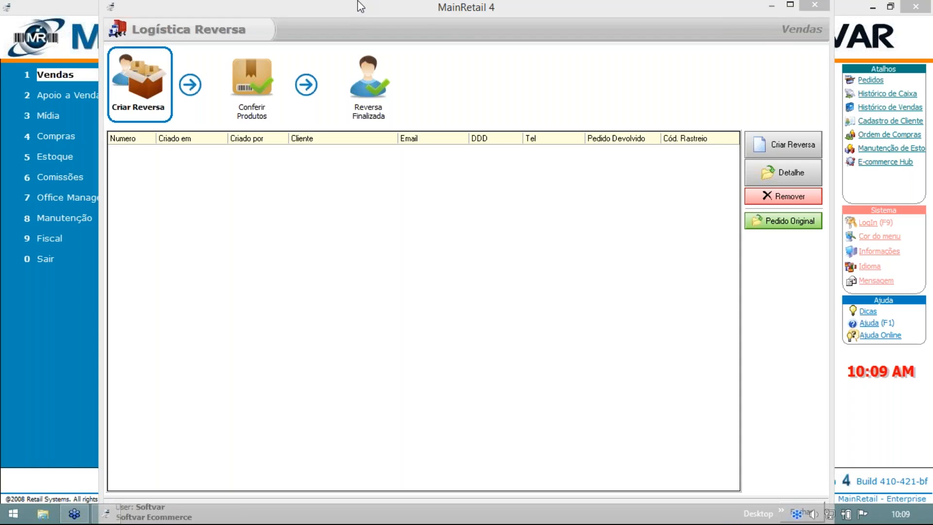
Start a new return with Criar Reversa and search for order number 4.
click(777, 150)
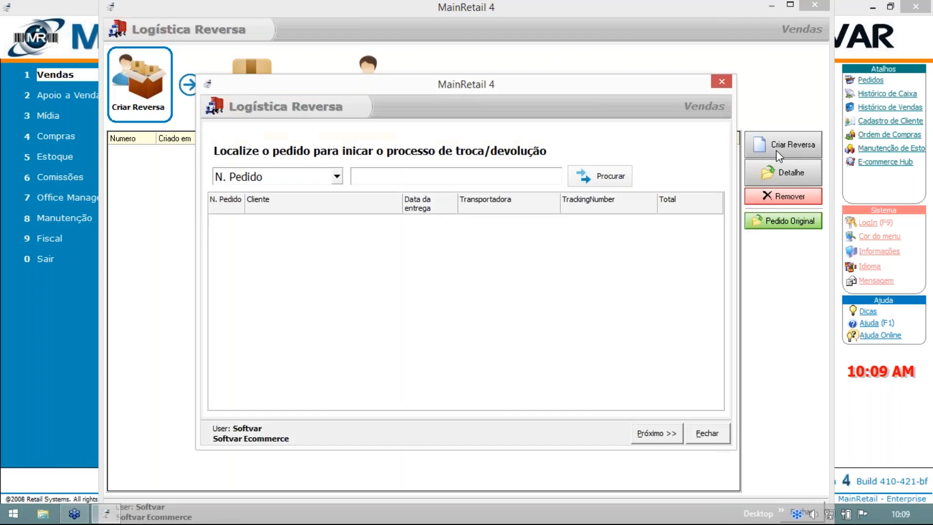
drag(500, 85, 534, 72)
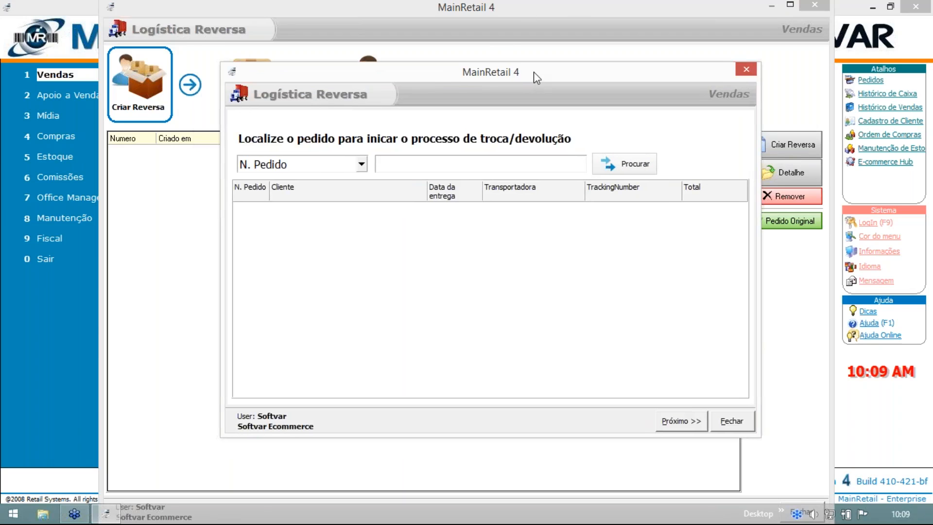
click(449, 164)
text(4)
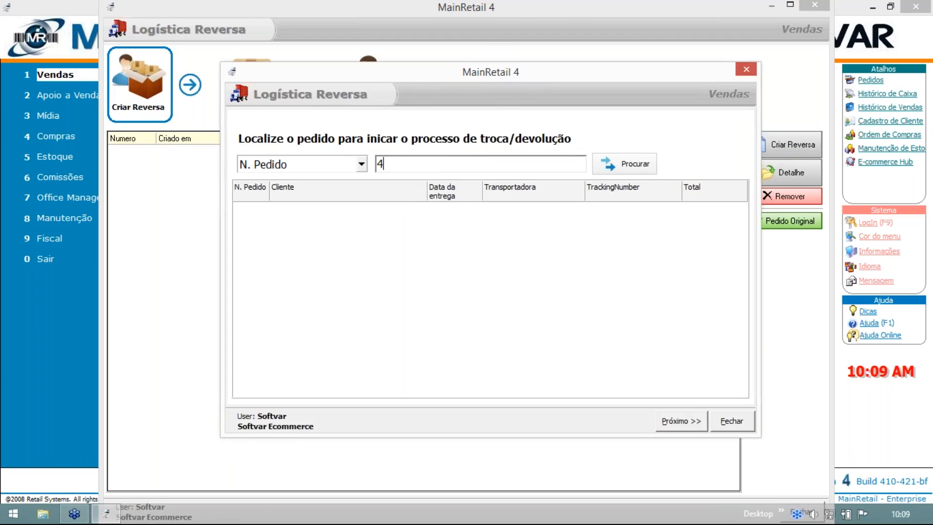
key(Return)
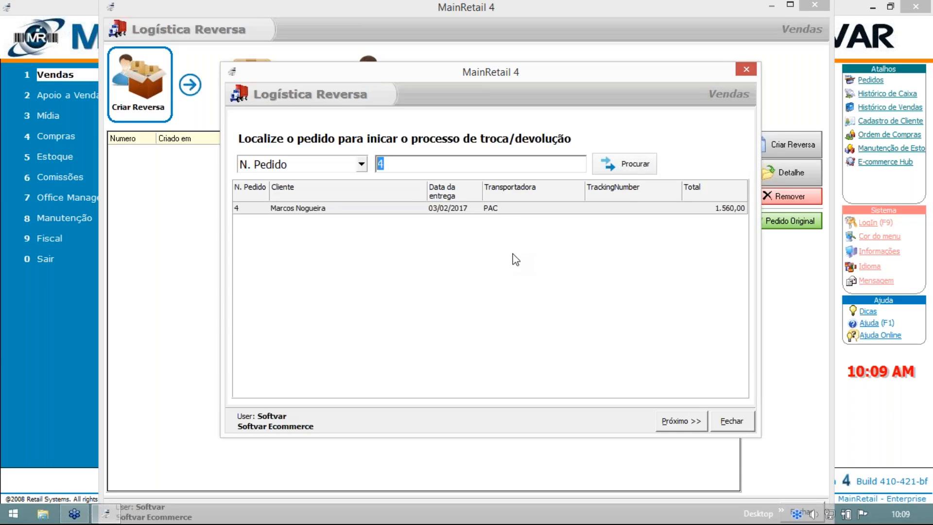
Search by Nome do cliente with the customer's name to list their seven orders.
click(361, 165)
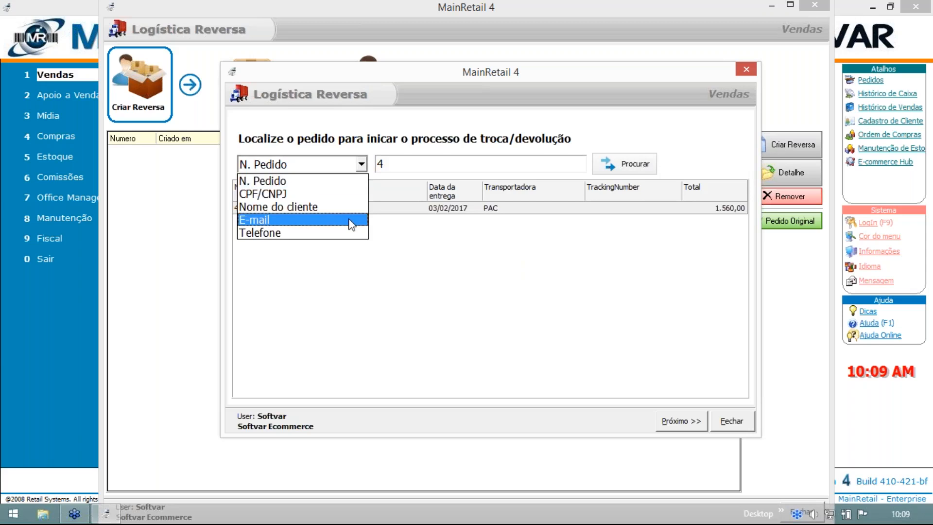
click(340, 208)
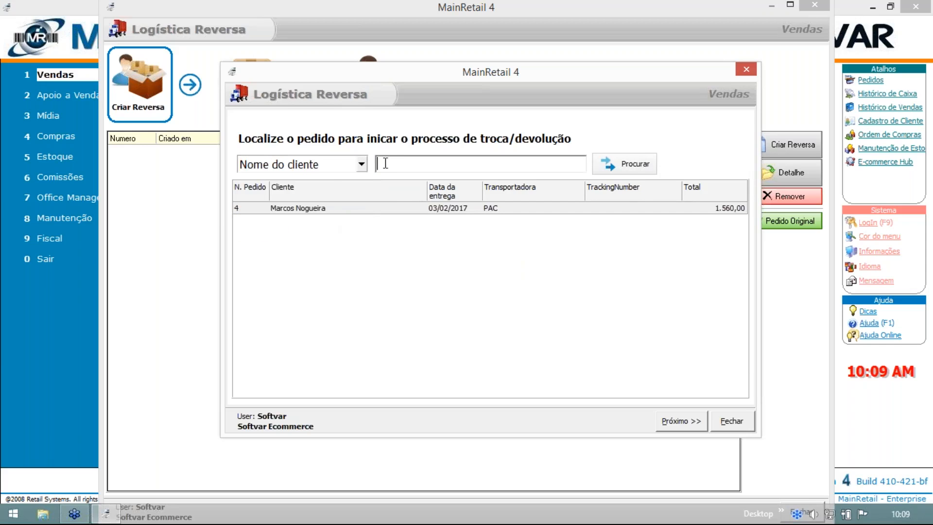
click(393, 164)
text(Marcos)
click(625, 164)
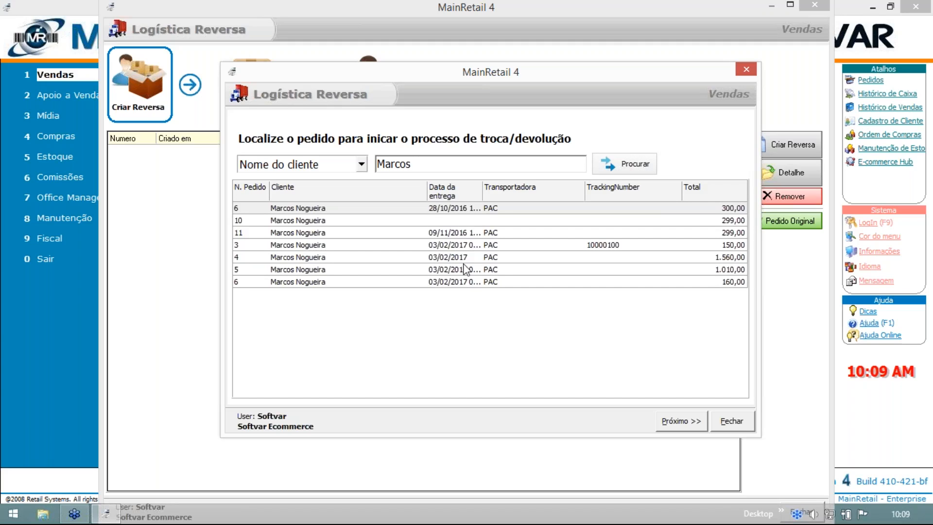
drag(522, 77, 607, 42)
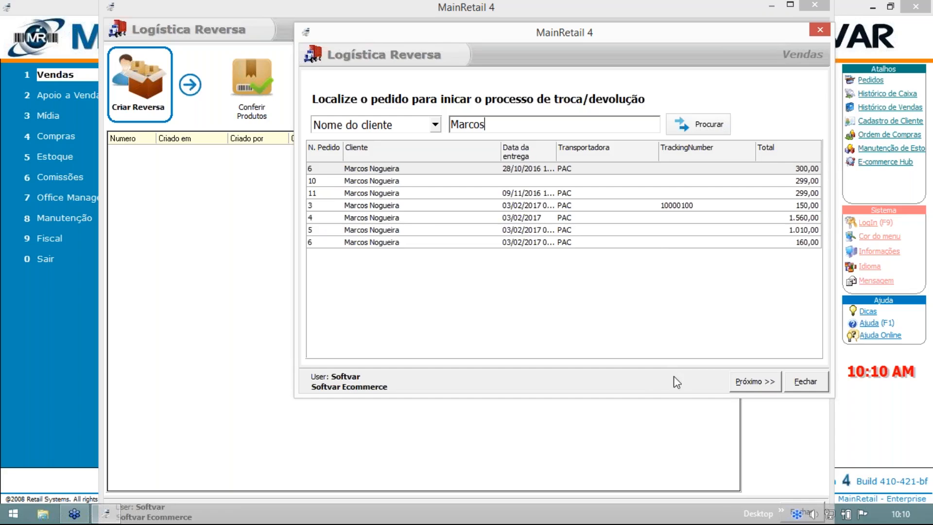
Pick the 150,00 order and return 1 GTA 5 Xbox, moving on to pickup details.
click(341, 208)
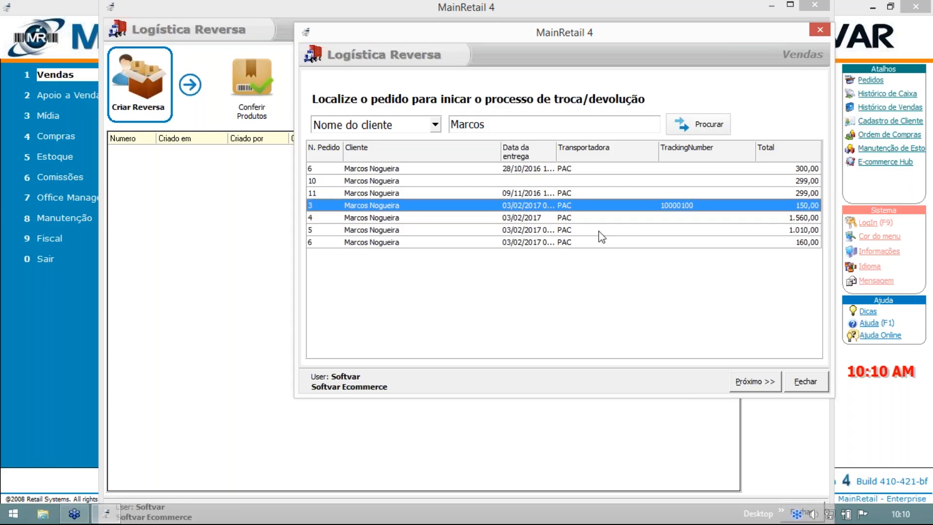
click(755, 383)
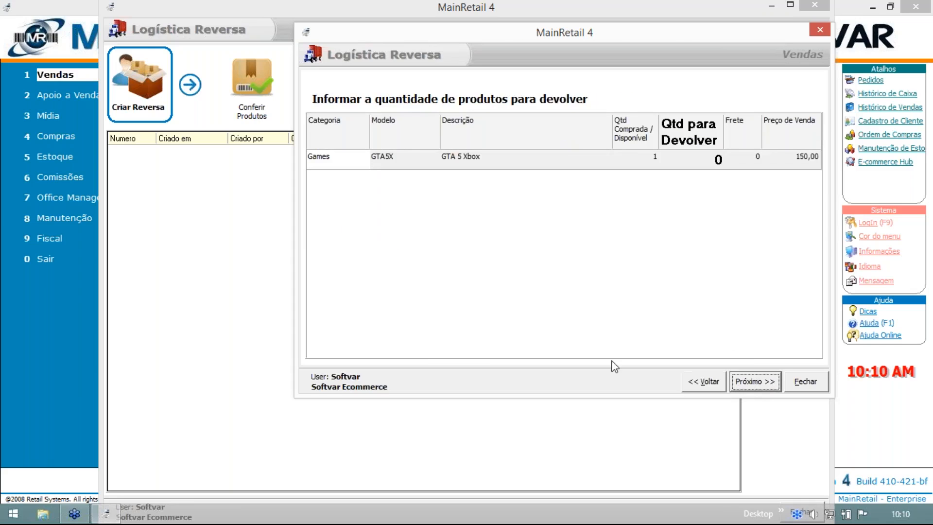
click(705, 160)
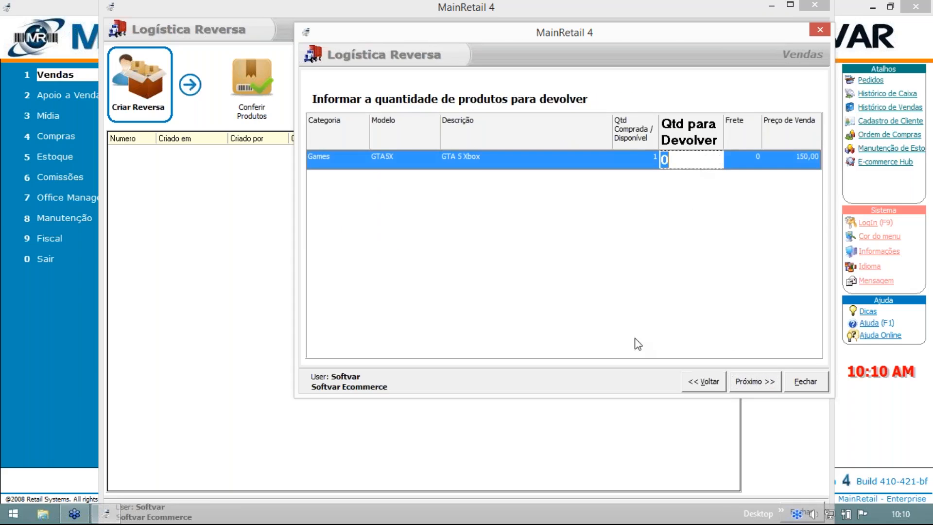
text(1)
click(753, 382)
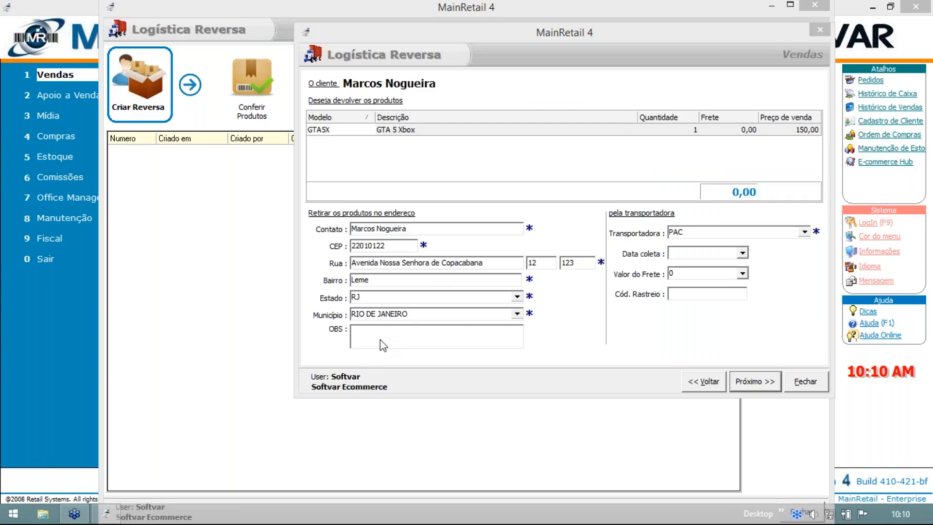
Set the Data coleta pickup date to 06/02/2017 with carrier PAC.
drag(454, 33, 464, 23)
click(751, 243)
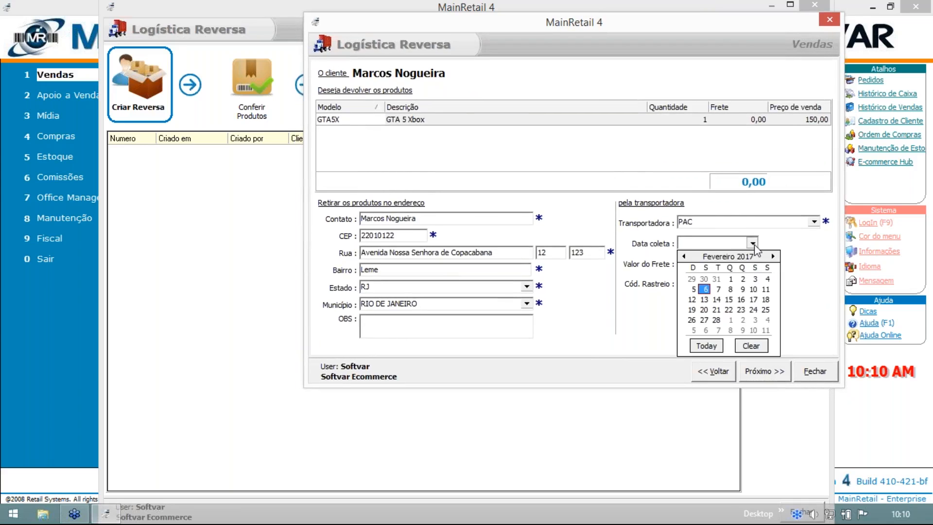
click(709, 289)
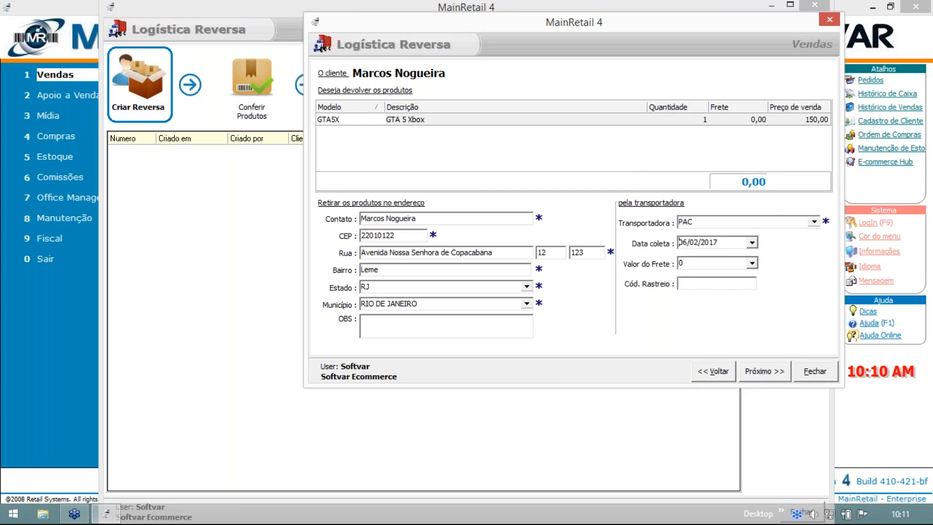
click(700, 282)
click(475, 122)
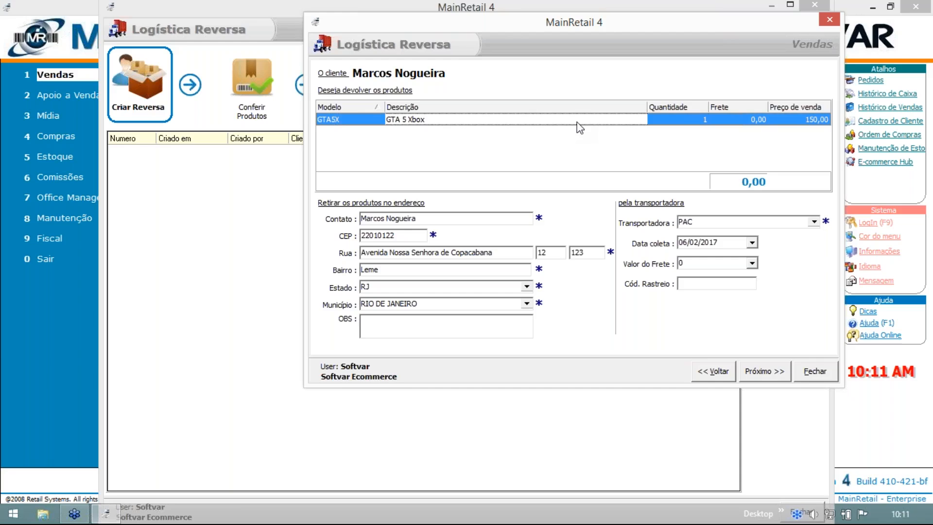
Enter tracking code 12345 in Cód. Rastreio, then replace it with 01001.
click(708, 282)
text(12345)
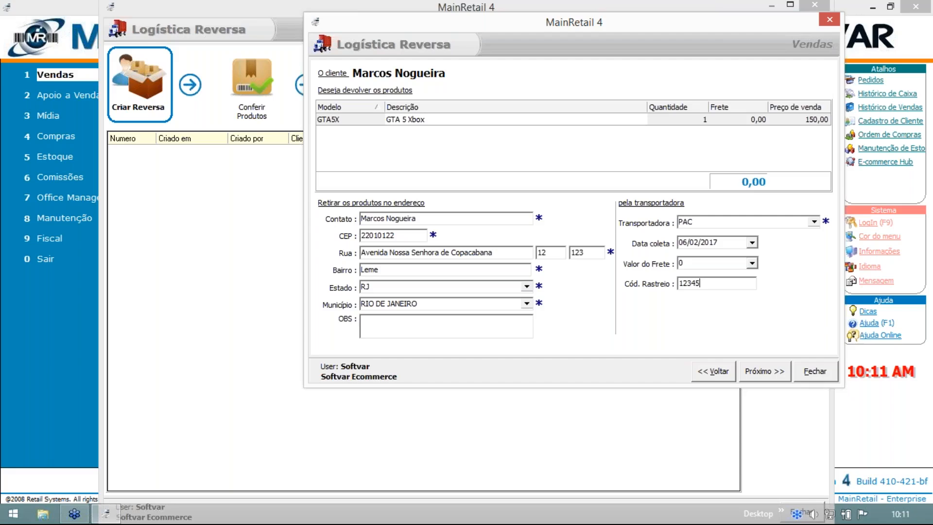
click(680, 281)
double_click(705, 283)
text(01001)
drag(712, 283, 615, 295)
Decline the exchange to create return no. 2 and acknowledge the success message.
click(776, 373)
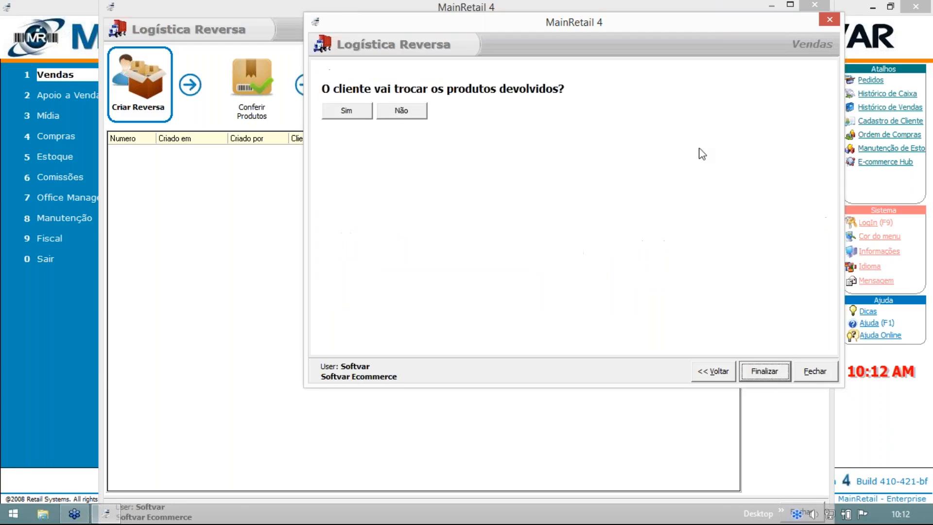
click(421, 112)
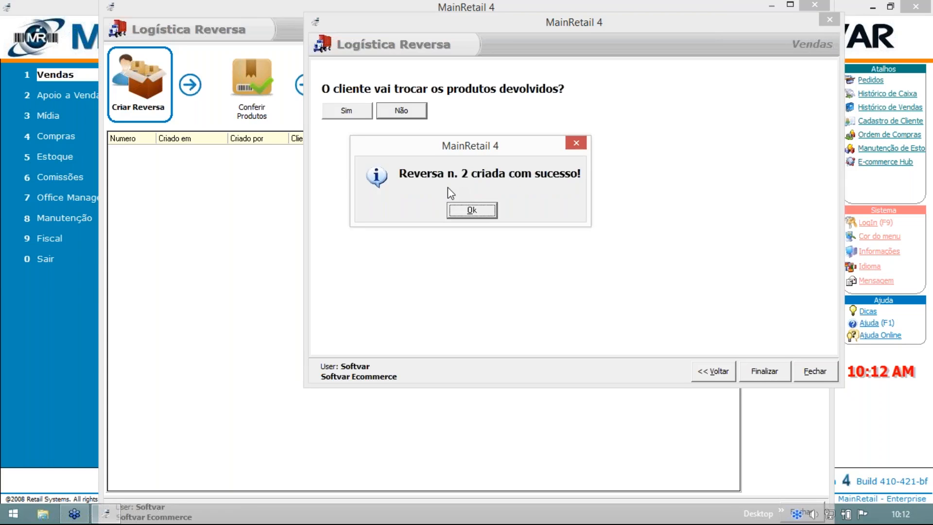
click(466, 210)
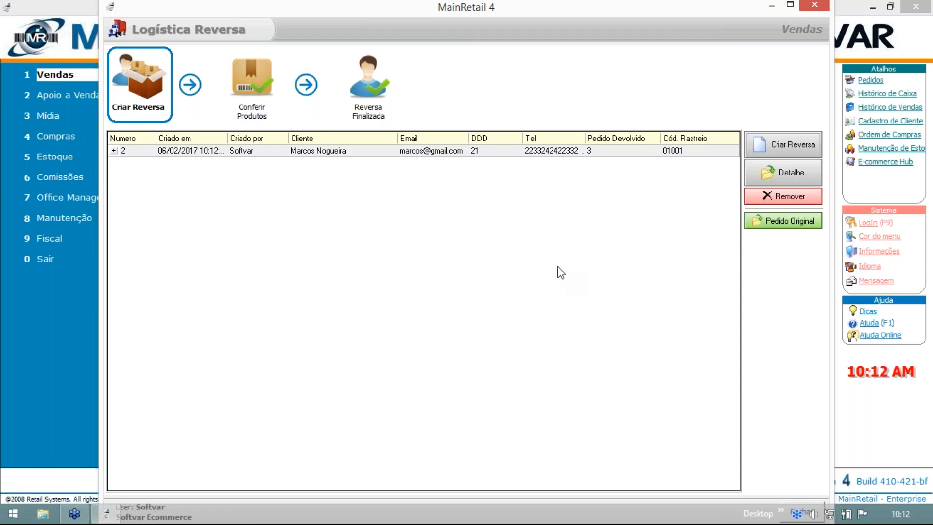
Expand return no. 2 to show its GTA 5 Xbox (GTA5X) item at 150,00.
click(115, 150)
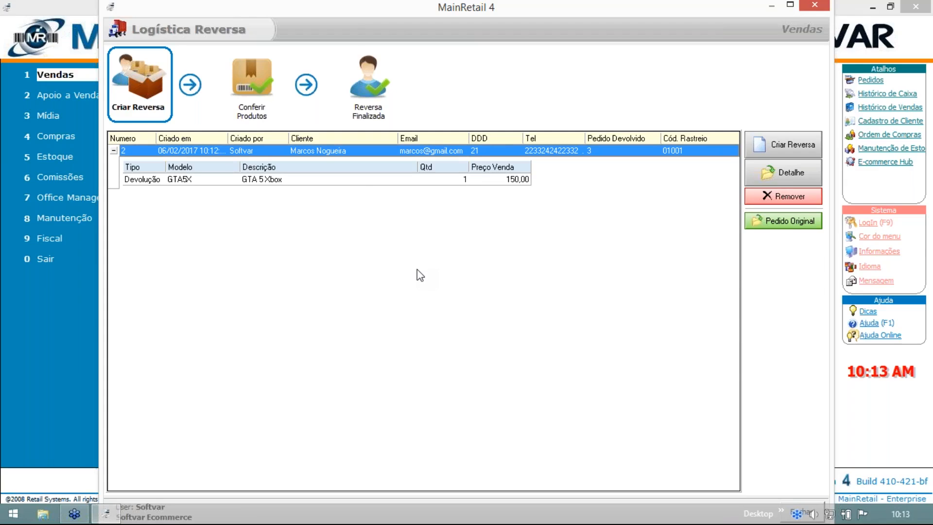
Try checking return 2 with code 10100, then re-expand the return in the list.
click(249, 96)
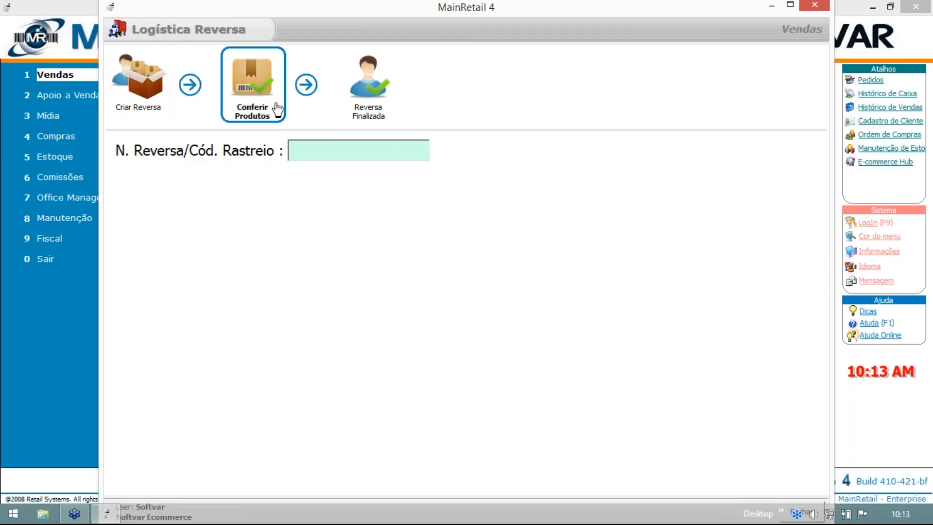
text(2)
key(Return)
text(10100)
key(Return)
key(Return)
click(144, 83)
click(112, 151)
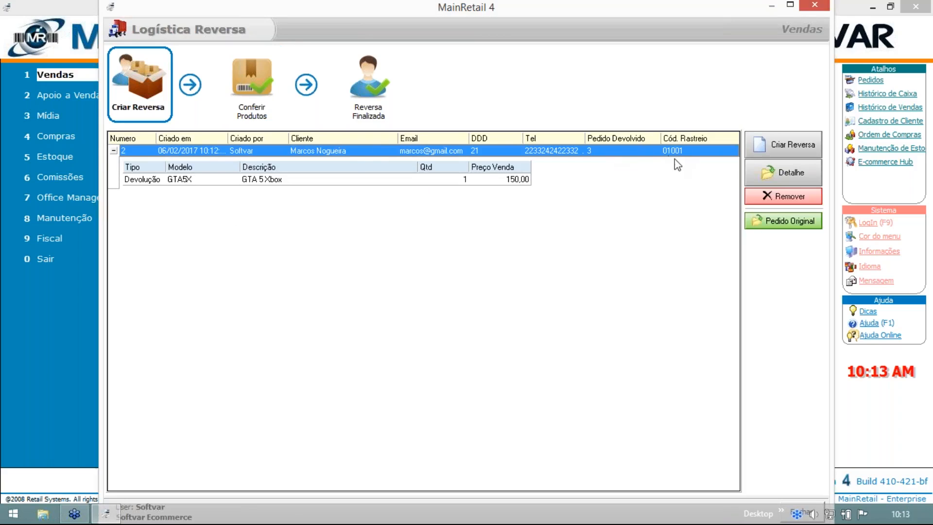
Look up the return by tracking code 01001 and scan GTA 5 Xbox barcode 001.
click(264, 87)
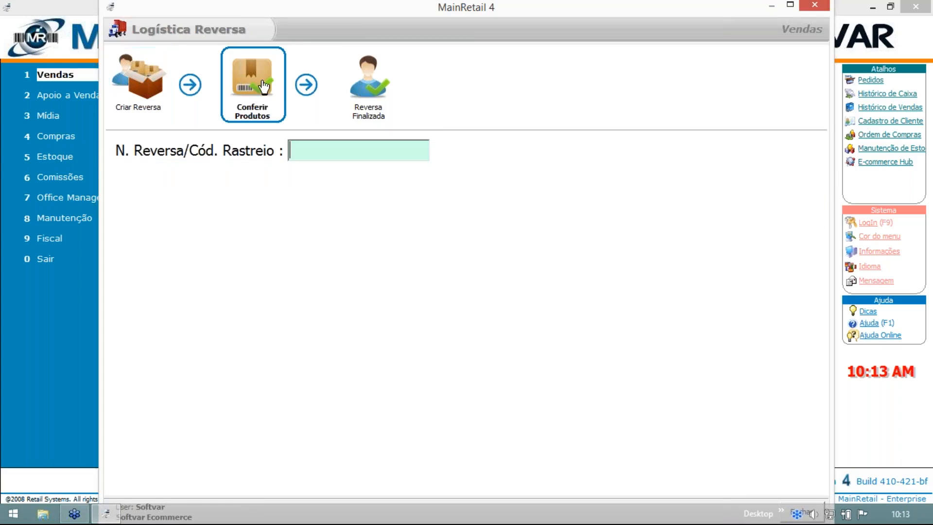
text(01001)
key(Return)
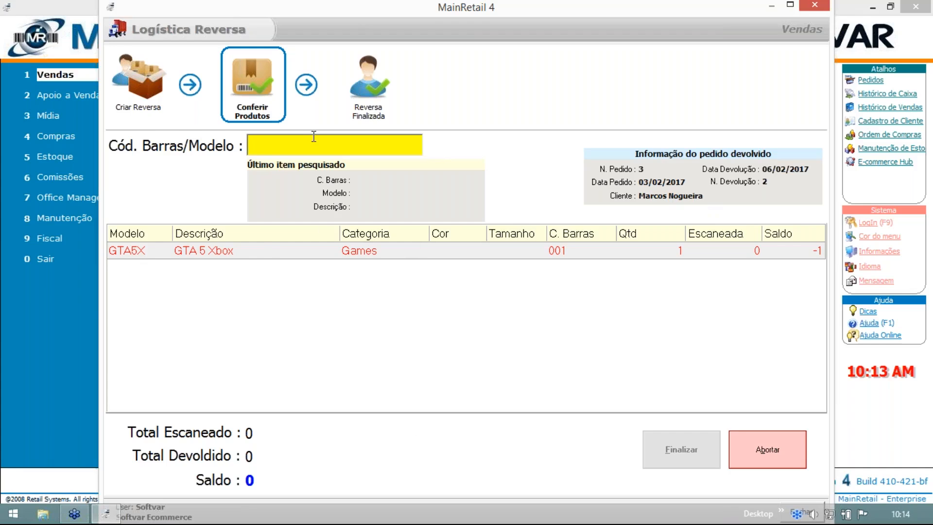
text(001)
key(Return)
drag(319, 142, 600, 69)
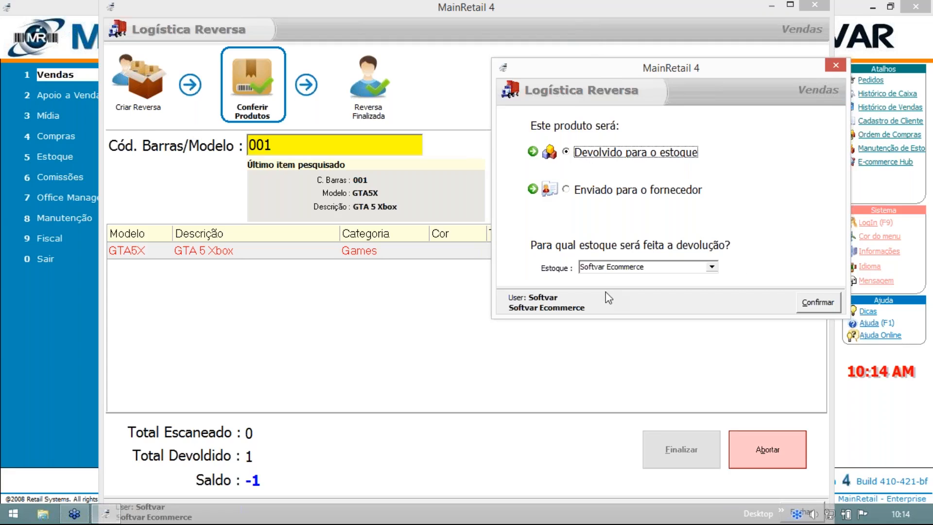
Return the GTA 5 Xbox to Softvar Ecommerce stock, finalize the check and acknowledge.
click(832, 301)
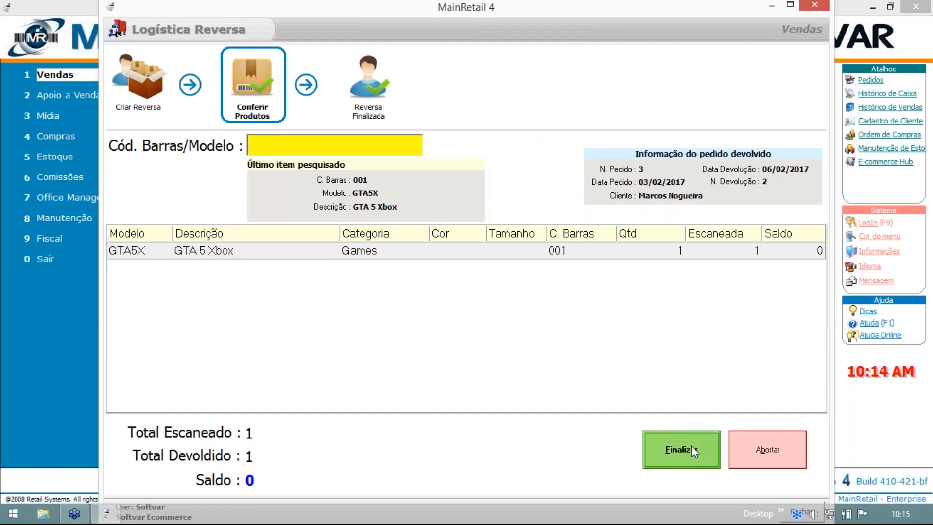
click(690, 448)
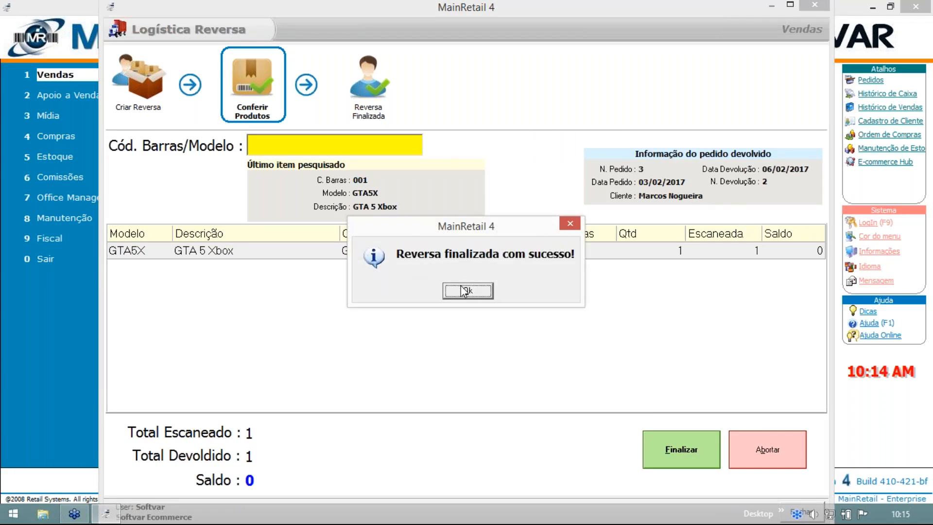
click(465, 290)
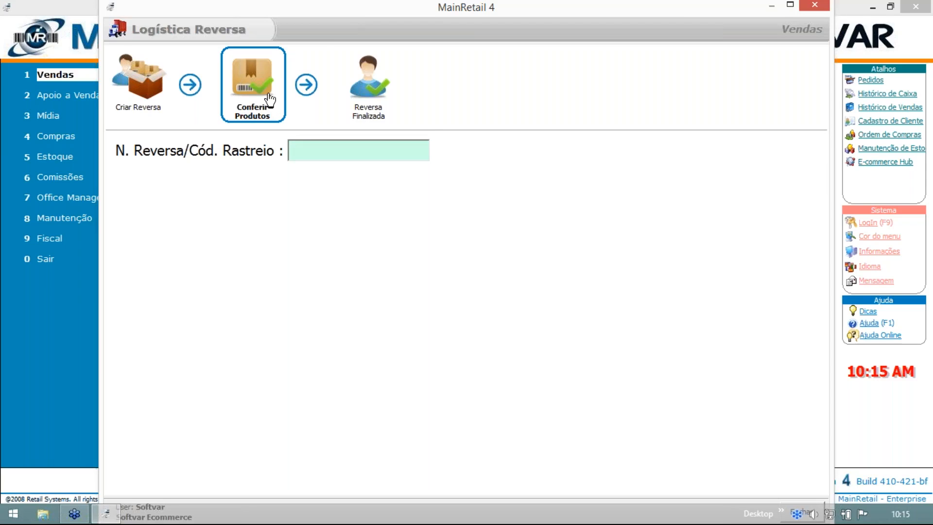
Search Reversa Finalizada, expand return 2 and open the Detalhe of its GTA 5 Xbox item.
click(372, 116)
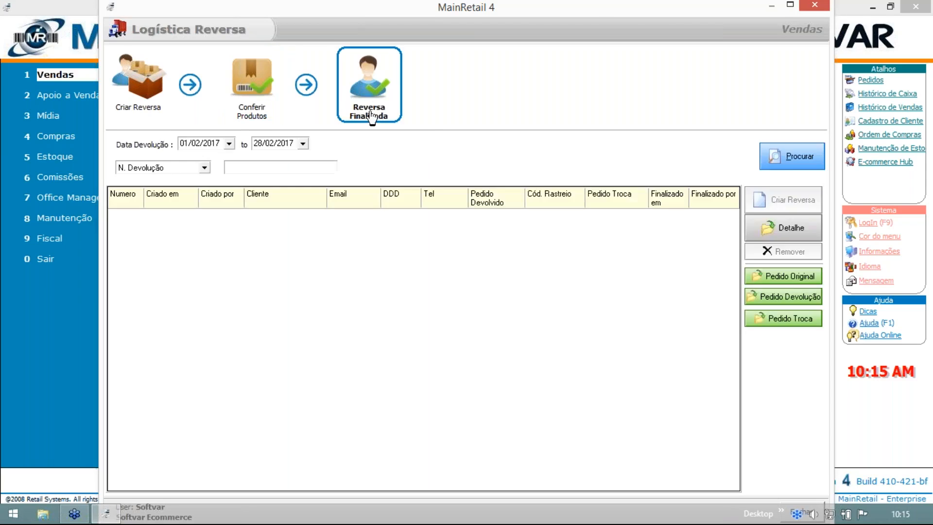
click(765, 163)
click(114, 227)
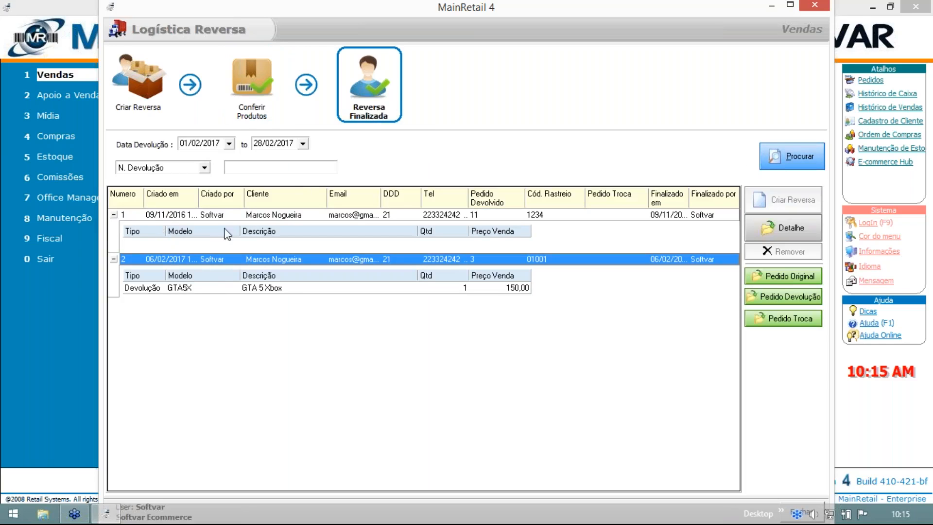
click(217, 288)
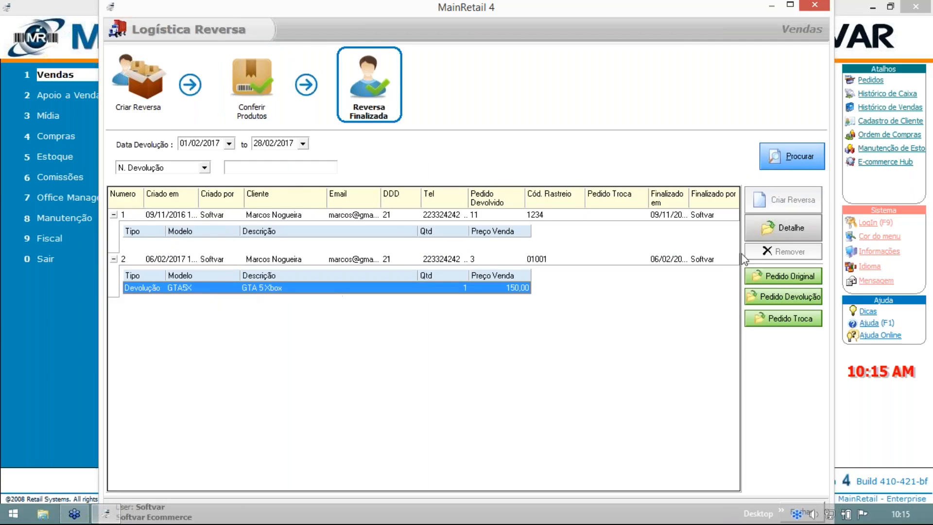
click(768, 229)
drag(414, 33, 537, 22)
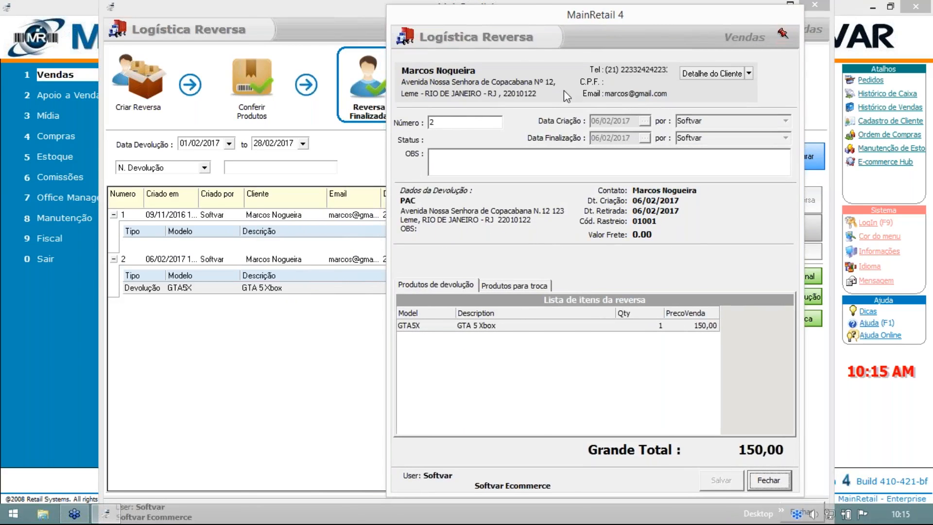
Open the customer's record from the return and show its Crédito tab, totalling 449,00 available.
click(715, 75)
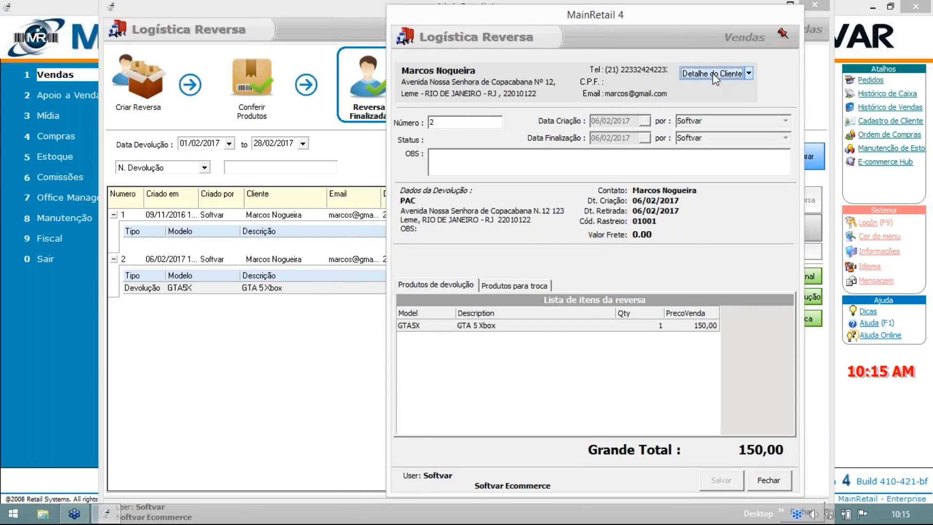
drag(546, 39, 685, 5)
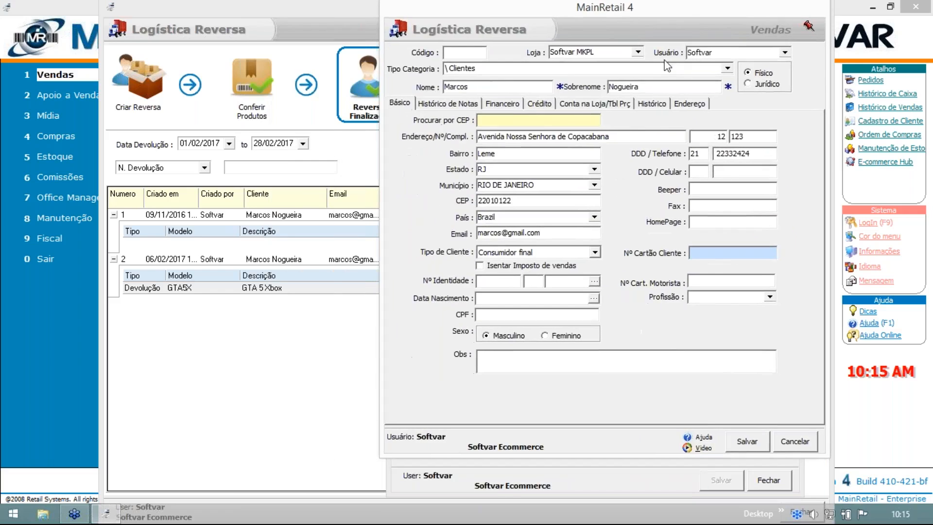
click(543, 104)
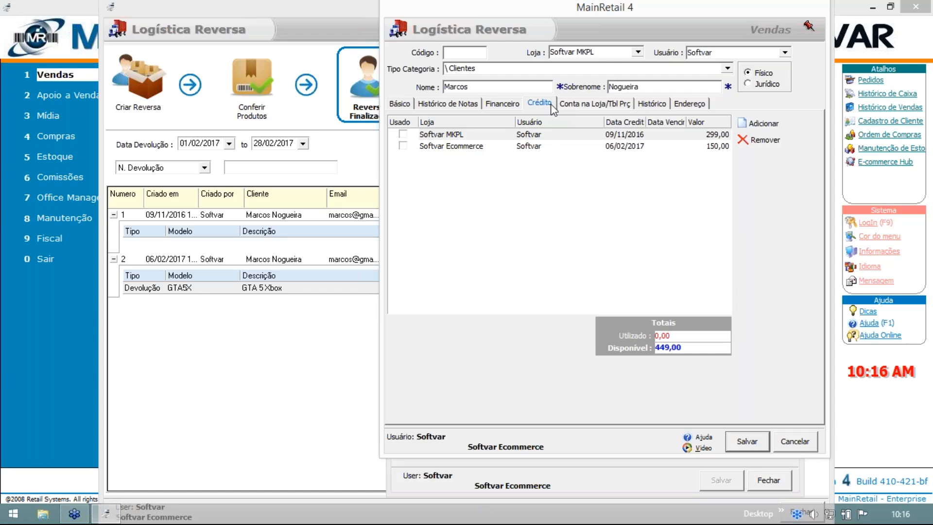
Check the 150,00 Ecommerce credit, then remove the 299,00 Softvar MKPL credit, marking it used.
click(664, 148)
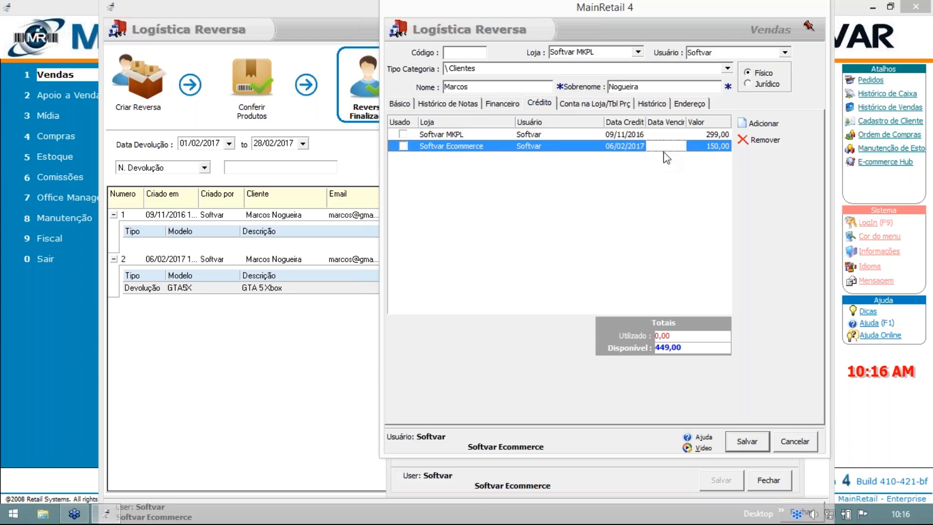
click(715, 137)
click(711, 146)
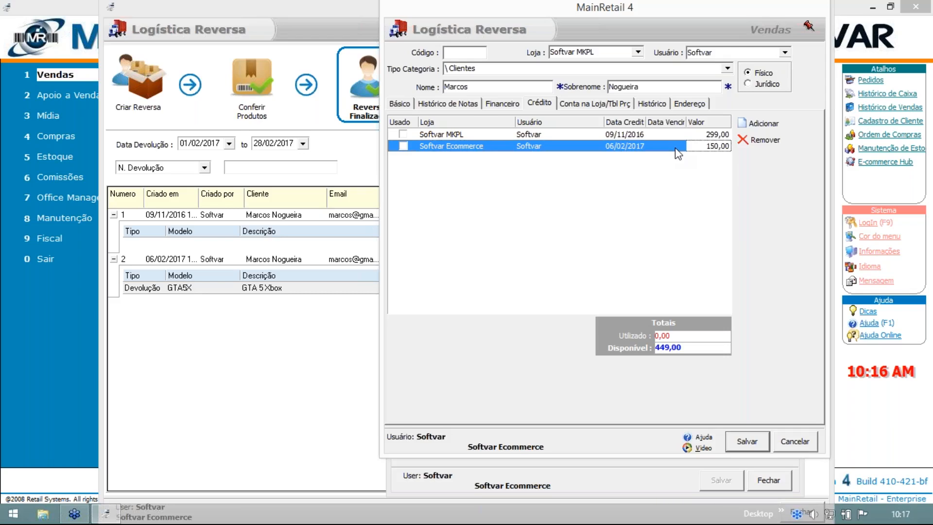
click(454, 136)
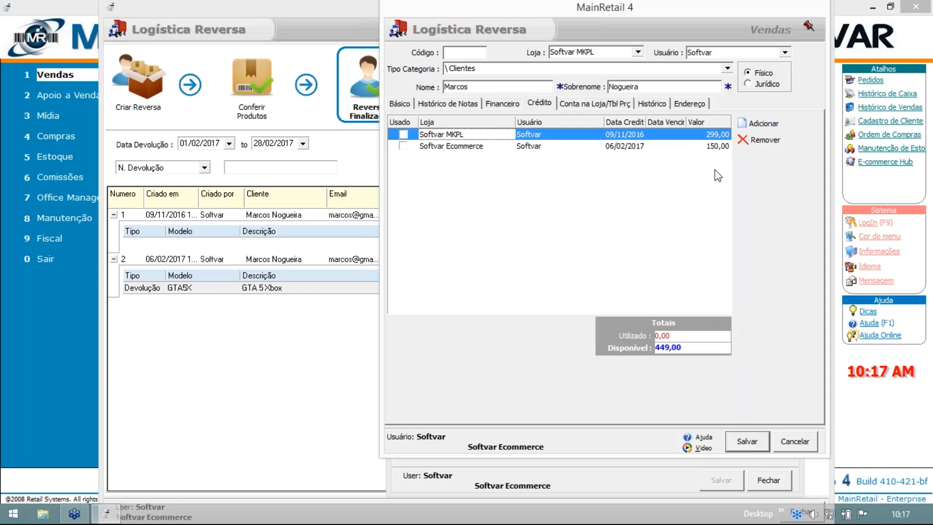
click(764, 141)
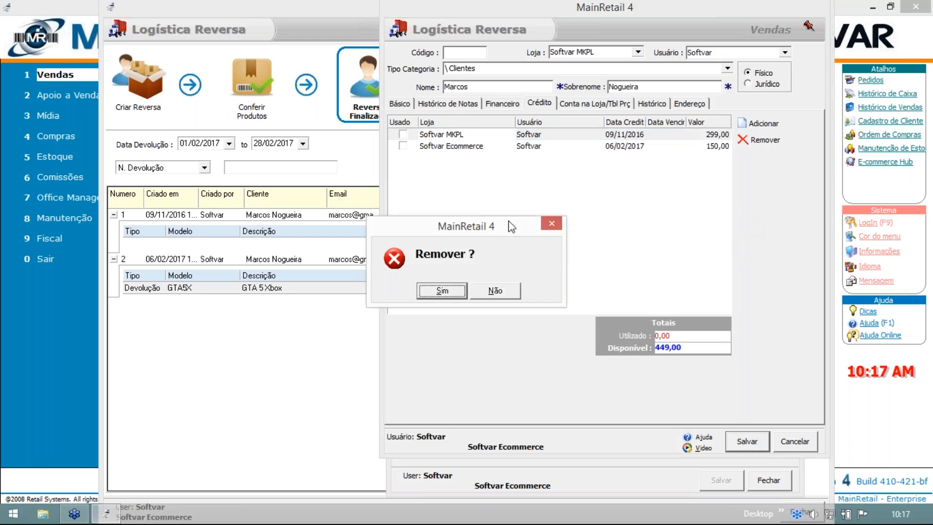
click(534, 246)
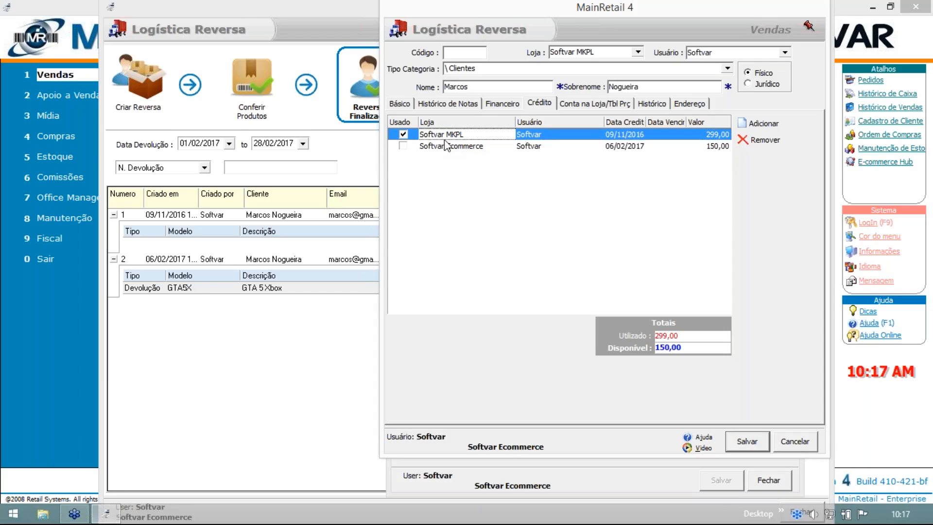
drag(693, 347, 657, 348)
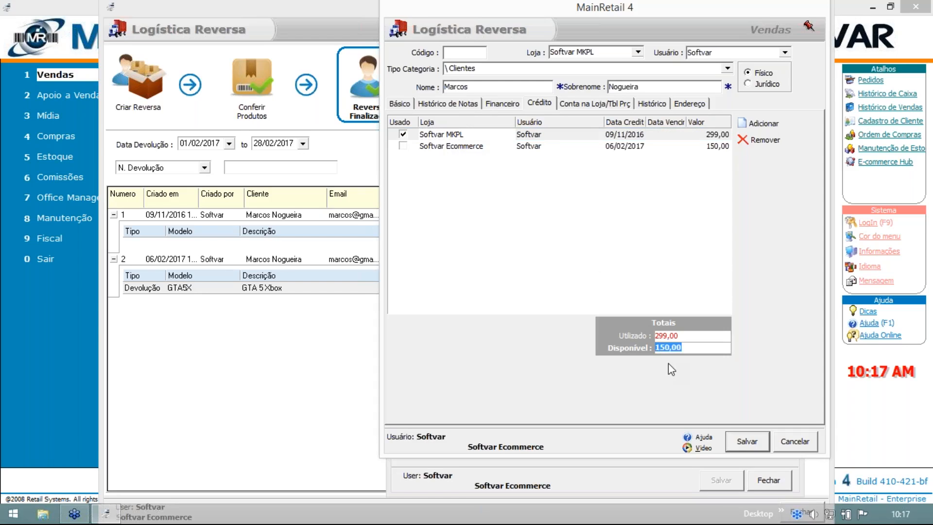
click(628, 140)
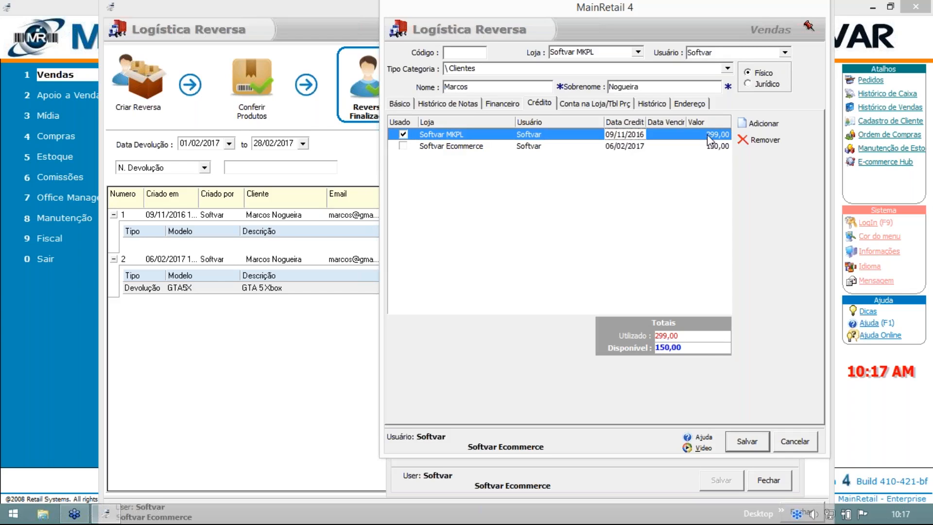
drag(688, 335, 656, 335)
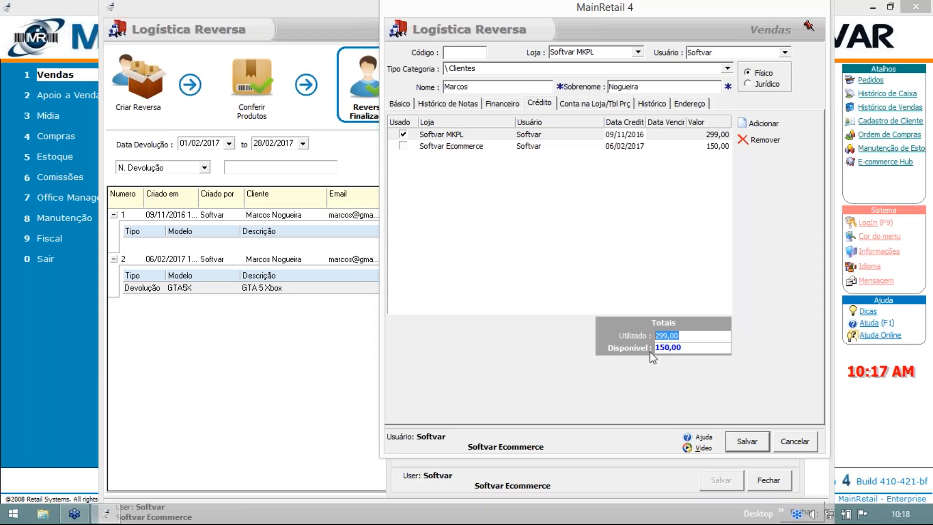
click(689, 348)
Save the customer's credit changes and expand return 1 to check its items.
click(748, 442)
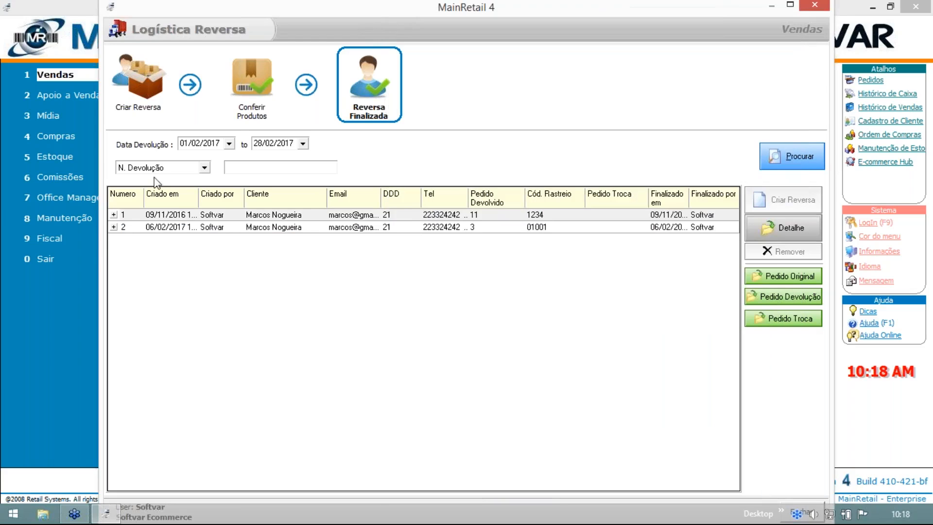
click(192, 226)
click(195, 215)
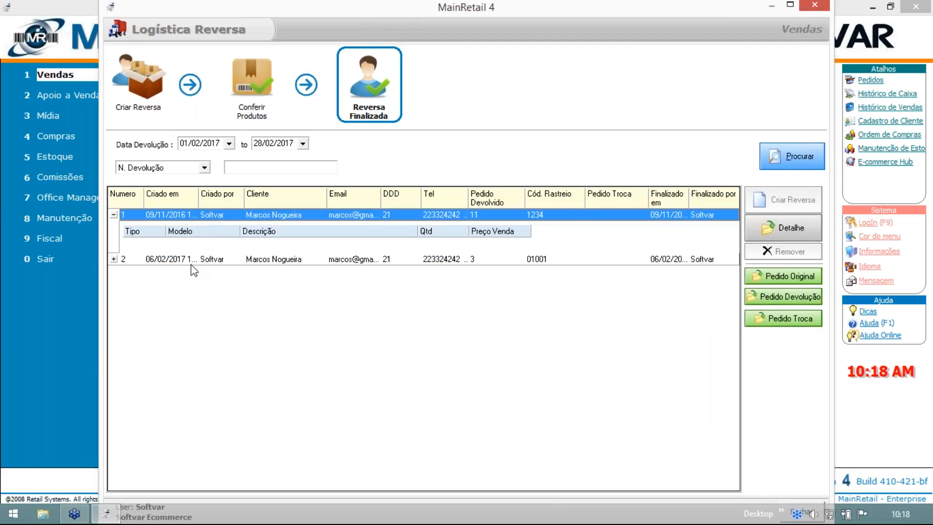
click(193, 259)
click(193, 215)
Inspect return 2's GTA 5 Xbox item, then close the Logística Reversa module.
click(114, 259)
click(173, 262)
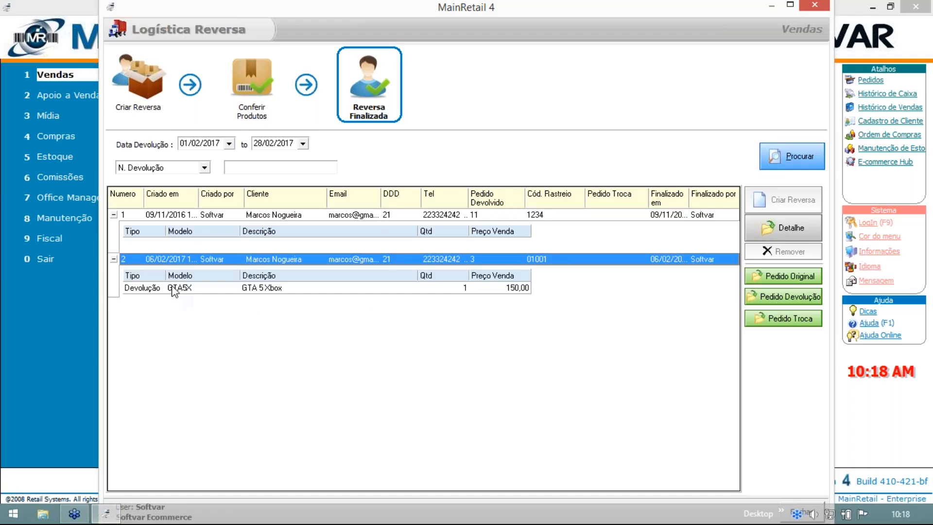
click(173, 288)
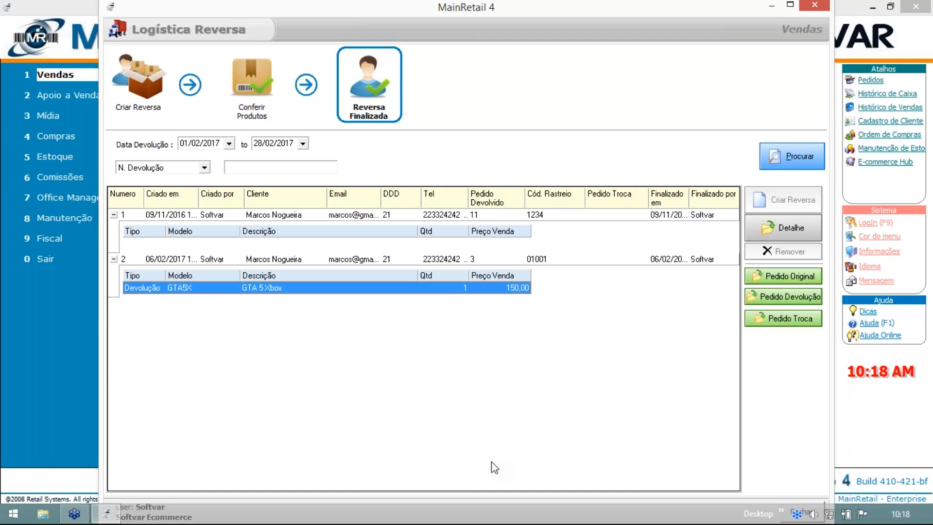
click(814, 5)
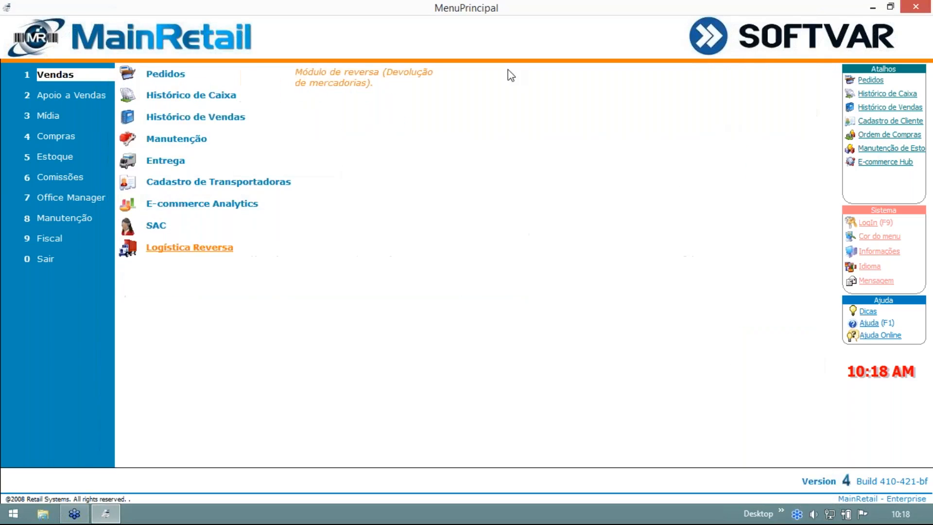
mouse_move(54, 239)
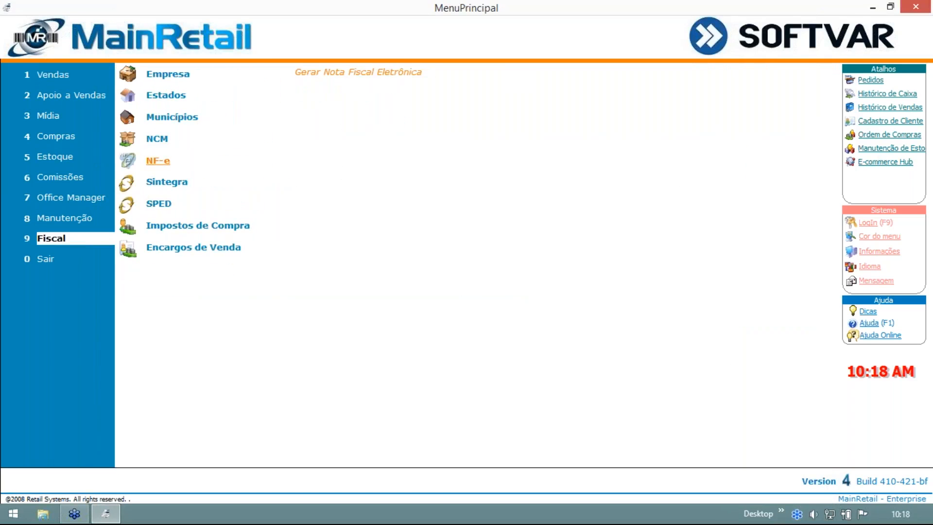
Import pending Venda notes for February 2017, tick note 5 and open its details.
click(161, 162)
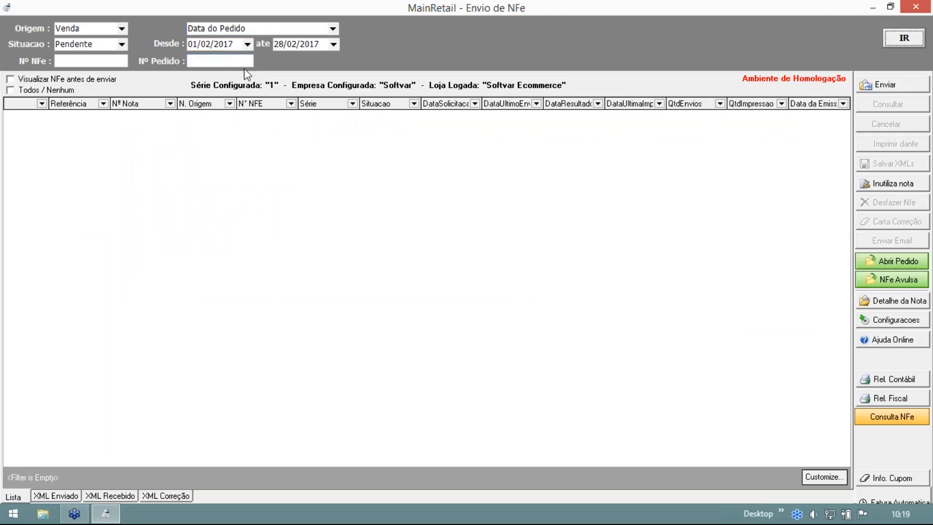
click(122, 28)
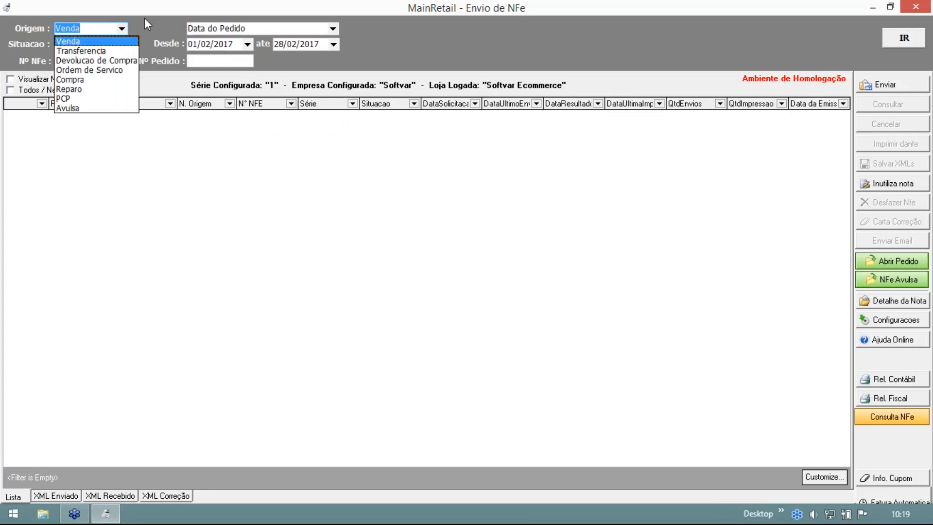
click(144, 17)
click(895, 38)
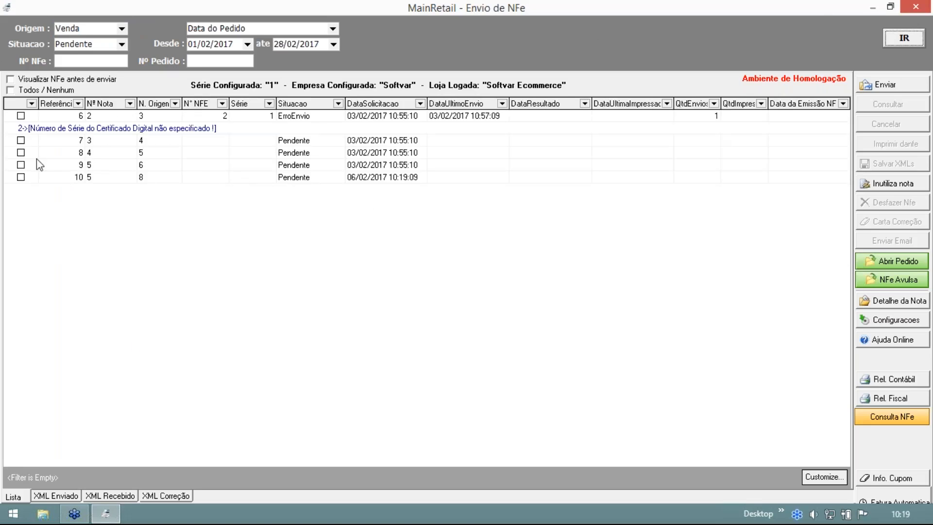
click(21, 177)
click(887, 304)
Verify note 5's GTA 5 Xbox item has quantity -1, then bring up the Windows Start screen.
drag(515, 46, 693, 20)
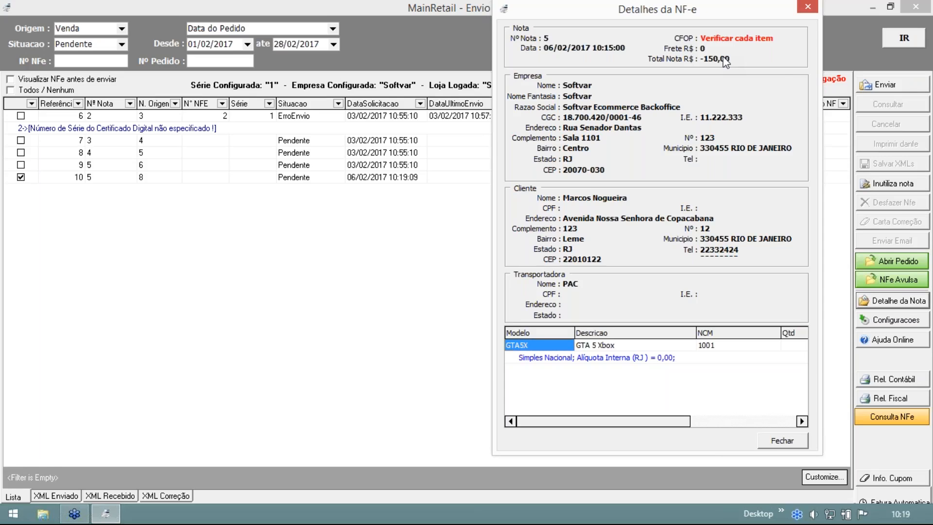
drag(664, 421, 768, 426)
click(640, 347)
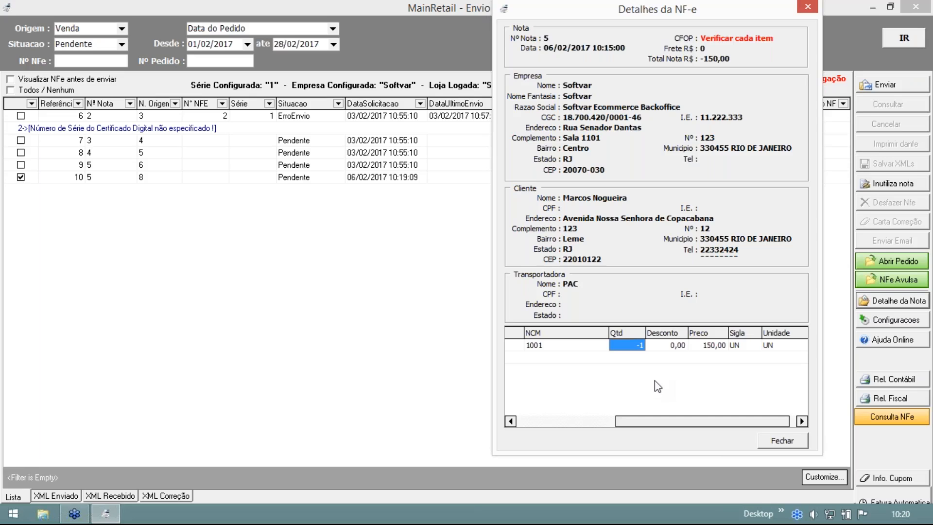
key(super)
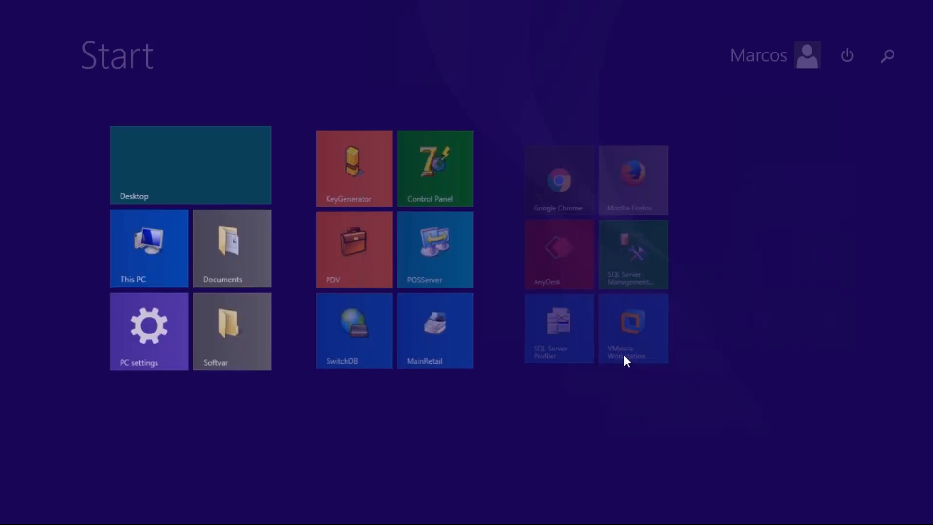
Launch Notepad and shrink it beside the NF-e details.
click(784, 368)
drag(528, 75, 432, 28)
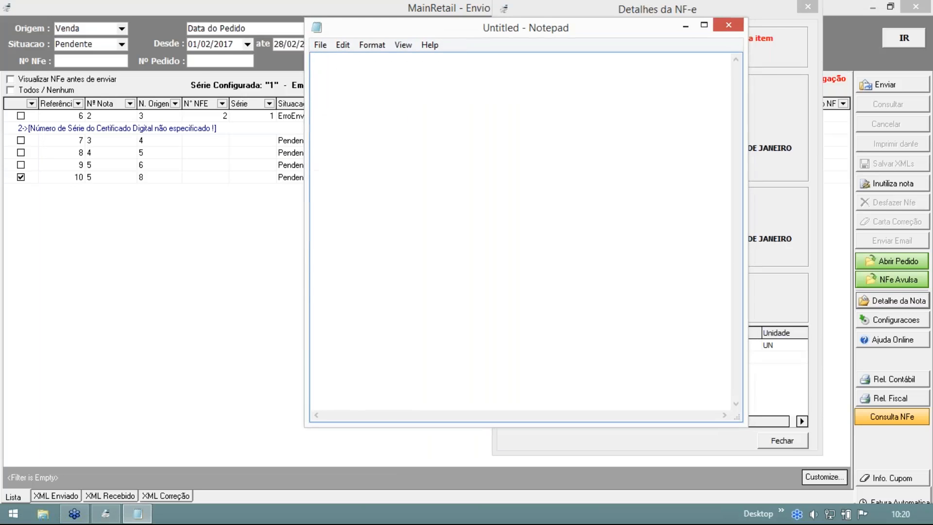
drag(749, 425, 605, 241)
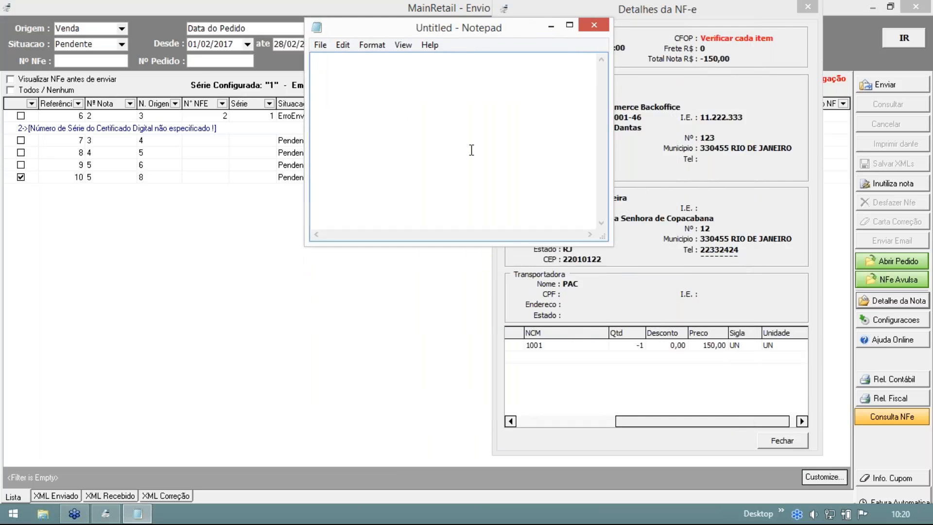
Write '+ 150' and '-150' on separate lines, then minimize Notepad.
text(+ 150)
key(Return)
text(_150)
key(Return)
key(Return)
click(315, 86)
key(shift+Right)
text(-)
click(551, 25)
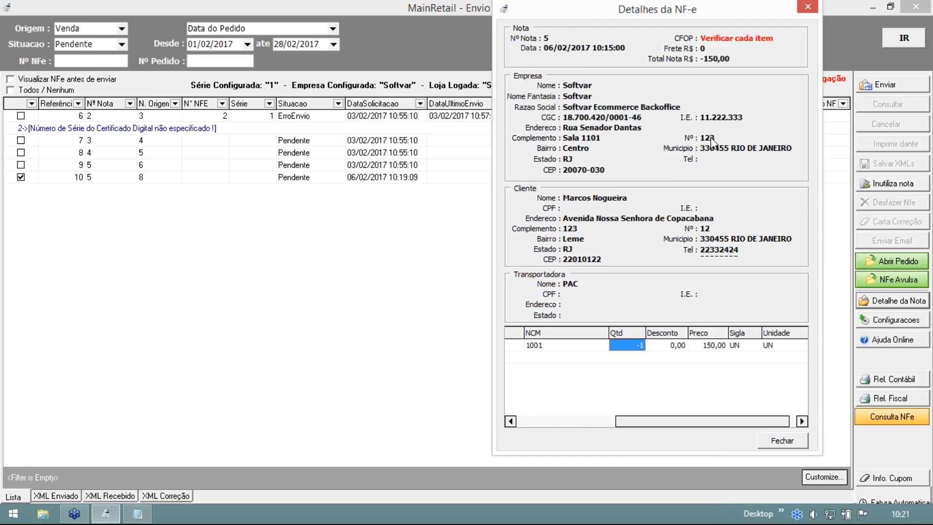
Close the NF-e details and screen, then start a new return under Vendas > Logística Reversa.
click(789, 445)
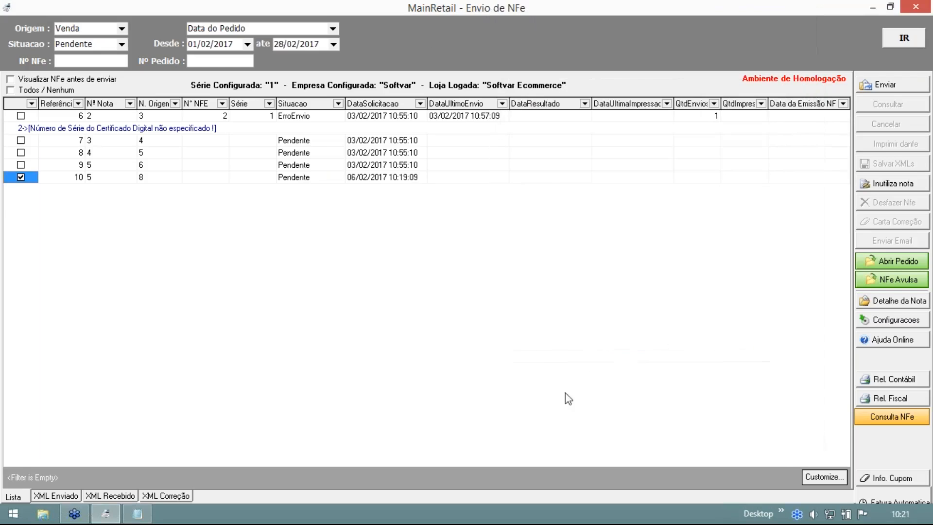
click(917, 10)
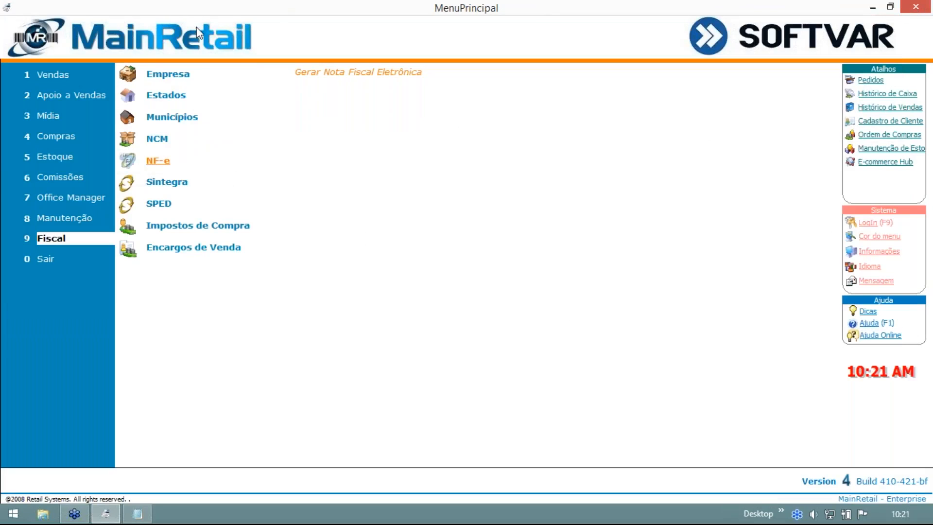
click(95, 73)
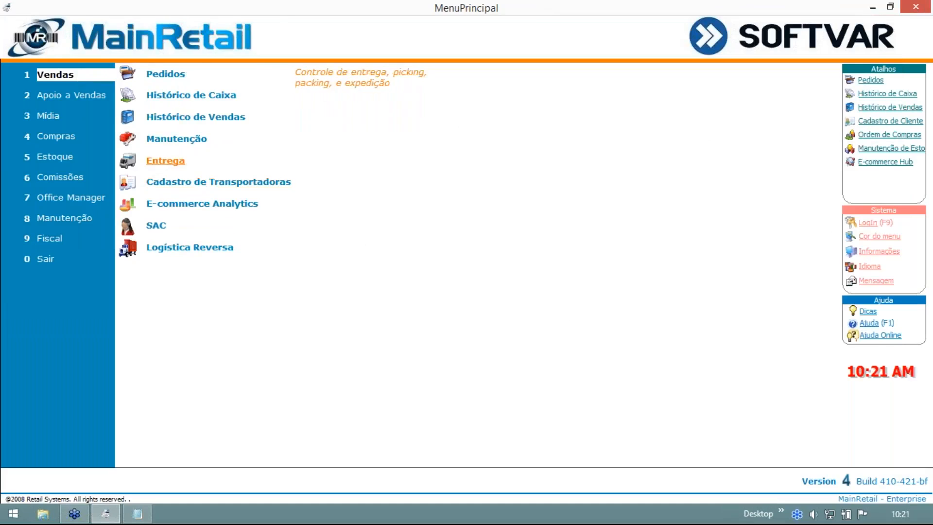
click(228, 250)
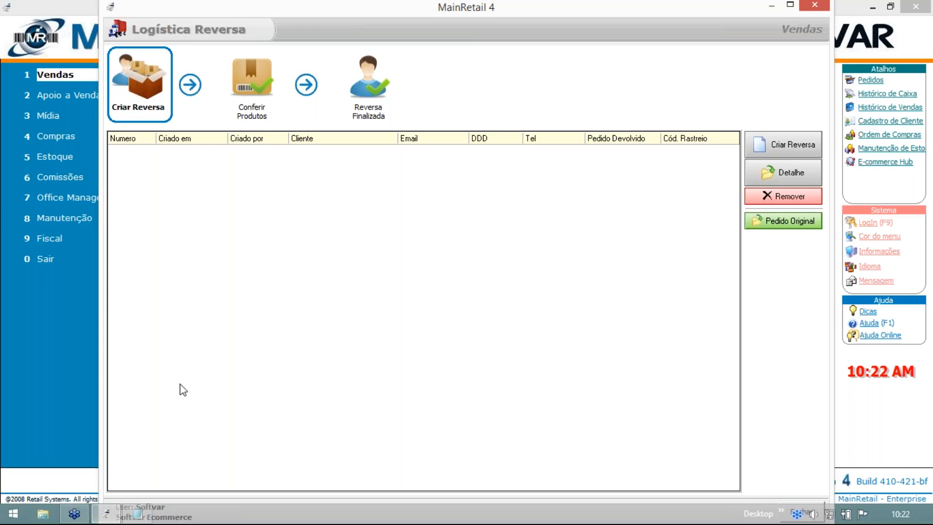
click(778, 151)
Search orders by the customer's name and select the order containing the GTA 5 Xbox.
click(337, 177)
click(272, 218)
click(378, 174)
text(Marcos)
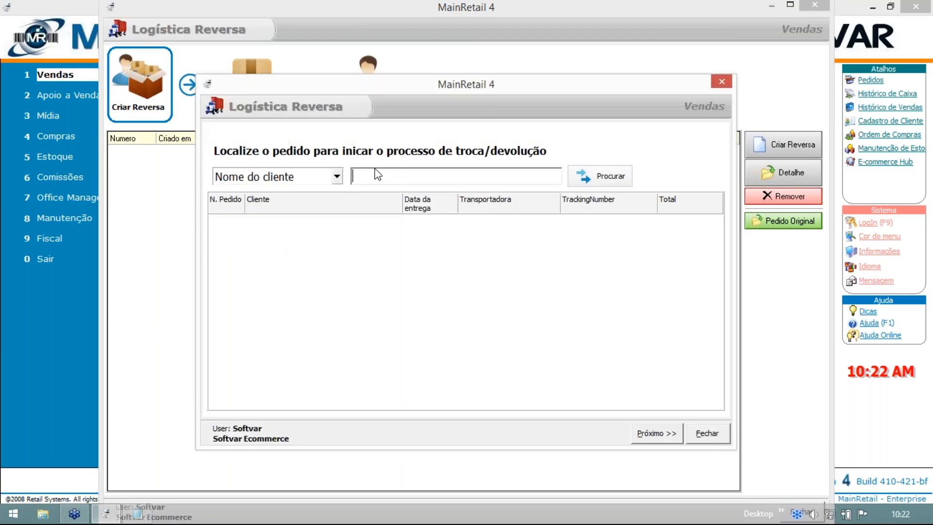
click(608, 176)
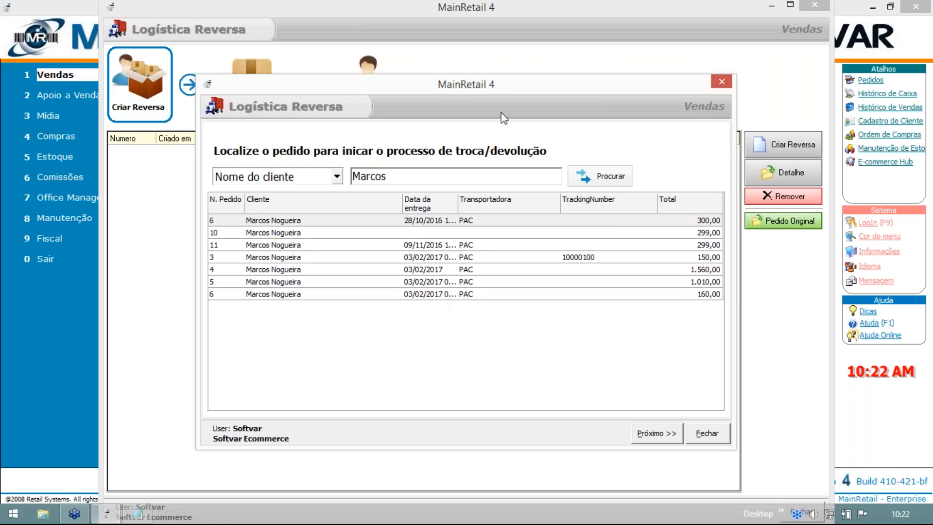
drag(510, 81, 538, 32)
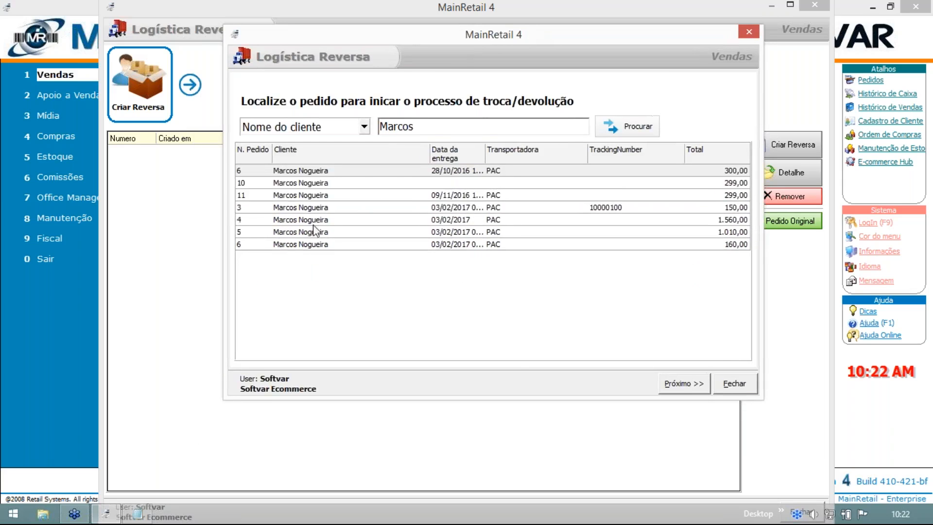
click(293, 224)
click(681, 383)
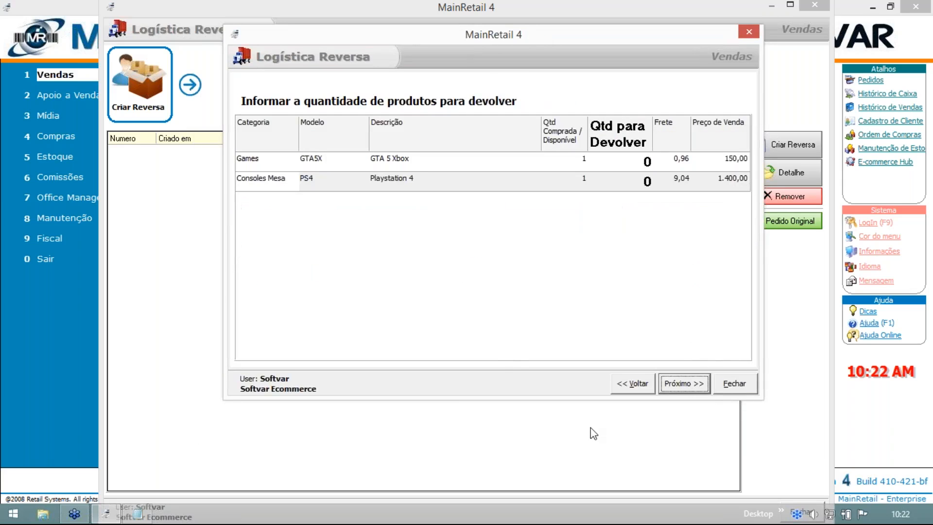
Return 1 GTA 5 Xbox with pickup date 06/02/2017 and tracking code 121212.
click(639, 165)
text(1)
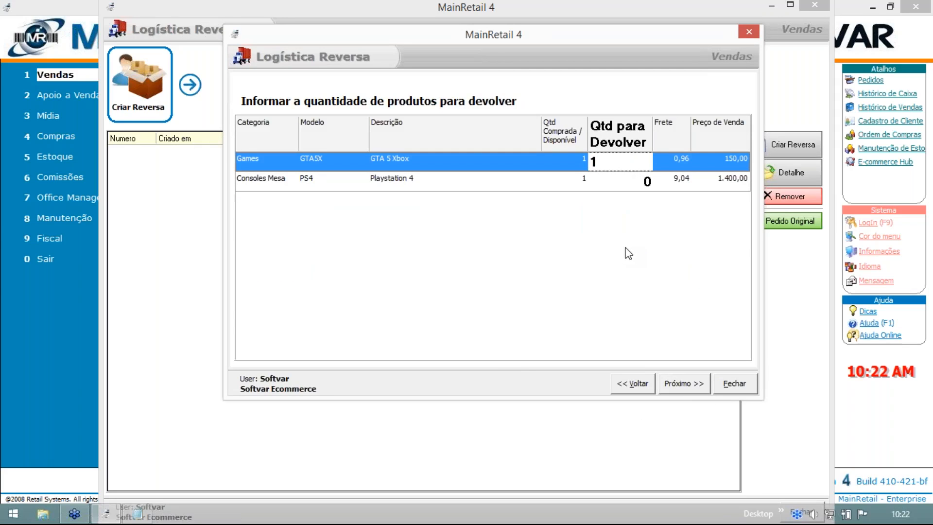
click(694, 388)
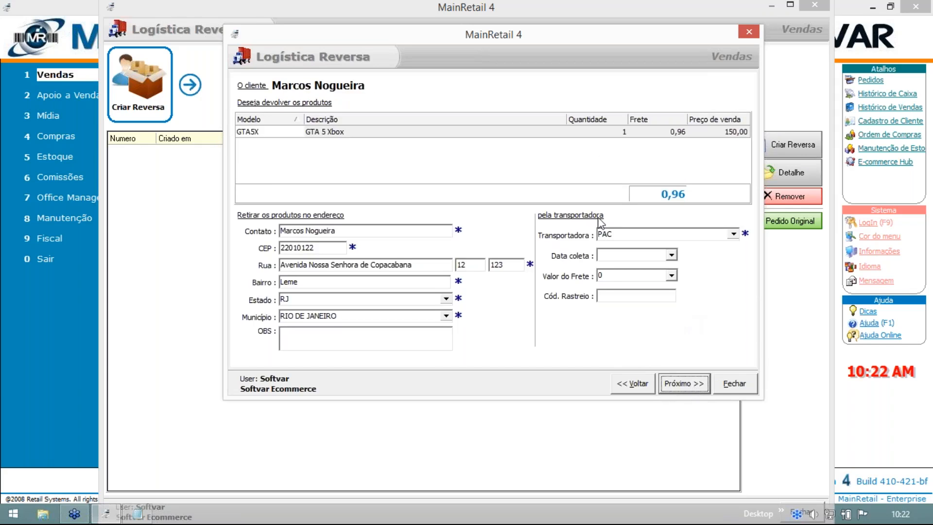
click(672, 255)
click(626, 358)
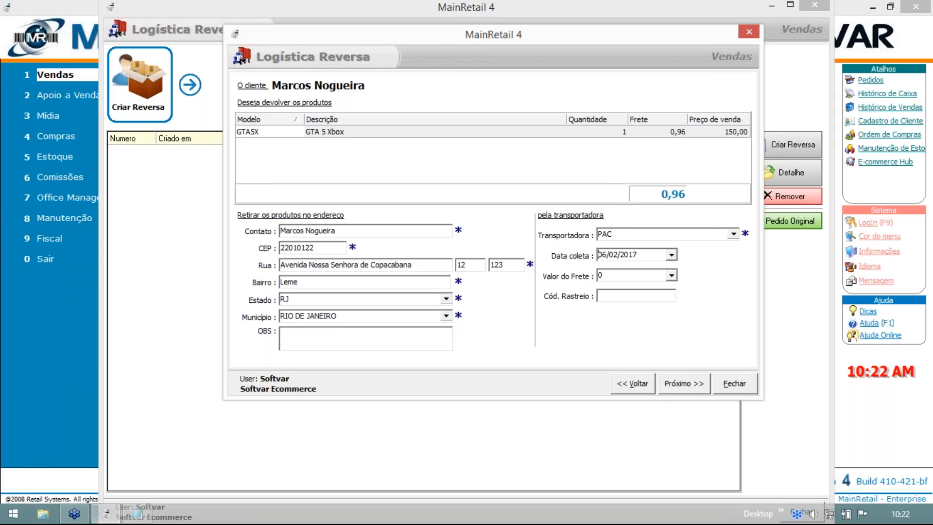
click(662, 294)
text(121212)
click(679, 392)
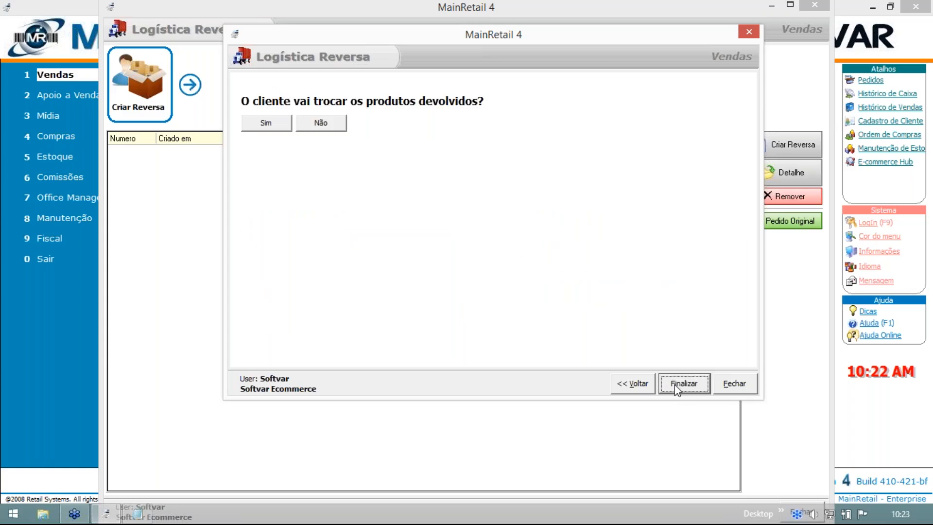
Choose to exchange products, add GTA 5 Playstation, then remove it from the list.
click(266, 124)
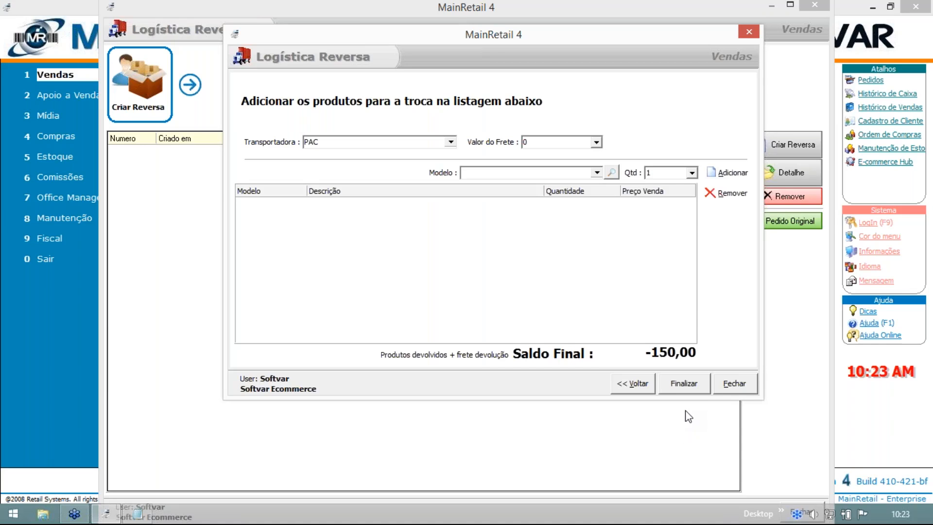
click(611, 173)
drag(590, 75, 626, 33)
click(638, 224)
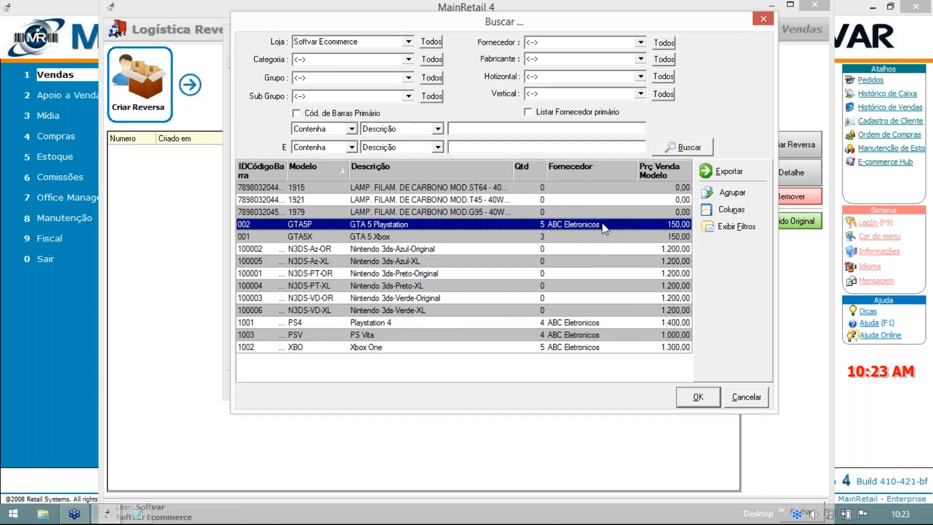
click(697, 397)
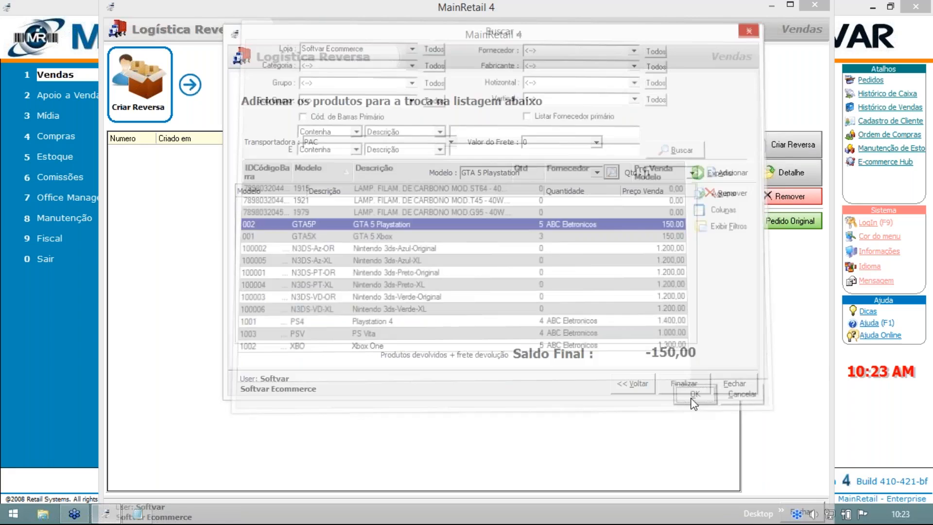
click(726, 173)
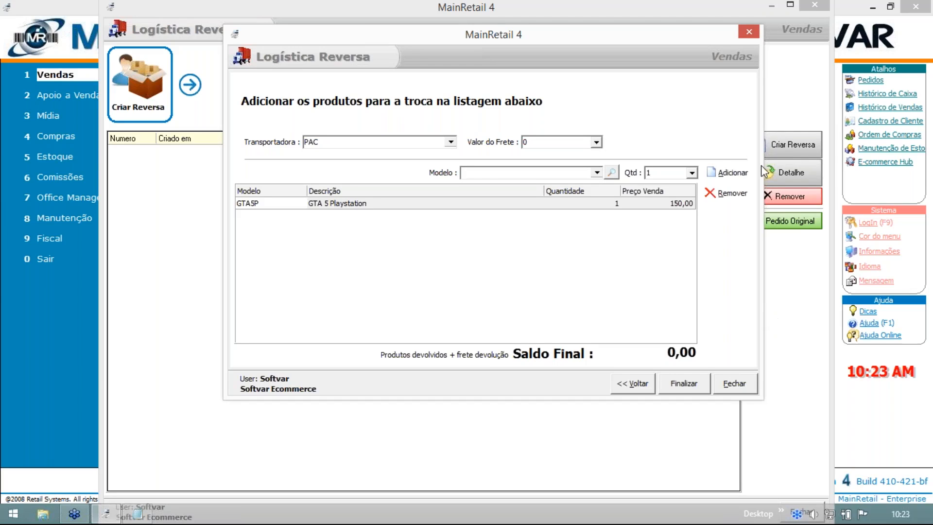
click(728, 193)
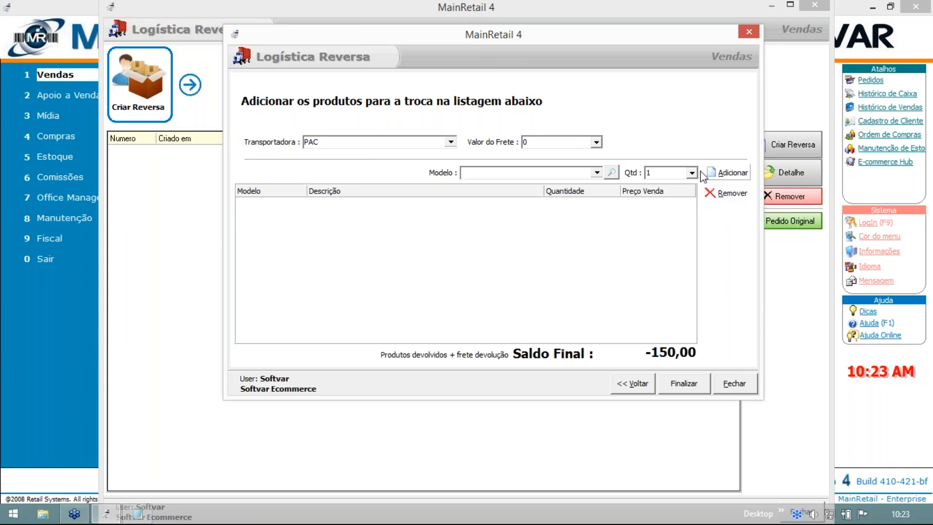
Search products and add one PS Vita at 1.000,00 to the exchange items.
click(612, 173)
click(683, 146)
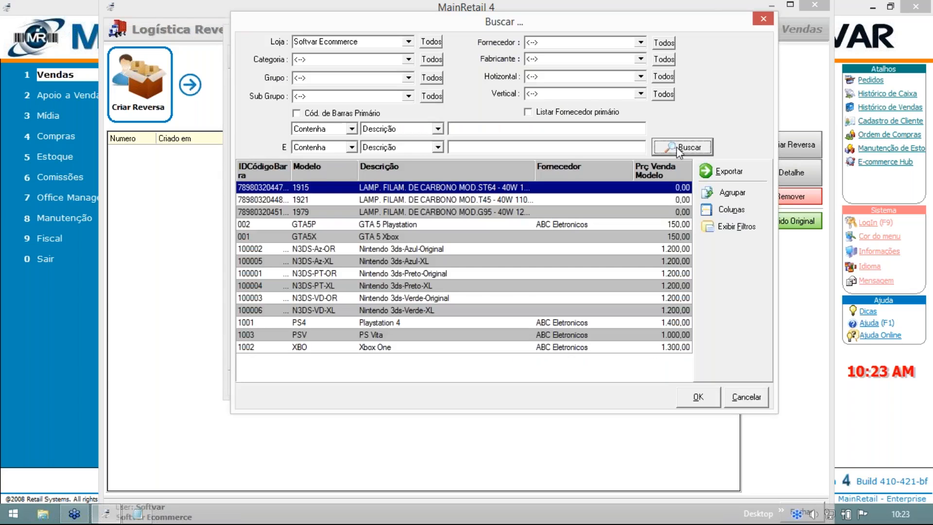
click(686, 239)
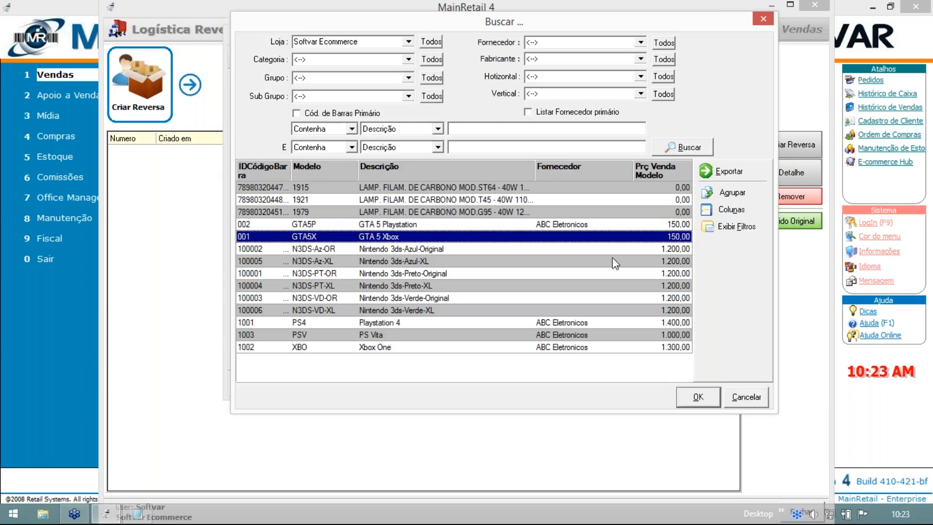
click(676, 250)
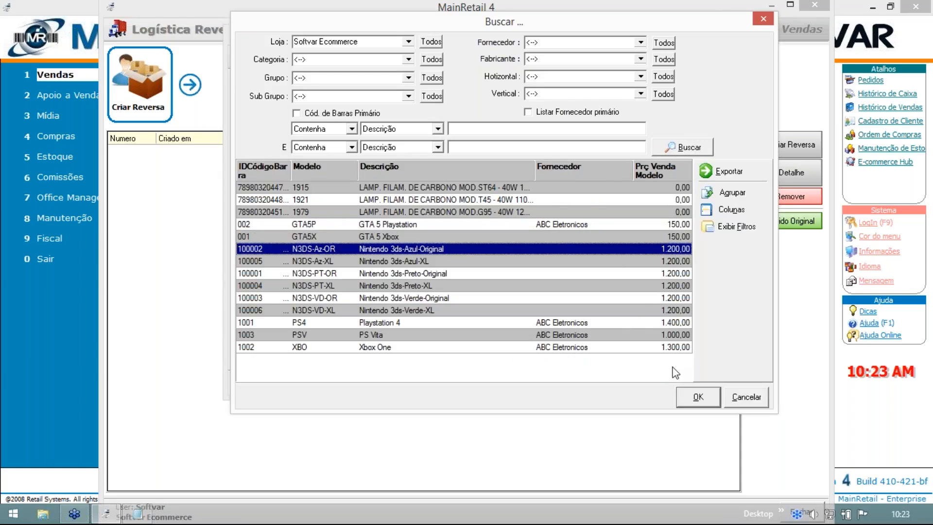
click(679, 338)
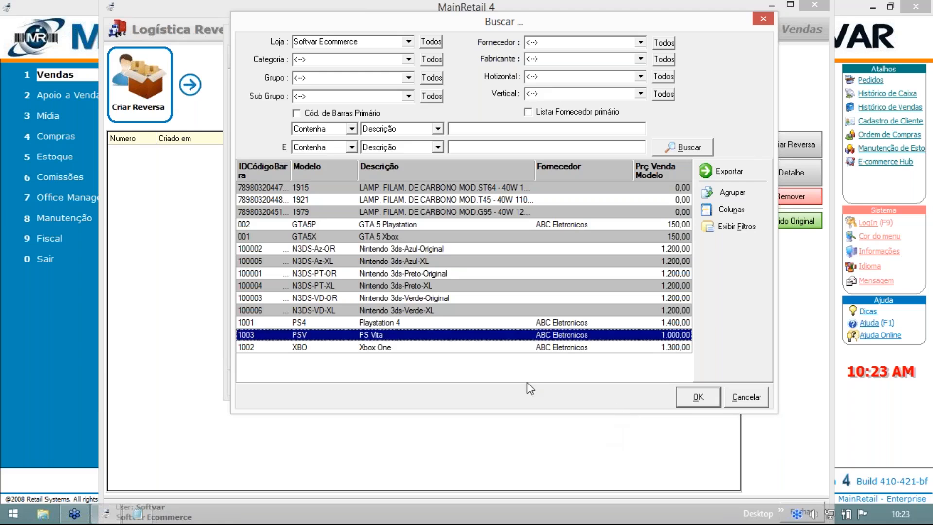
click(696, 400)
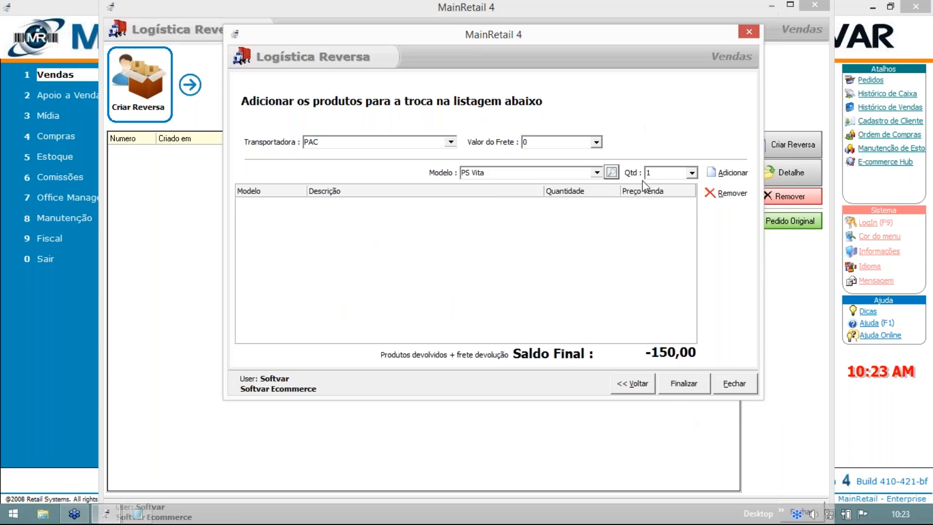
click(727, 173)
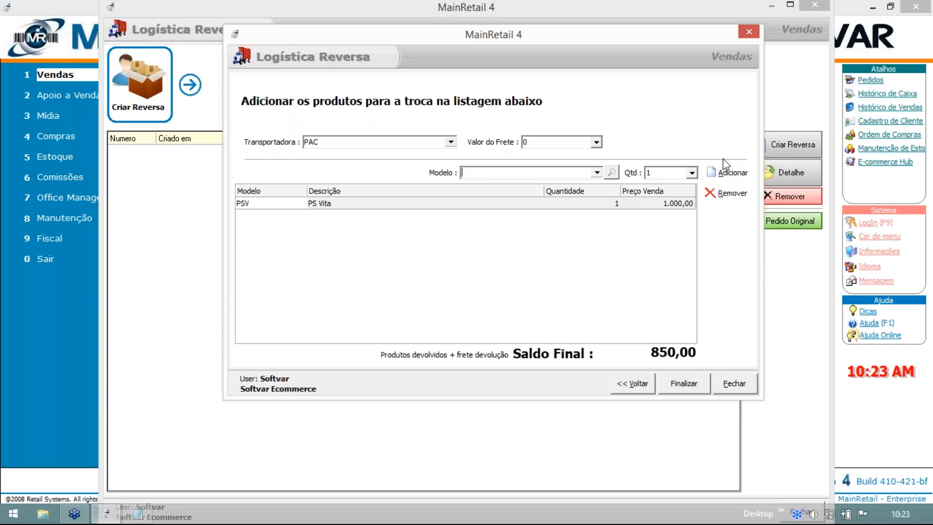
Select the PS Vita line and finalize the return so it becomes return number 3.
click(619, 206)
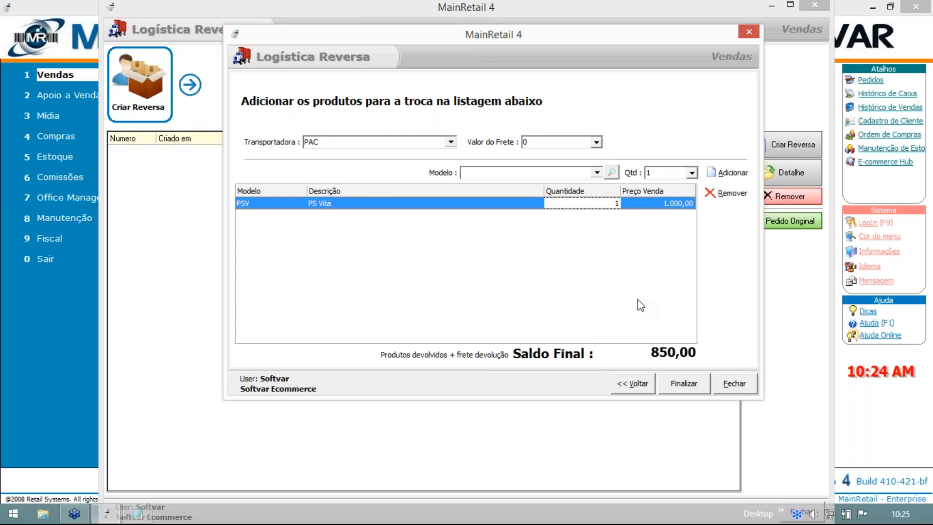
click(681, 385)
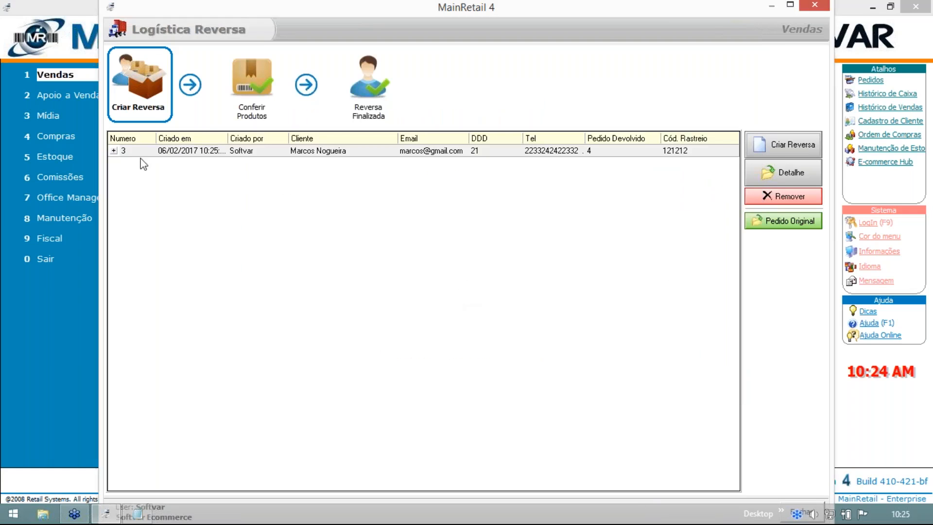
Expand return 3's items and select the PS Vita exchange row at 1.000,00.
click(114, 151)
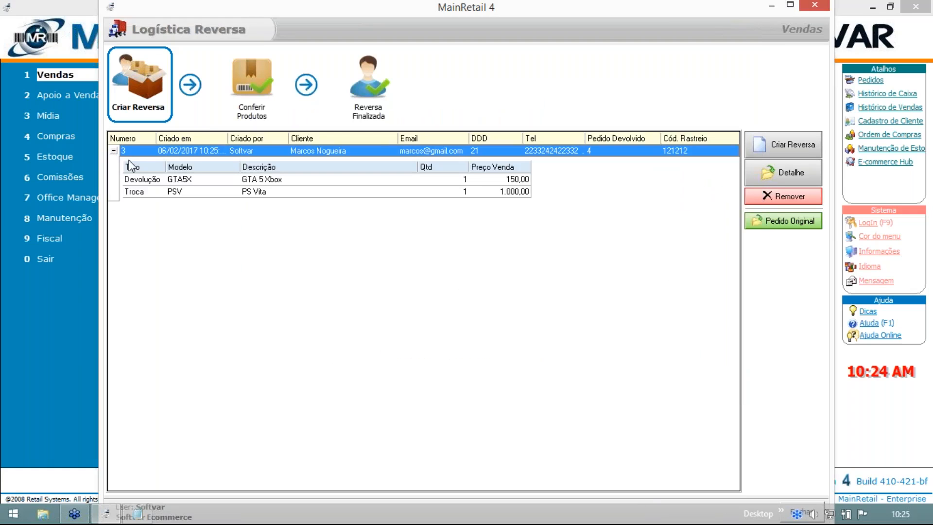
click(161, 193)
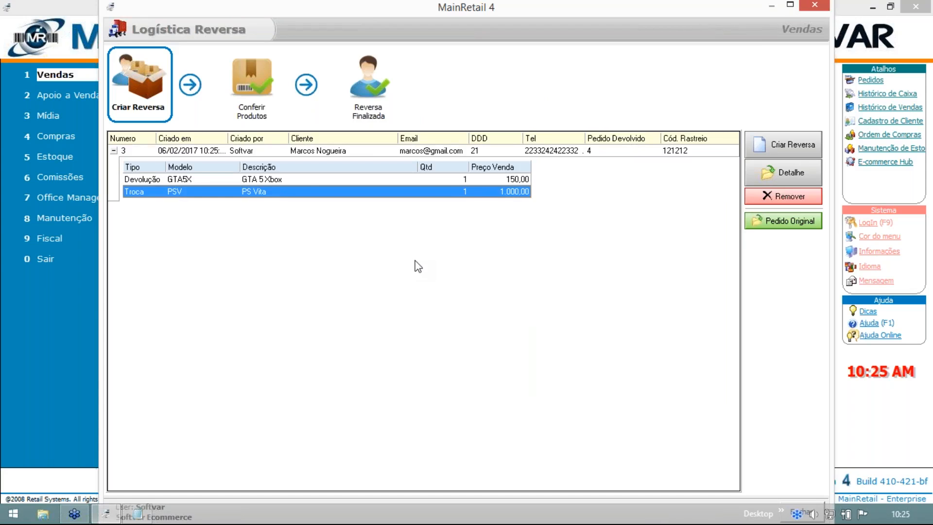
In Conferir Produtos, load return 3 and scan barcode 001.
click(266, 100)
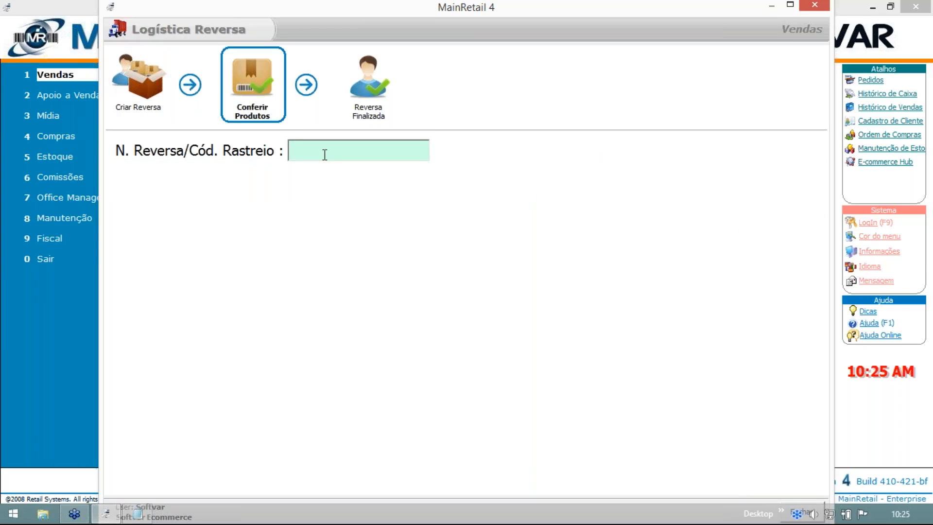
text(3)
key(Return)
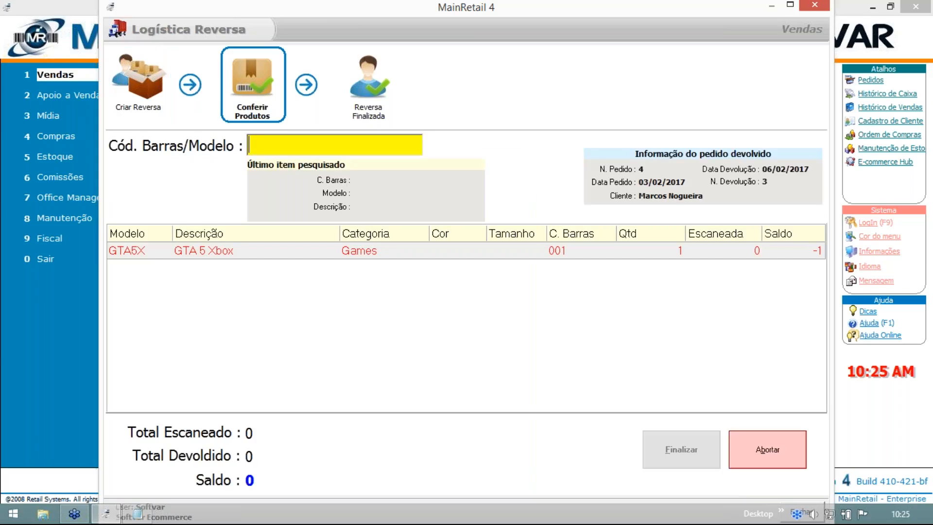
text(001)
key(Return)
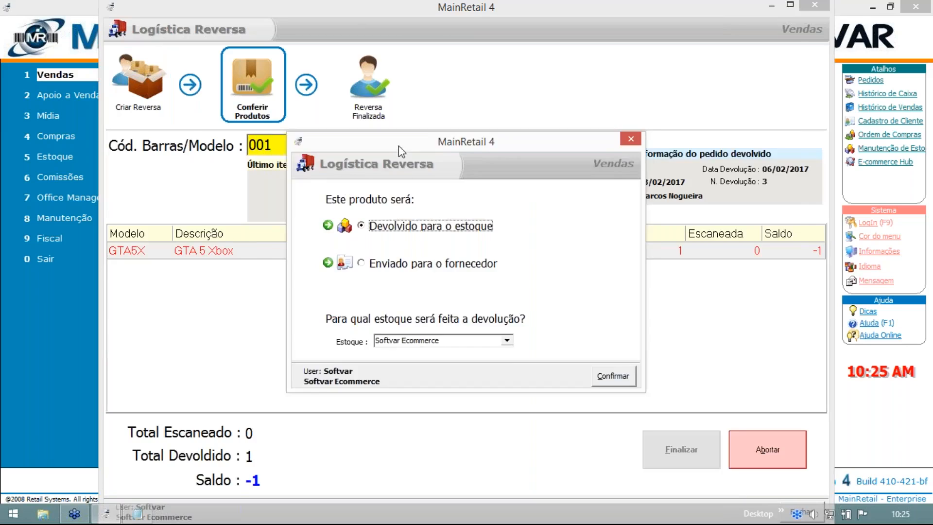
Mark the GTA 5 Xbox as sent to supplier ABC Eletronicos and finalize the check.
drag(398, 145, 555, 58)
click(518, 174)
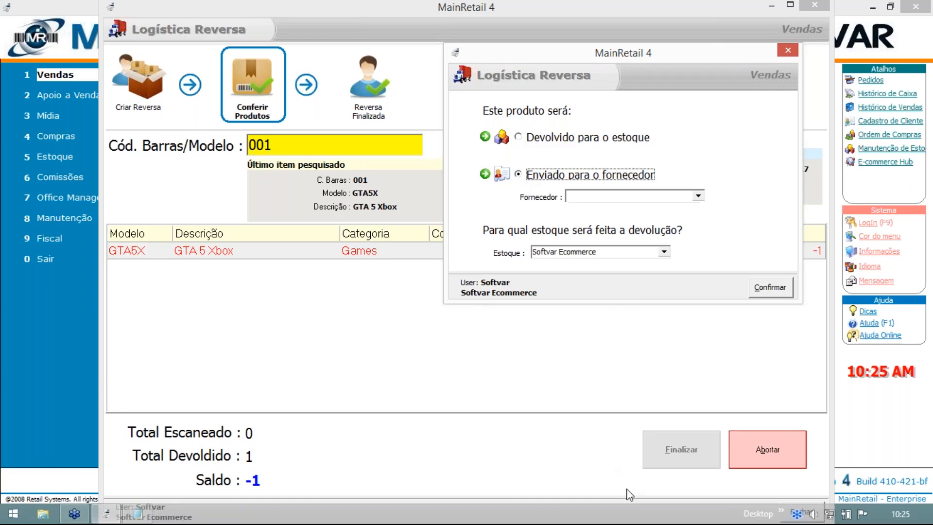
click(698, 196)
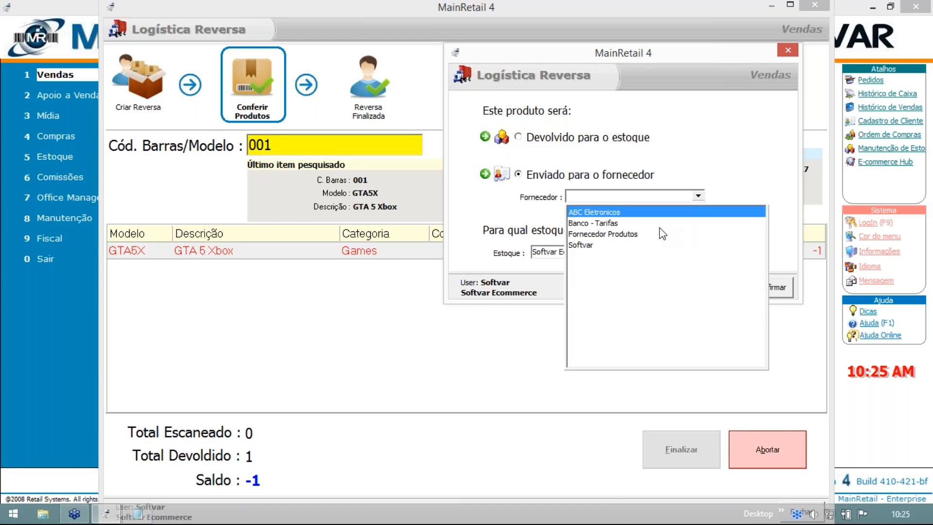
click(613, 213)
click(779, 291)
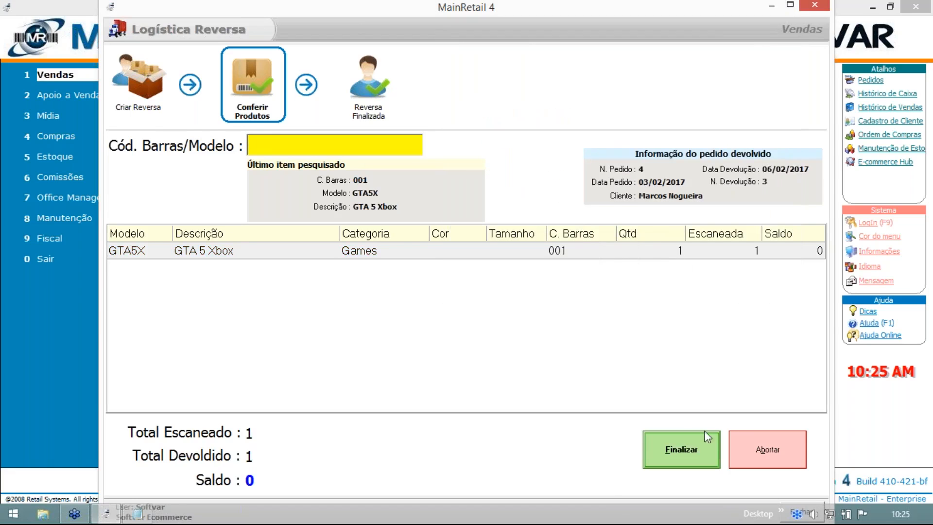
click(662, 445)
Dismiss the success message, leaving an empty return-number or tracking-code prompt.
key(Return)
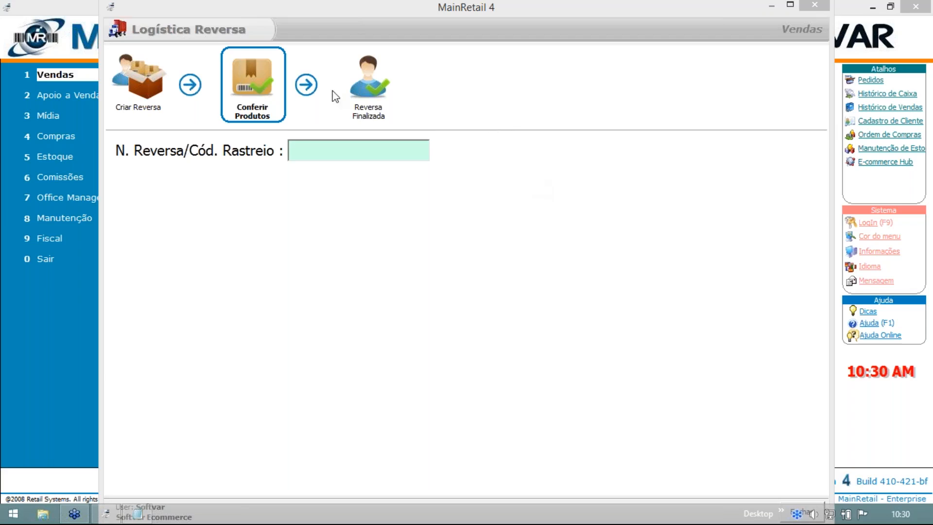
Start a new reverse return, search order number 6, pick the first result and continue.
click(127, 93)
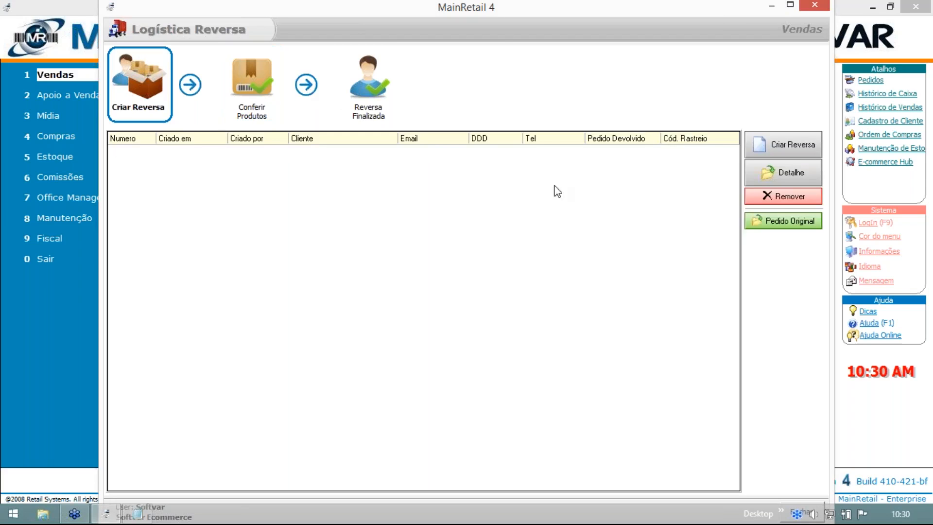
click(747, 144)
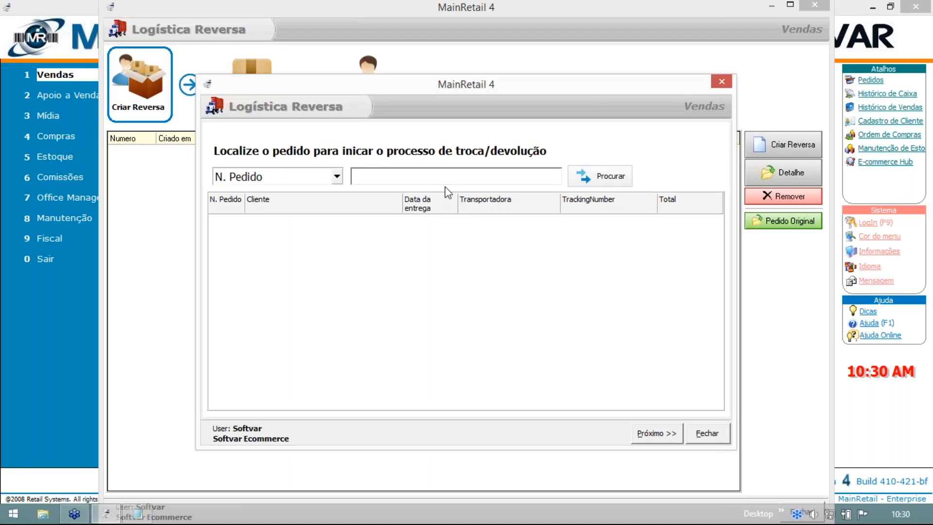
text(6)
key(Return)
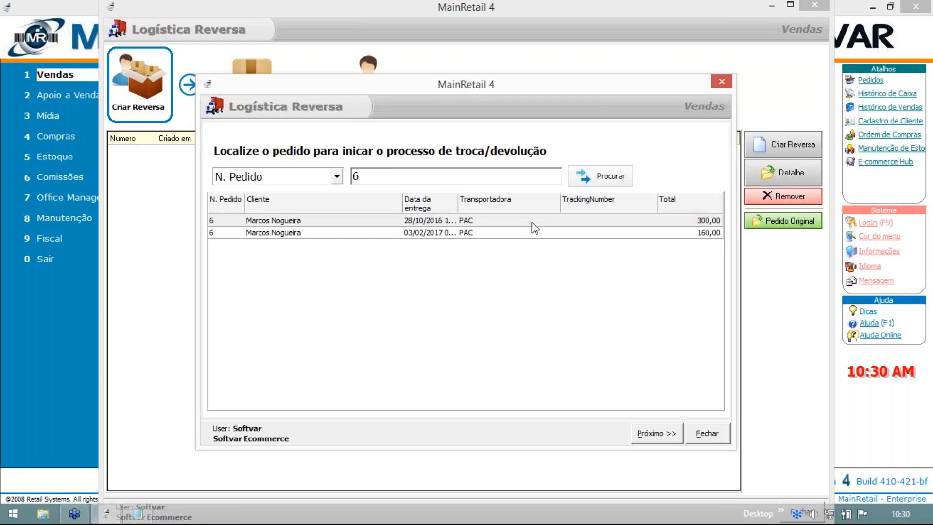
click(496, 222)
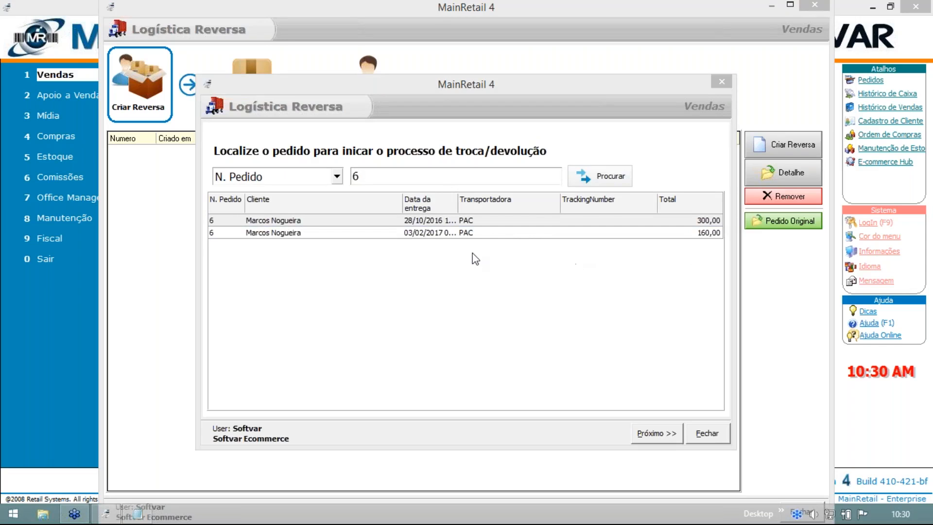
click(660, 437)
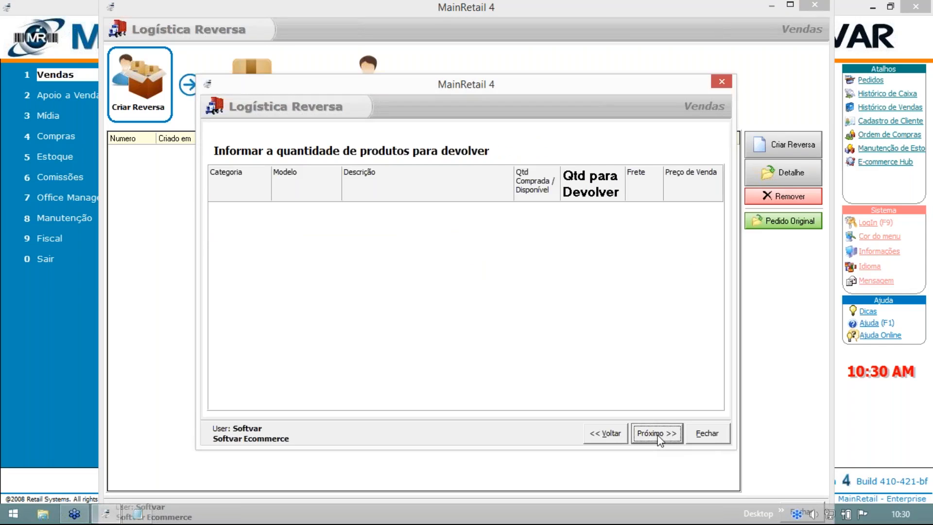
Switch to the 160,00 order 6, return 1 GTA 5 Xbox, and enter freight value 20.
click(608, 436)
click(624, 231)
click(657, 431)
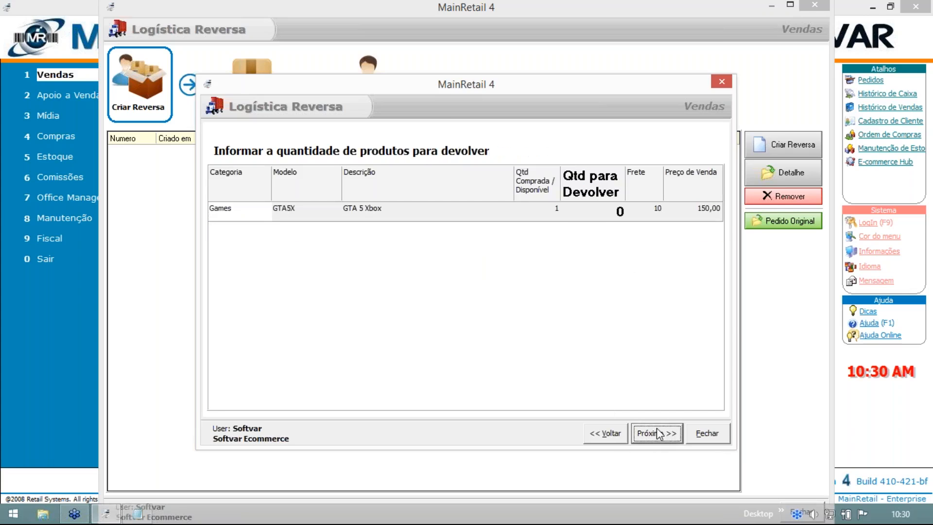
click(598, 218)
text(1)
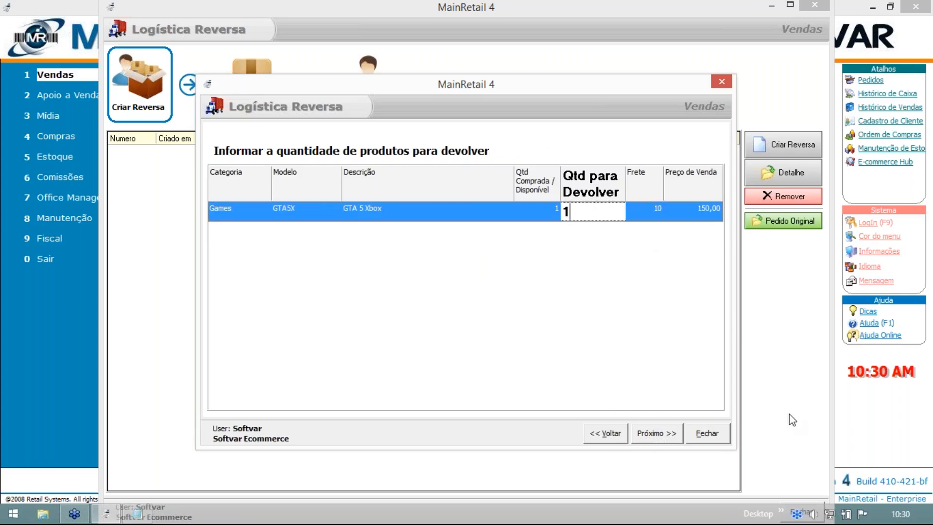
click(657, 434)
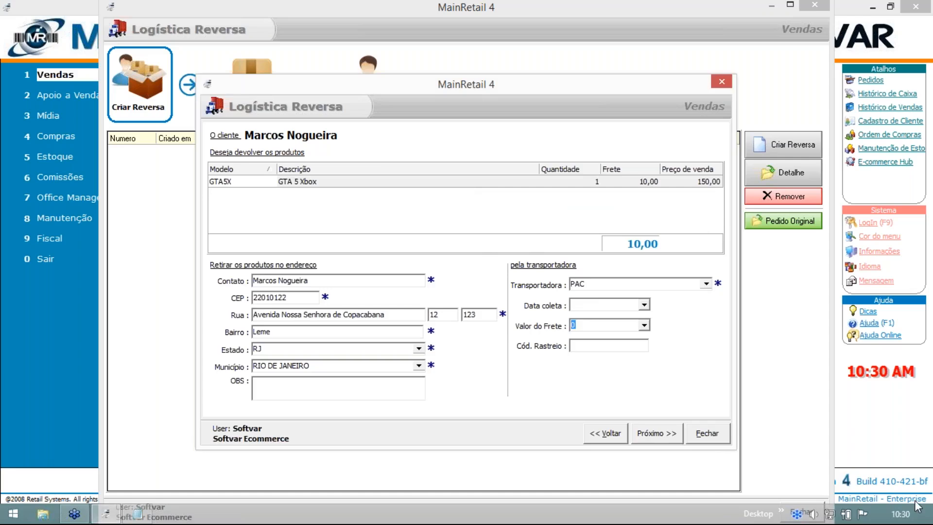
text(20)
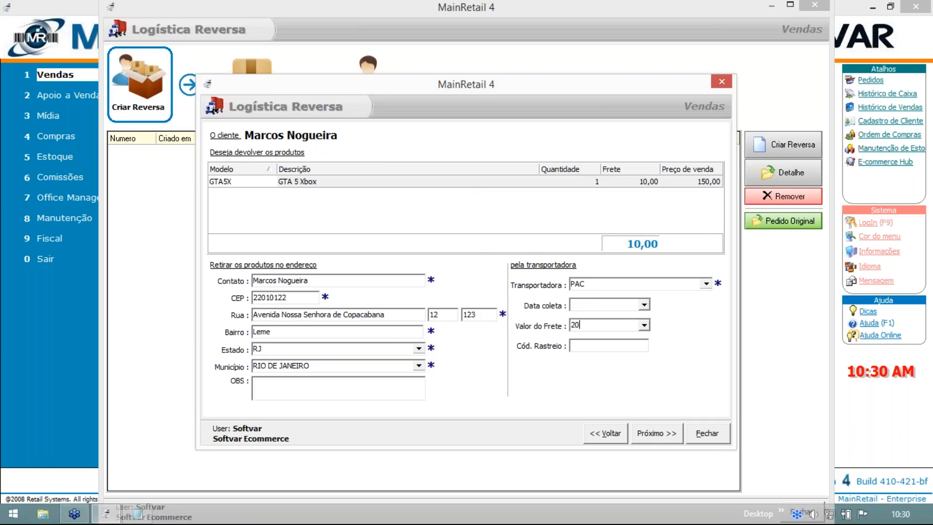
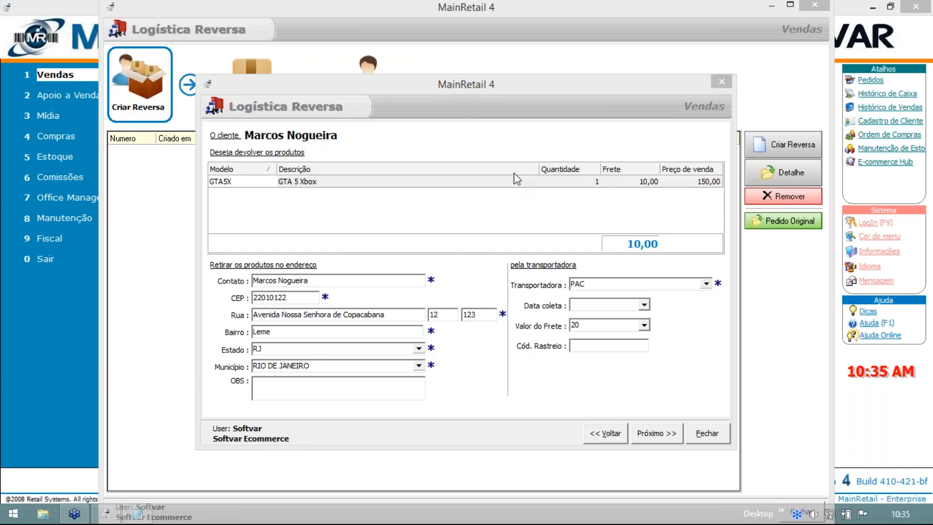
Close the reverse logistics return form and then the Logística Reversa window.
click(717, 436)
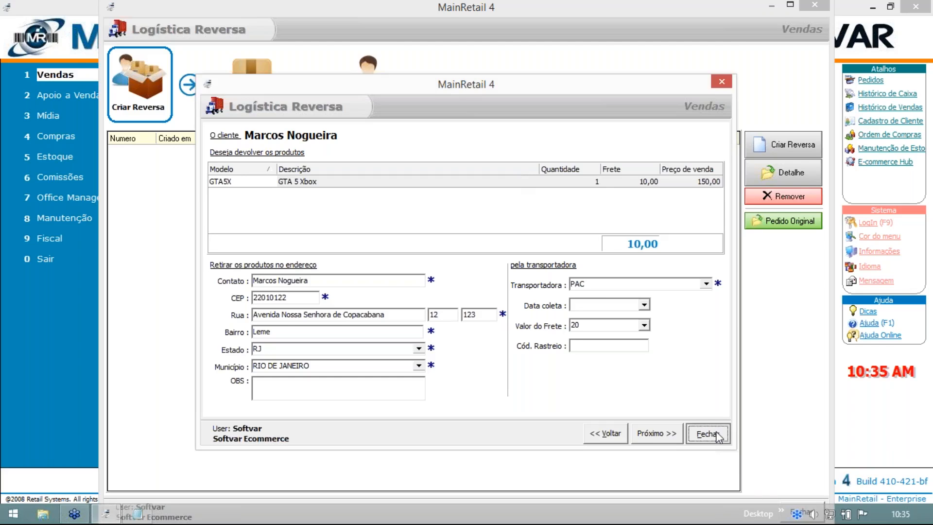
click(814, 7)
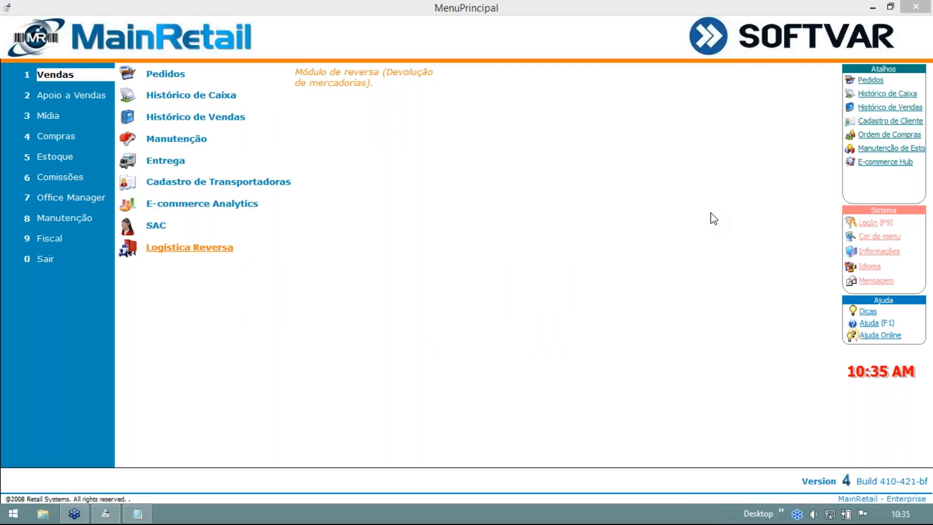
Search existing orders under Pedidos and open the latest 1.000,00 PS Vita order.
click(166, 76)
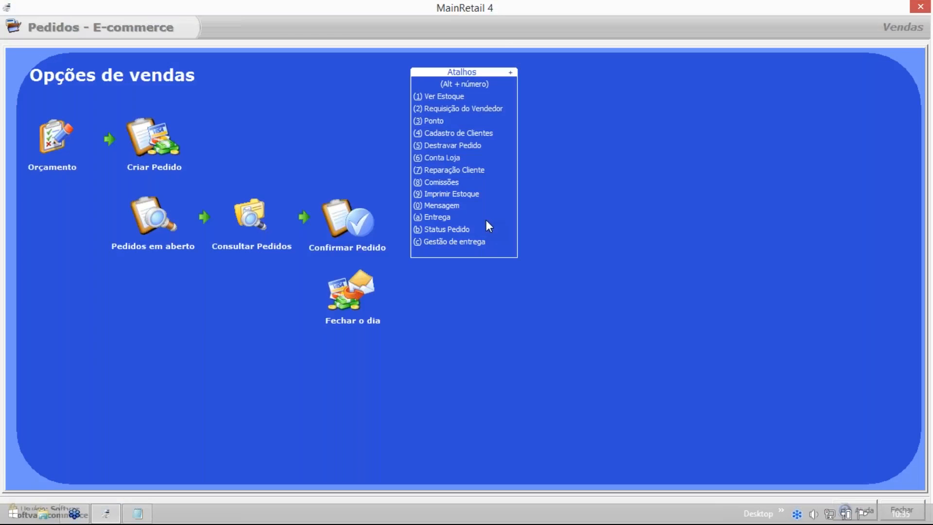
click(488, 224)
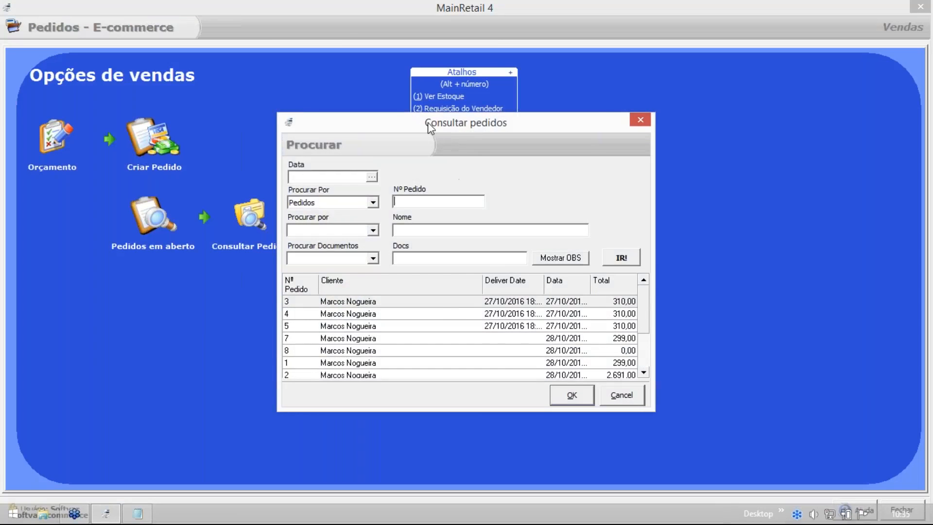
drag(428, 124, 322, 72)
drag(519, 180, 516, 249)
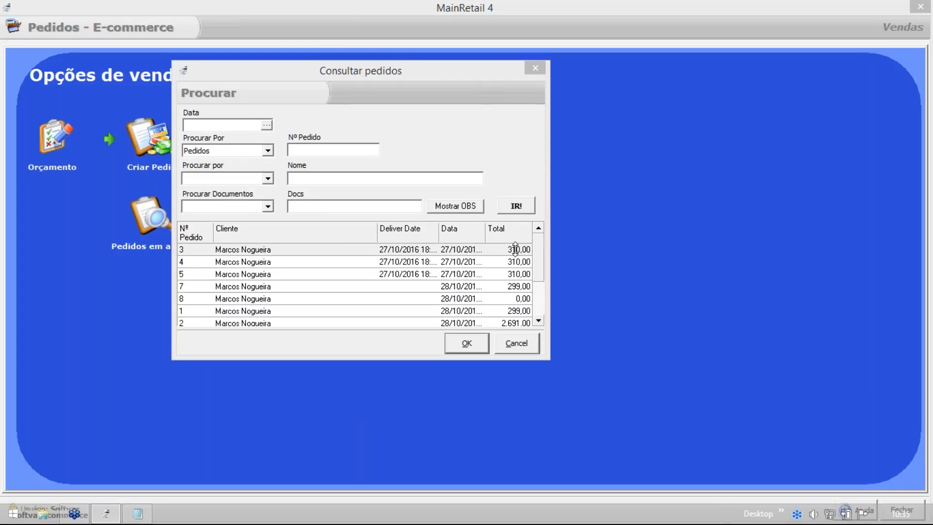
drag(428, 73, 396, 27)
drag(500, 214, 505, 240)
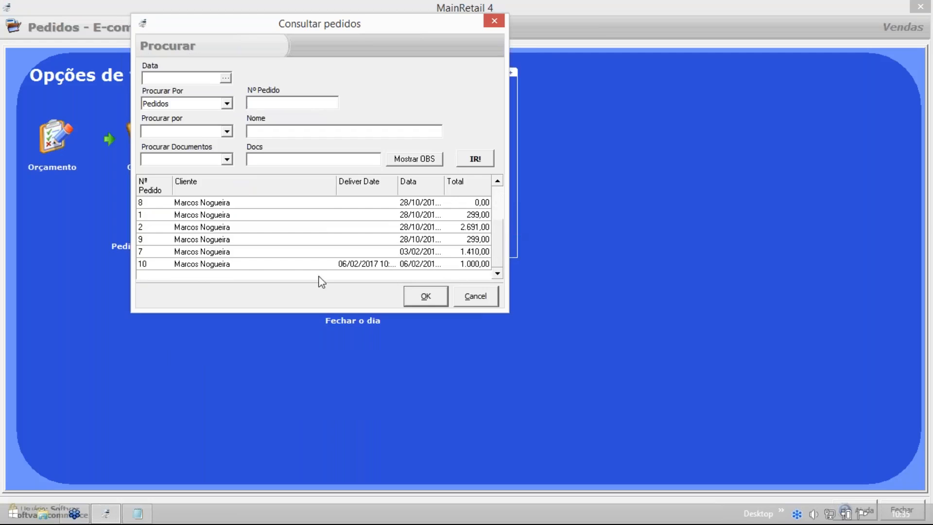
click(269, 263)
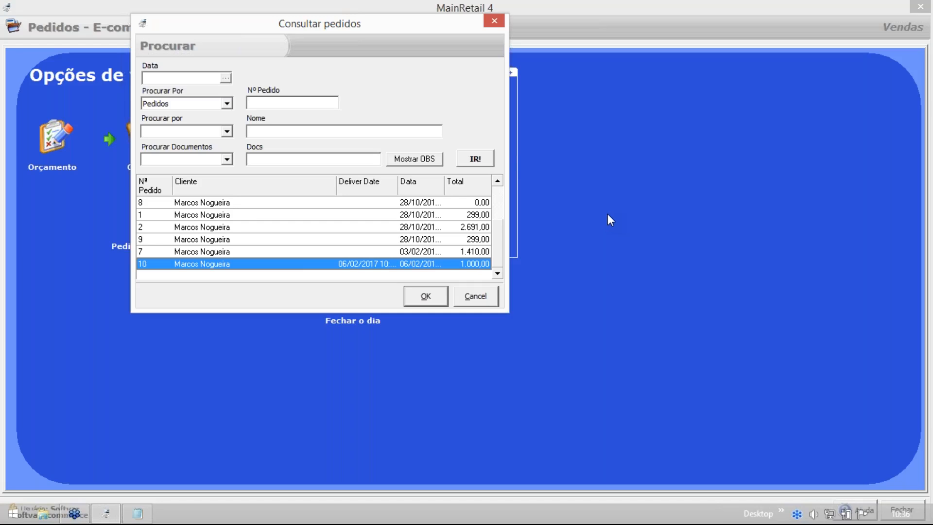
click(426, 298)
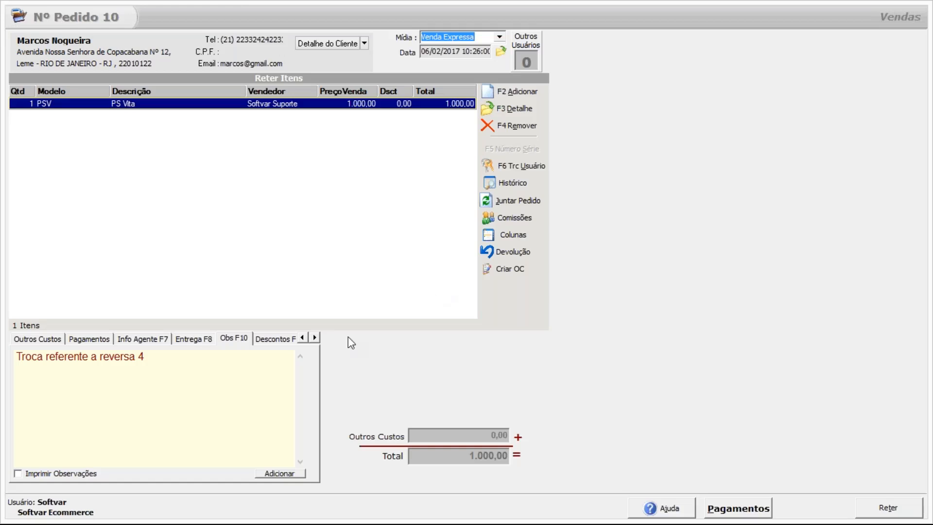
Select the Obs note about reverse 4, then show order 10's empty payments list.
drag(176, 362, 14, 360)
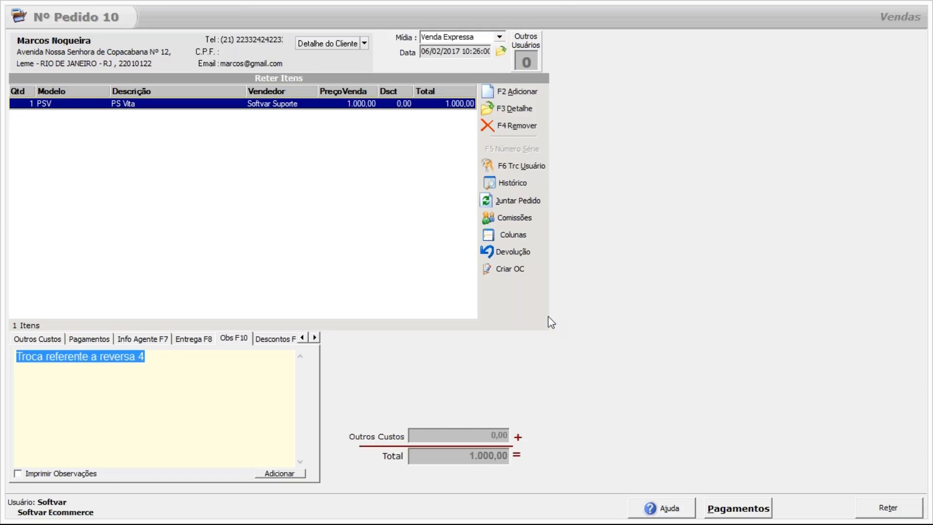
key(super)
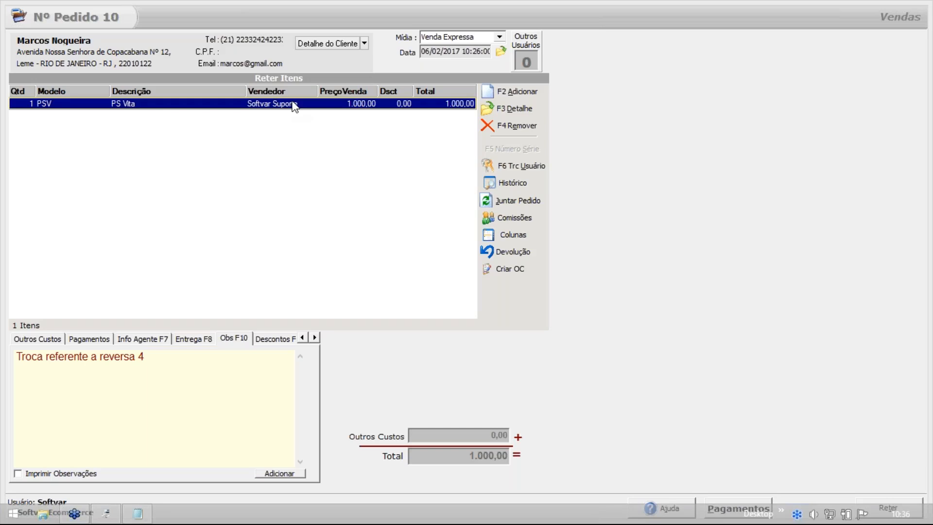
click(97, 340)
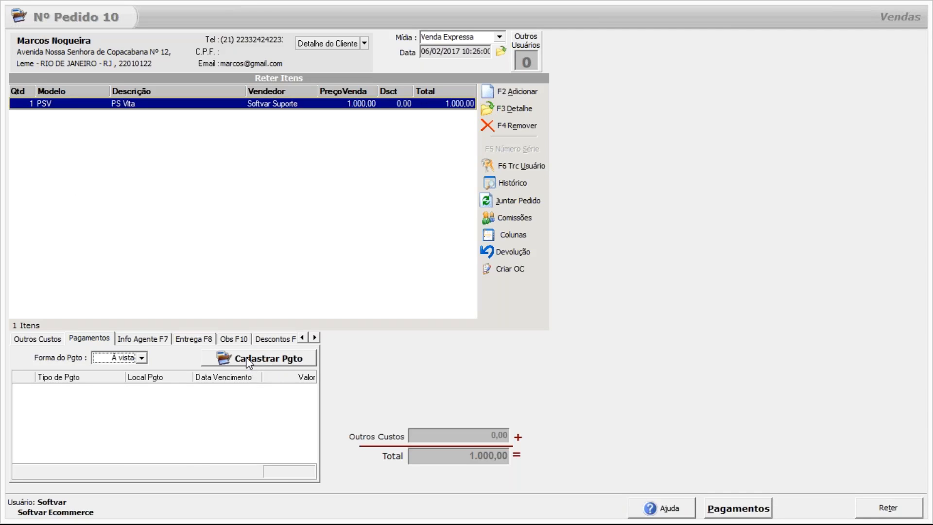
Register a 150,00 Credito Cliente payment using the customer's 150 credit and receive it.
click(248, 359)
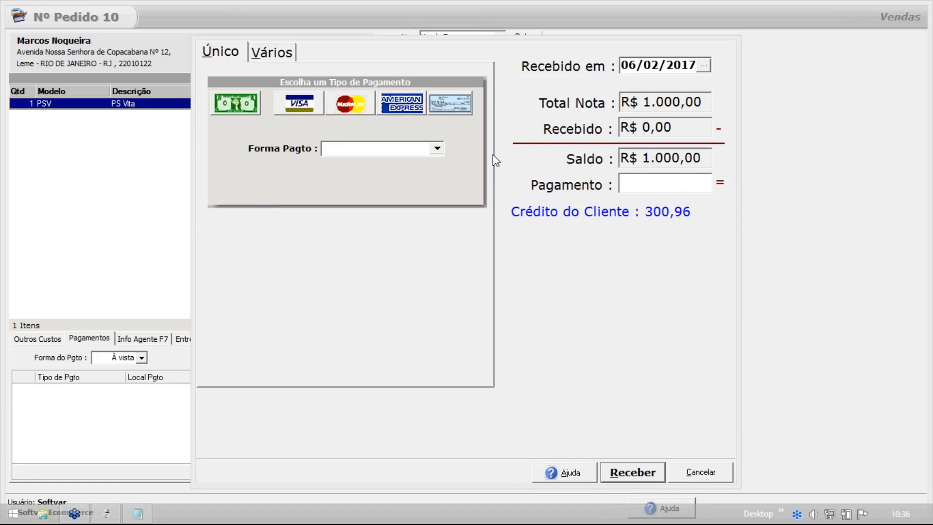
click(680, 184)
text(150)
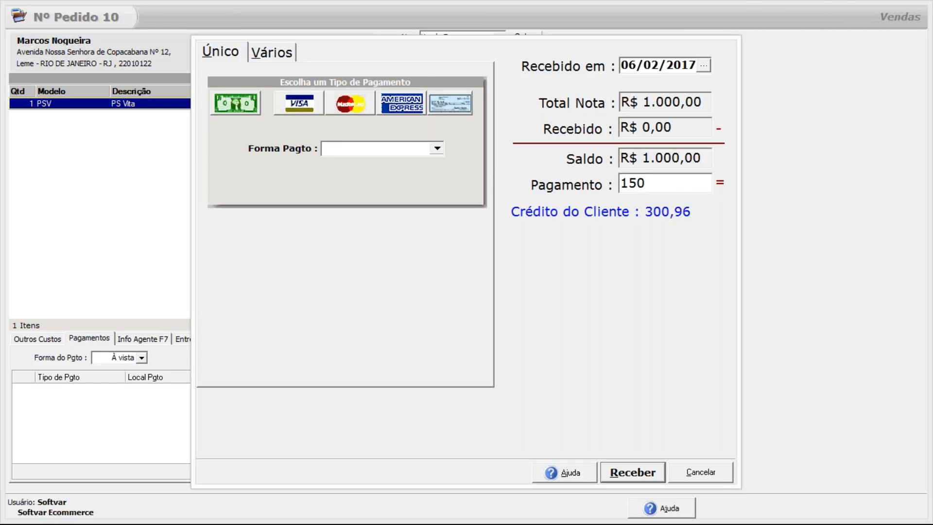
click(398, 147)
text(c)
click(372, 168)
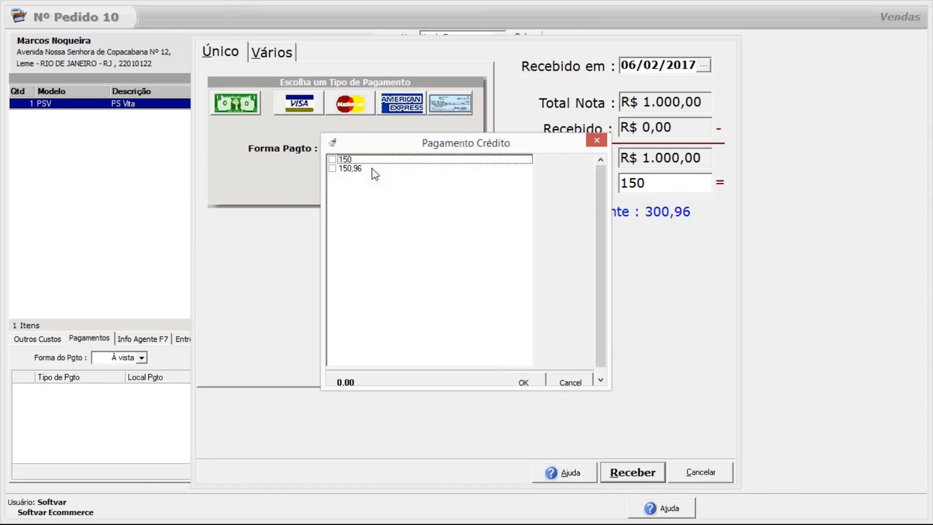
click(262, 145)
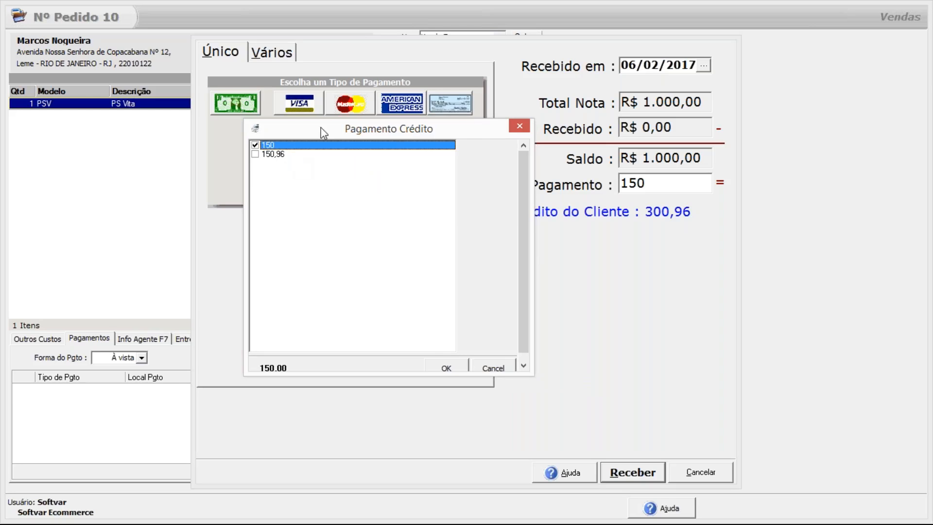
drag(343, 132, 232, 108)
click(335, 345)
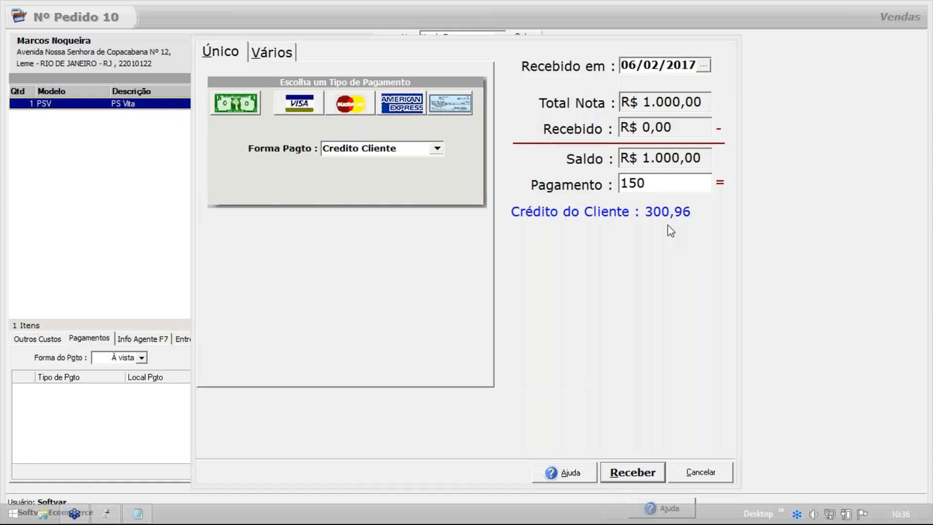
click(634, 470)
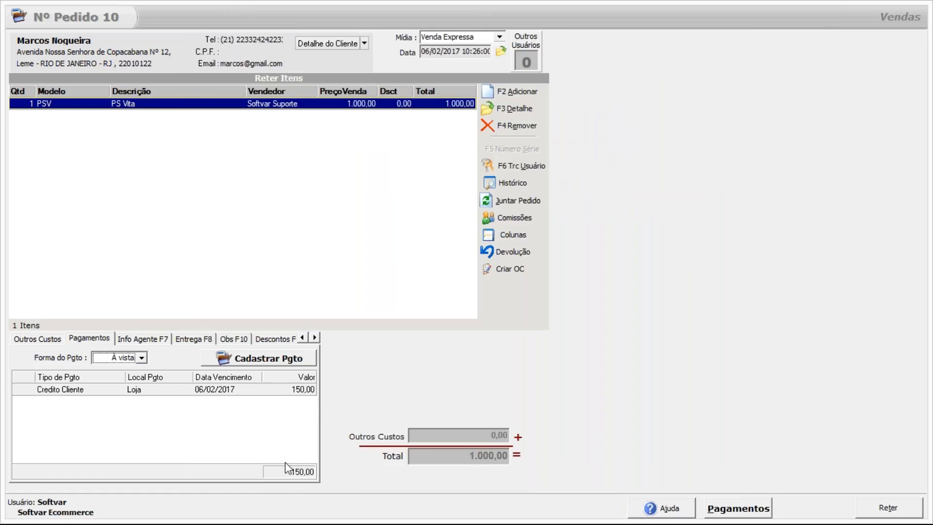
click(284, 363)
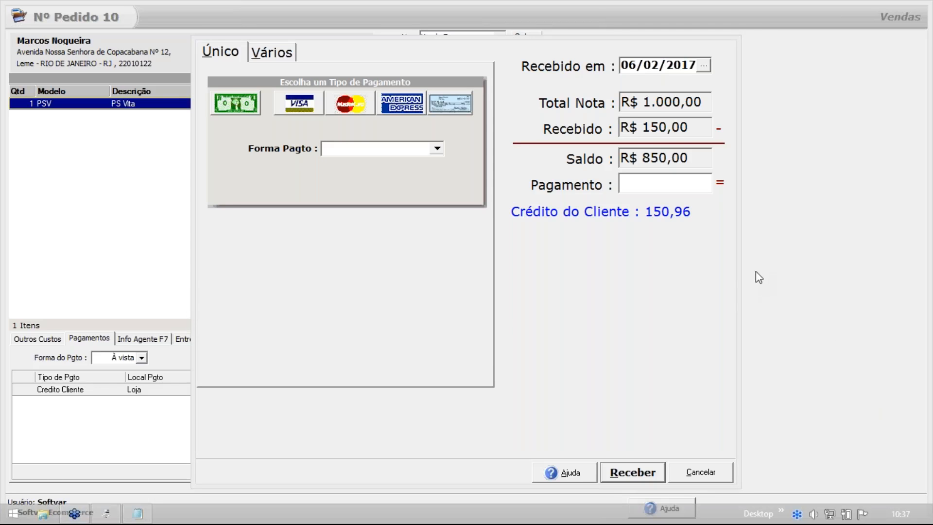
click(716, 474)
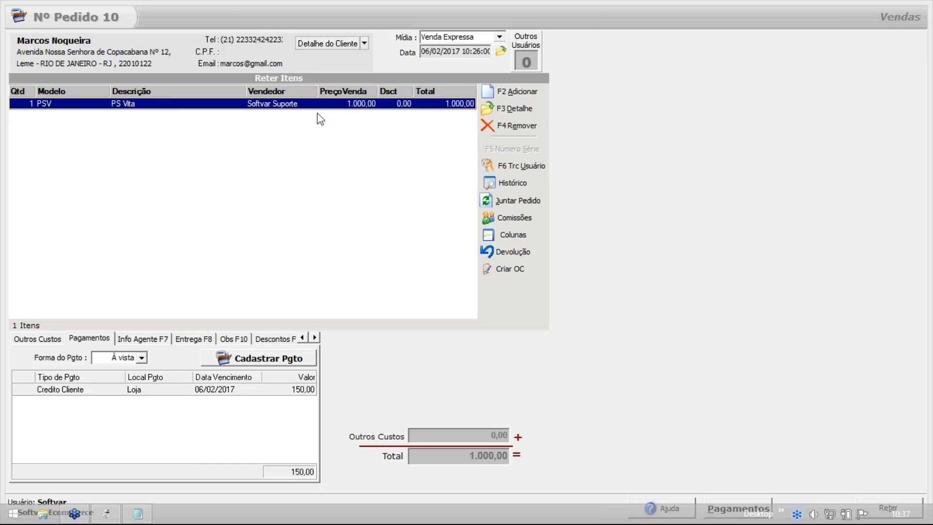
Change the PS Vita's sale price to 150,00 and accept the below-cost warning.
double_click(189, 111)
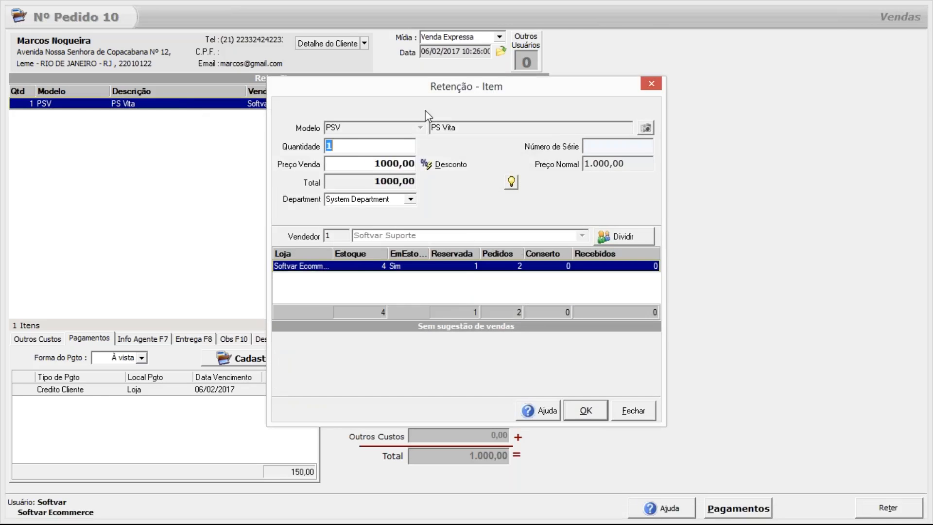
drag(425, 84, 326, 46)
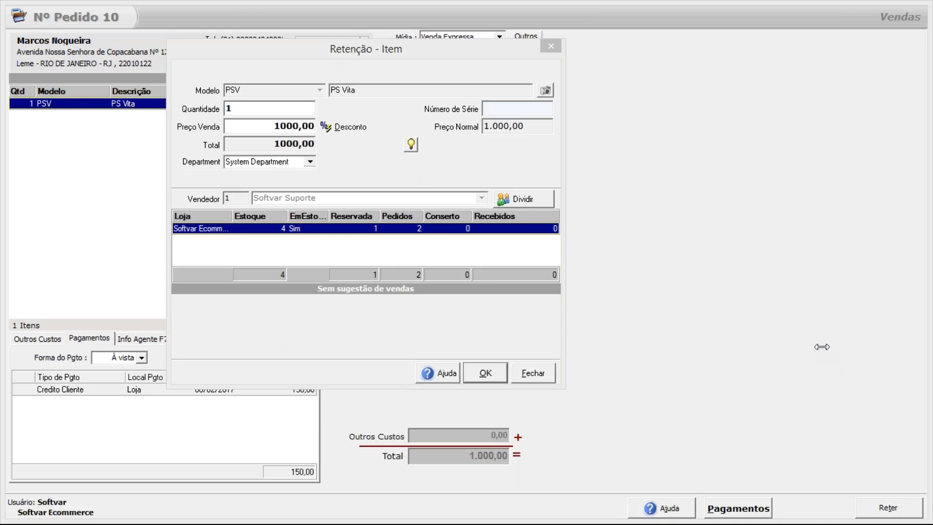
click(250, 127)
text(0,015000)
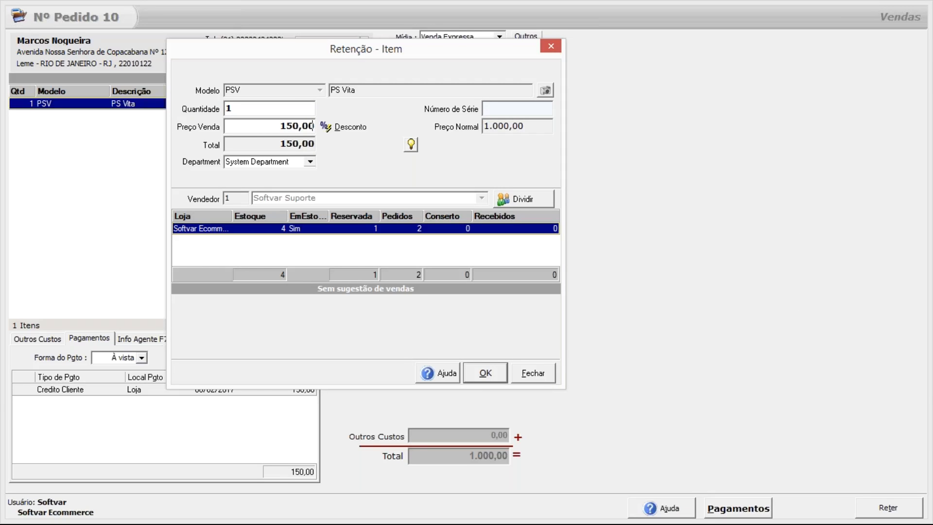
click(614, 169)
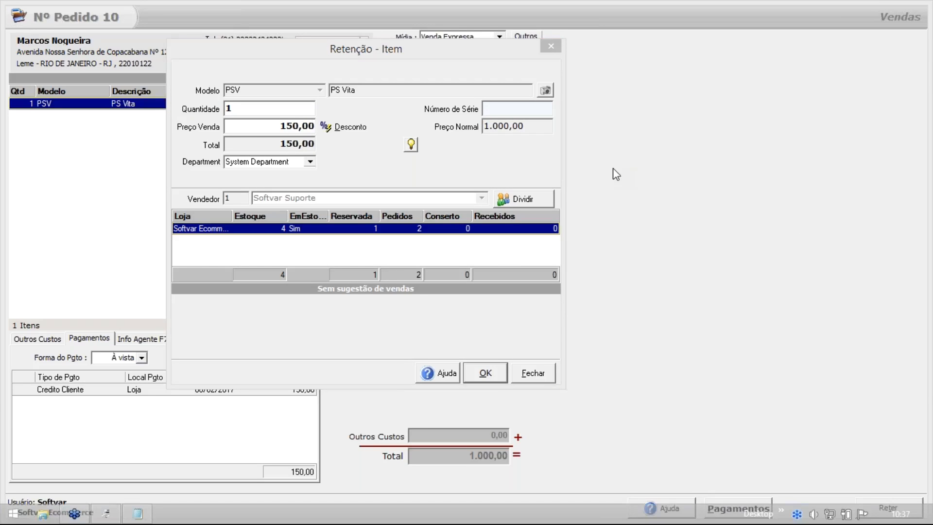
click(489, 370)
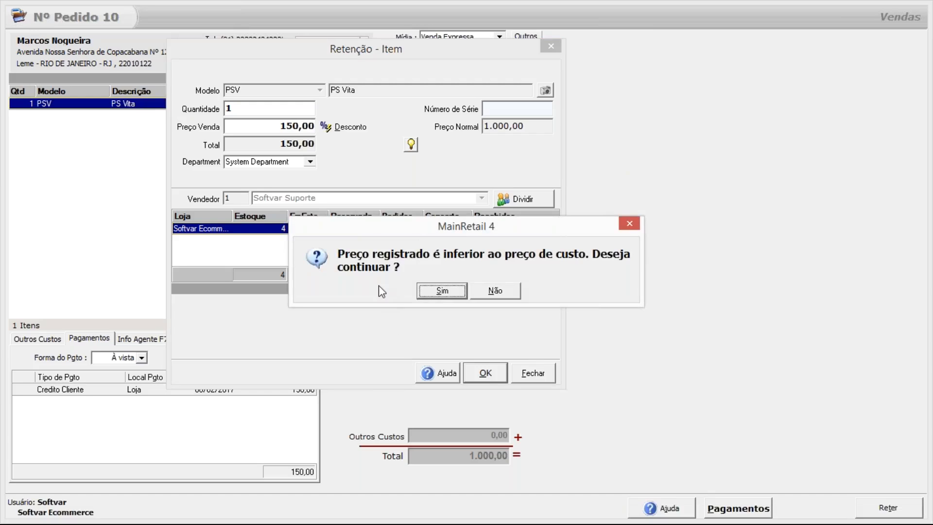
key(Return)
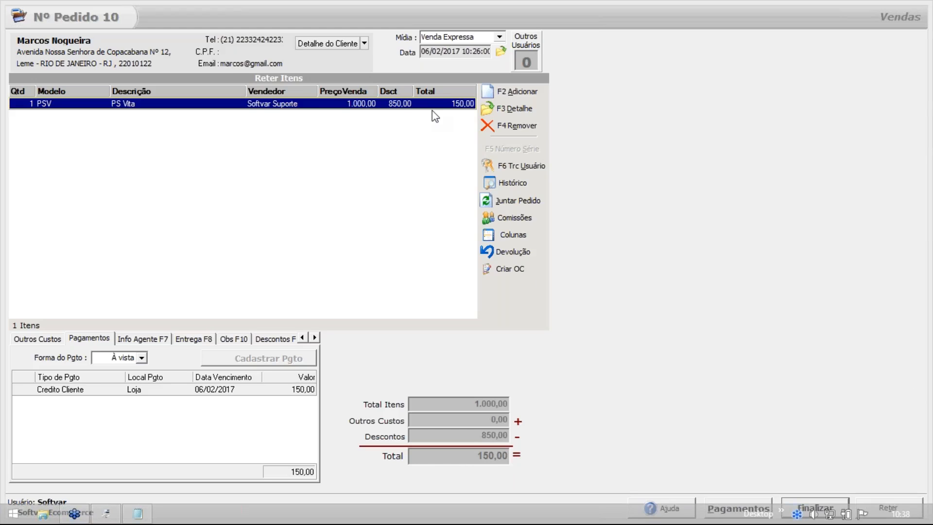
Reopen the PS Vita item's Retenção details showing one unit at 150,00.
double_click(332, 104)
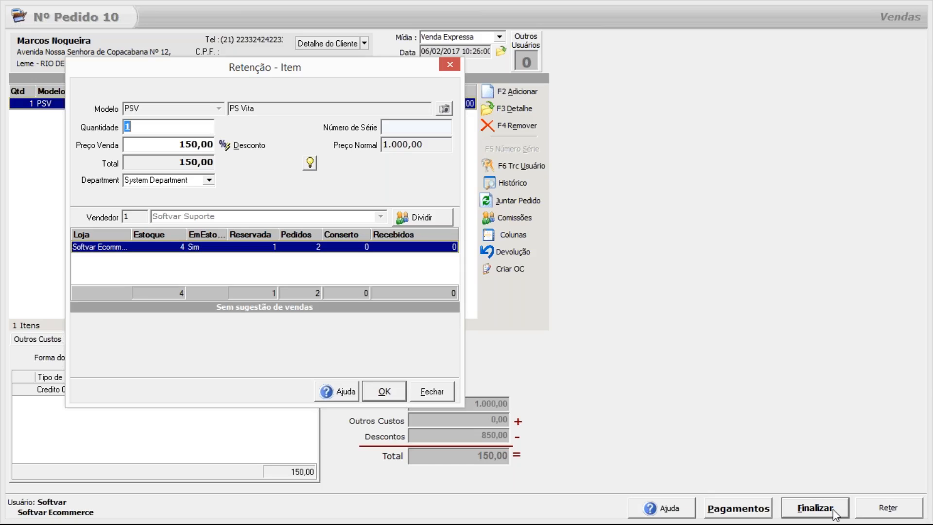
key(super)
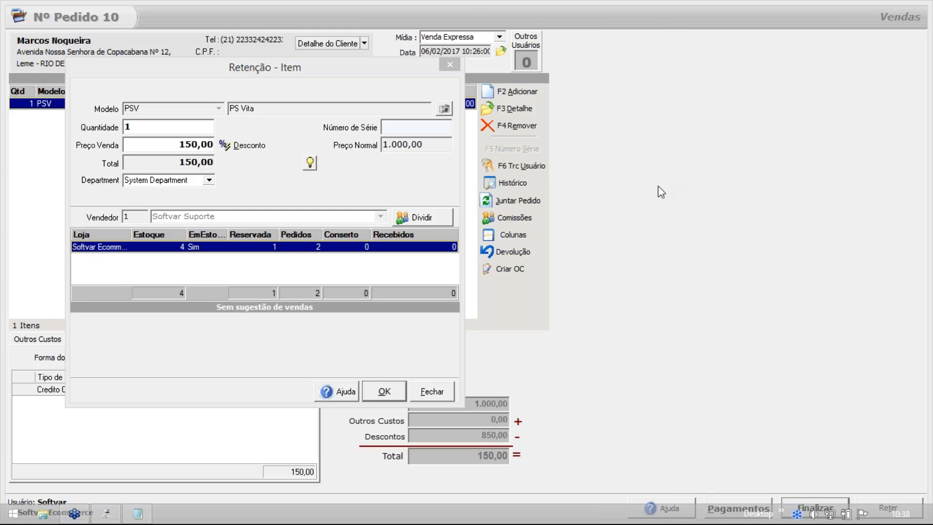
drag(388, 73, 363, 50)
click(223, 122)
drag(452, 183, 301, 84)
click(373, 140)
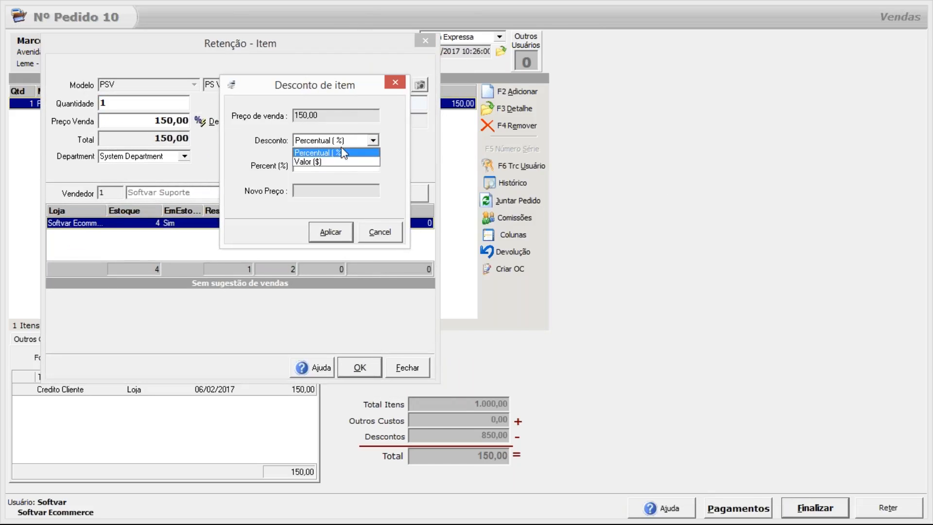
click(368, 233)
click(372, 236)
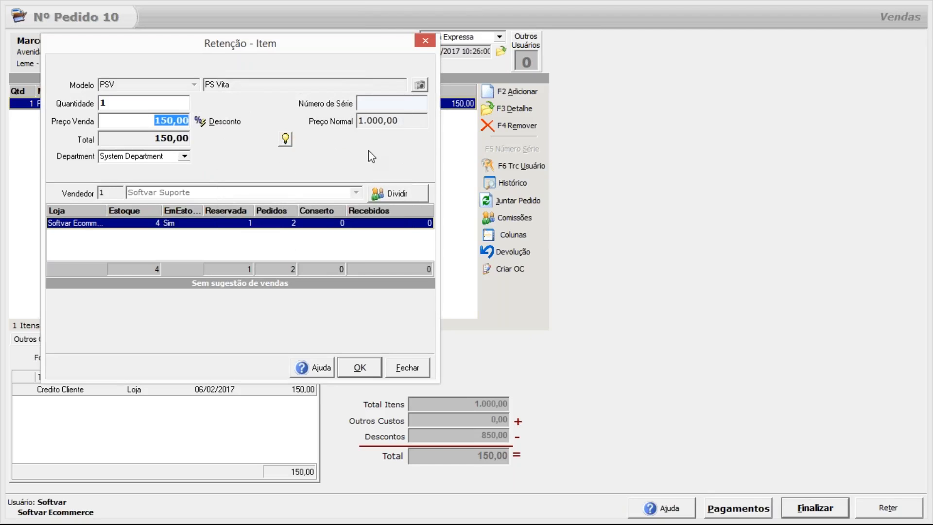
click(425, 41)
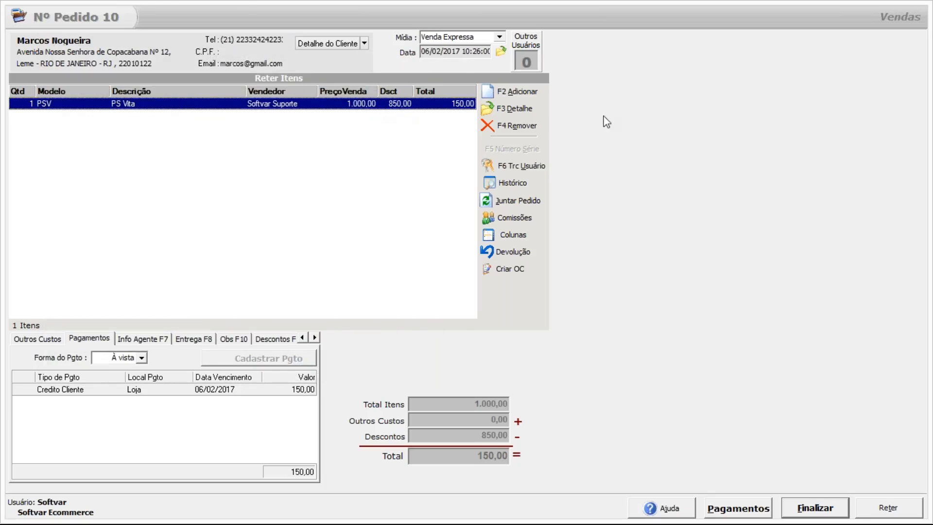
click(487, 108)
key(Tab)
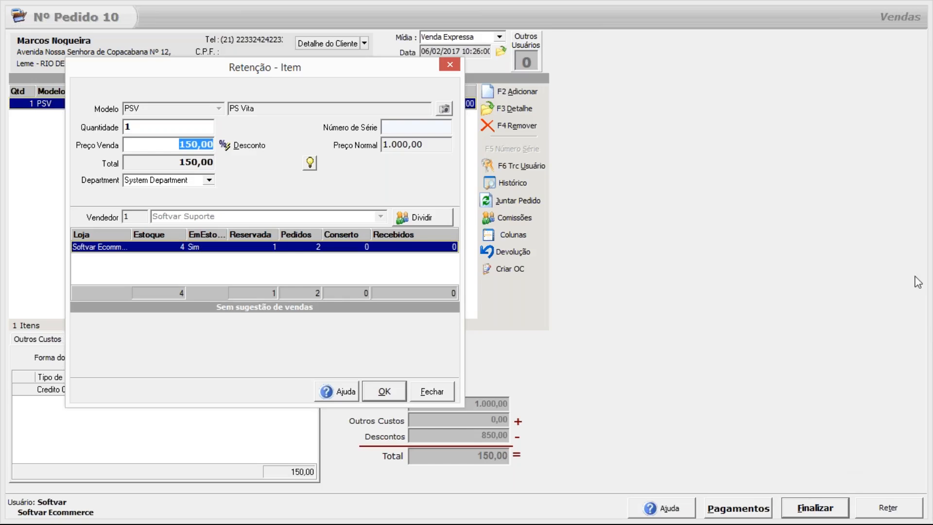
Close the Retenção - Item dialog and dismiss the Credito Cliente payment's options without deleting.
click(451, 65)
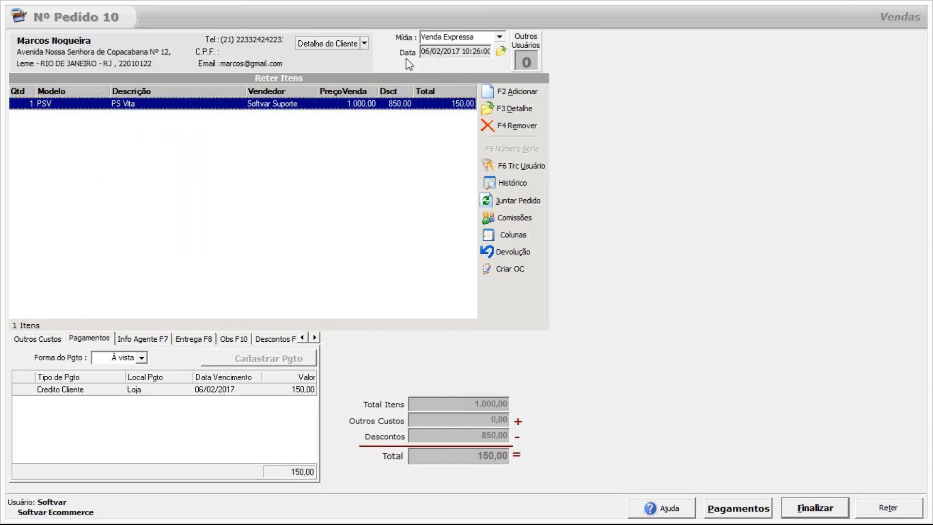
right_click(167, 391)
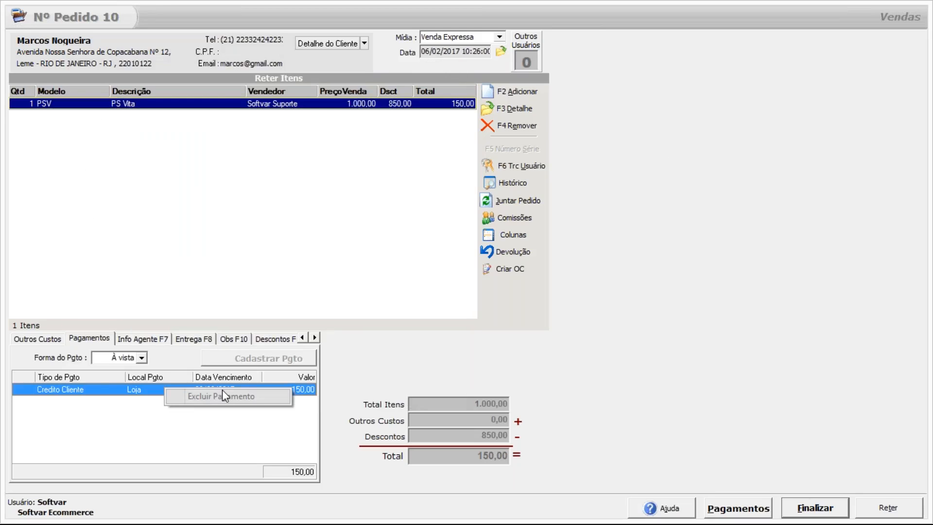
click(214, 437)
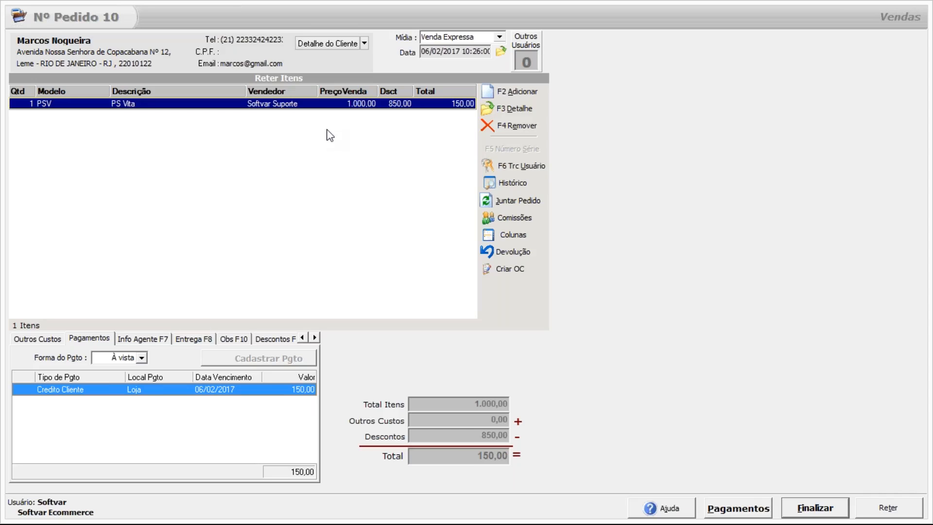
click(310, 46)
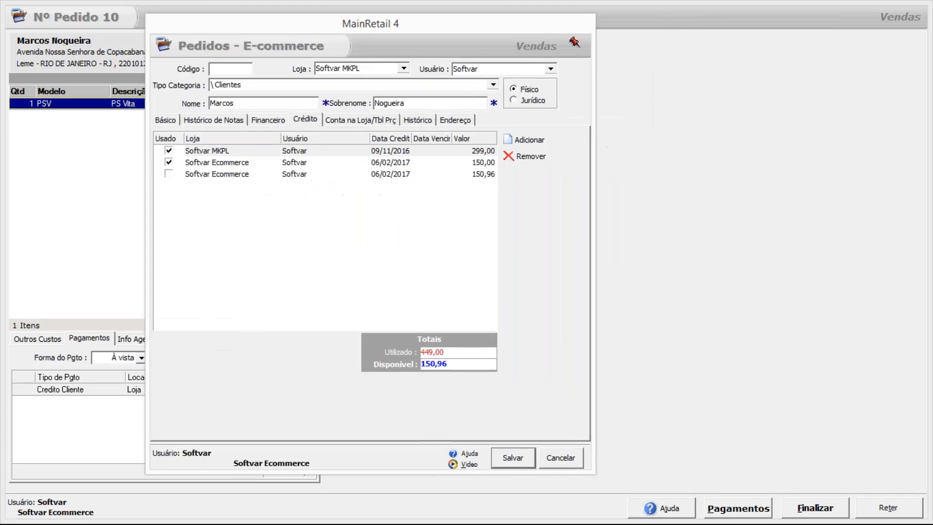
click(201, 164)
click(202, 152)
click(202, 163)
click(203, 153)
click(209, 164)
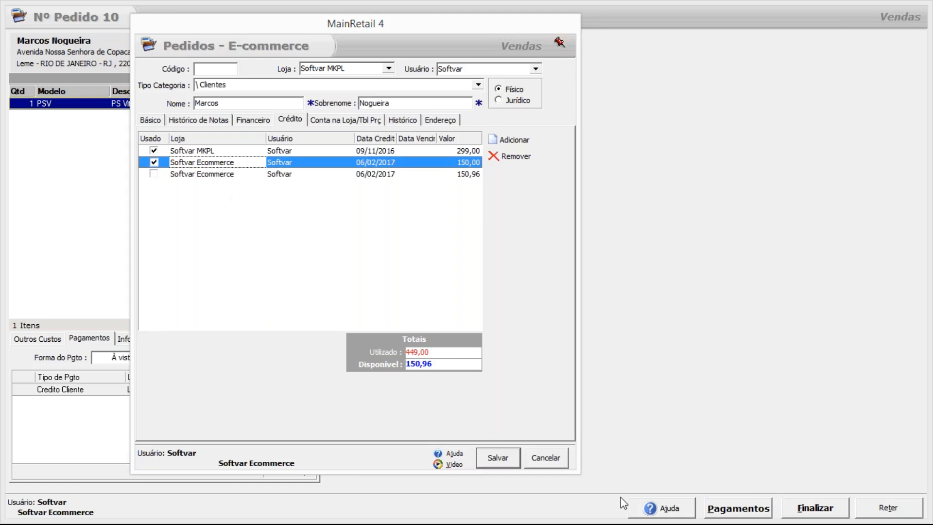
click(553, 459)
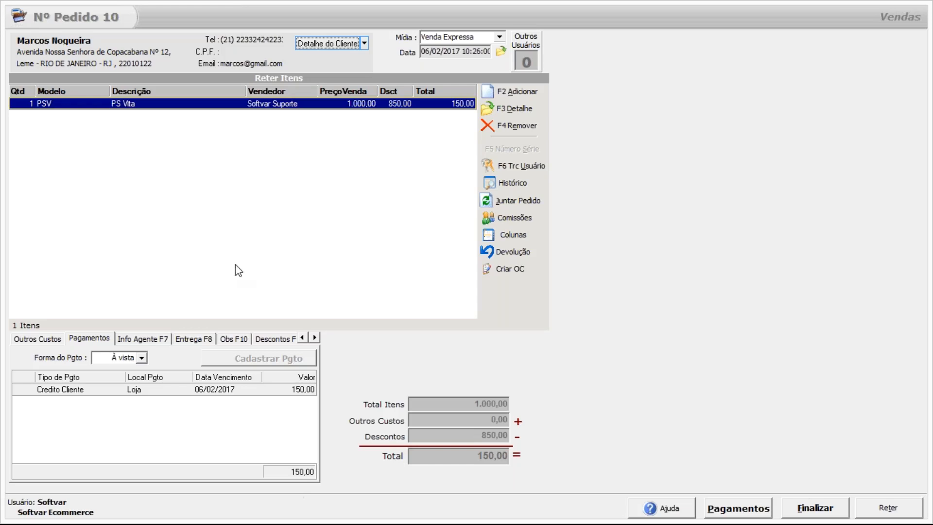
key(super)
Try to hold order 10 with Reter and dismiss the missing stored procedure error.
drag(911, 520, 910, 503)
click(905, 492)
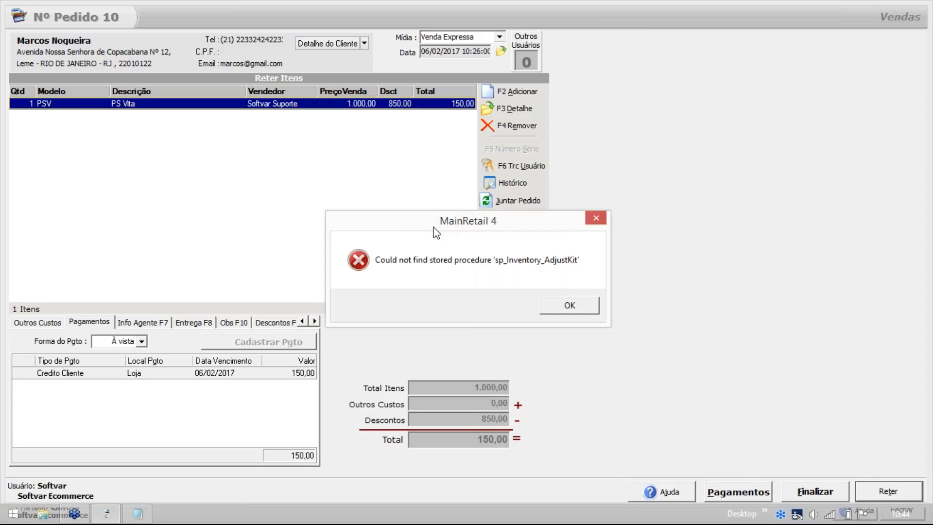
drag(434, 223, 323, 160)
click(462, 243)
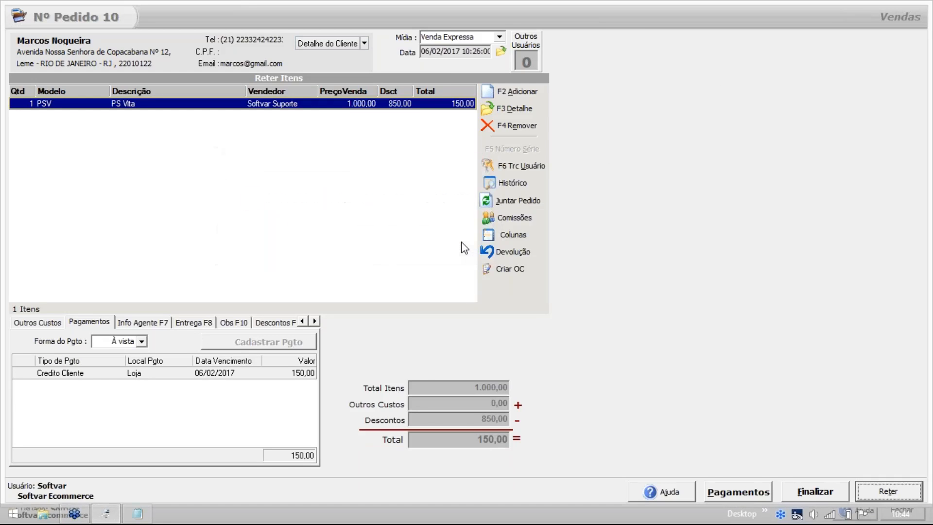
Retry the hold, dismiss the error again, and bring up Task Manager from the taskbar.
click(873, 490)
key(Return)
right_click(512, 519)
click(564, 475)
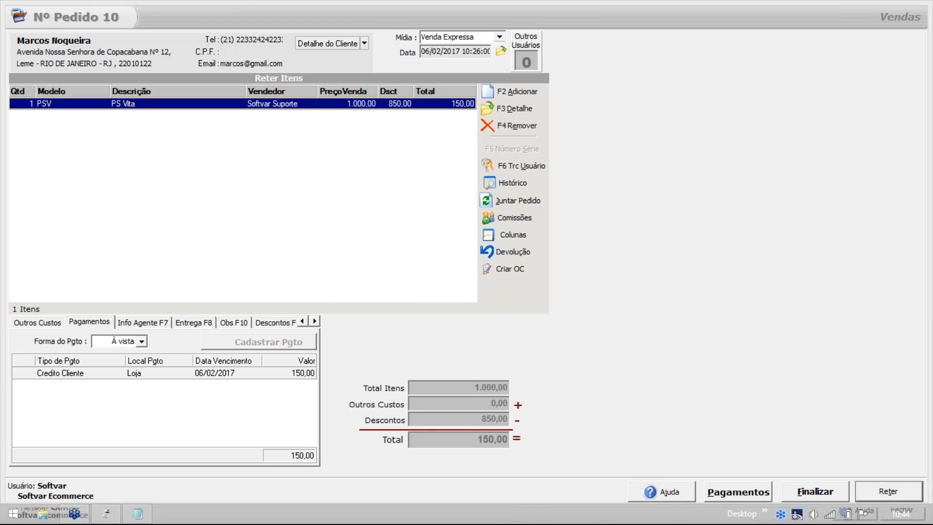
End the MainRetail task, close Task Manager, and relaunch MainRetail from its desktop icon.
drag(427, 67, 335, 53)
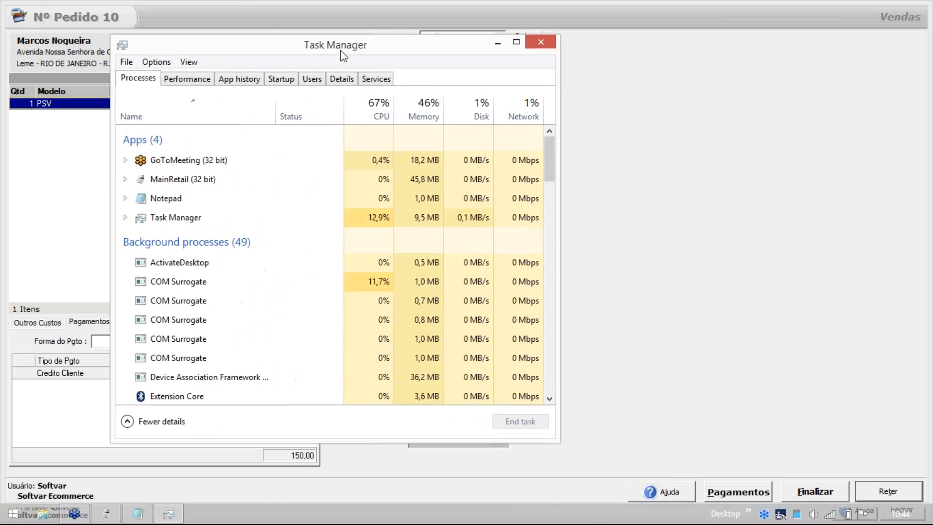
click(207, 180)
click(524, 421)
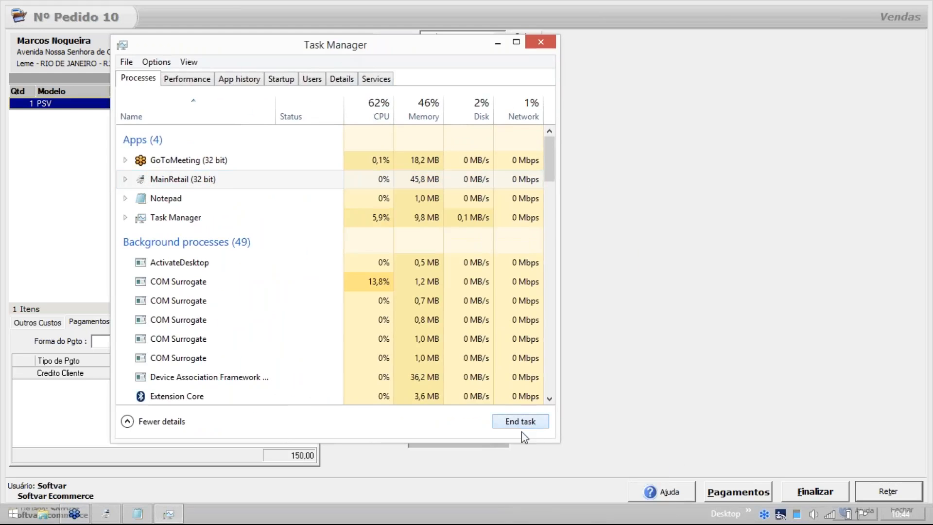
click(541, 49)
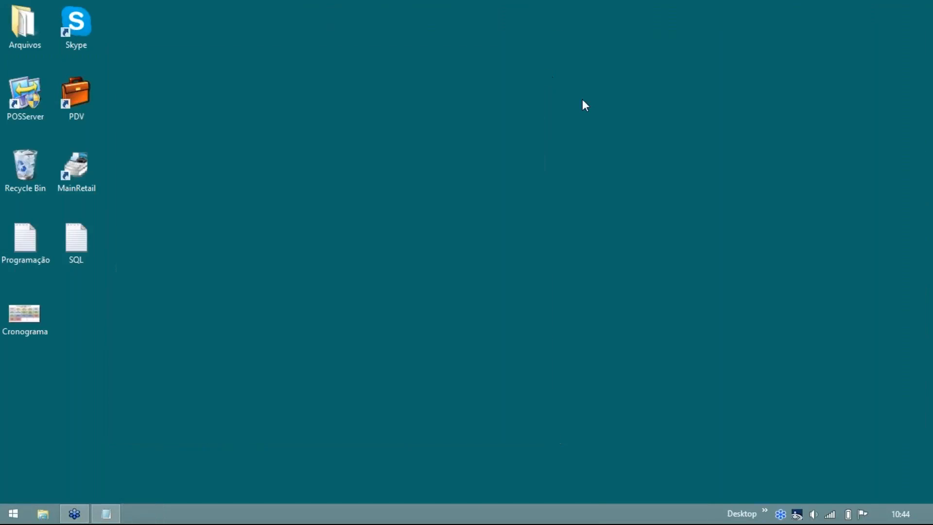
double_click(88, 170)
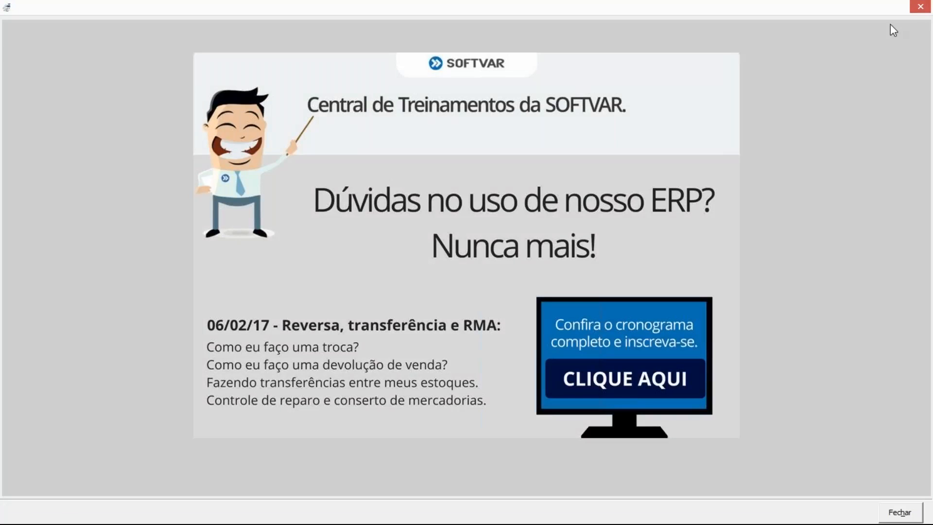
click(918, 7)
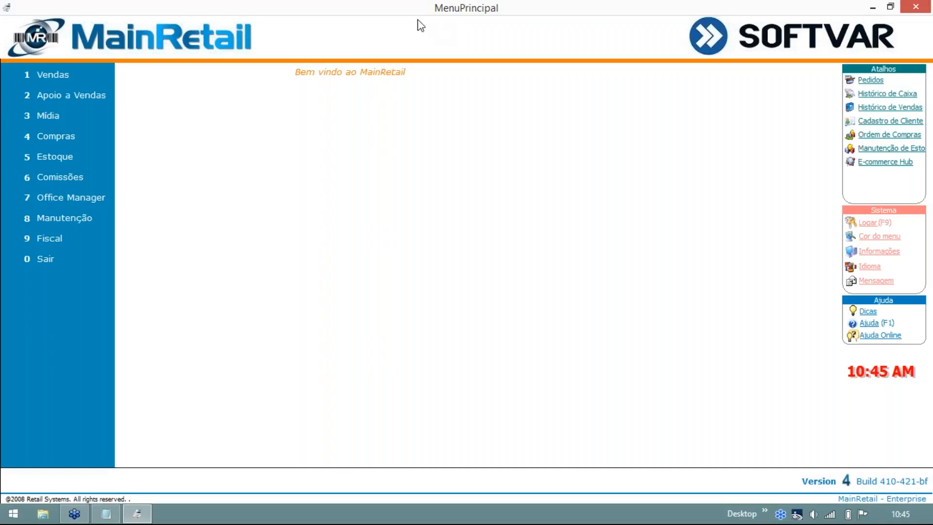
Open Logística Reversa from Vendas, entering the password with Manter senha ticked.
click(78, 76)
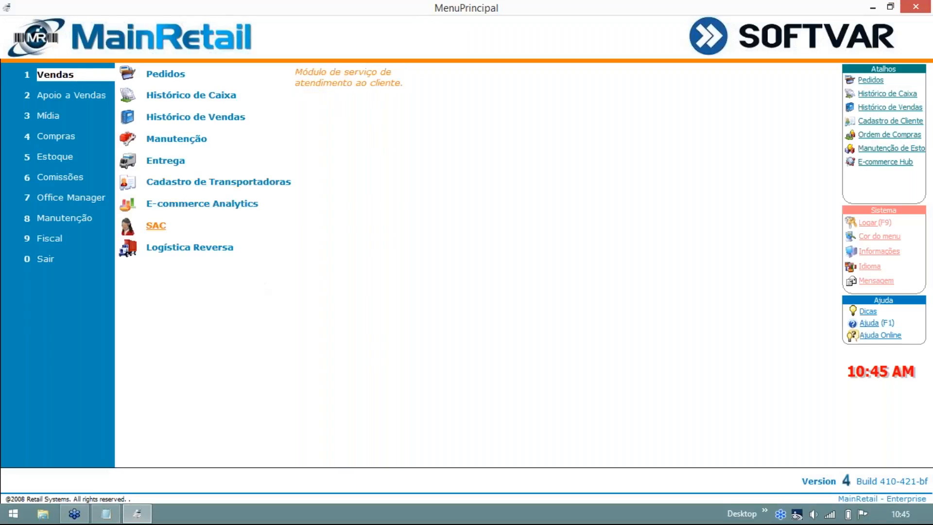
click(209, 247)
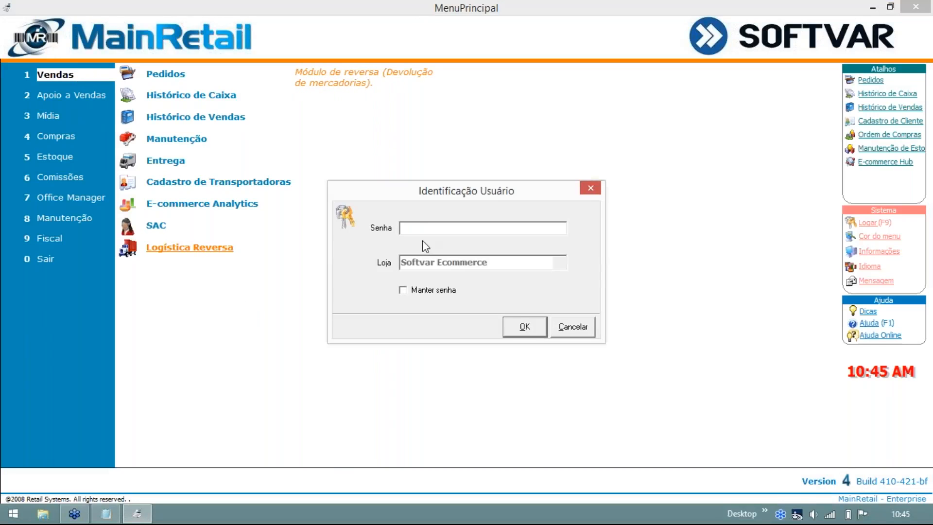
text(**)
click(417, 291)
key(Return)
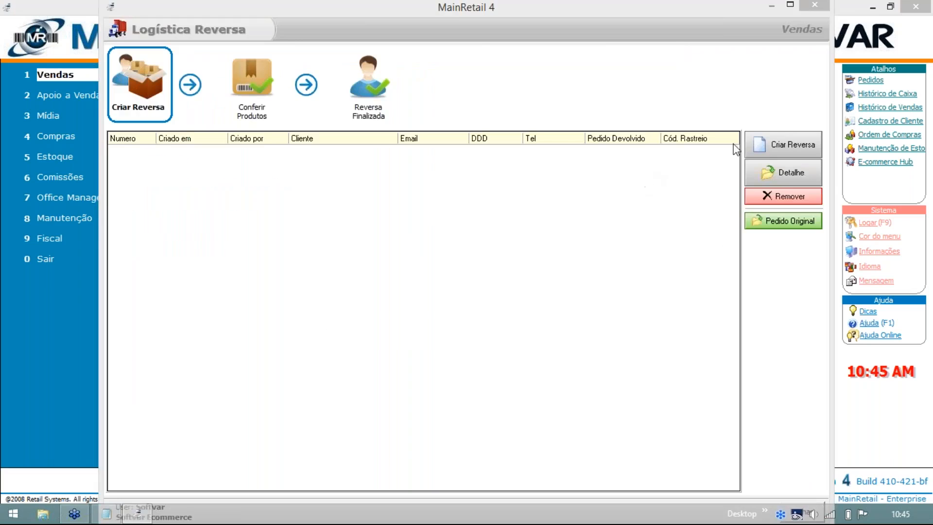
Start a new reverse order, then close its search dialog and the Logística Reversa window.
click(771, 148)
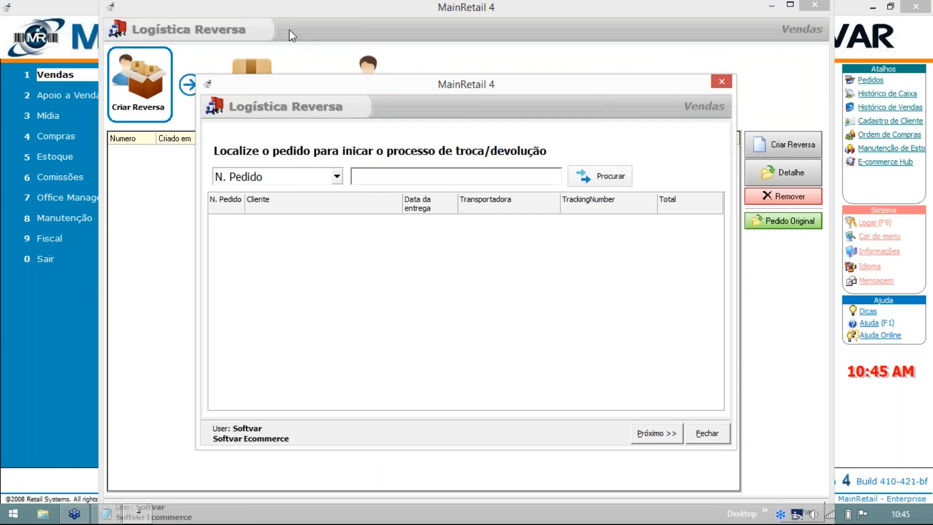
click(706, 440)
click(813, 9)
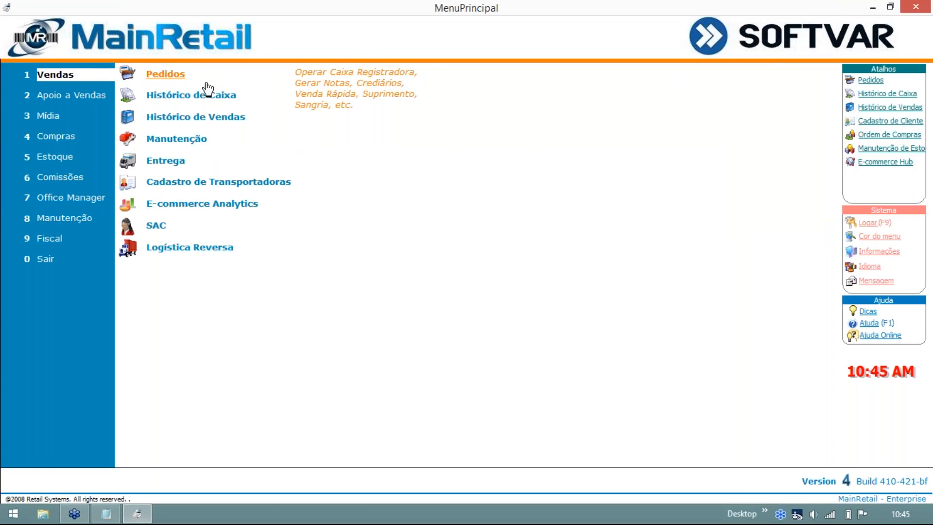
Create new sales order Nº 11 for the existing customer in Pedidos.
click(174, 73)
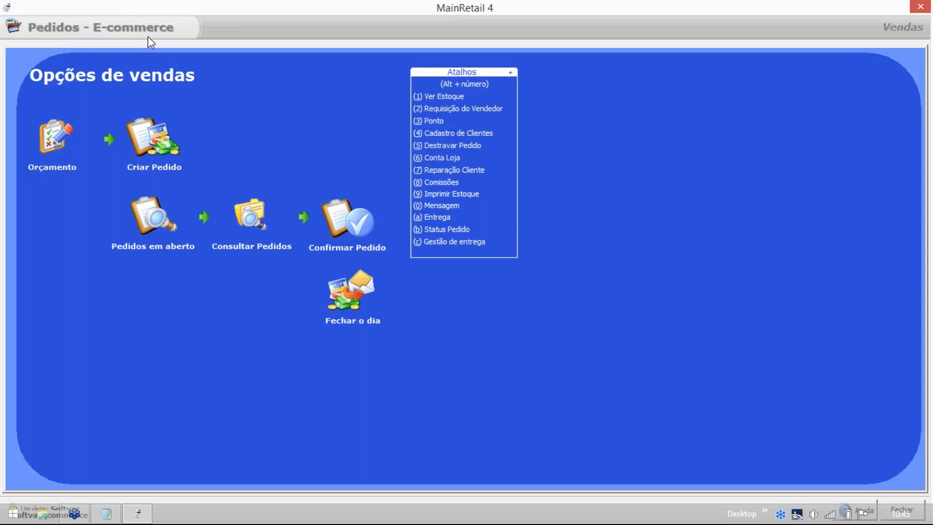
click(156, 156)
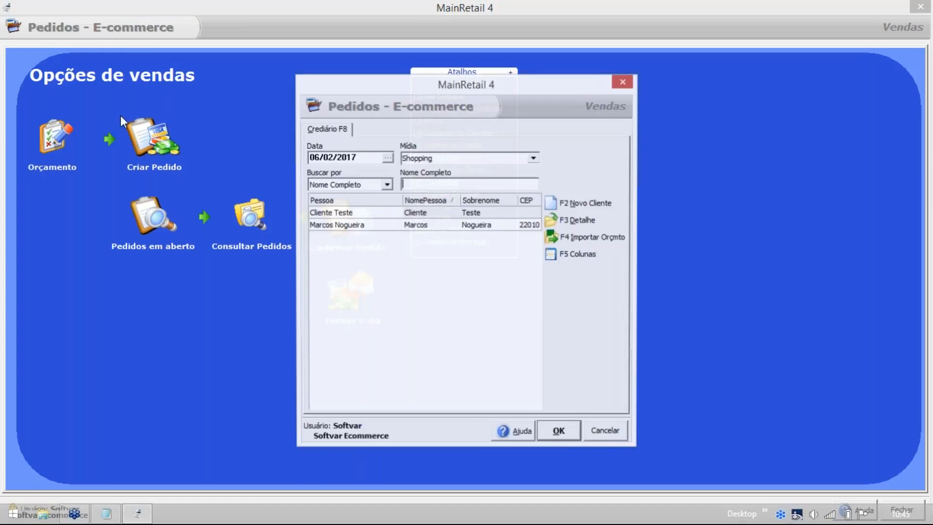
click(292, 202)
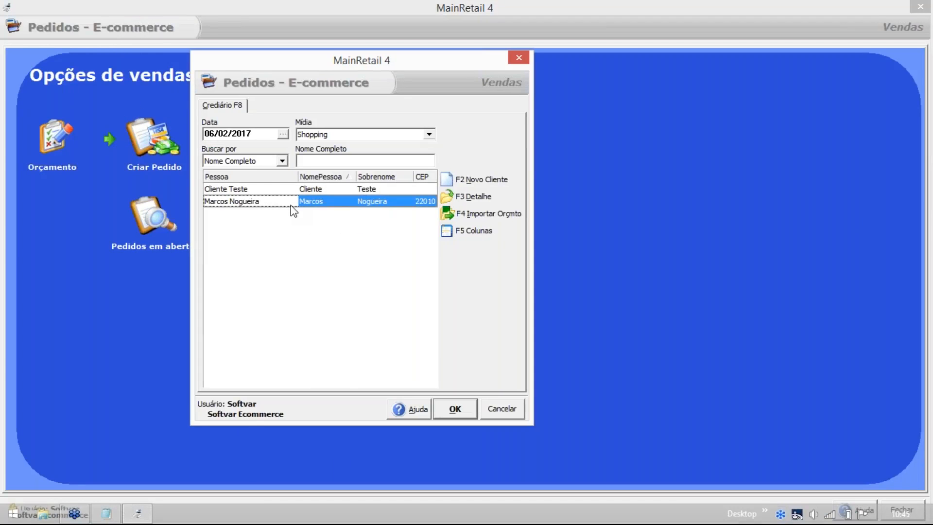
click(450, 408)
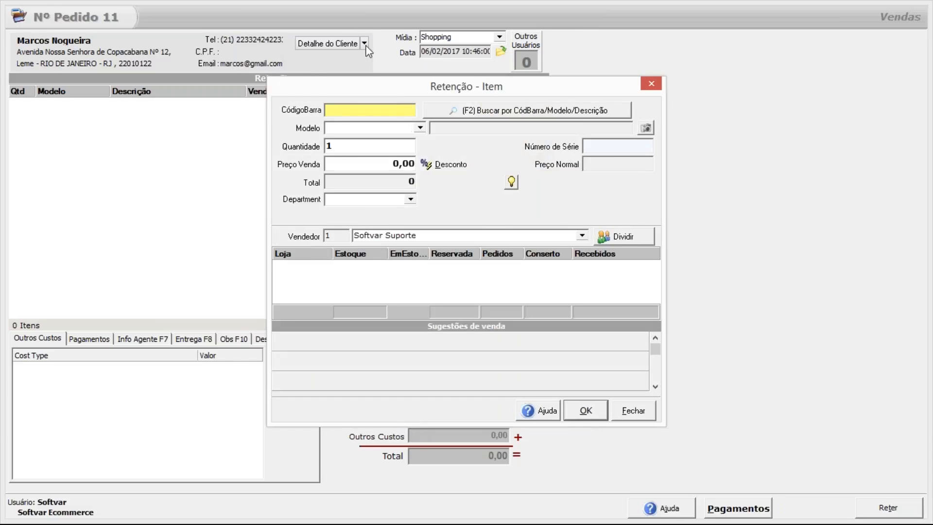
Enter a GTA5P (GTA 5 Playstation) item line with quantity -1, totalling -150,00.
click(420, 128)
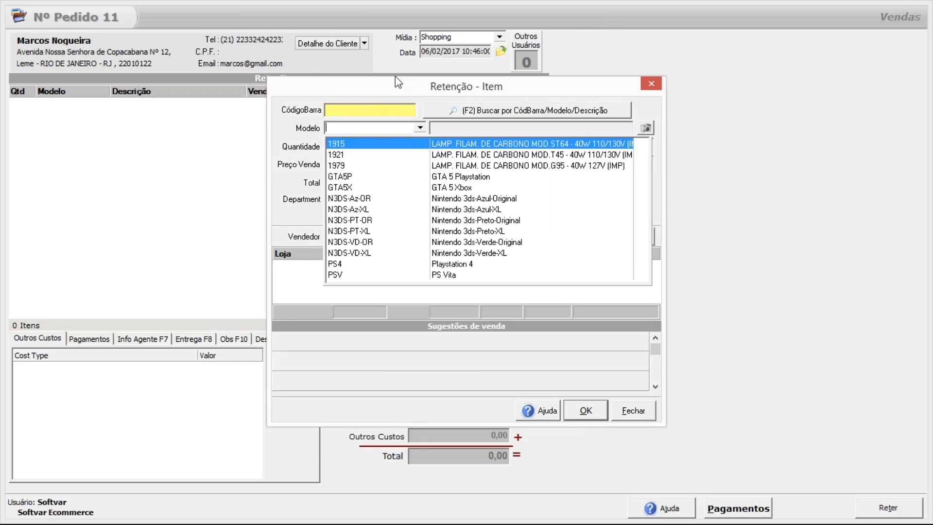
drag(395, 77, 296, 50)
click(322, 91)
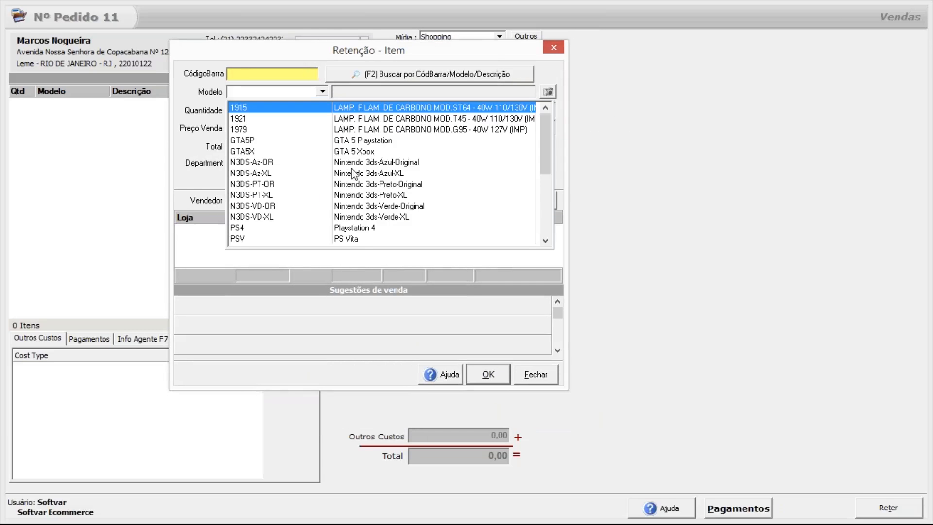
click(344, 141)
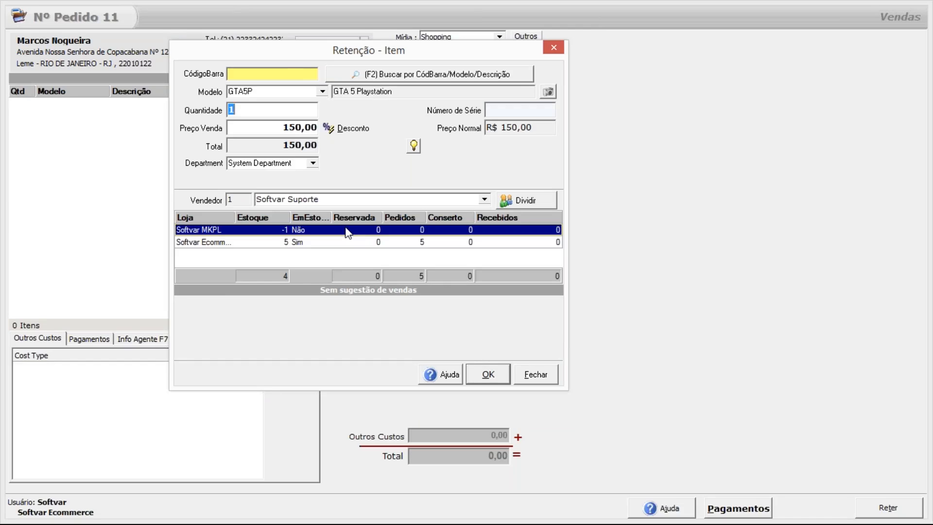
key(Left)
text(-)
drag(318, 61, 277, 89)
Confirm quantity -1 and add the GTA5P return line, making order 11 total -150,00.
double_click(205, 140)
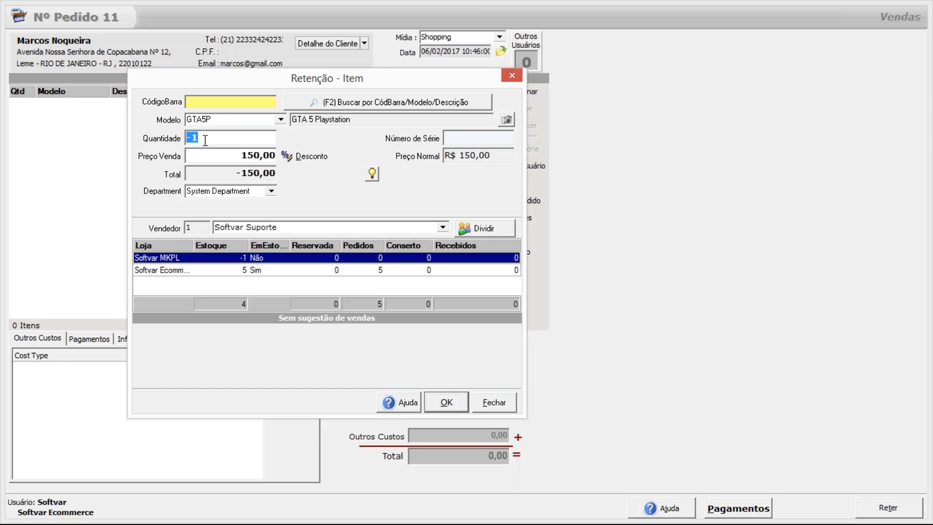
click(193, 141)
drag(194, 141, 170, 142)
click(443, 404)
Close the item entry, keep payment terms À vista, and cancel payment registration unpaid.
click(496, 402)
click(97, 339)
click(133, 362)
click(127, 370)
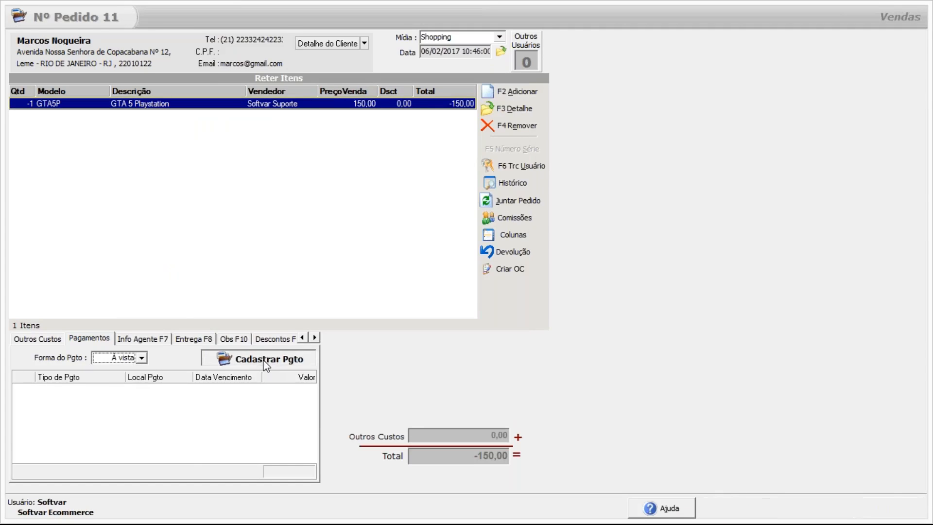
click(266, 362)
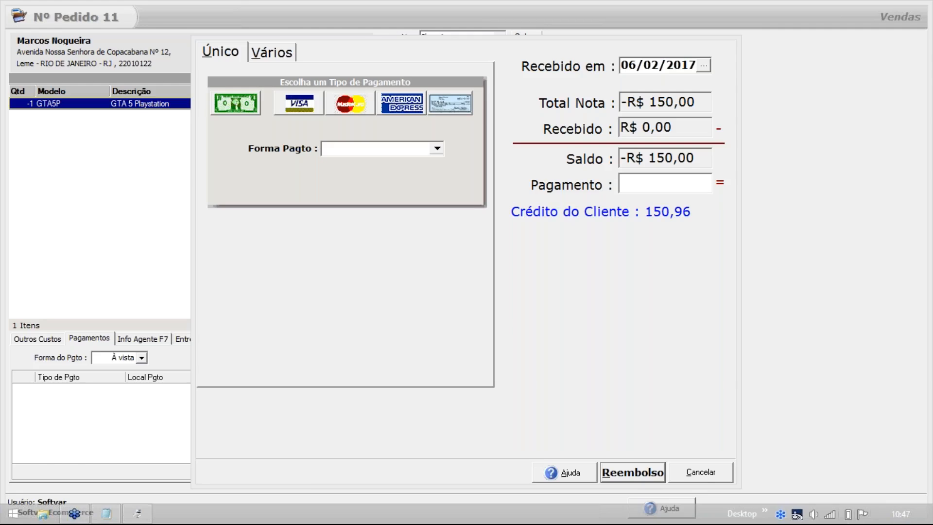
click(703, 474)
click(51, 339)
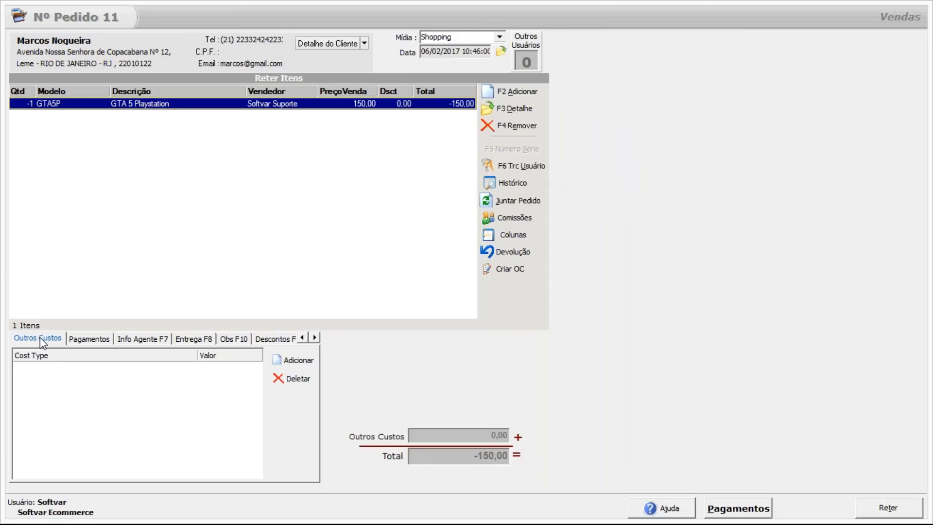
Add a FRETE cost of 10,00 to order 11, then delete it.
click(295, 362)
drag(390, 193, 179, 201)
click(316, 267)
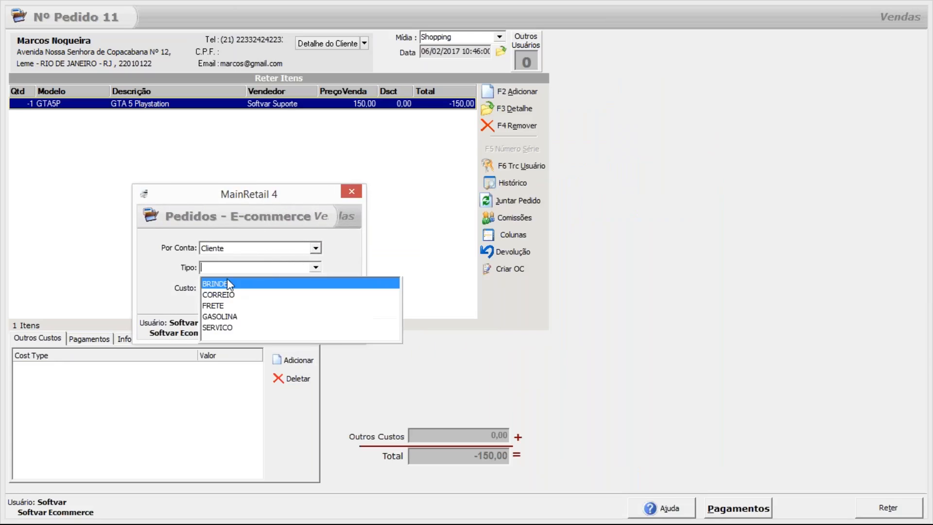
click(218, 307)
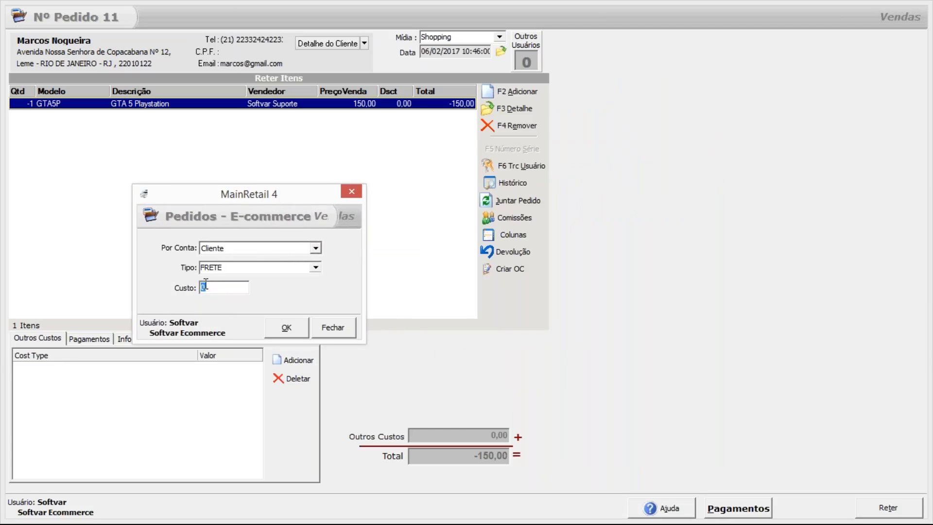
text(10)
click(293, 330)
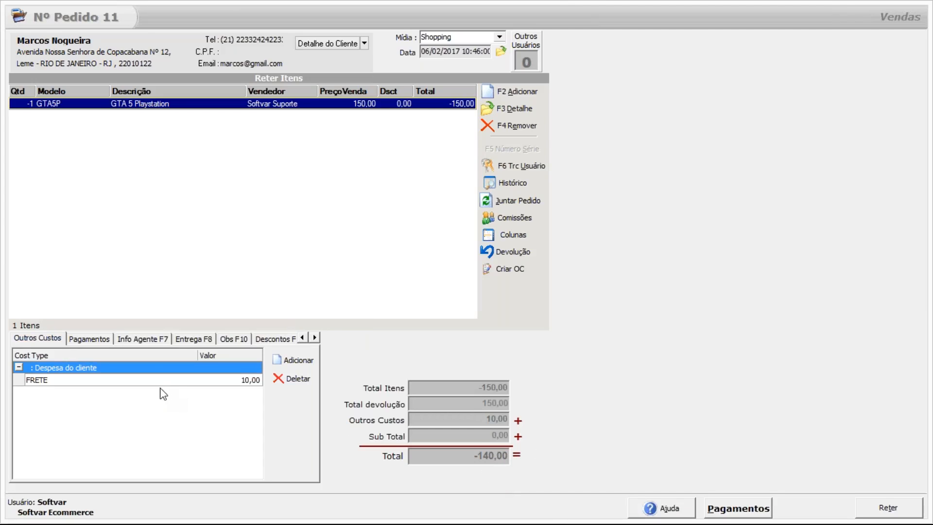
click(175, 382)
click(278, 378)
Add a FRETE cost of -10,00, bringing the order total to -160,00.
click(278, 360)
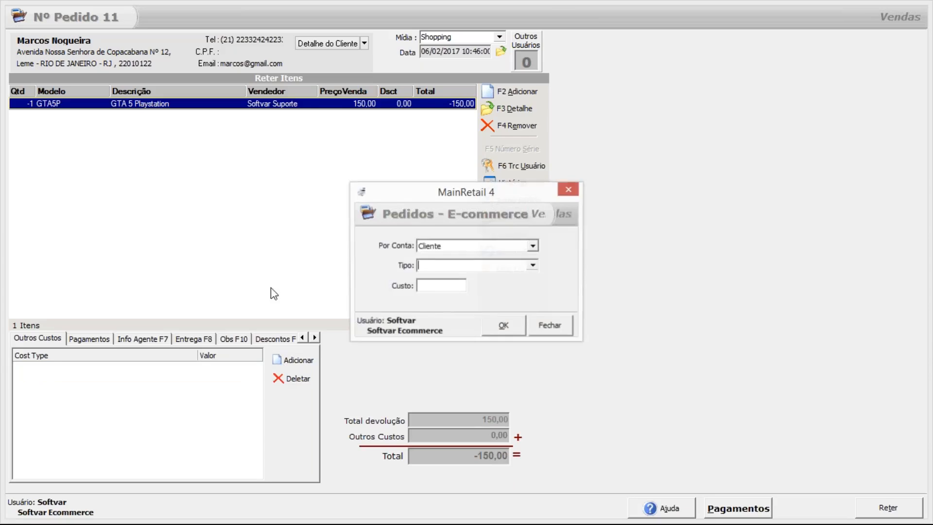
drag(394, 195, 286, 194)
text(fr)
key(Tab)
text(10)
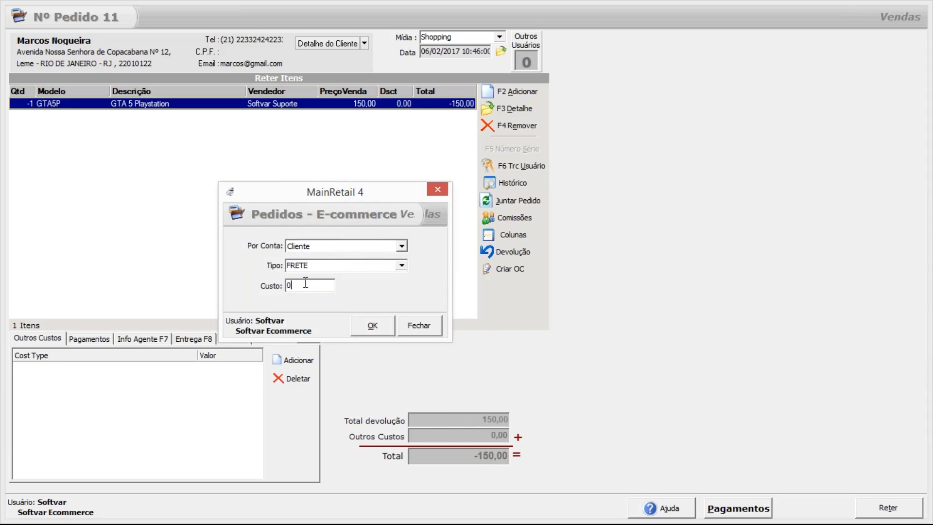
text(-1)
click(369, 326)
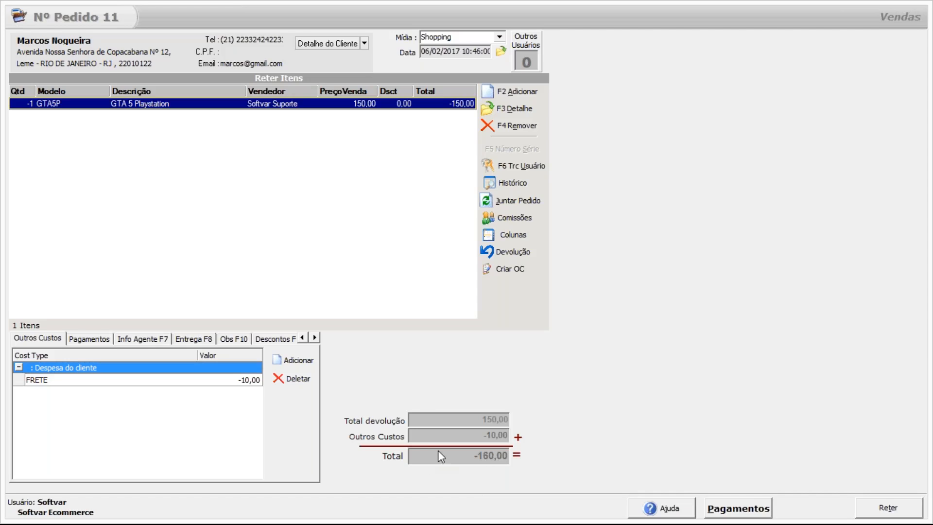
Register a -160,00 Dinheiro cash refund as order 11's payment.
click(106, 342)
click(242, 363)
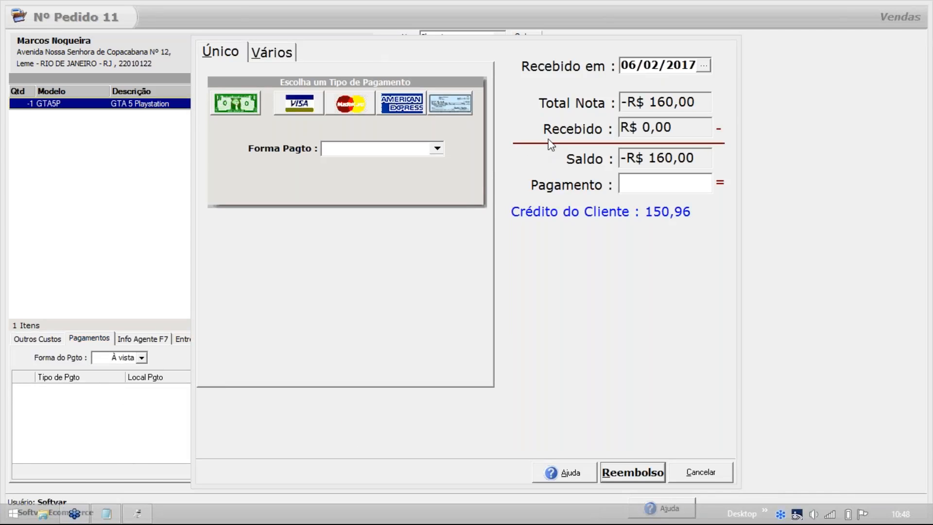
click(639, 182)
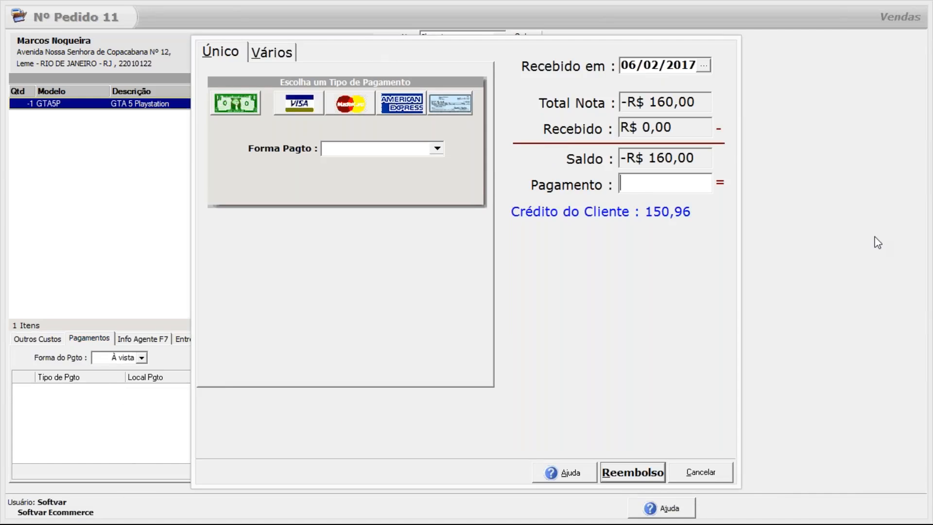
text(-160)
key(super)
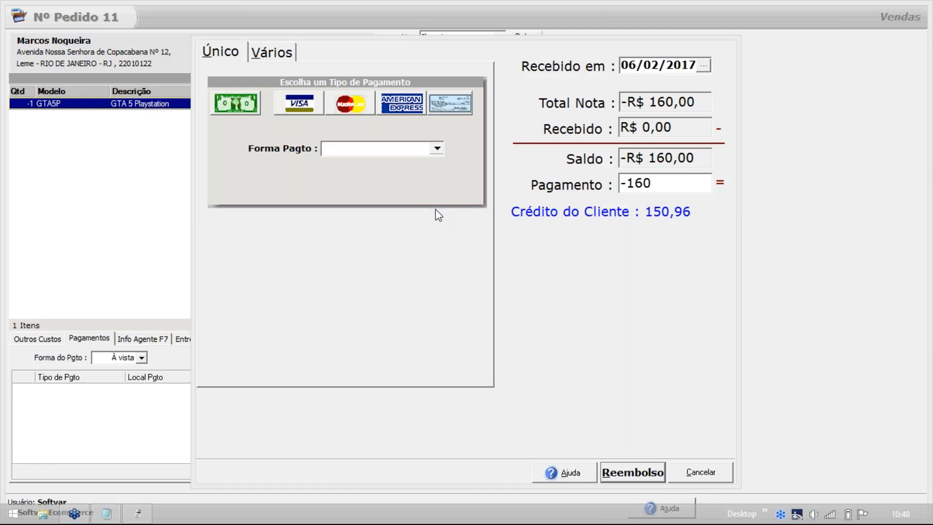
click(242, 103)
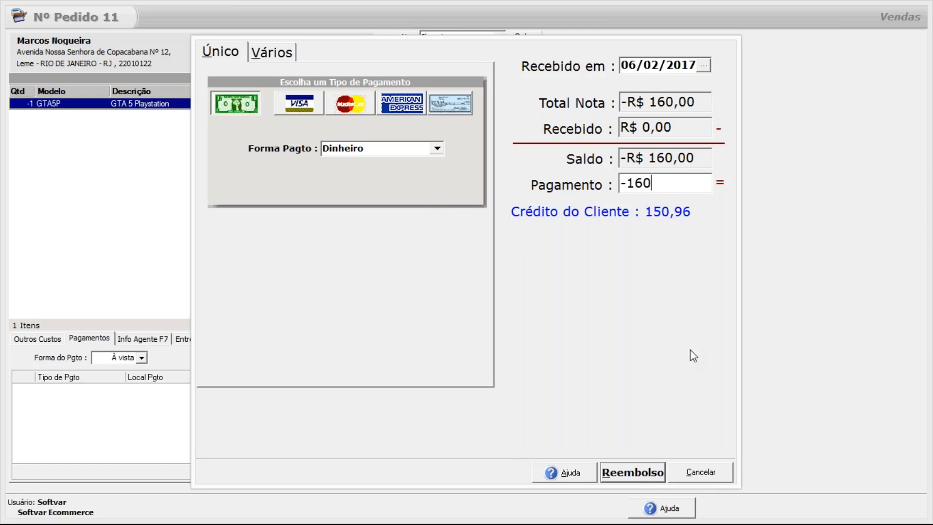
click(632, 474)
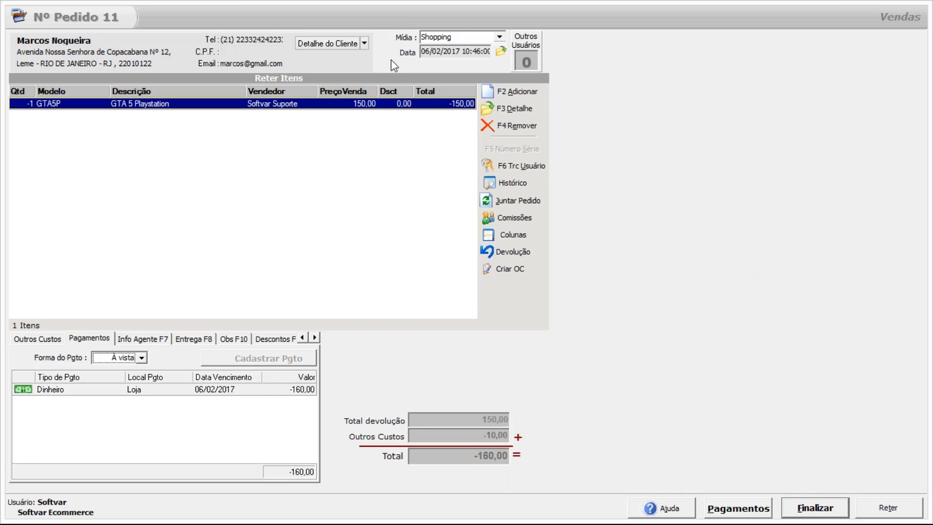
click(372, 107)
double_click(373, 108)
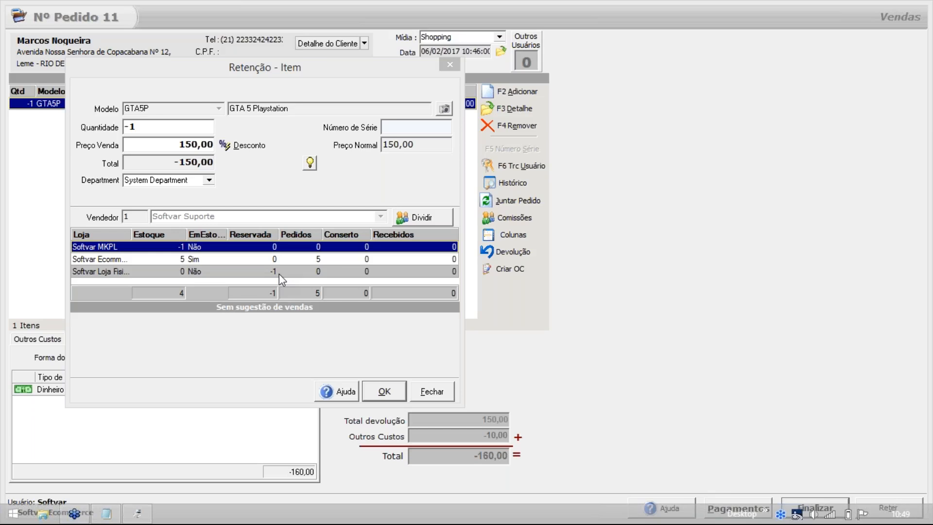
drag(312, 68, 632, 38)
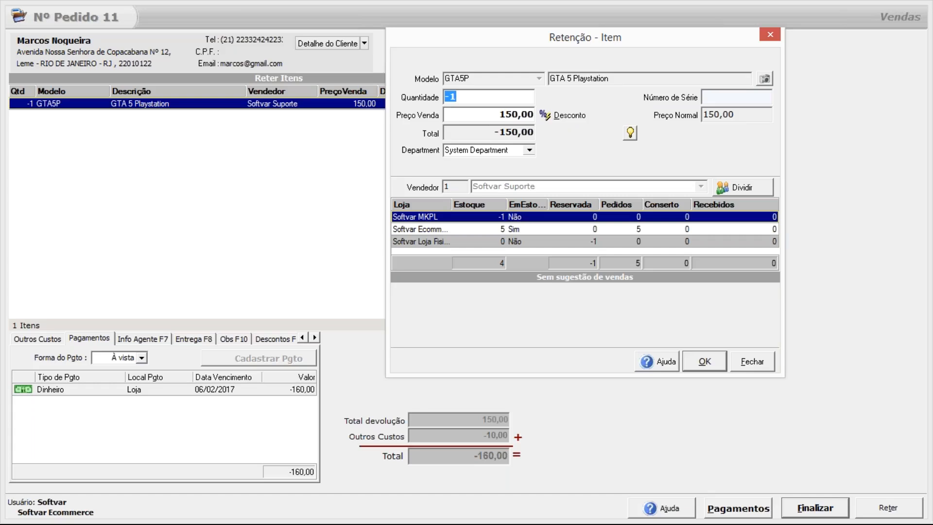
click(705, 368)
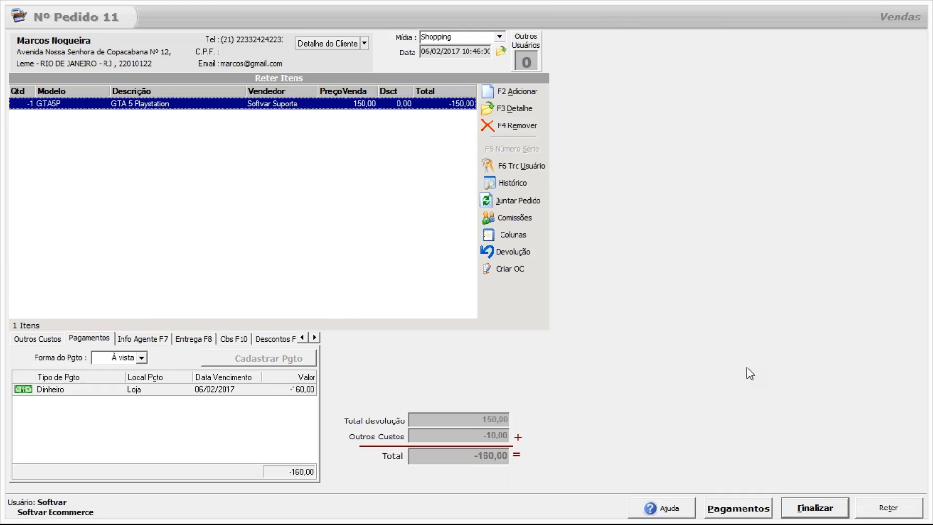
Finalise return order 11 and load its pending NF-e (note 7) for 01/02–28/02/2017.
click(795, 509)
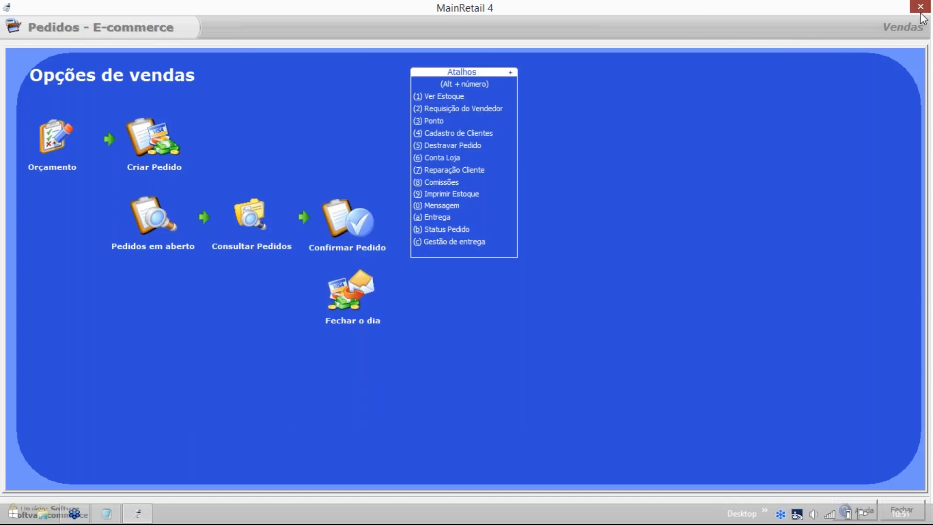
click(920, 12)
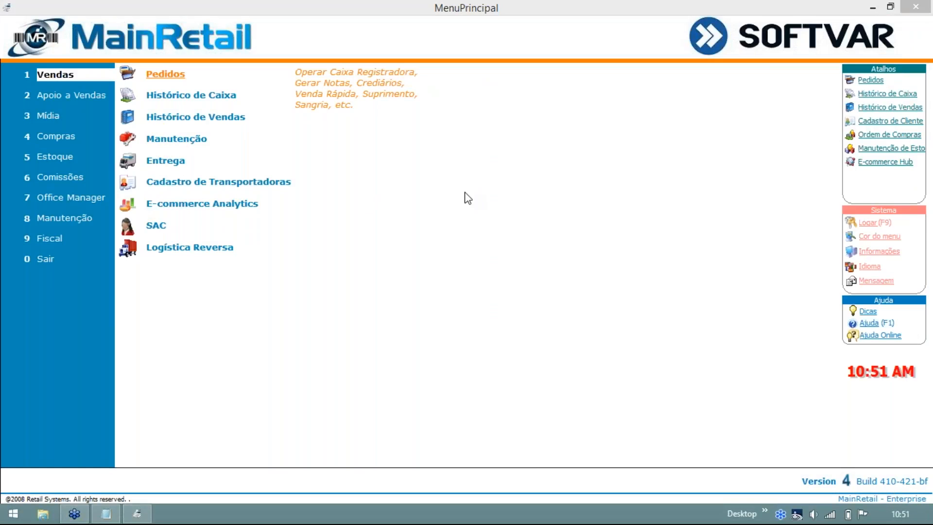
mouse_move(59, 239)
click(170, 161)
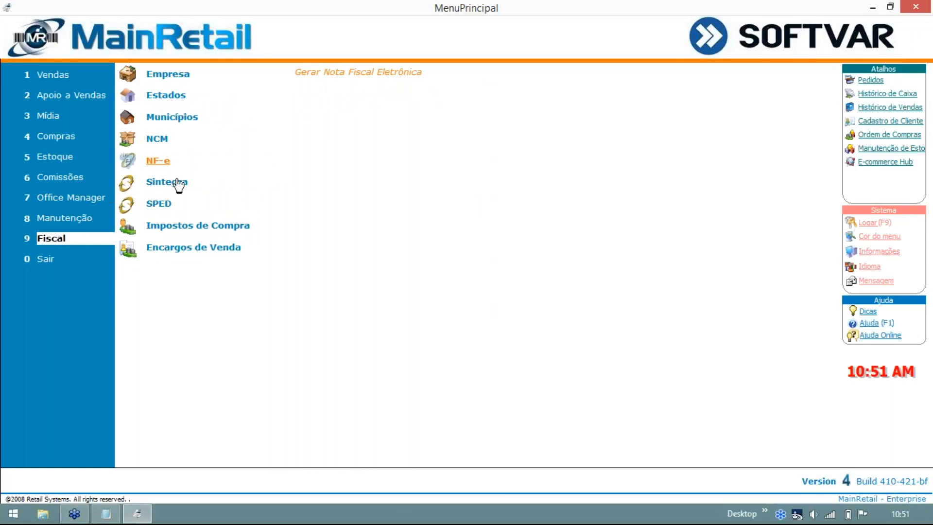
click(904, 39)
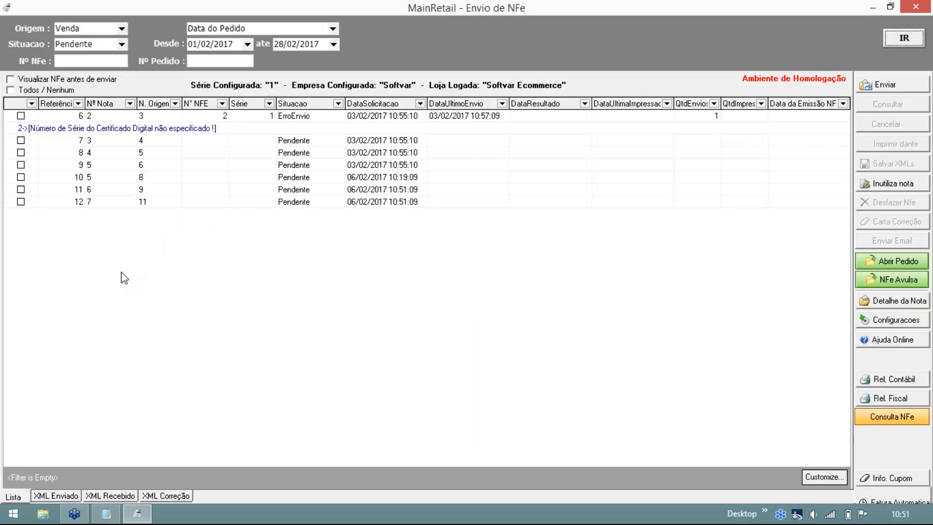
Tick note 7 and review its Detalhe da Nota details.
click(141, 205)
click(21, 201)
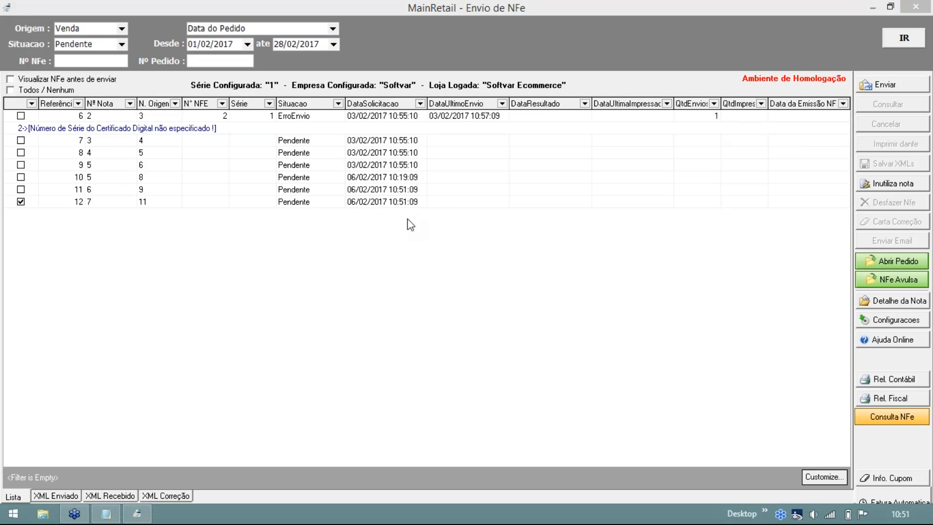
click(899, 301)
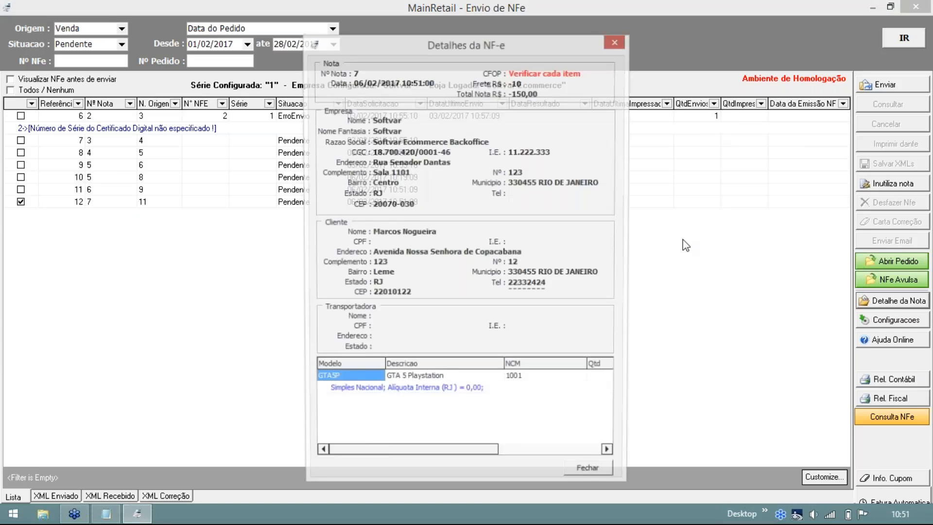
drag(451, 48, 610, 31)
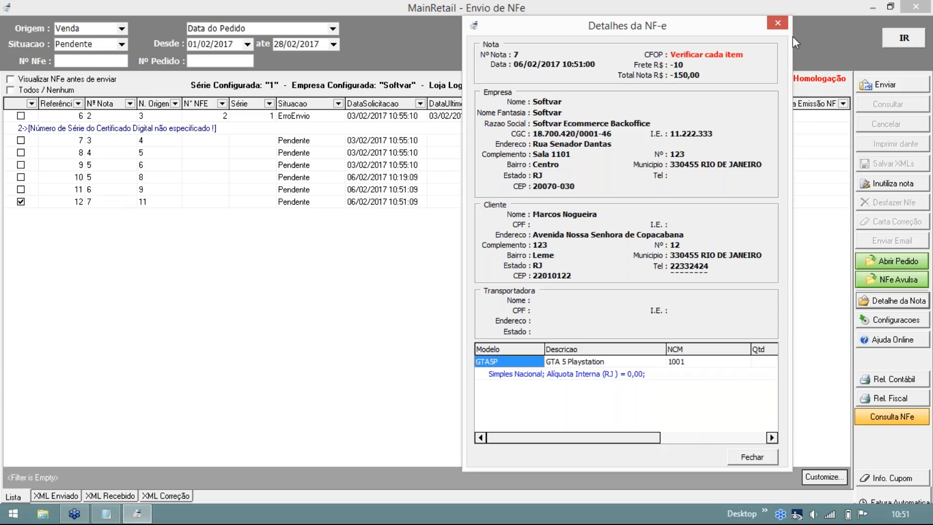
click(778, 23)
Check the NF-e settings, reload the pending list, and send ticked note 7.
click(895, 320)
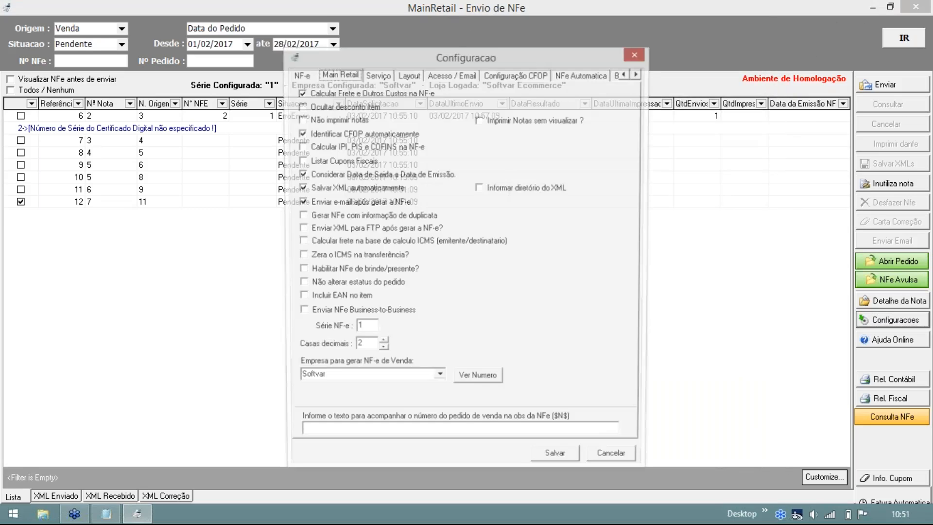
click(637, 54)
click(897, 38)
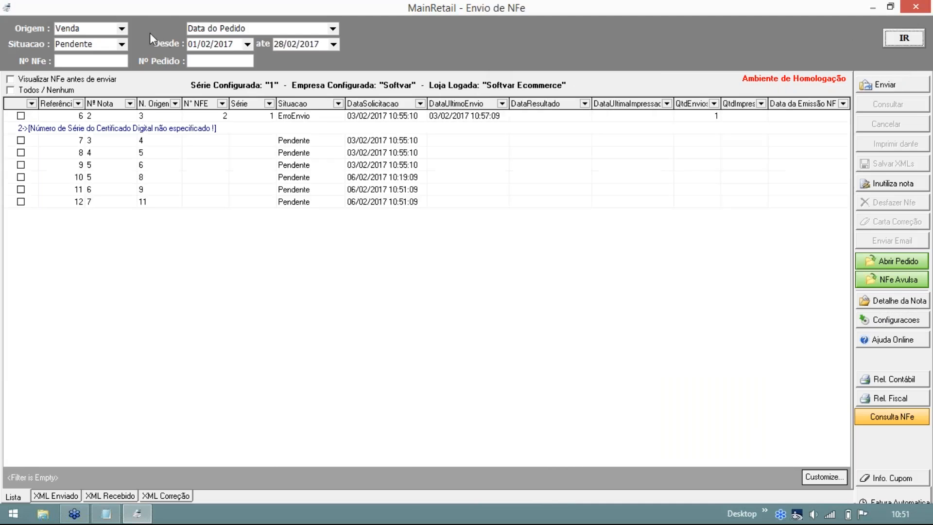
click(21, 201)
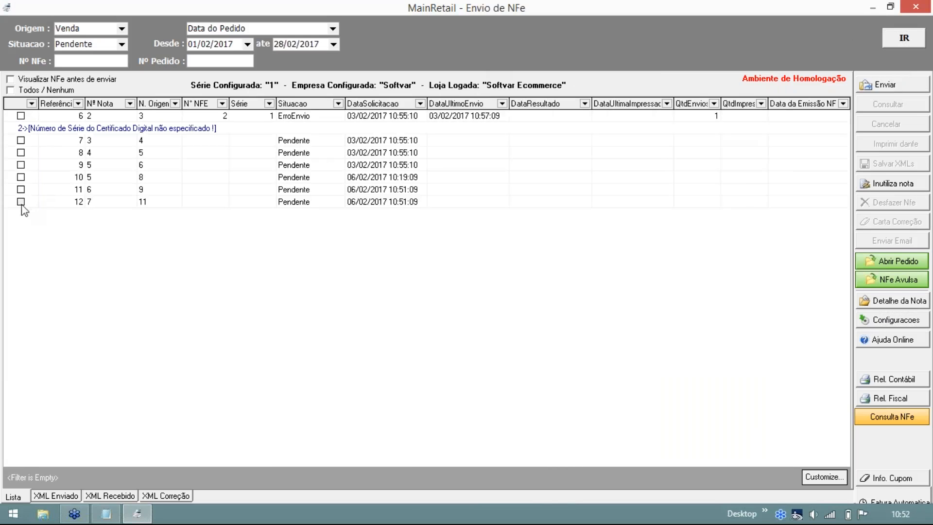
click(918, 87)
drag(478, 219, 482, 115)
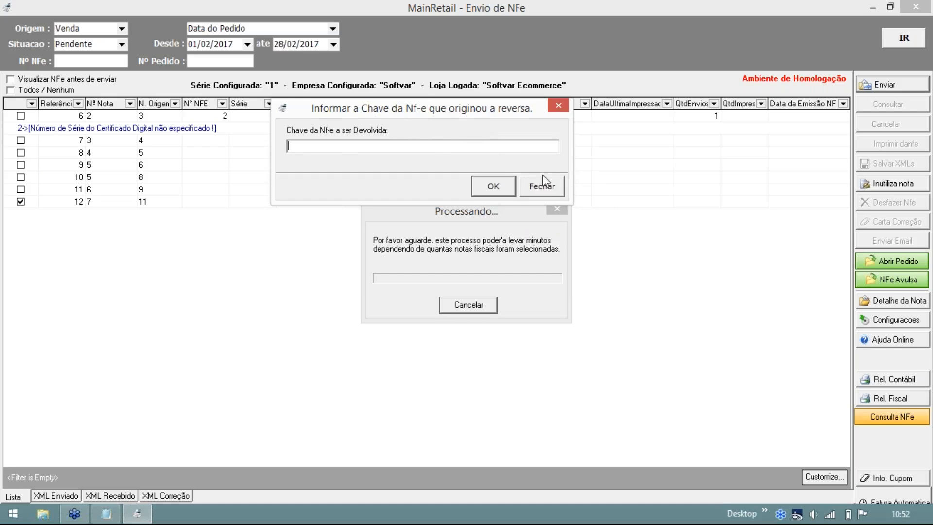
Dismiss the key prompt, confirm note 7's XML natOp reads Devolucao de Venda de Mercadorias, and close Envio de NFe.
click(554, 188)
click(21, 202)
click(21, 201)
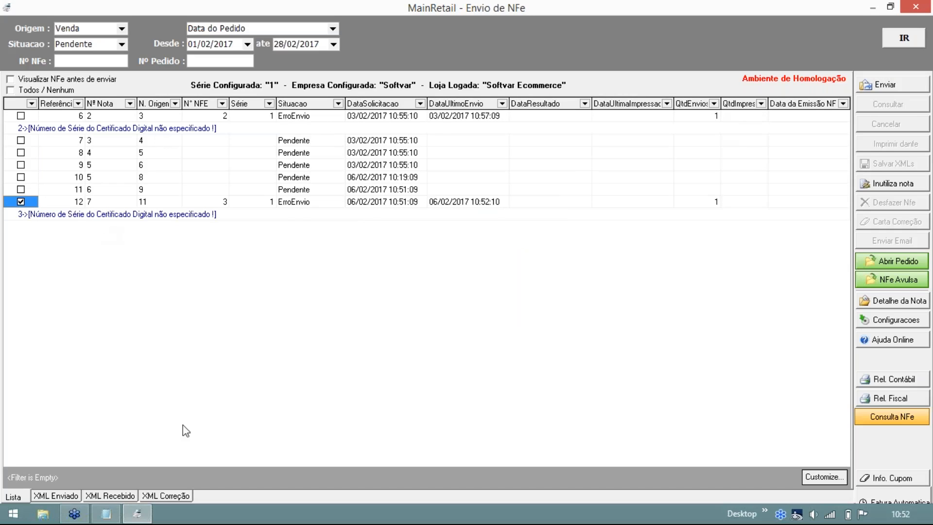
click(41, 495)
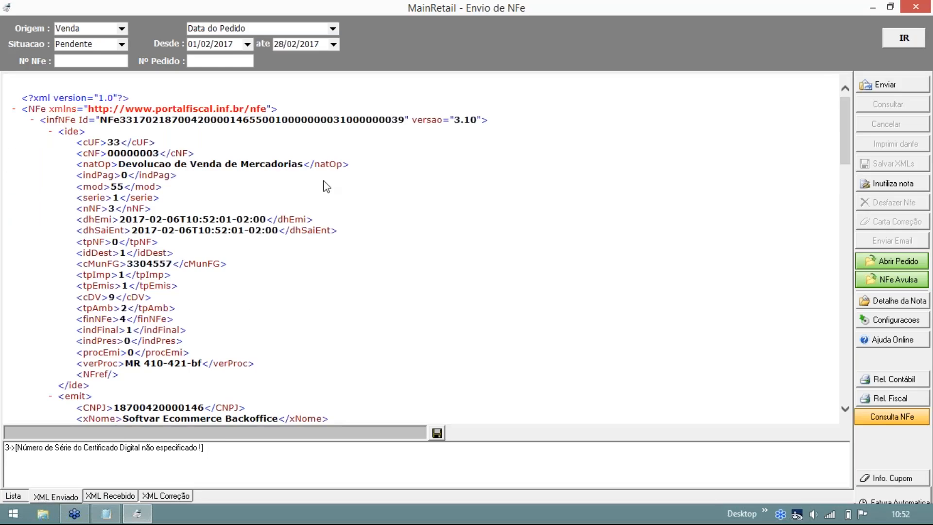
drag(315, 164, 110, 163)
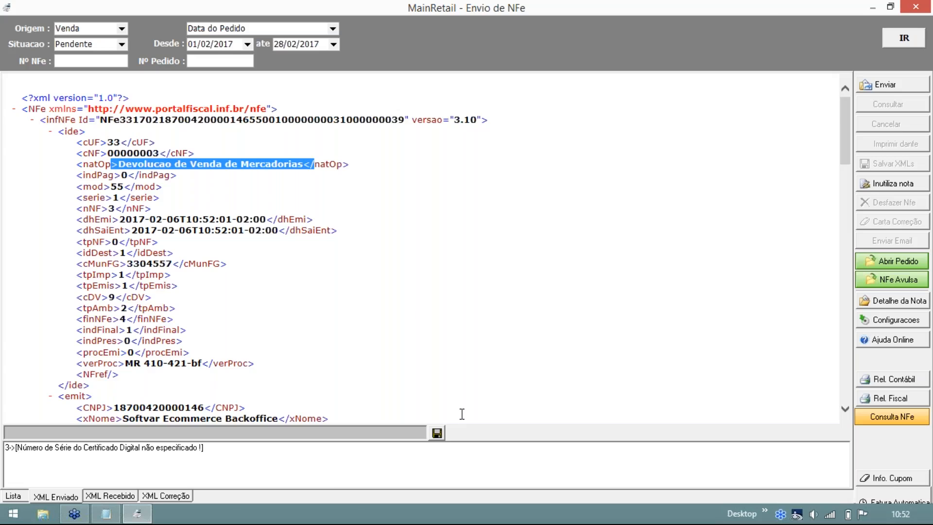
click(916, 6)
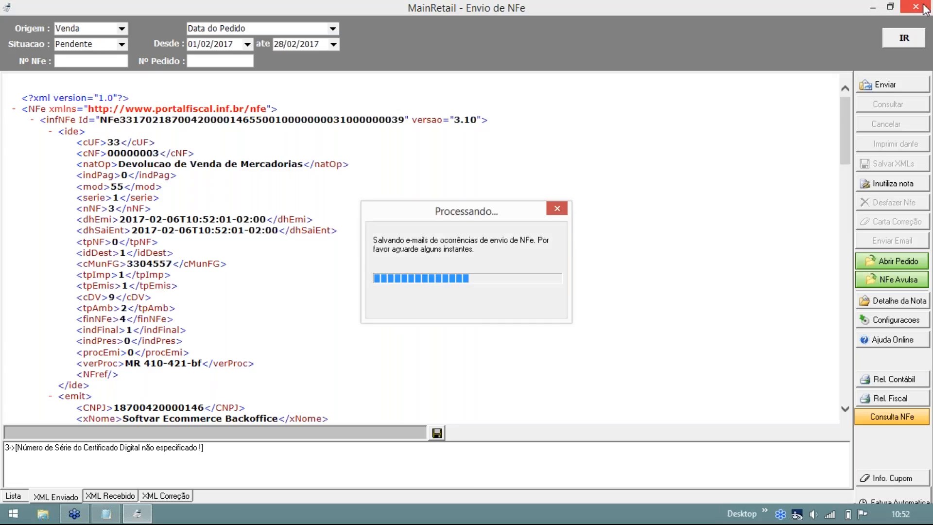
drag(531, 206, 519, 104)
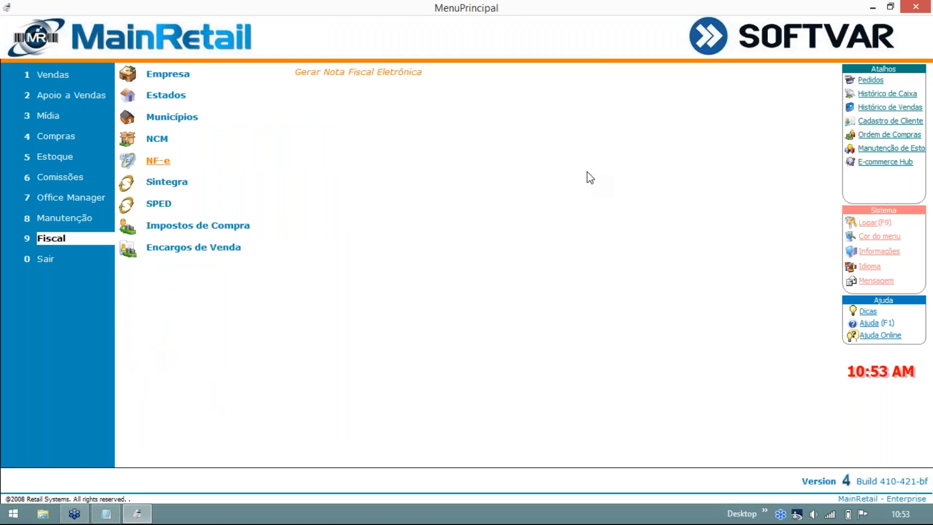
Display the Apoio a Vendas menu options such as Relatórios, Gráficos de Vendas and Cancelar Pedidos.
mouse_move(104, 95)
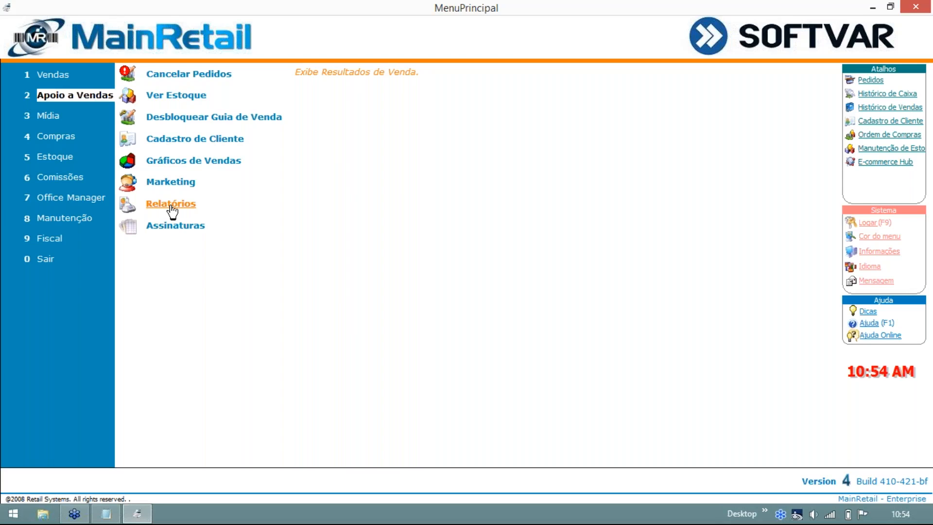
Expand Vendas and reveal the Estoque options, including Reparação de Mercadoria.
click(57, 72)
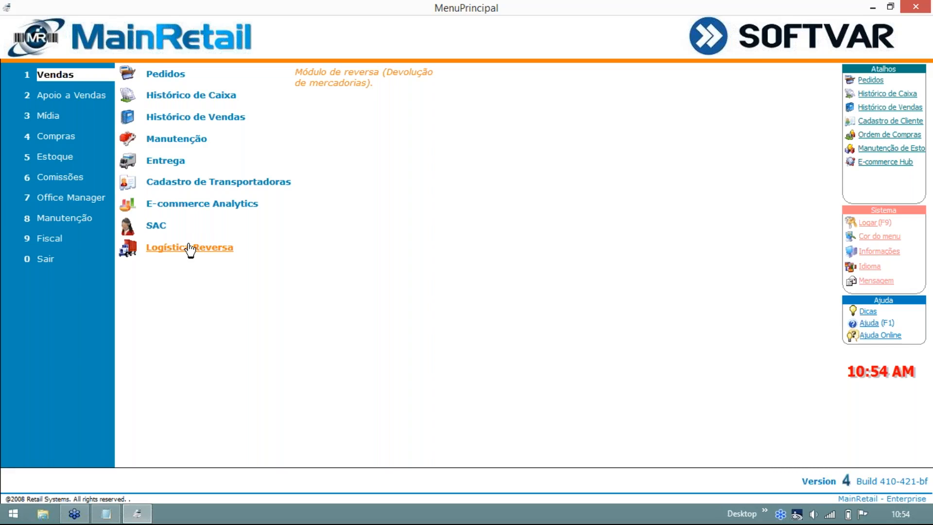
mouse_move(75, 154)
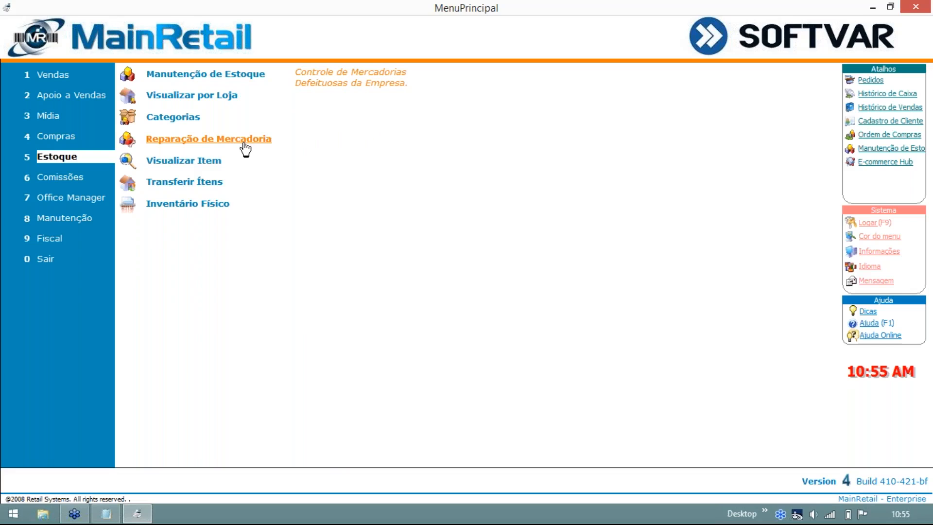
click(222, 146)
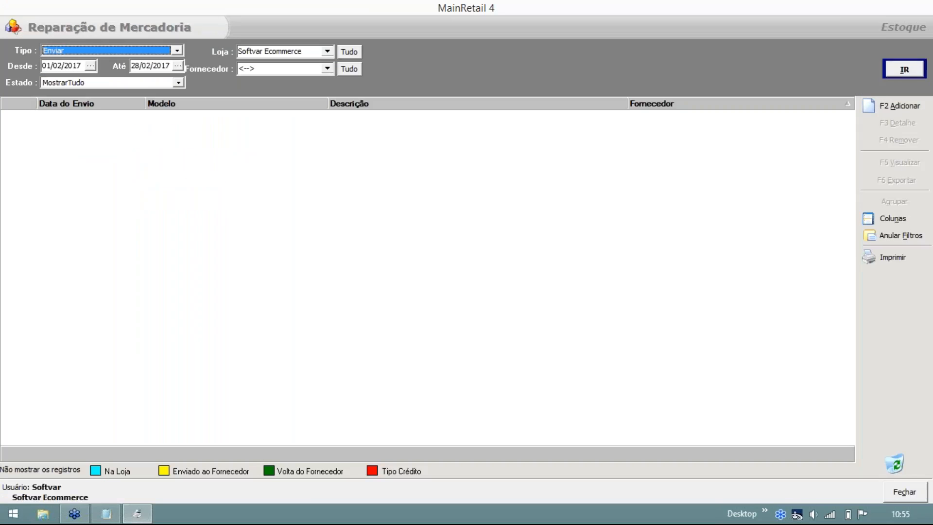
click(899, 69)
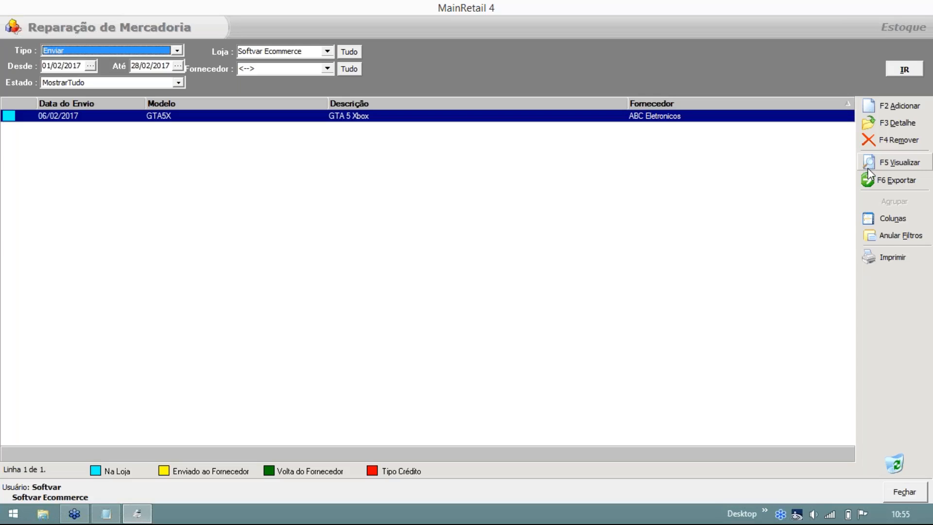
key(Escape)
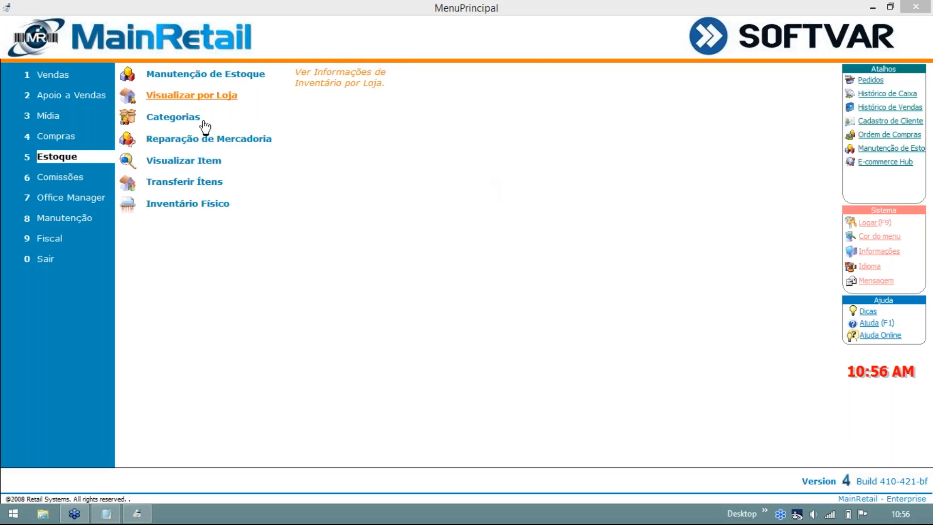
click(195, 161)
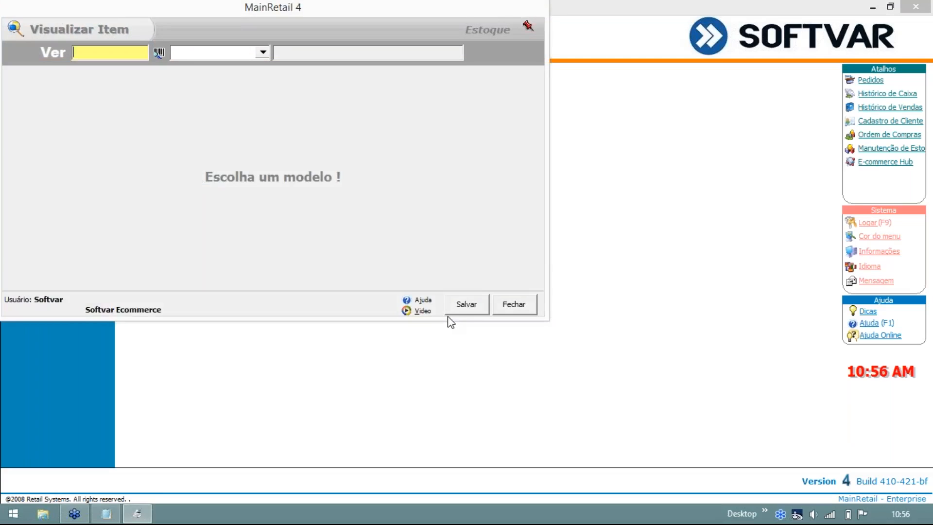
click(220, 48)
text(gta5x)
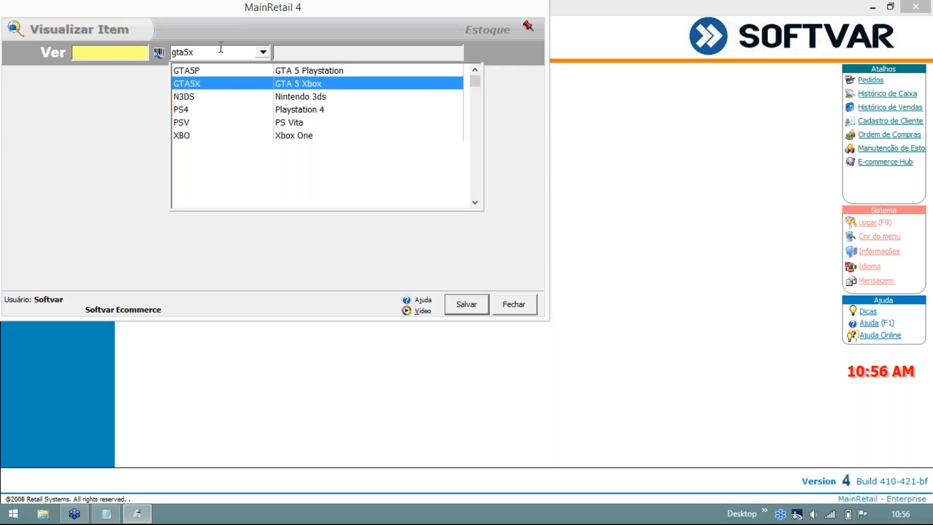
click(210, 83)
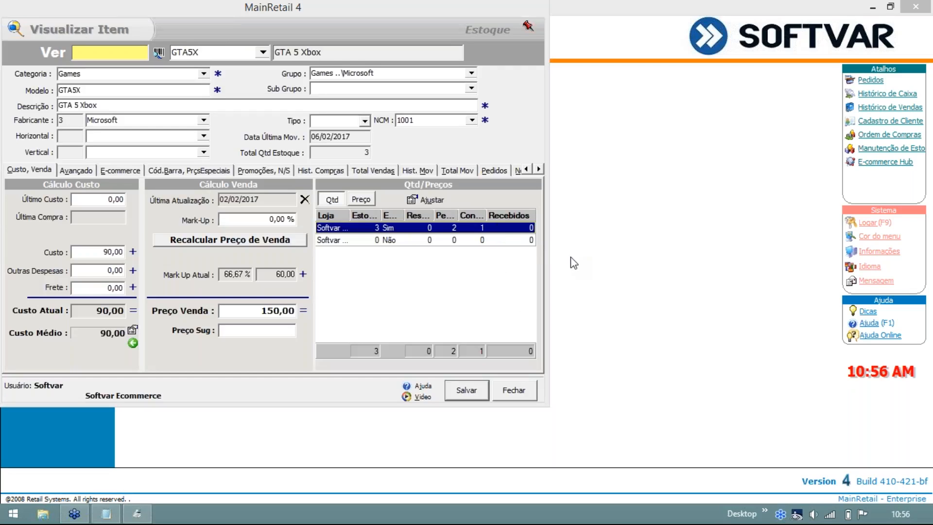
click(376, 231)
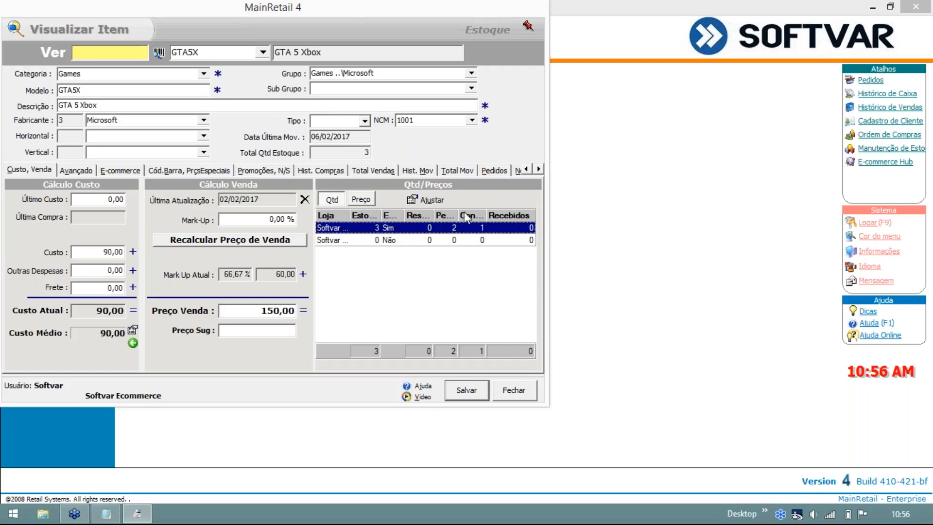
drag(458, 215, 471, 218)
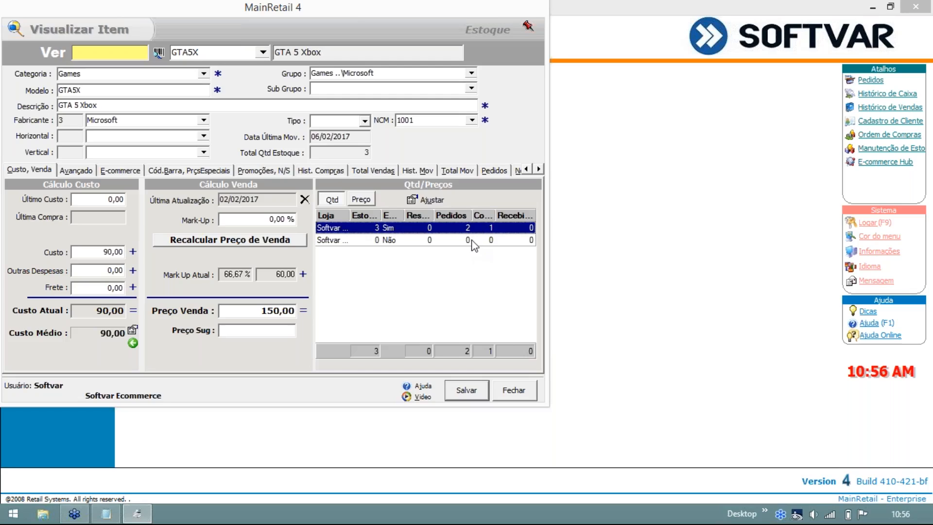
drag(433, 214, 457, 215)
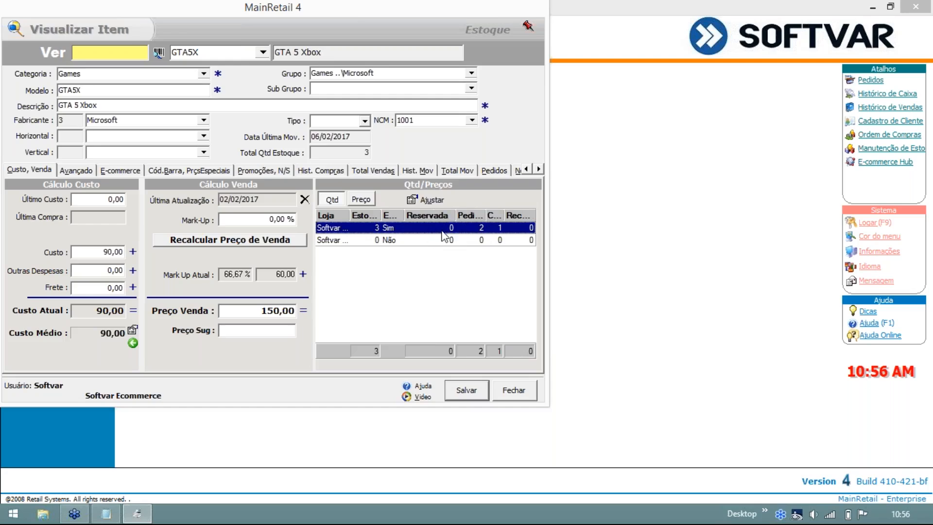
drag(456, 214, 503, 214)
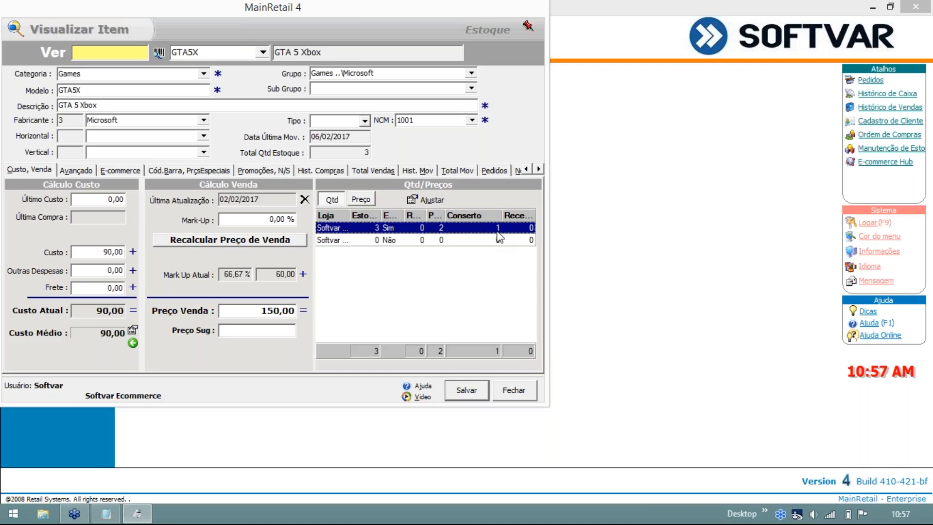
key(Escape)
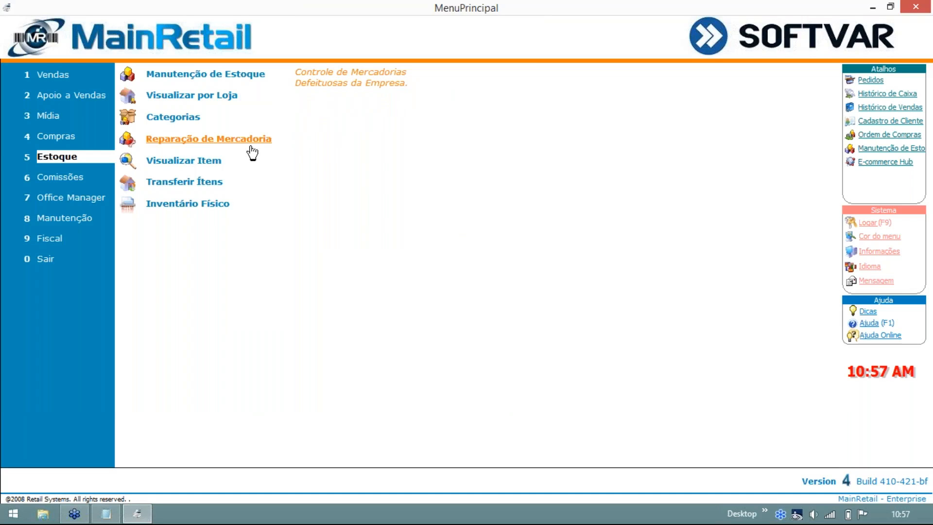
click(72, 221)
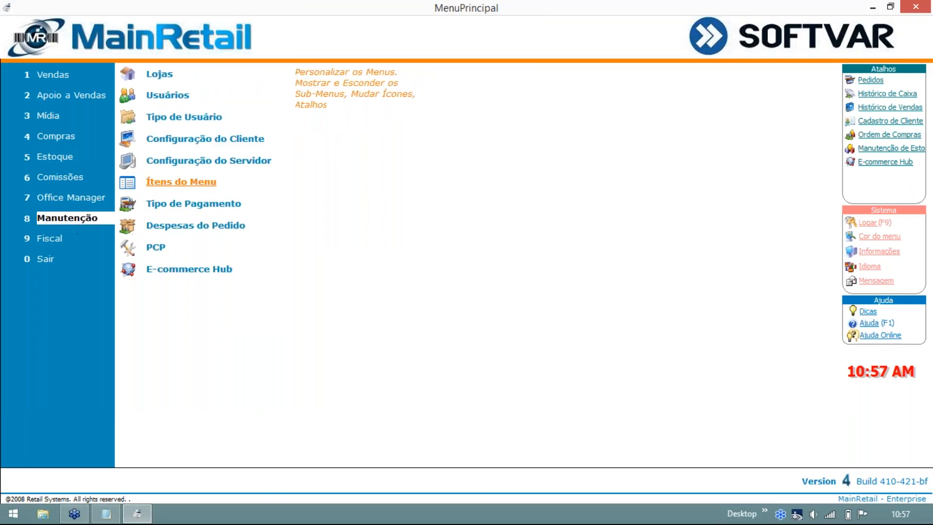
click(180, 186)
click(17, 186)
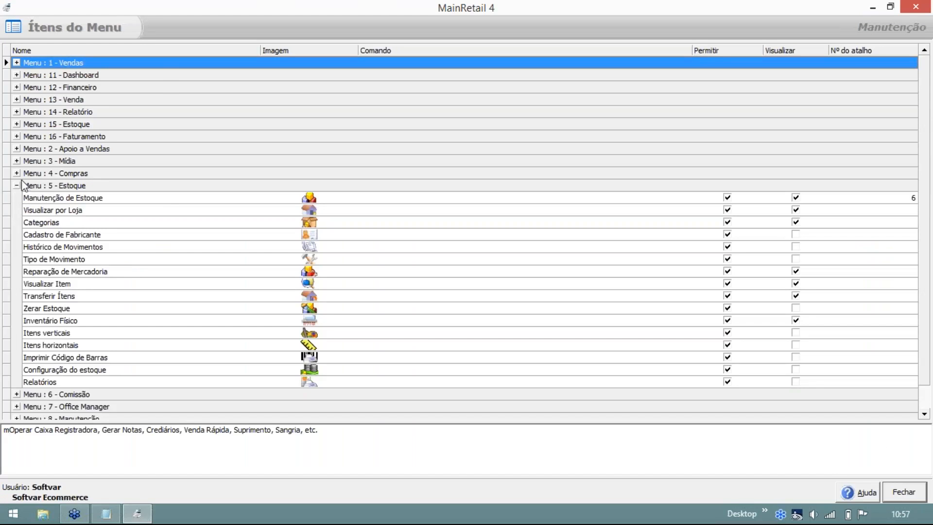
click(53, 271)
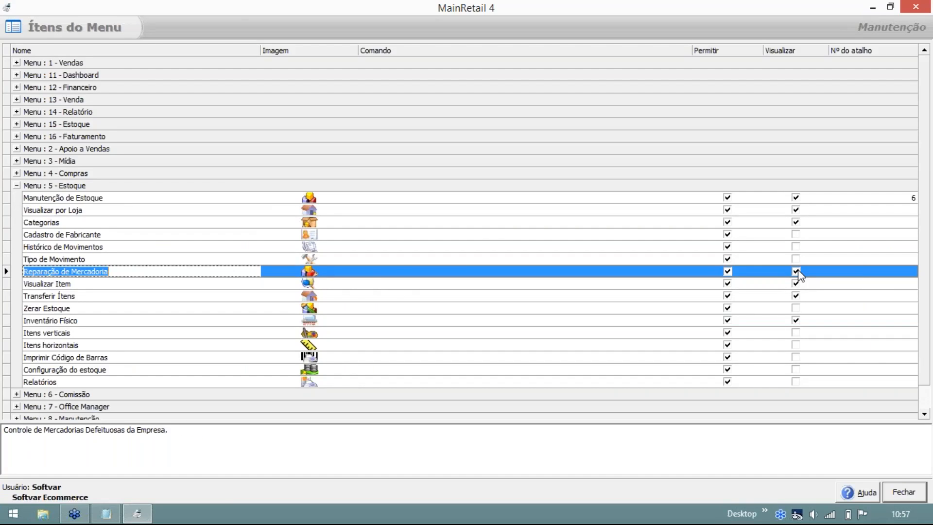
click(916, 7)
key(3)
key(5)
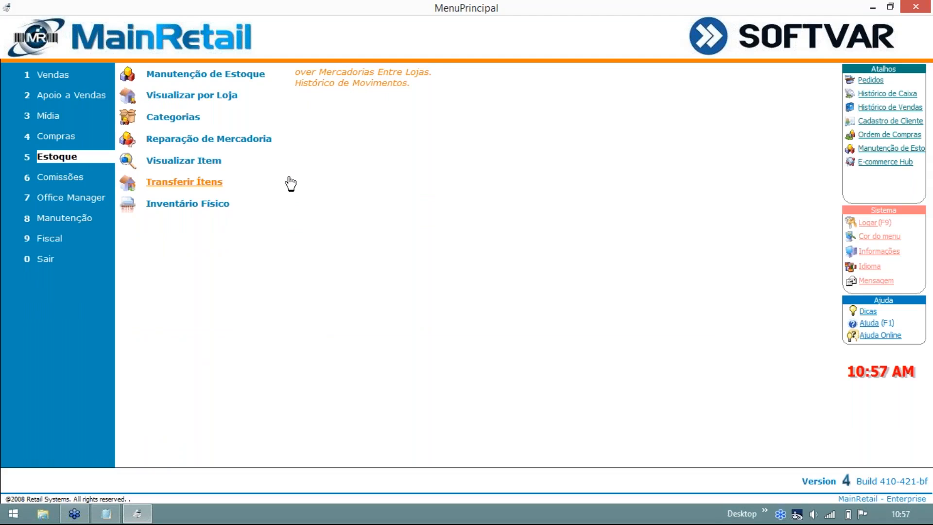
Open Reparação de Mercadoria, list the repair records and open the GTA 5 Xbox repair item.
click(214, 139)
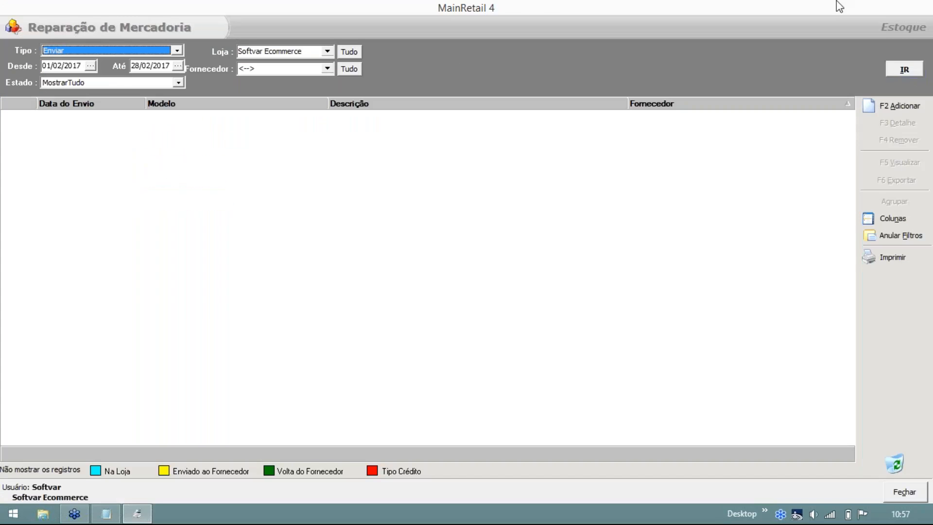
click(904, 69)
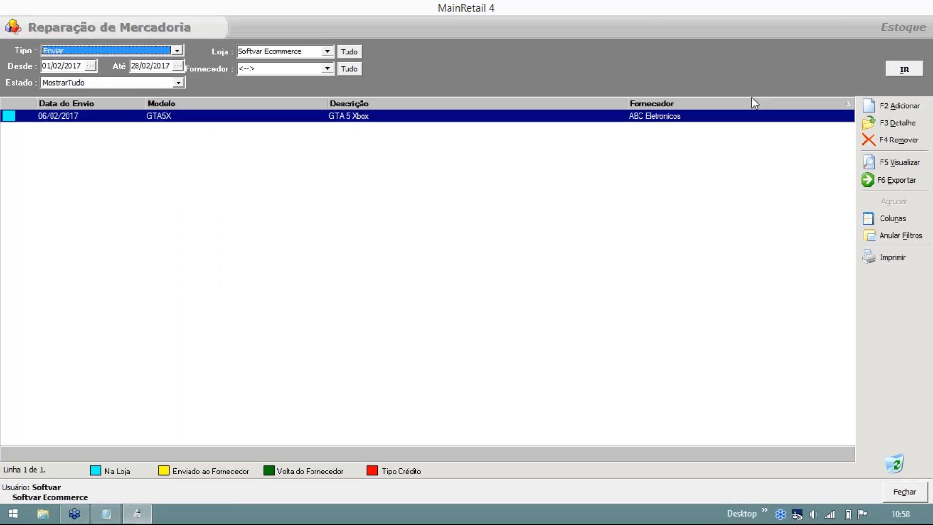
click(294, 118)
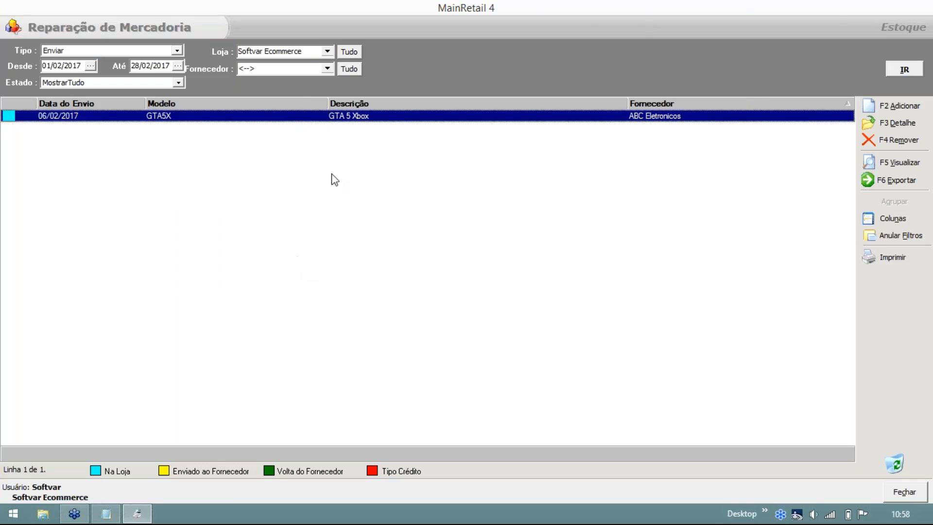
double_click(569, 119)
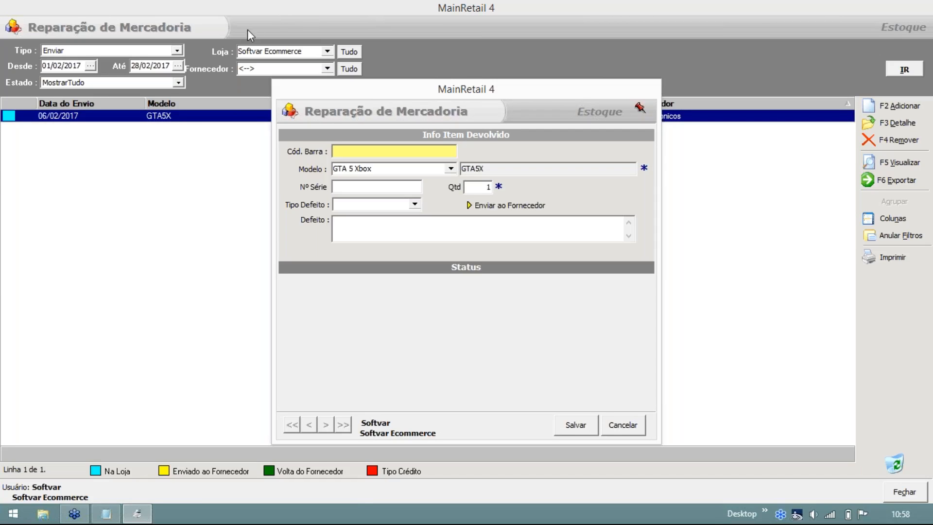
Create a new defect type named Arranhado from the Tipo Defeito list.
click(415, 204)
drag(338, 96, 231, 45)
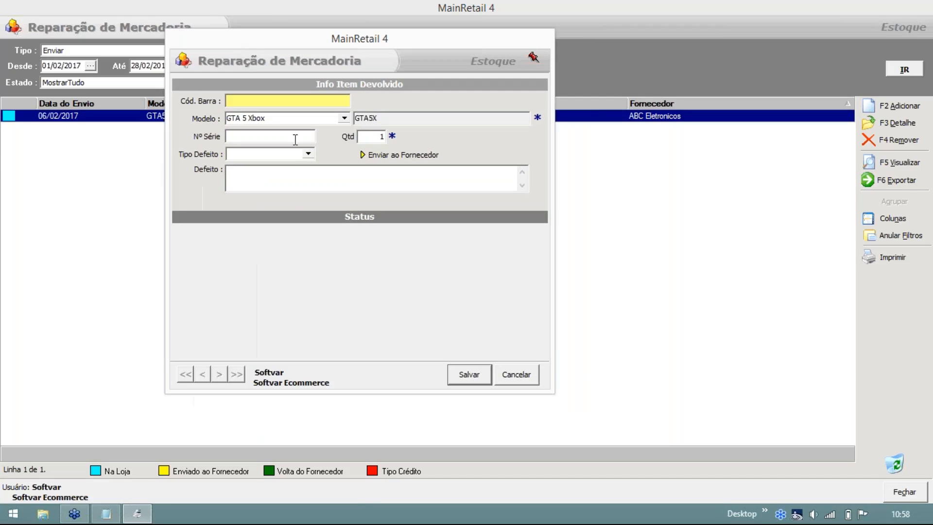
click(308, 153)
click(269, 255)
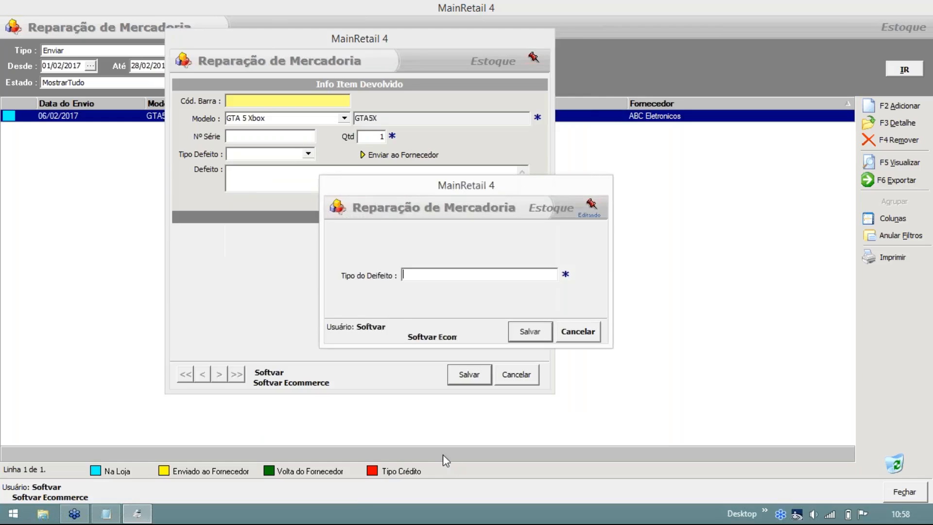
drag(375, 209, 311, 166)
text(A)
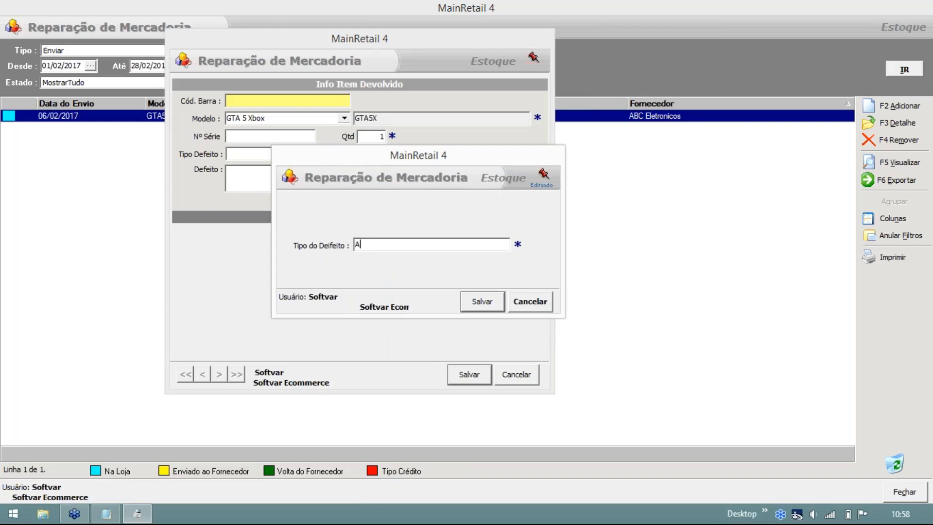
text(rran)
text(o)
key(Return)
Create the defect type Quebrado and assign it to the GTA 5 Xbox repair item.
click(308, 154)
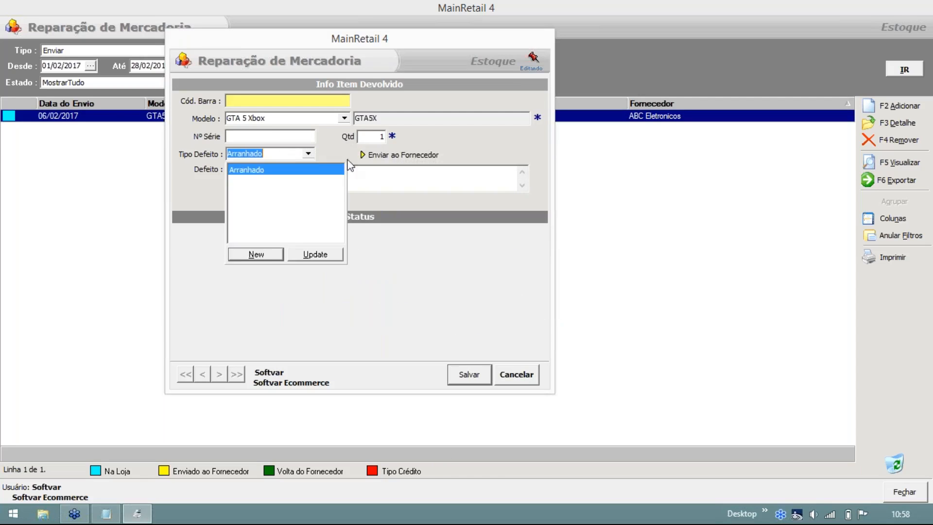
click(279, 254)
text(Quebrado)
key(Return)
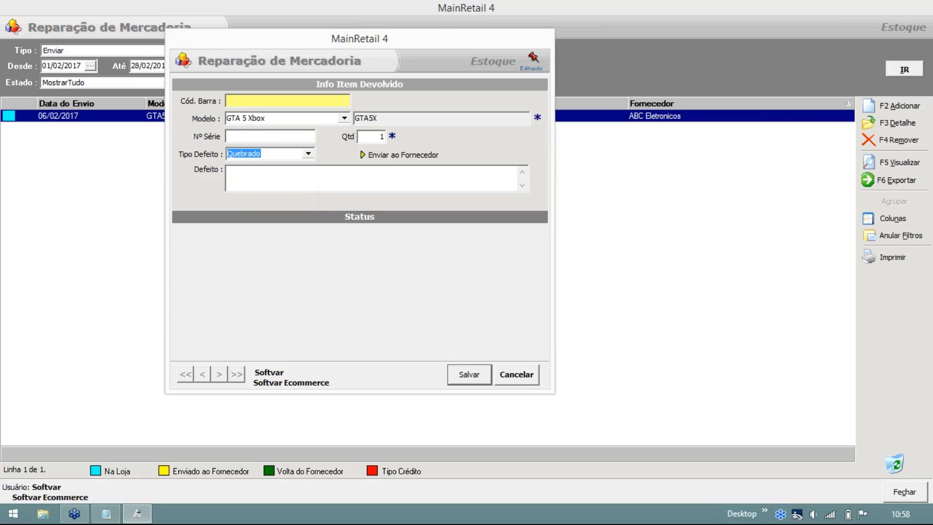
click(309, 153)
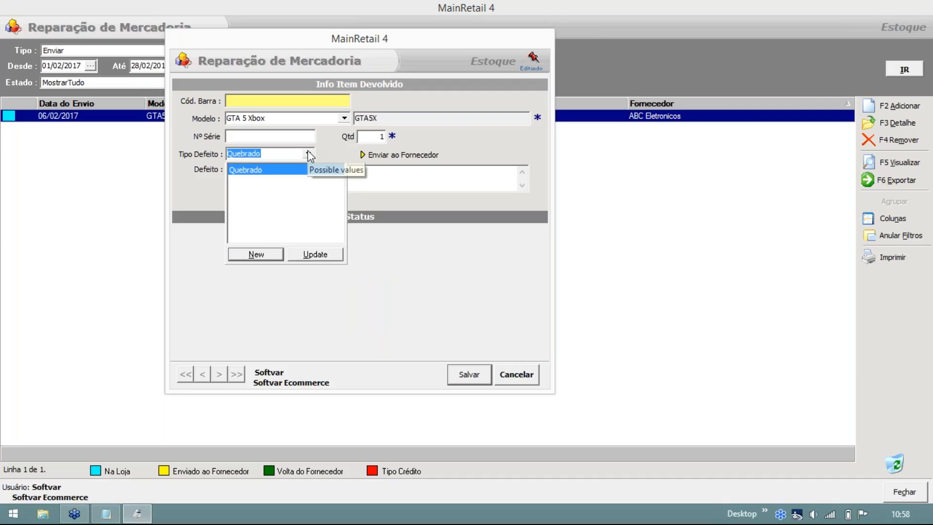
key(BackSpace)
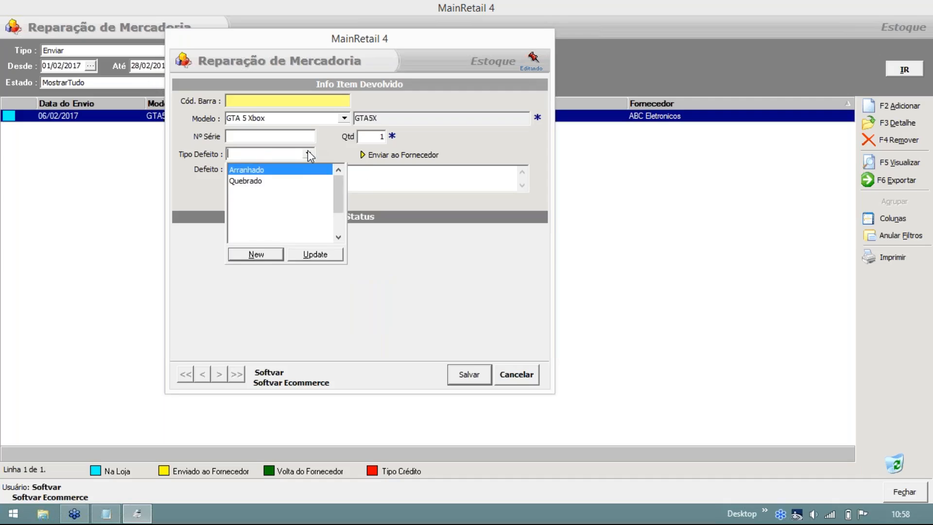
click(269, 181)
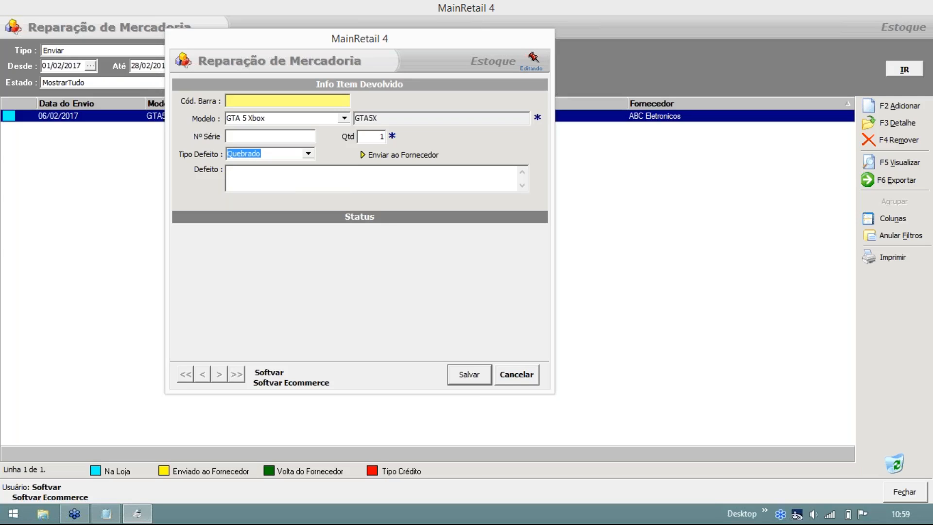
drag(255, 37, 212, 38)
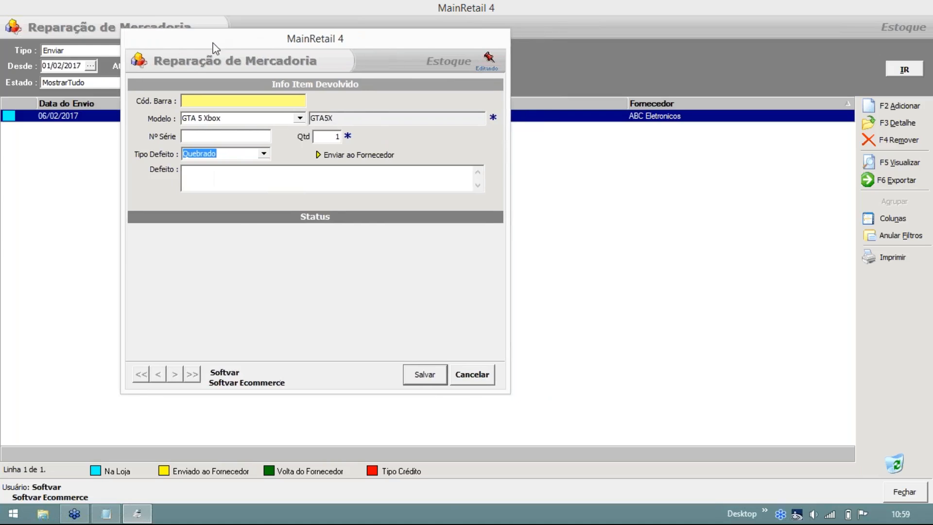
Mark the item Enviado ao Fornecedor to ABC Eletronicos with authorization number 0012.
click(374, 155)
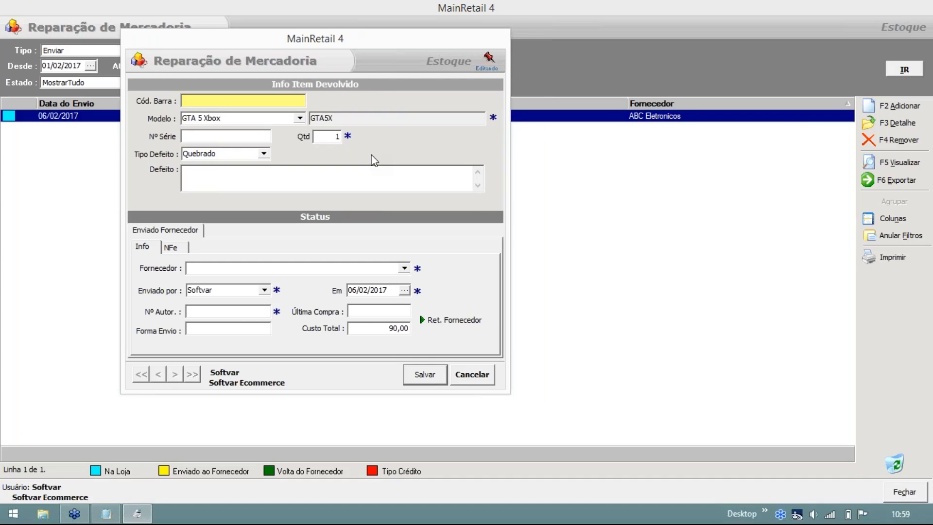
click(405, 268)
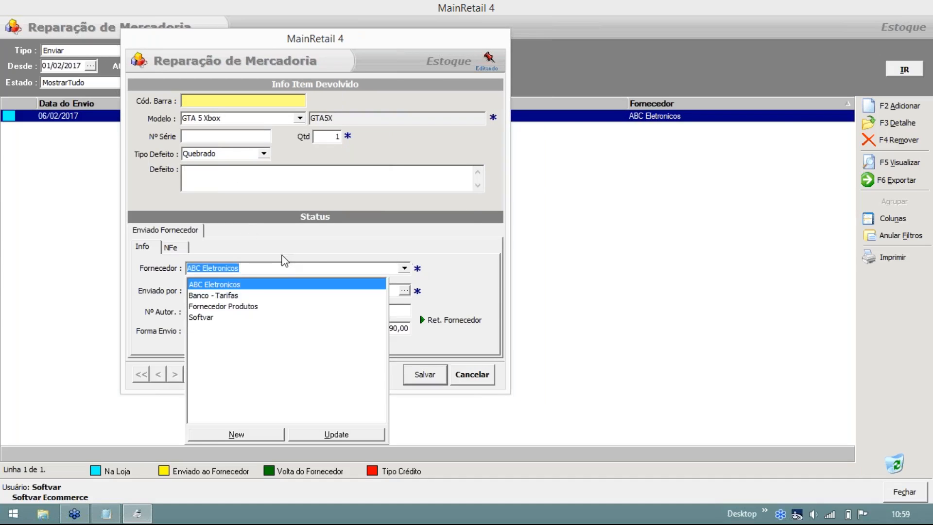
click(245, 282)
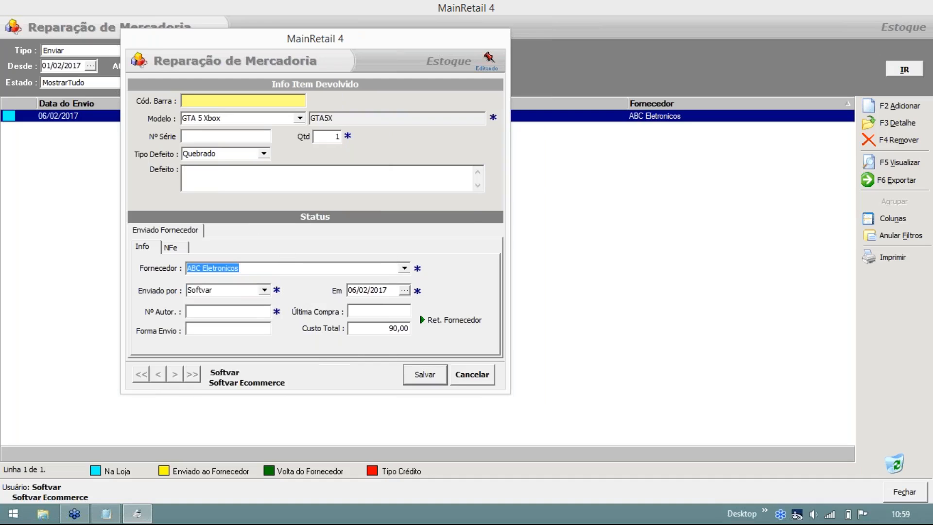
click(214, 312)
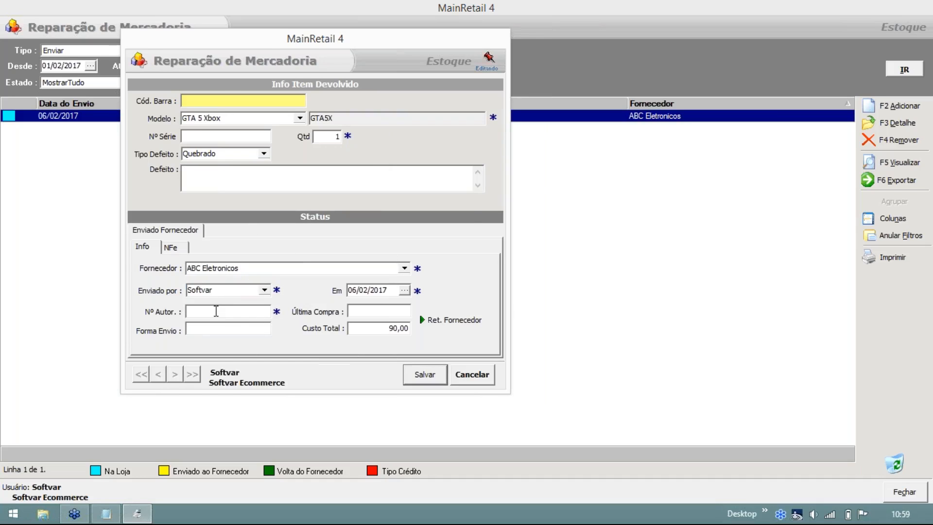
text(0012)
drag(222, 39, 203, 36)
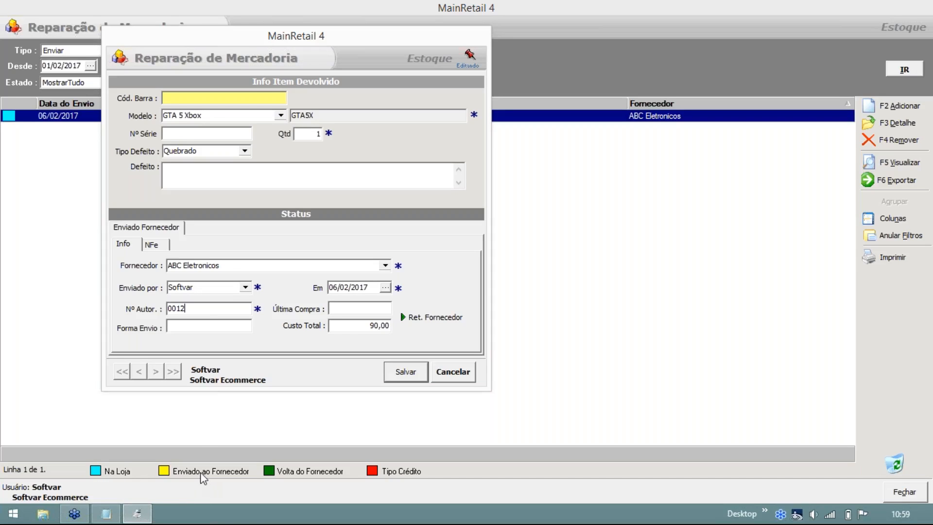
Calculate the shipment's gross and net weights on the NF-e details.
click(160, 245)
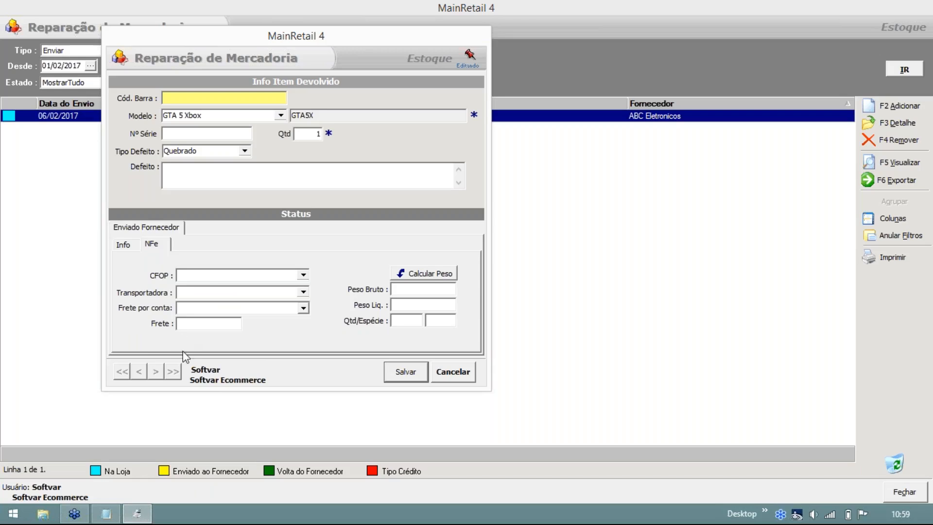
click(419, 271)
click(126, 247)
click(152, 246)
click(135, 247)
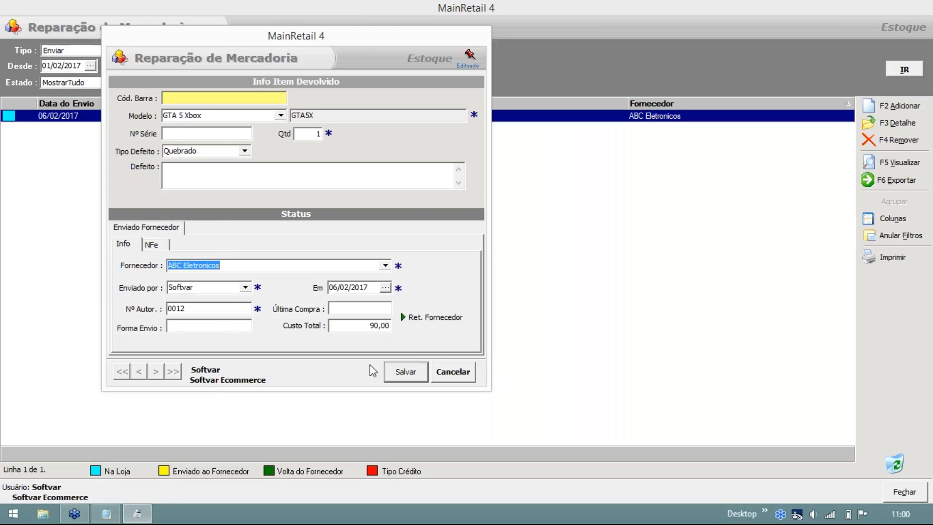
Save and confirm the GTA 5 Xbox repair, then close the repair list.
click(396, 374)
click(419, 377)
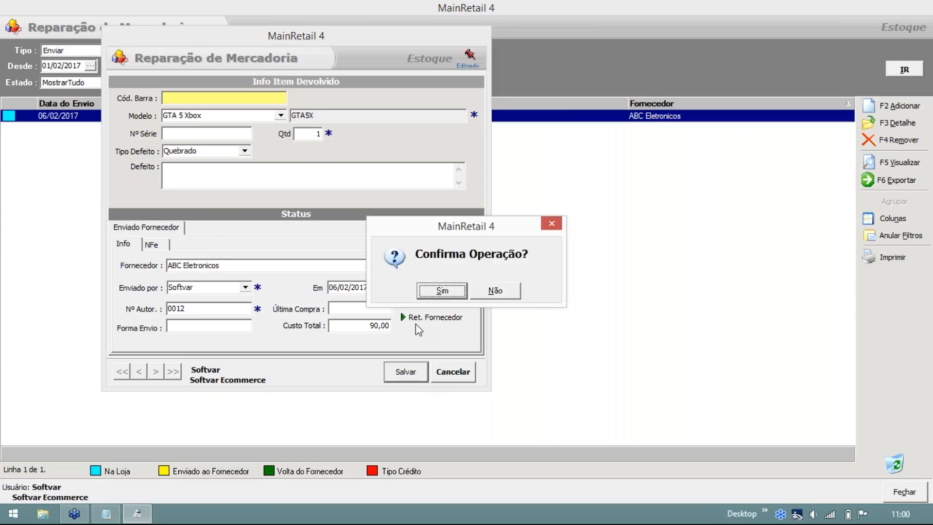
click(433, 290)
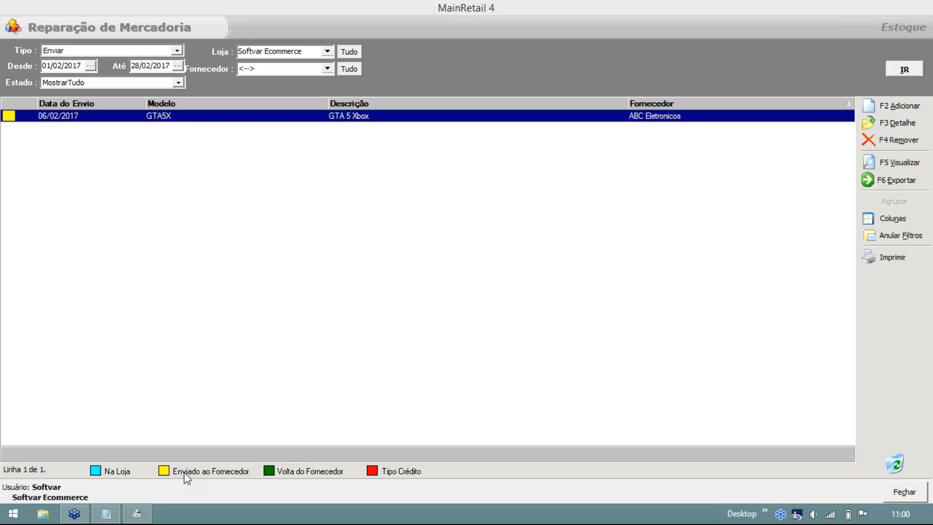
click(903, 495)
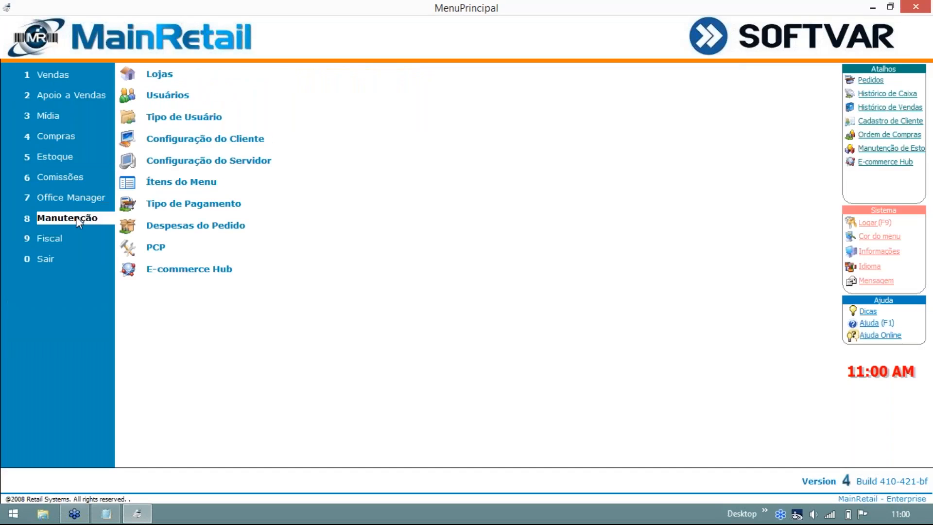
In Envio de NFe, list Reparo-origin notes and review pending note 3's details.
mouse_move(68, 235)
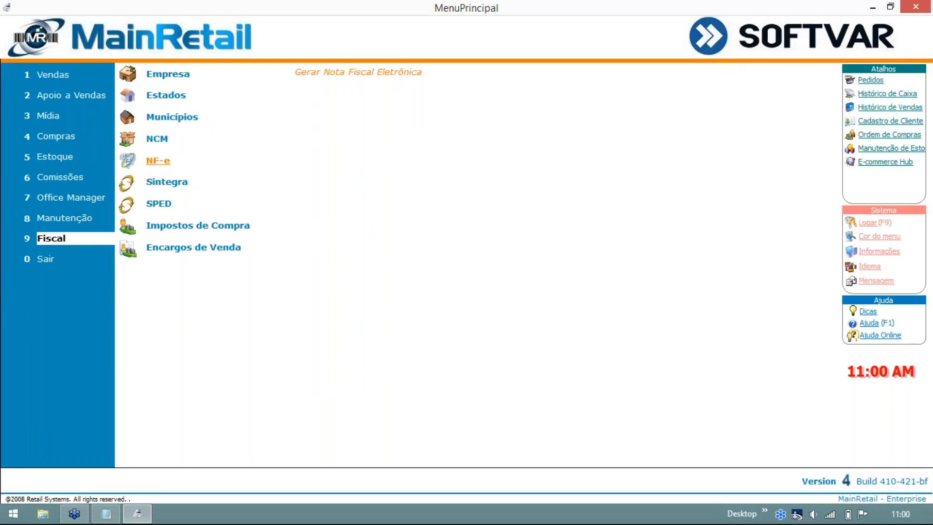
click(158, 160)
click(122, 28)
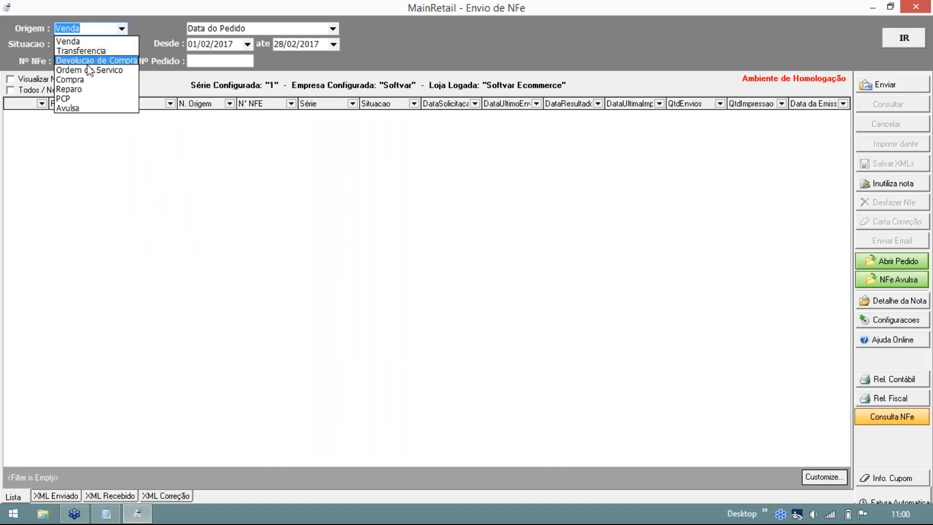
click(86, 90)
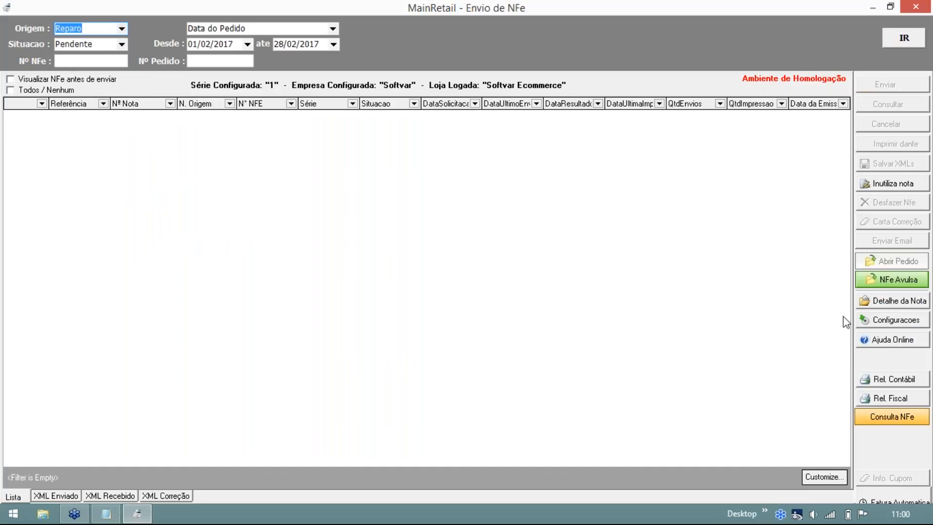
click(894, 42)
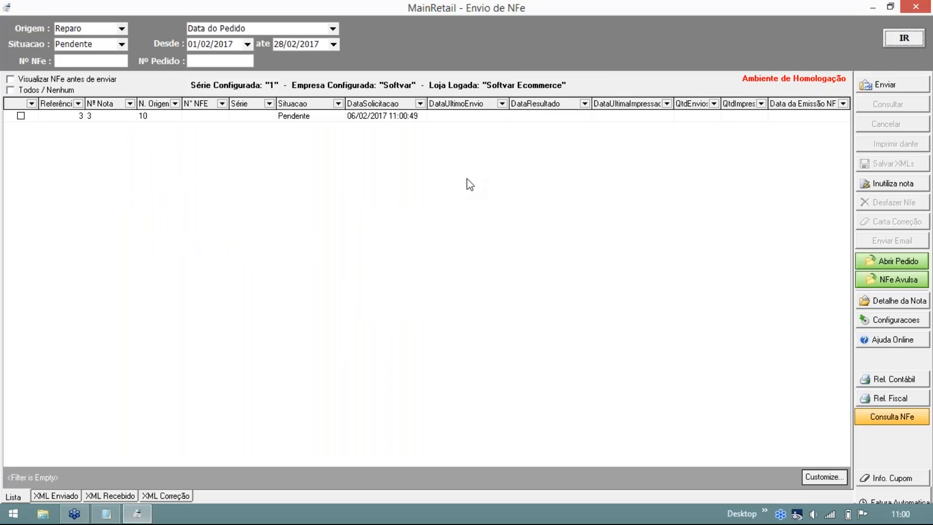
click(21, 116)
click(891, 301)
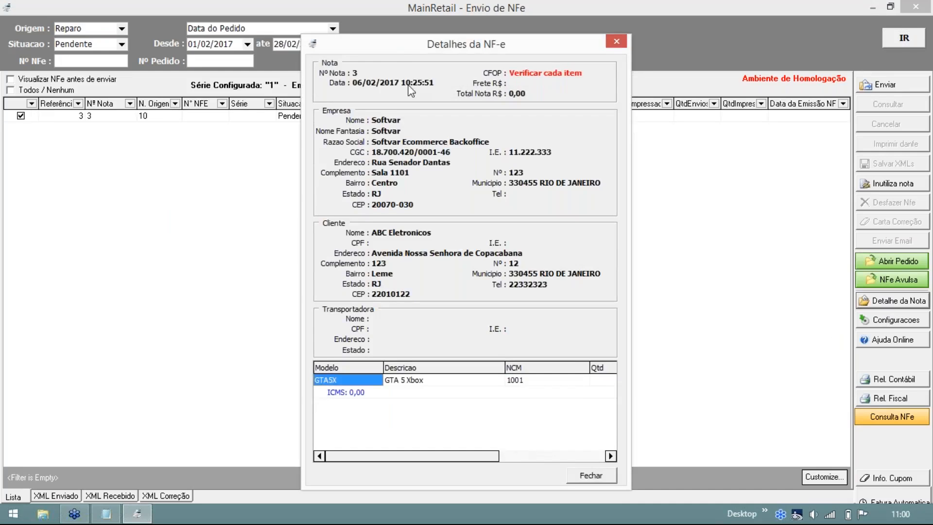
drag(395, 48, 179, 43)
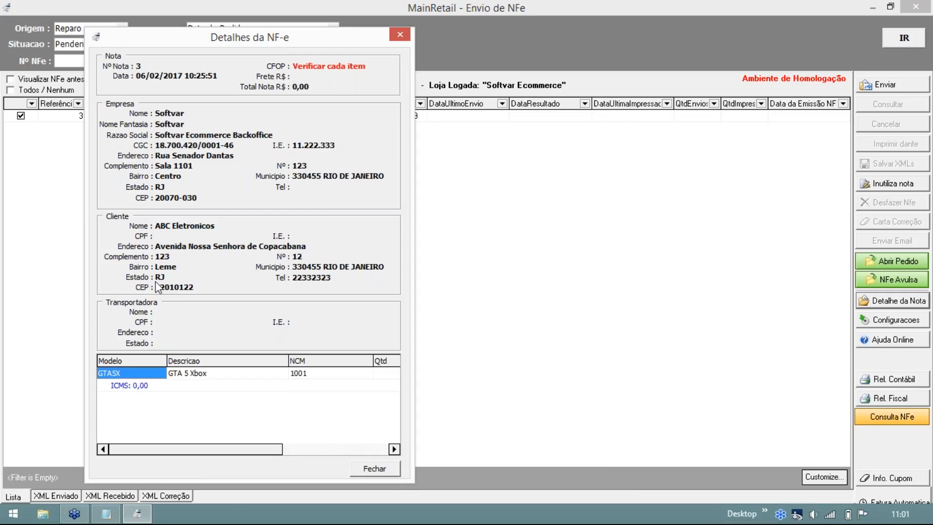
click(375, 468)
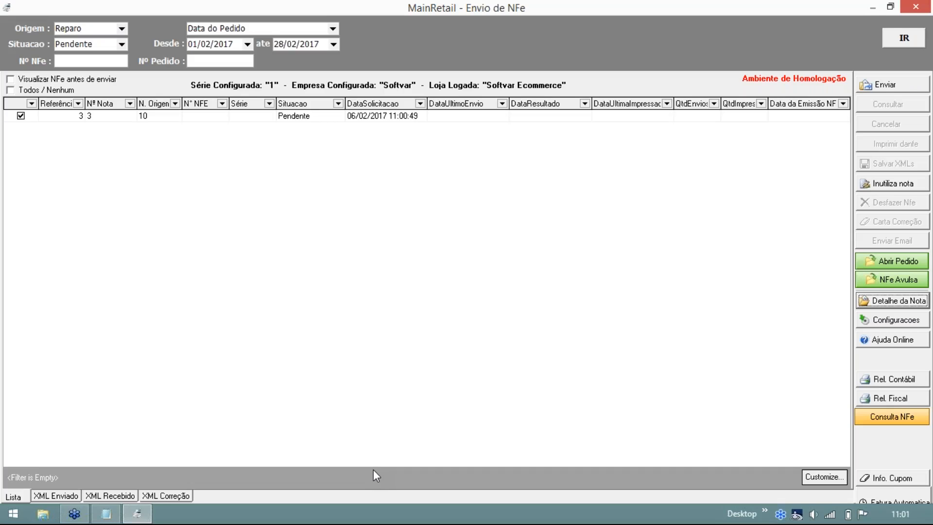
click(914, 8)
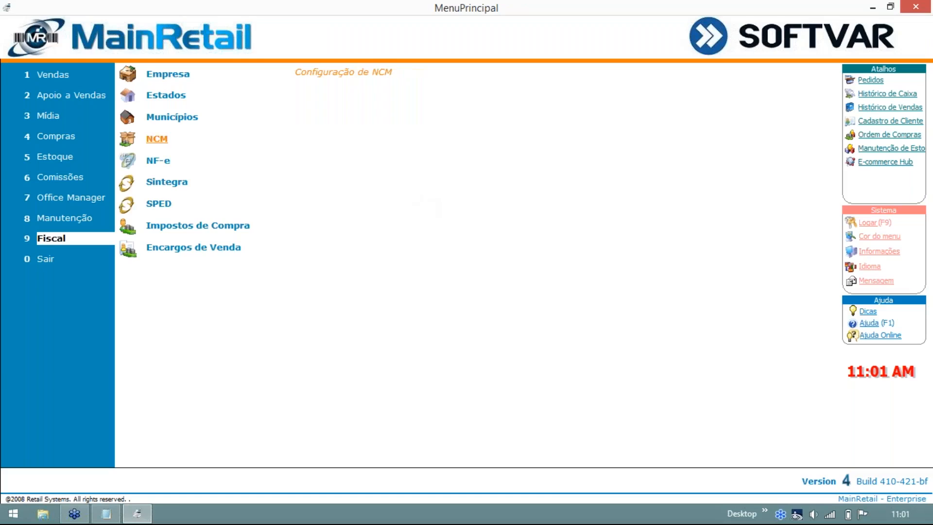
Reopen the GTA5X repair record and add a Ret. Fornecedor stage dated 06/02/2017.
click(85, 157)
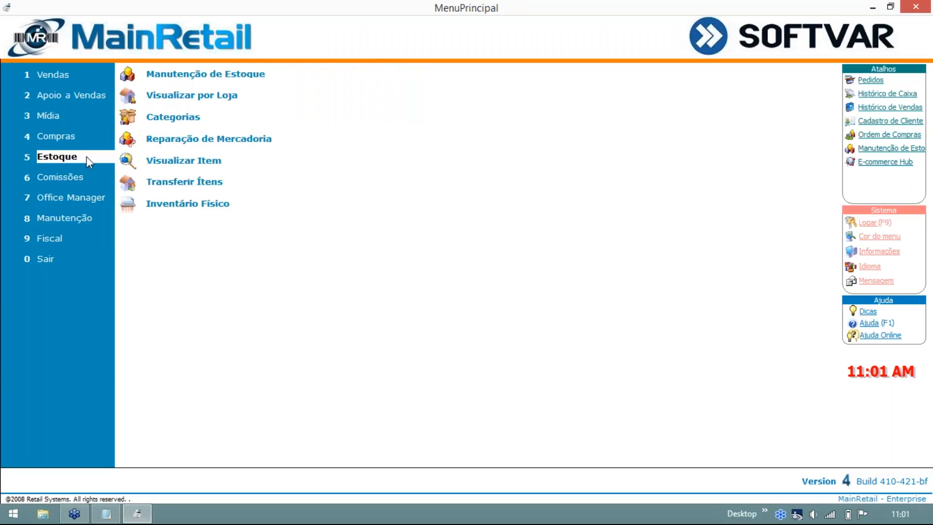
click(205, 140)
click(903, 67)
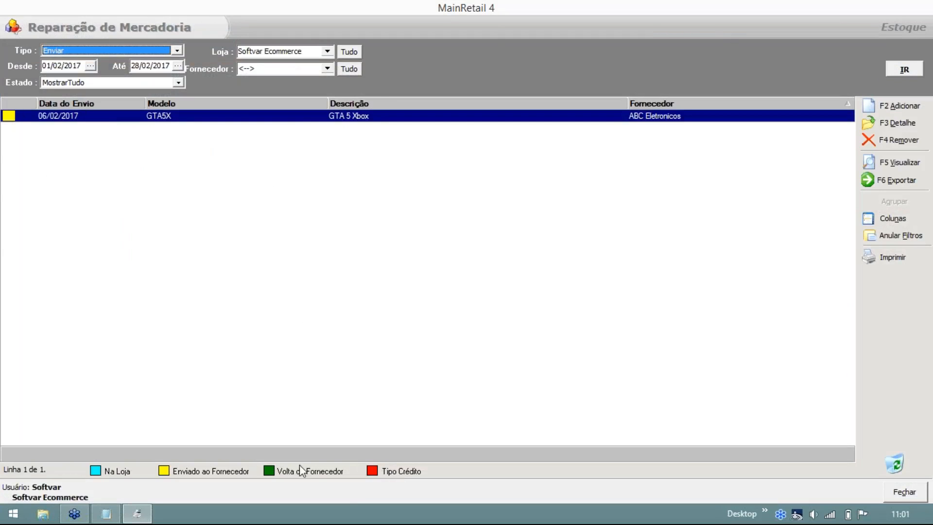
double_click(152, 120)
drag(348, 93, 156, 34)
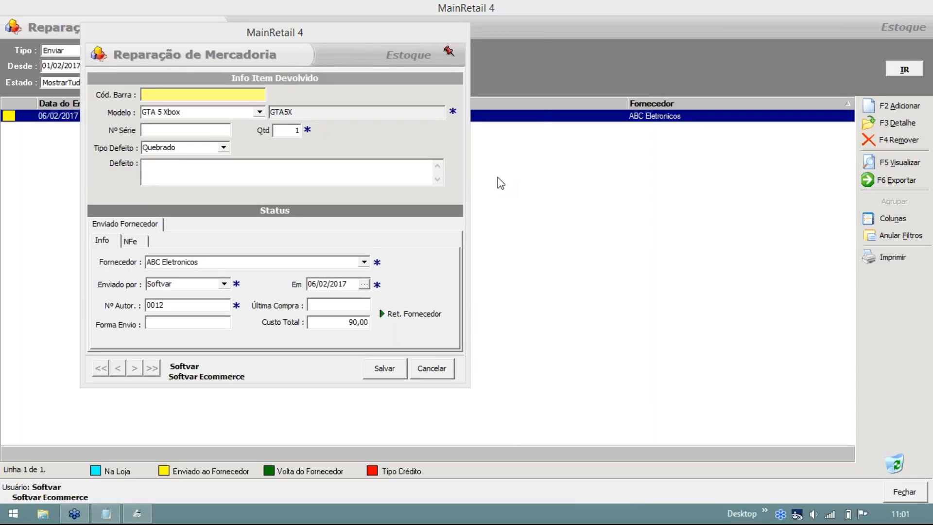
click(412, 315)
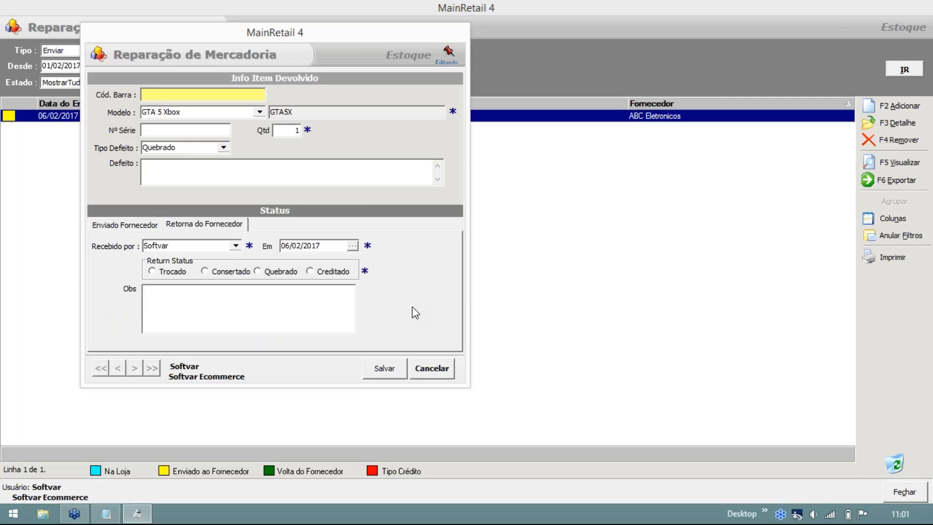
Compare the Trocado, Consertado, Quebrado and Creditado return status options.
click(174, 272)
click(220, 272)
click(173, 273)
click(212, 274)
click(176, 275)
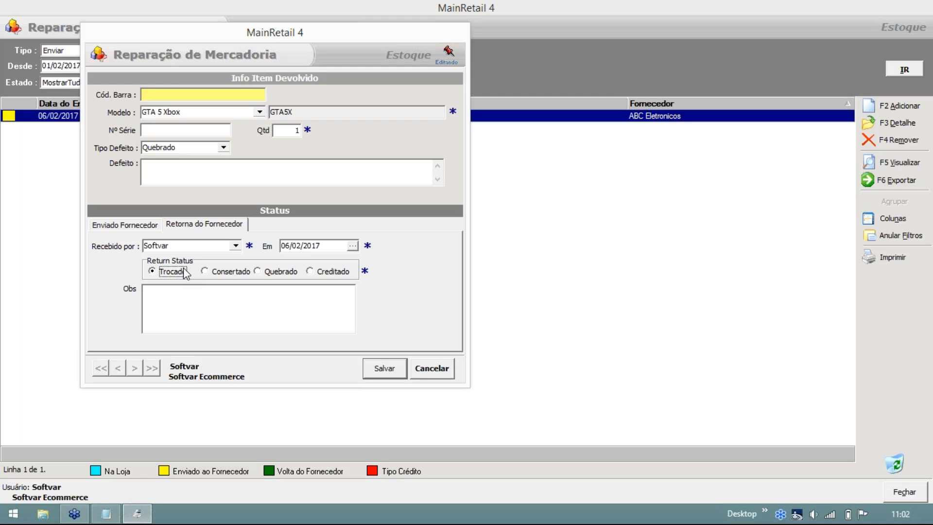
click(296, 277)
click(318, 272)
click(286, 271)
click(332, 272)
Set the return status to Creditado, then save and confirm the supplier return.
click(218, 272)
click(160, 275)
click(290, 272)
click(317, 274)
click(275, 277)
click(331, 273)
click(382, 373)
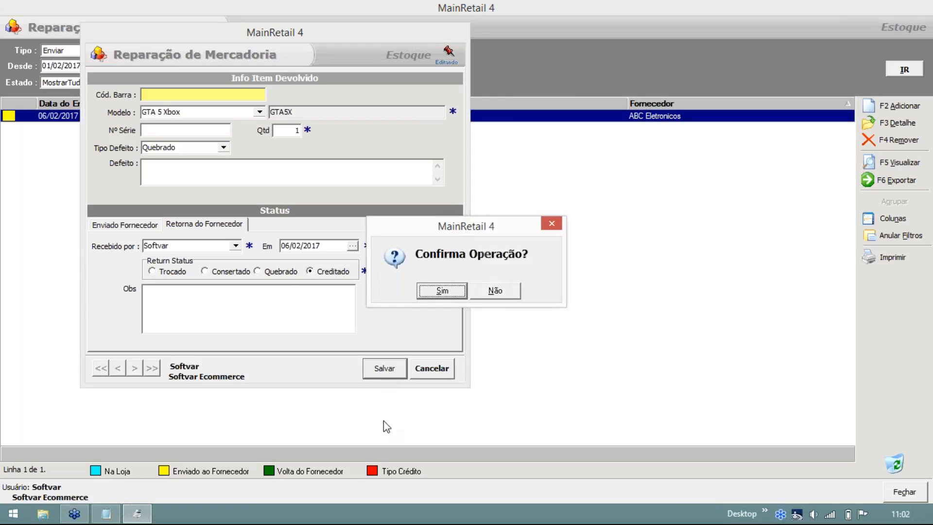
click(430, 290)
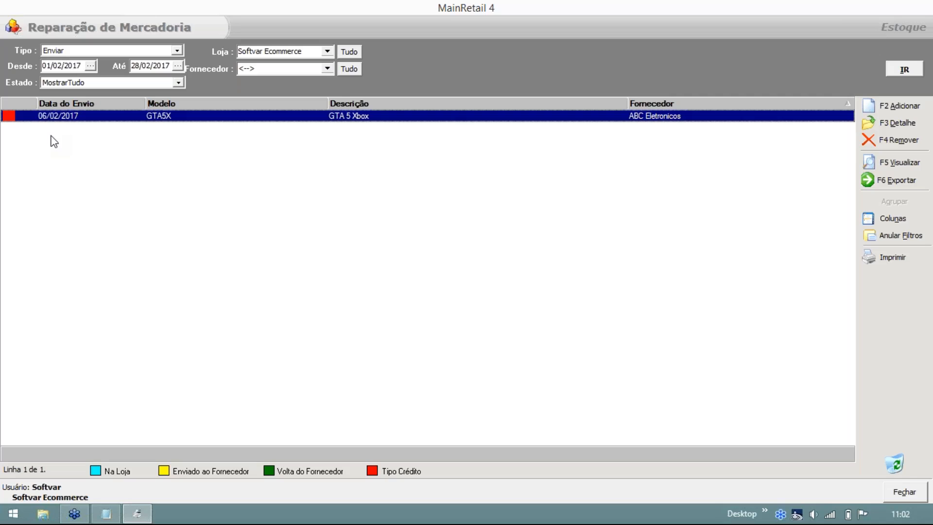
Add a repair entry for model Nintendo 3ds-Azul-Original, defect Arranhado, and save it.
click(910, 104)
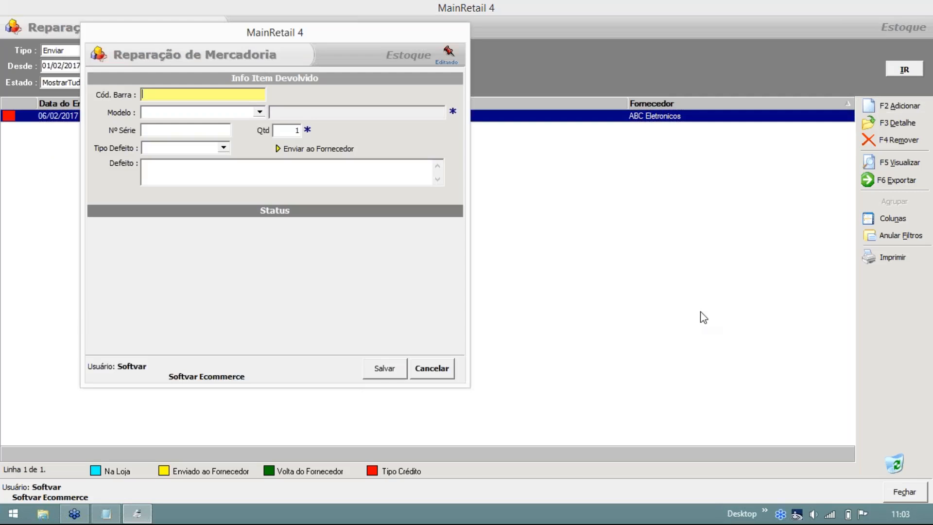
click(261, 113)
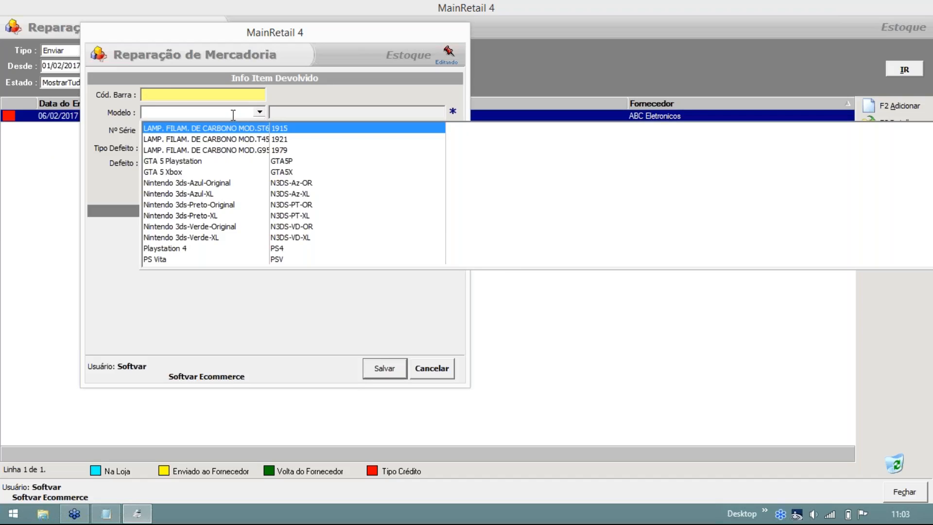
click(201, 184)
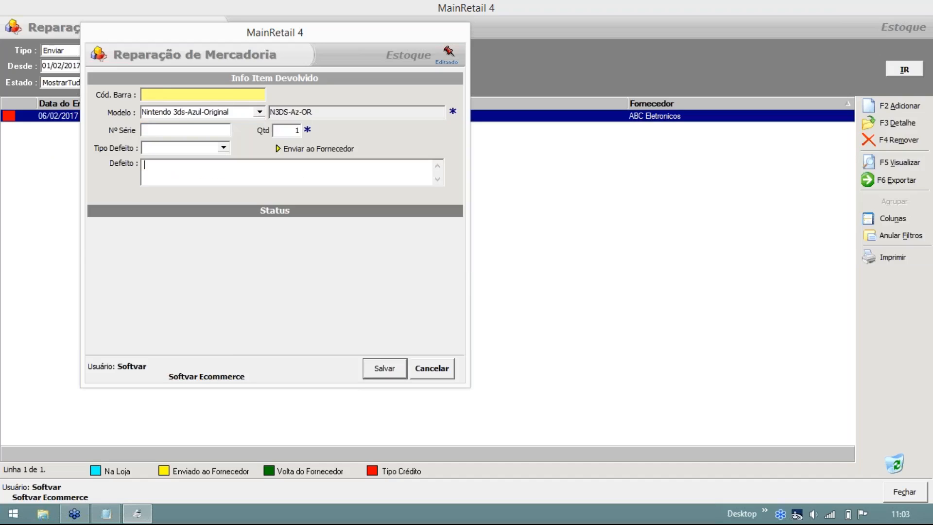
click(225, 147)
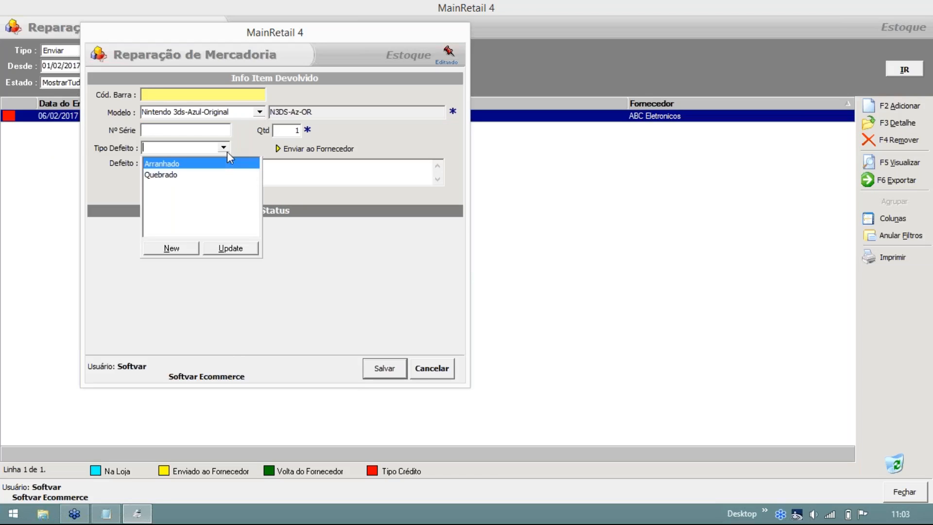
click(177, 165)
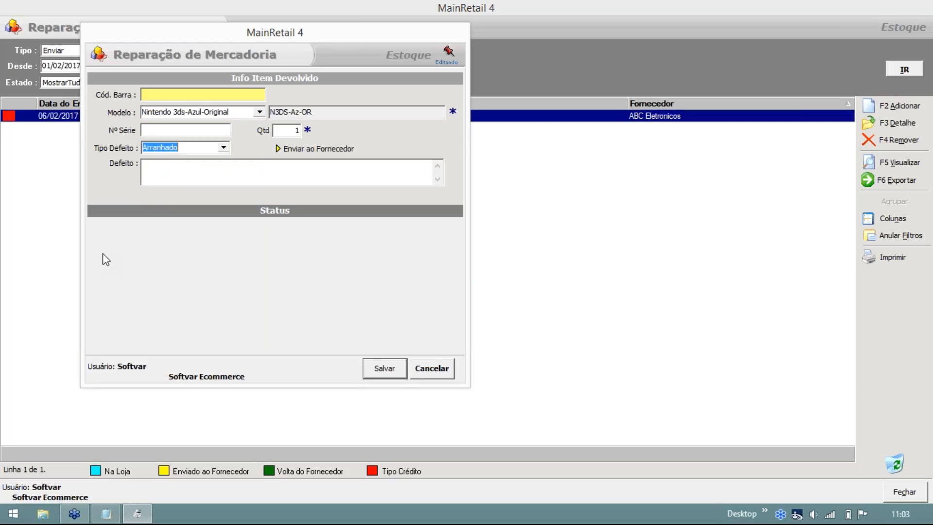
click(384, 368)
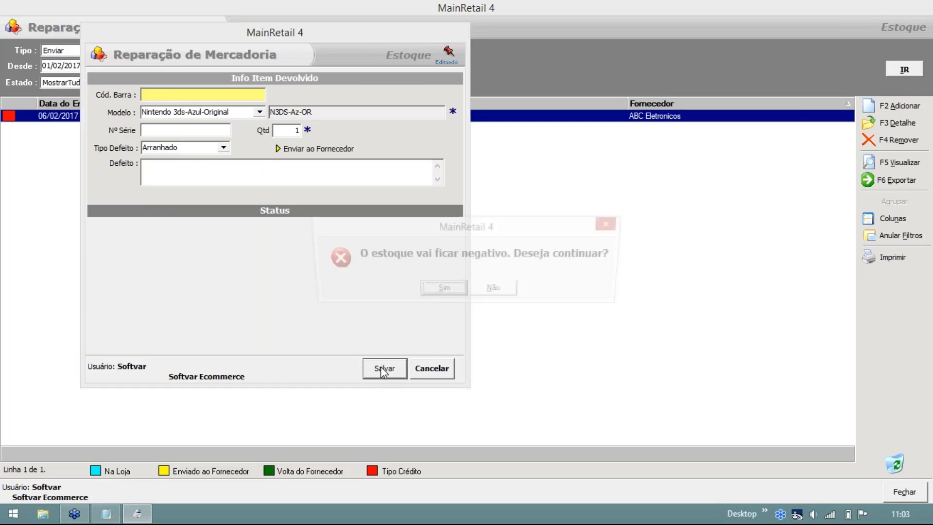
drag(493, 231, 269, 210)
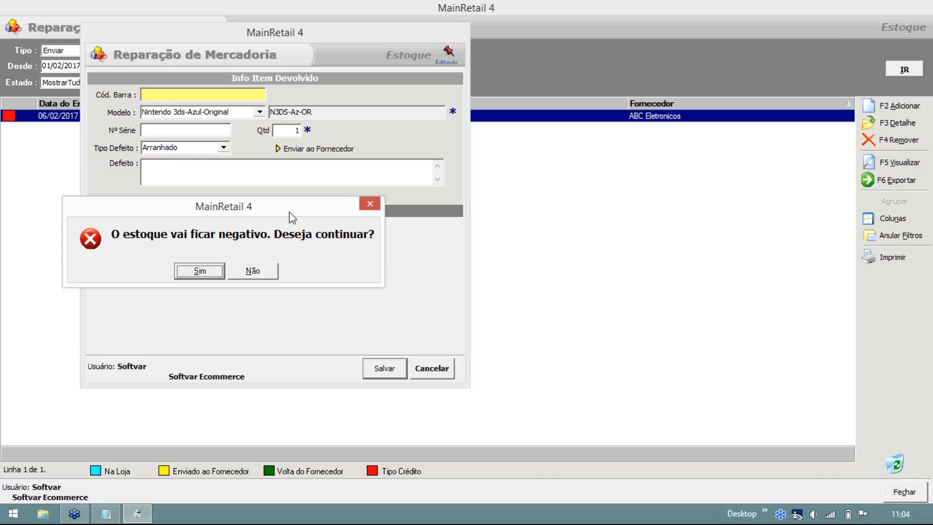
drag(290, 212, 272, 264)
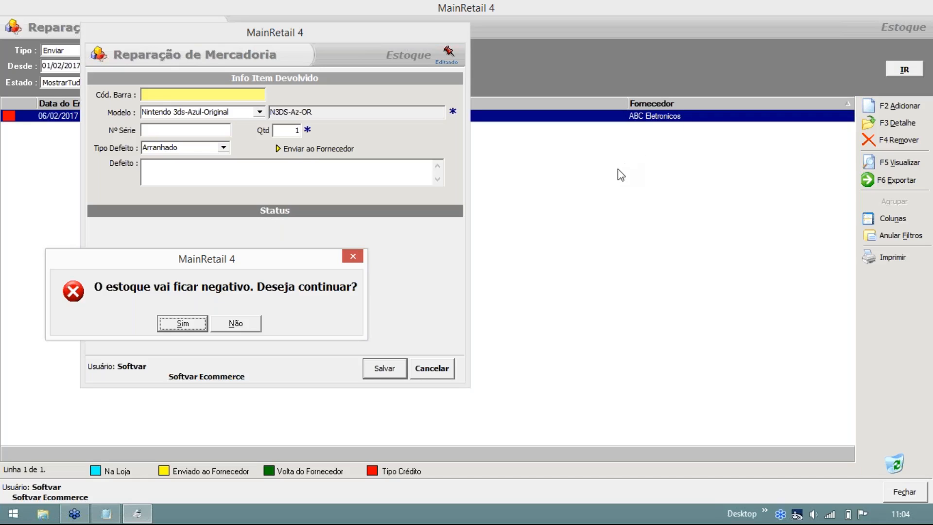
click(598, 174)
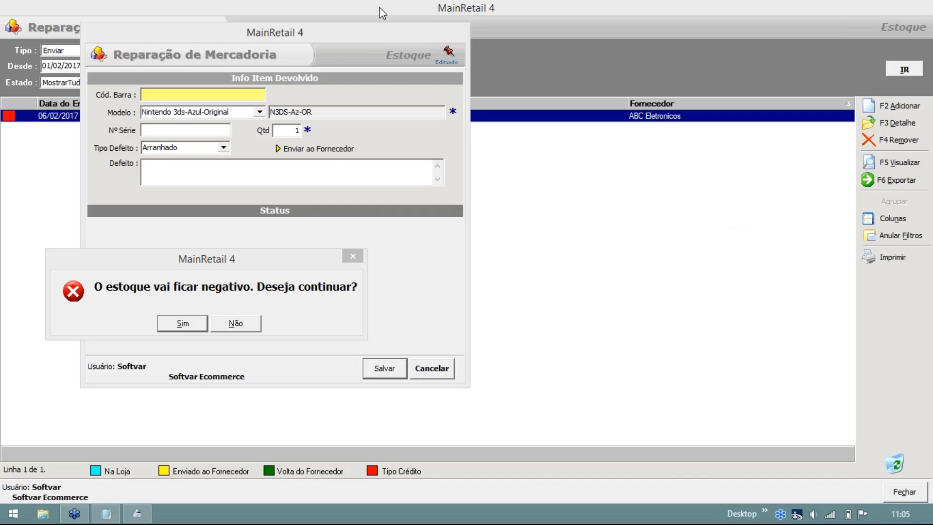
Decline the negative-stock warning and cancel the Nintendo 3ds-Azul-Original repair entry.
click(244, 322)
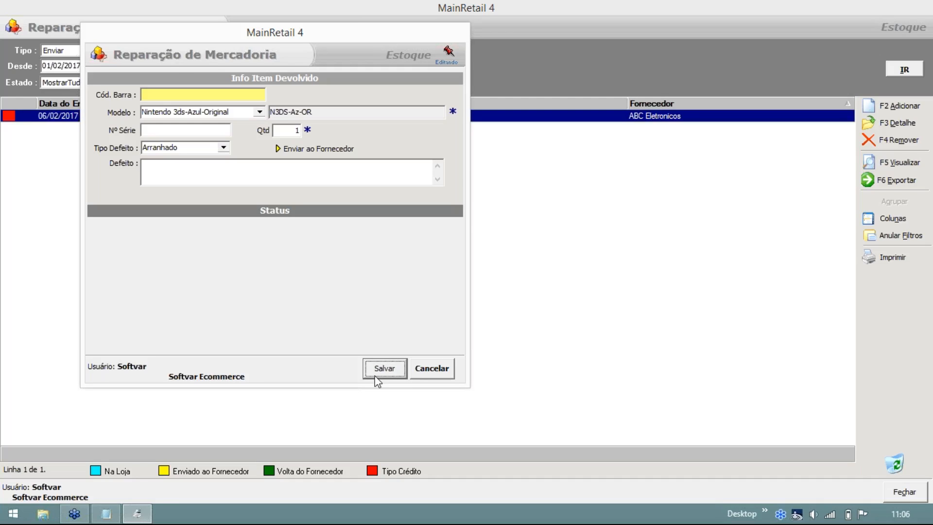
key(Escape)
key(Escape)
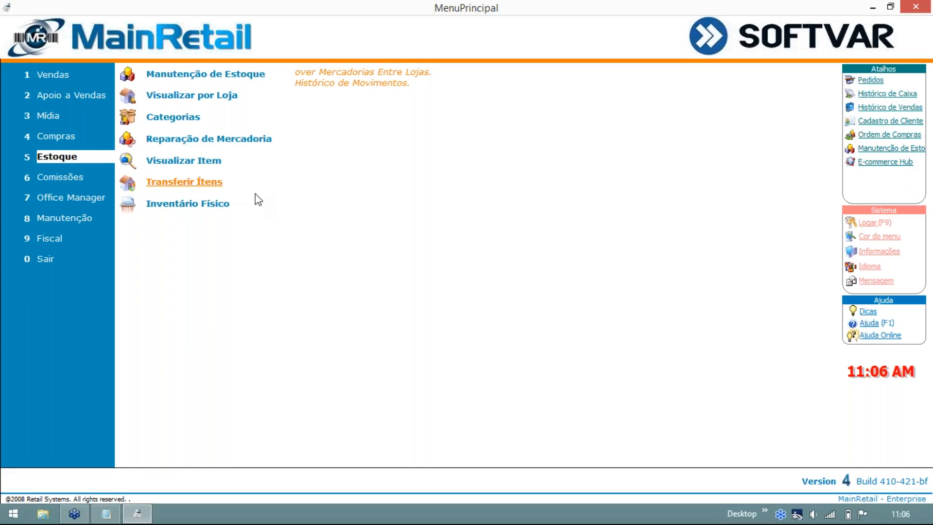
Go to Estoque > Transferir Ítens to list Softvar Ecommerce's February 2017 transfers.
click(69, 218)
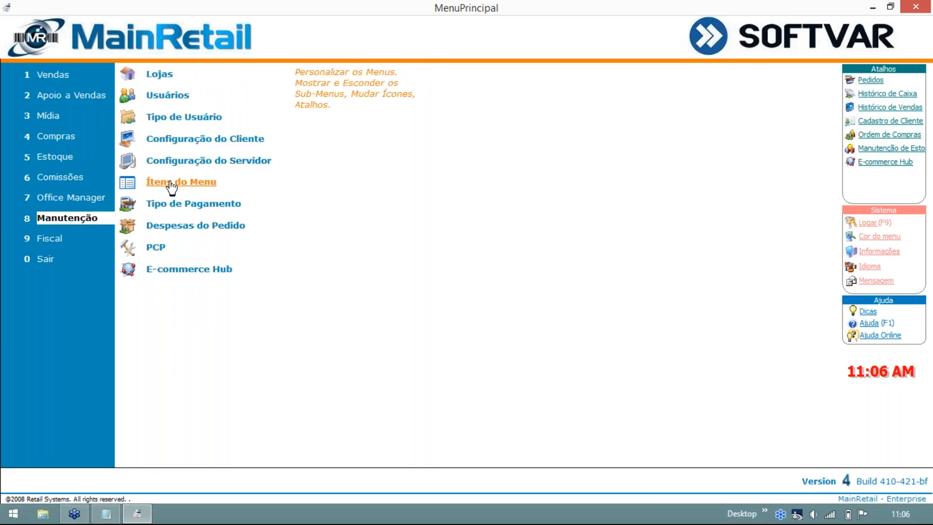
mouse_move(95, 152)
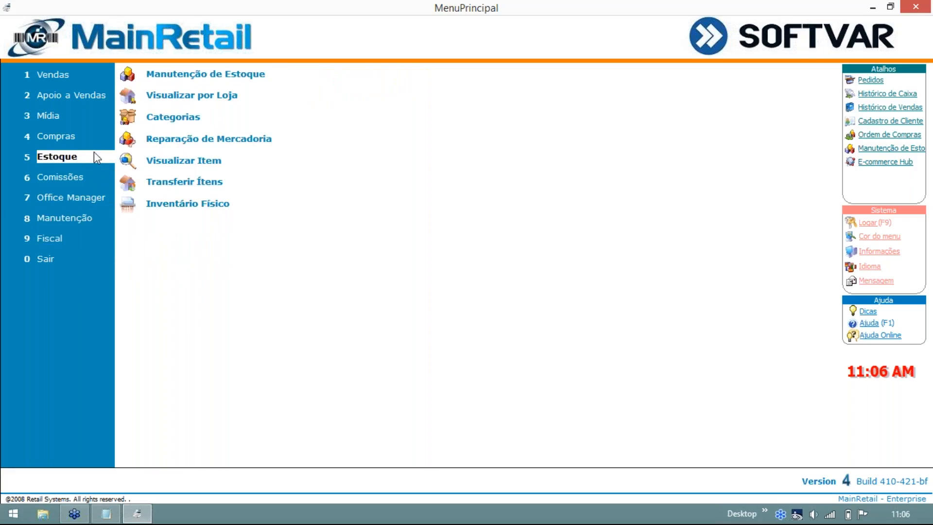
click(181, 190)
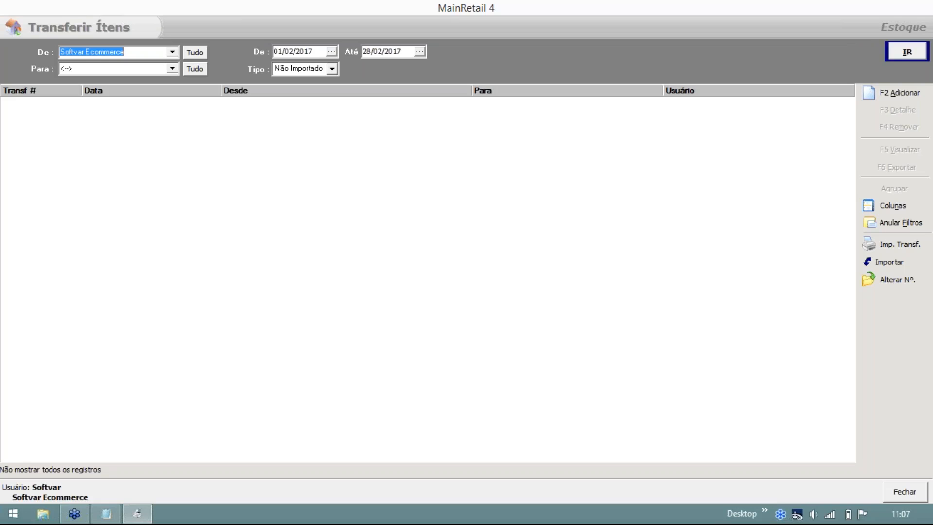
Start a new transfer from Softvar Ecommerce with Softvar Loja Fisica as the destination.
click(878, 68)
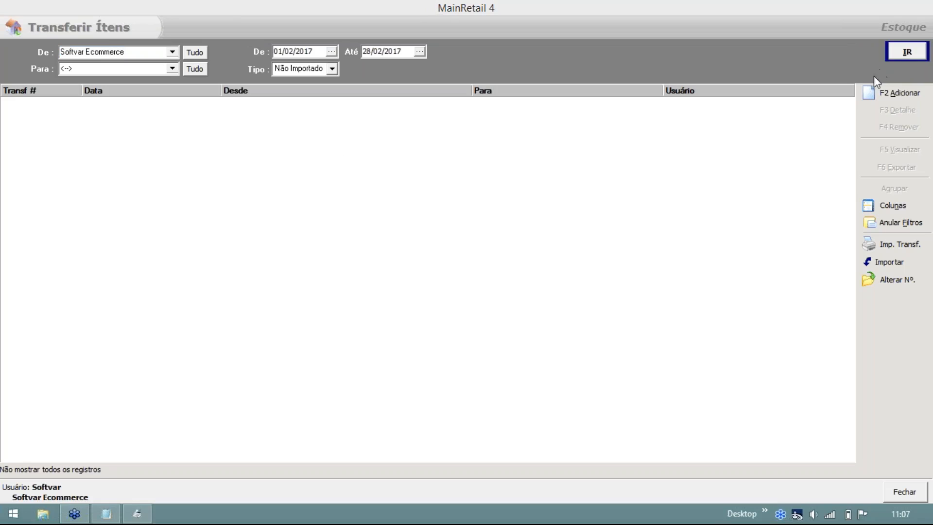
click(890, 93)
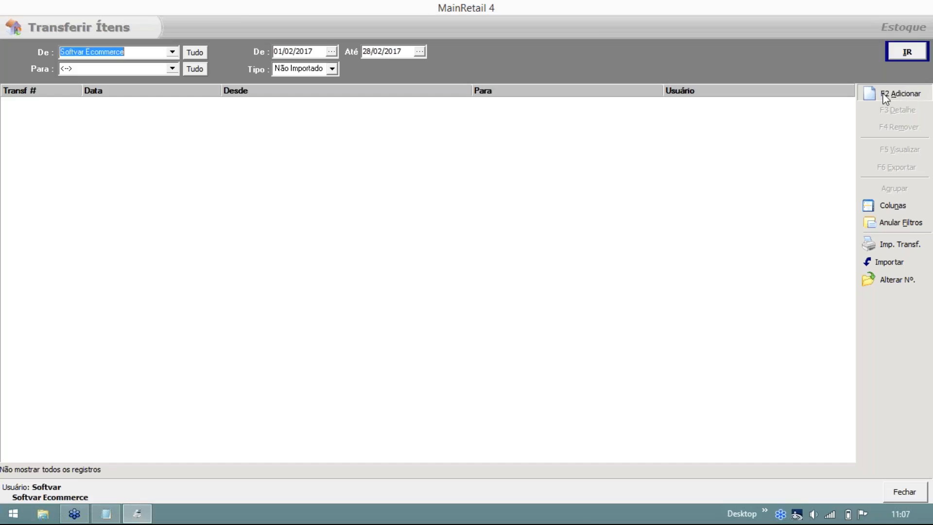
drag(497, 88, 389, 58)
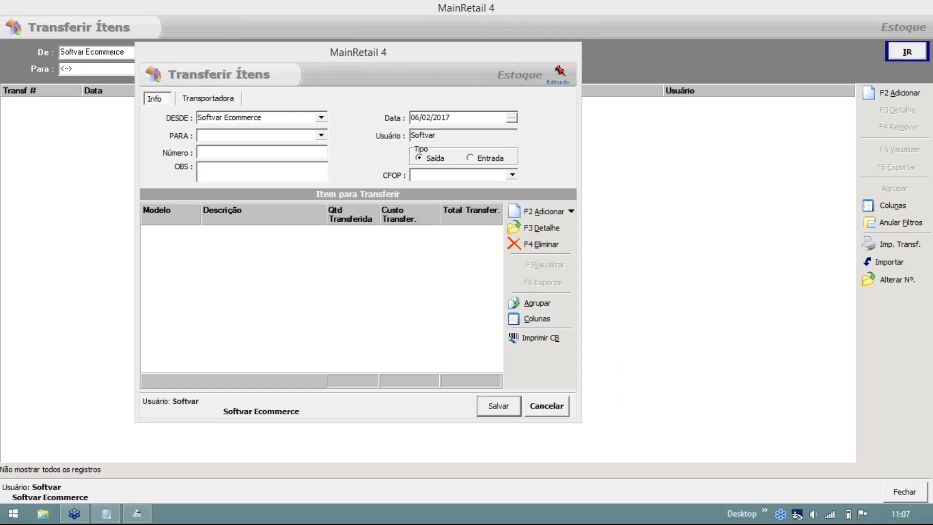
click(287, 117)
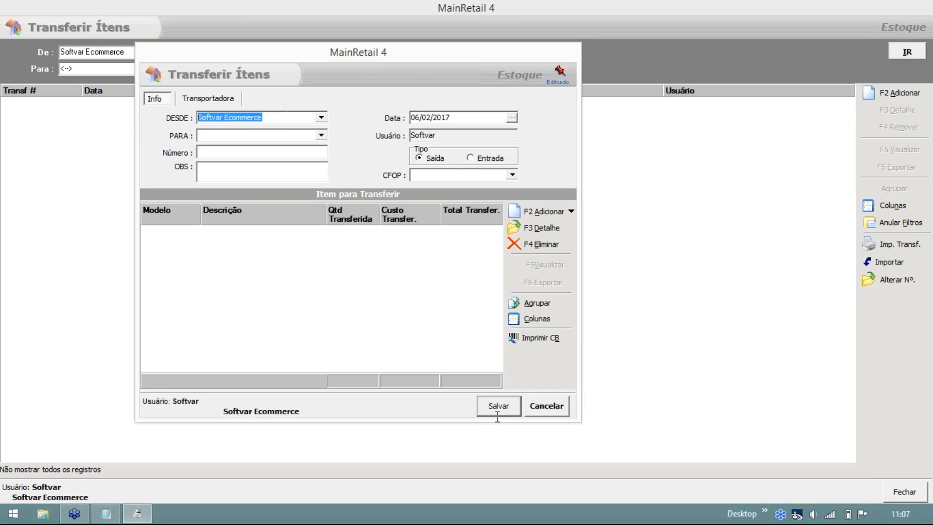
click(321, 135)
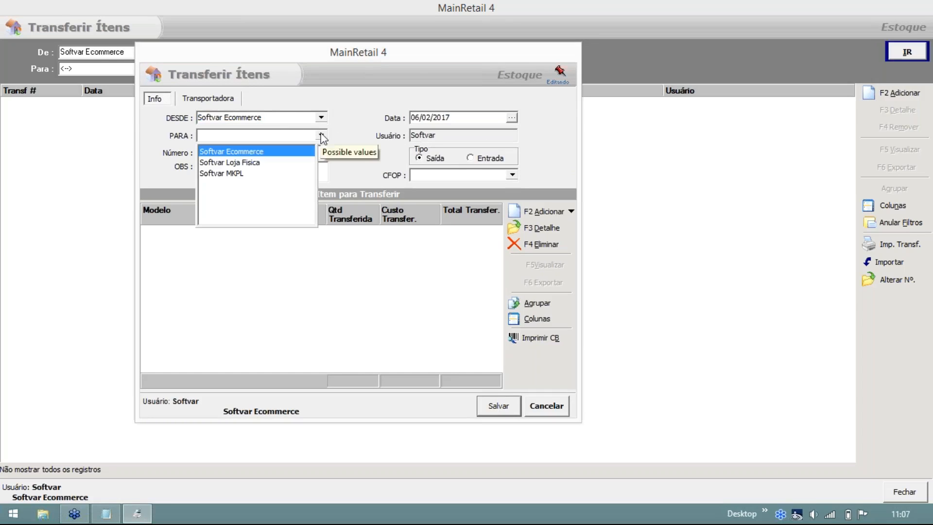
click(243, 164)
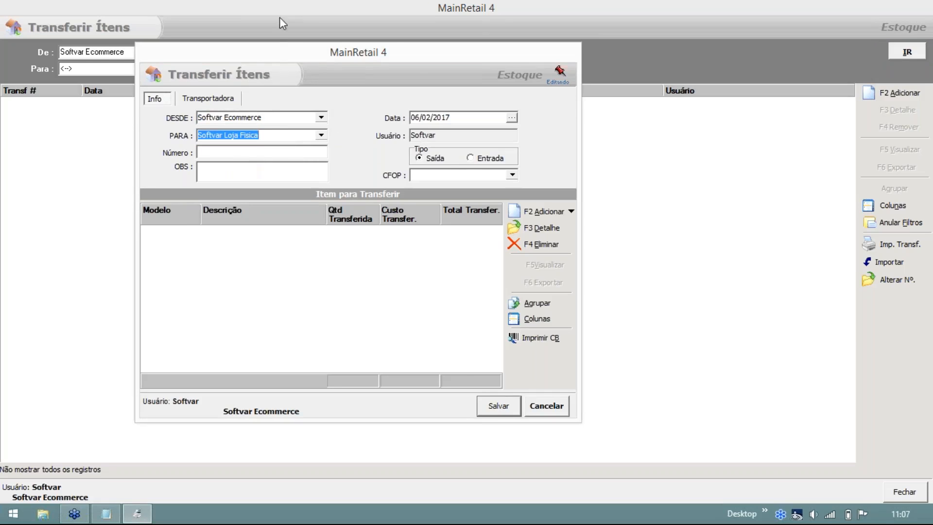
Check the origin and destination store names and enter transfer number 0101.
drag(265, 57, 228, 36)
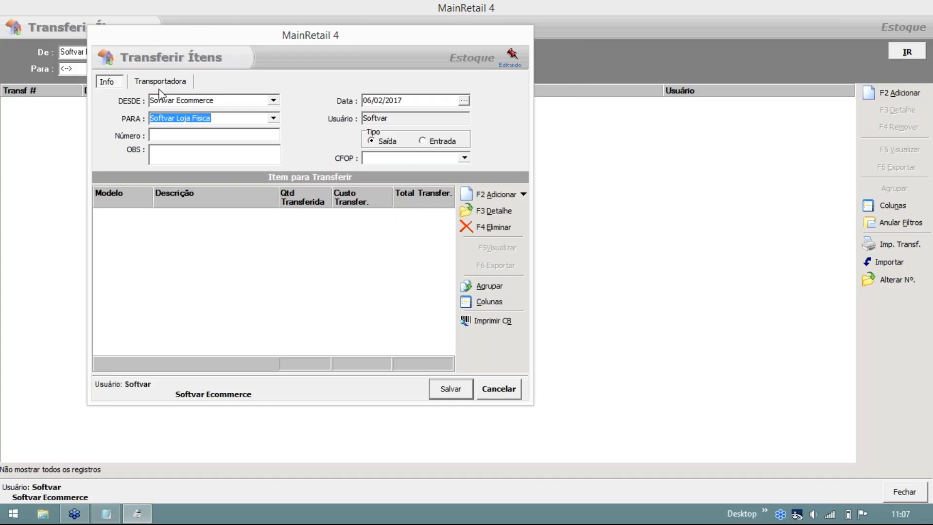
double_click(168, 101)
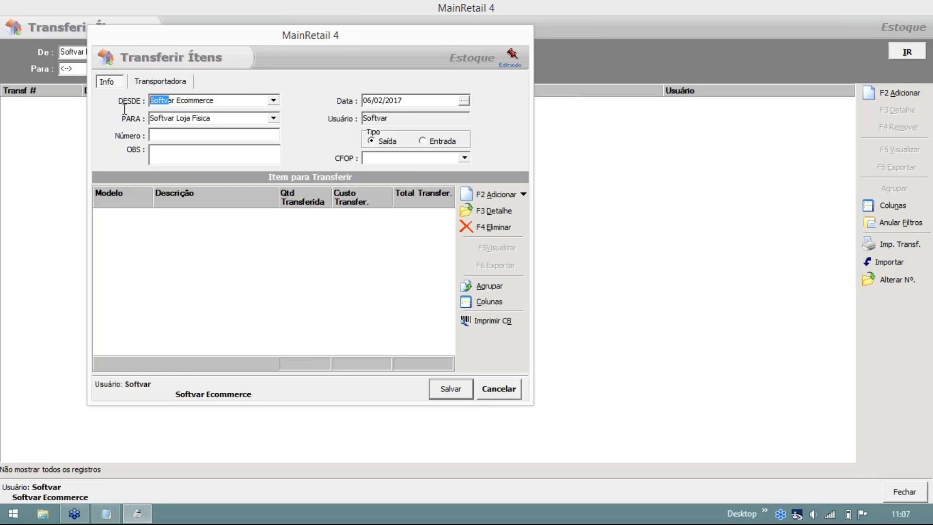
click(168, 119)
double_click(168, 118)
key(Tab)
text(0101)
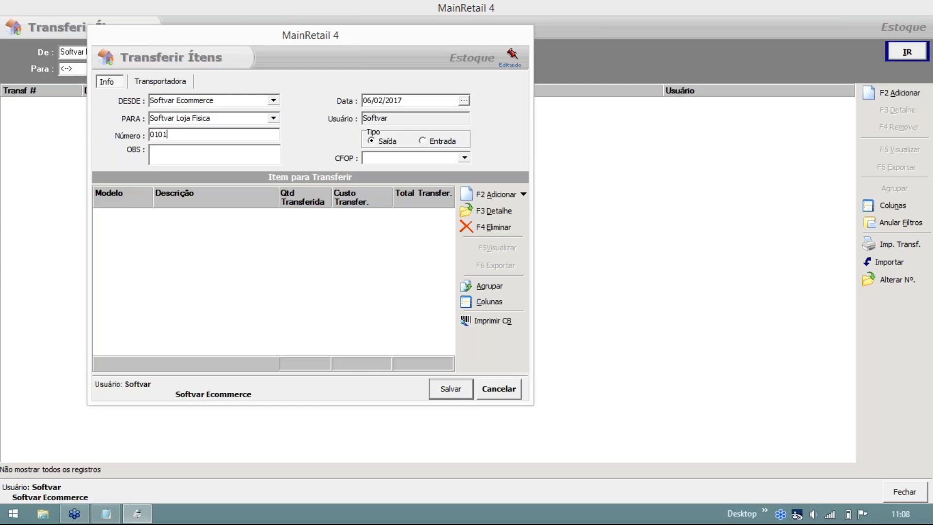
Review transfer 0101's stores, outgoing type, CFOP and observations, then add an item line.
drag(185, 134, 35, 125)
click(377, 142)
drag(219, 100, 178, 112)
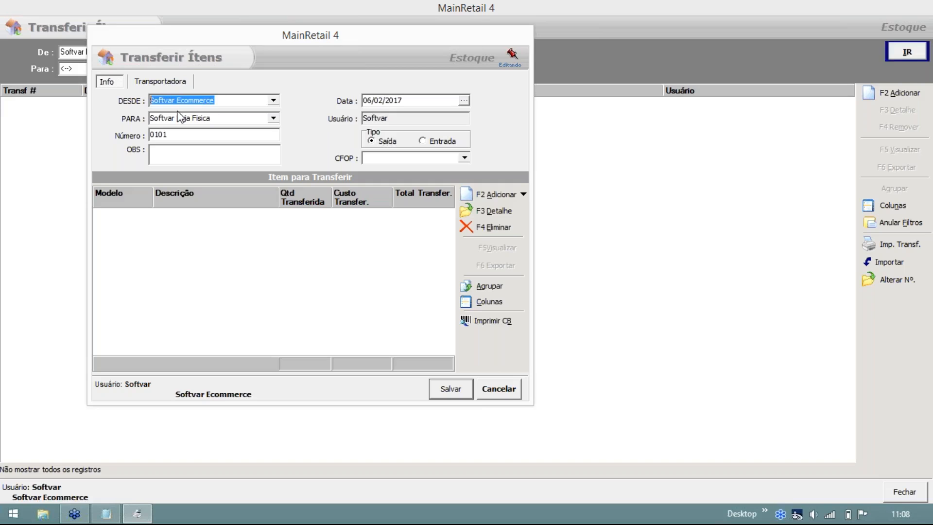
drag(237, 117, 105, 140)
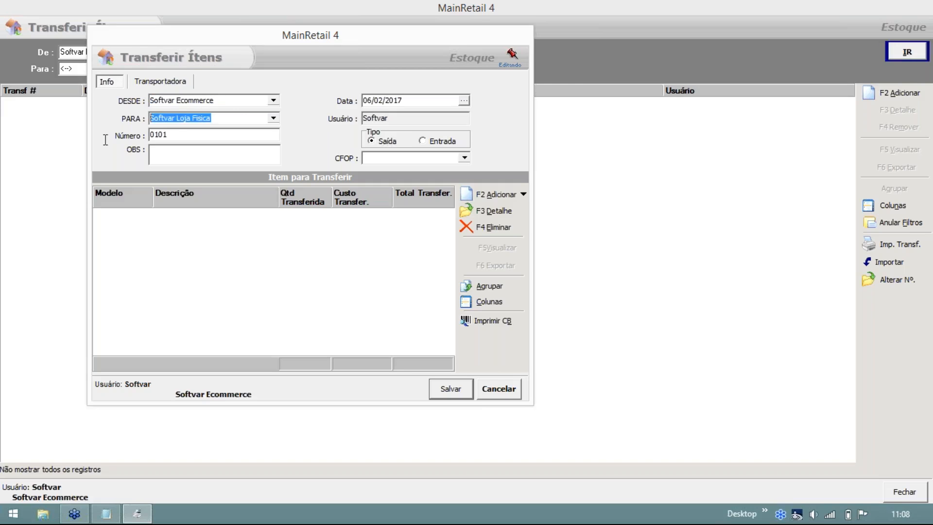
click(371, 142)
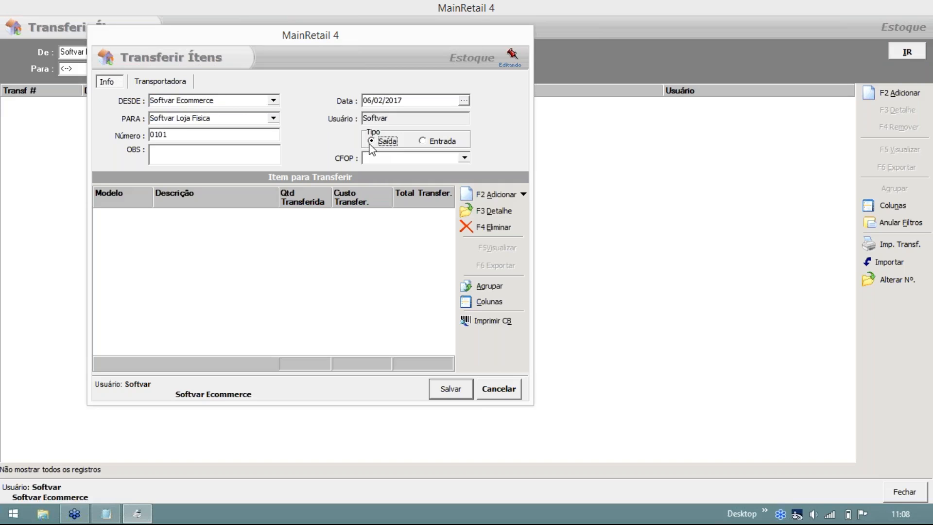
click(373, 160)
click(208, 157)
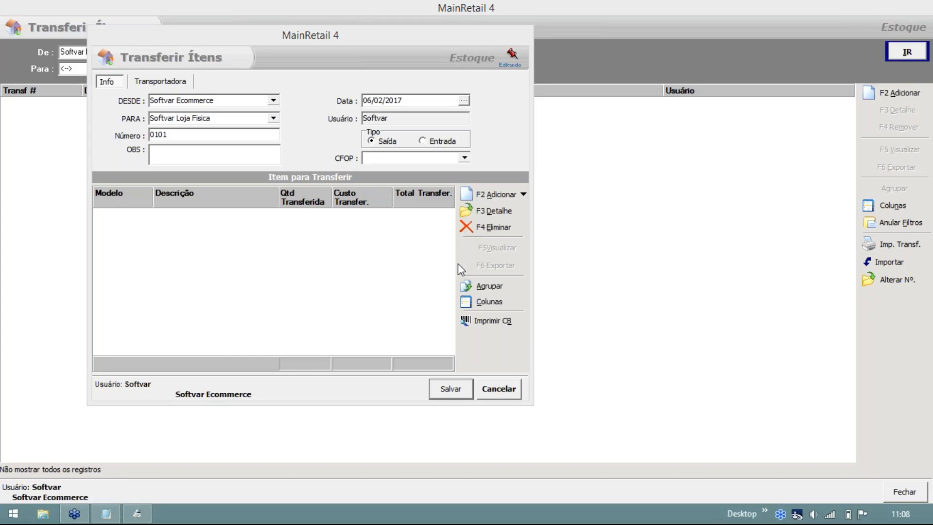
click(490, 194)
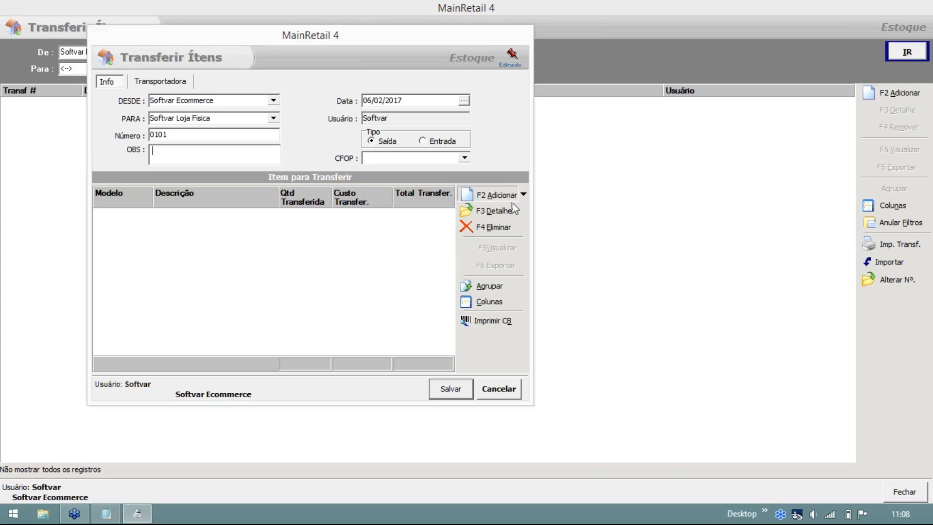
drag(472, 113, 343, 42)
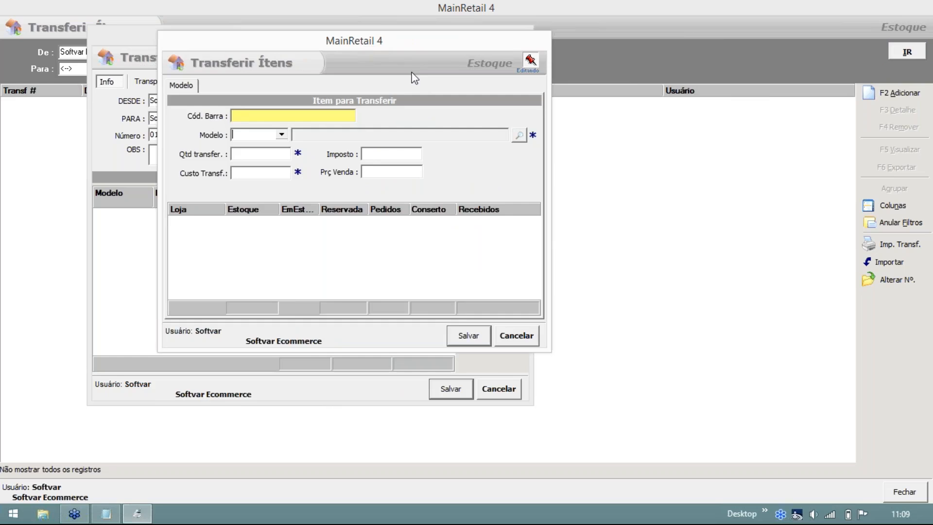
key(Escape)
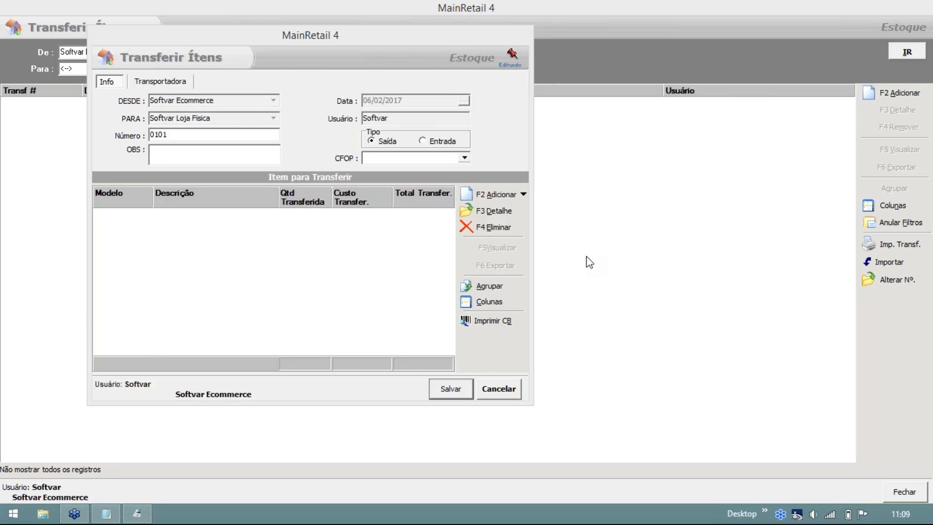
drag(369, 42, 348, 35)
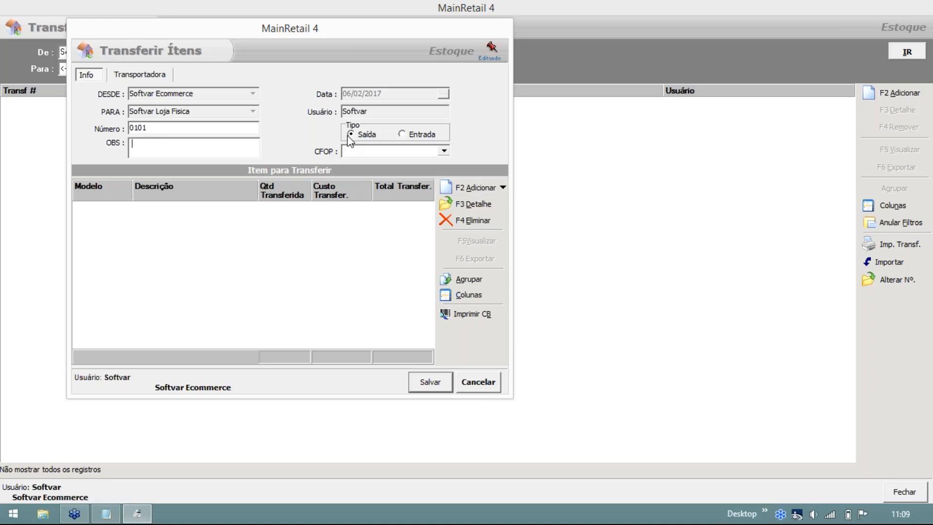
click(362, 135)
click(433, 135)
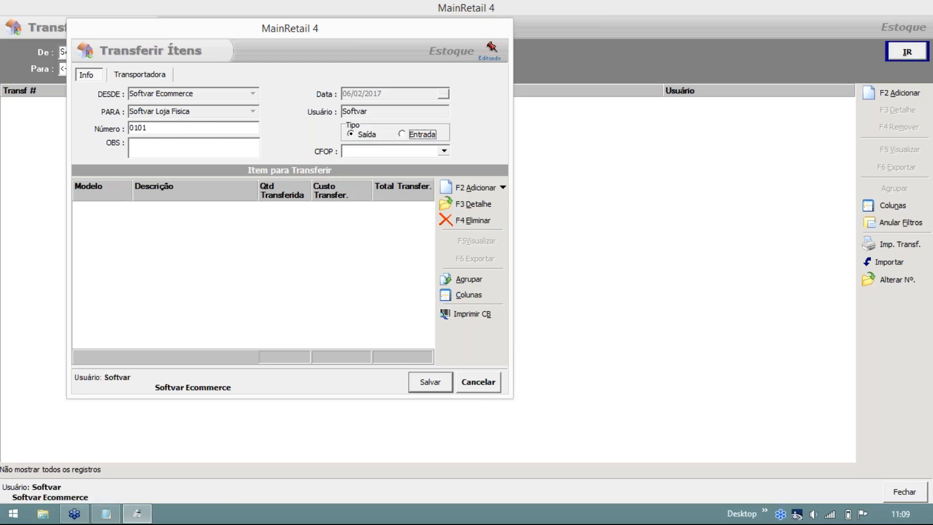
click(363, 137)
click(204, 94)
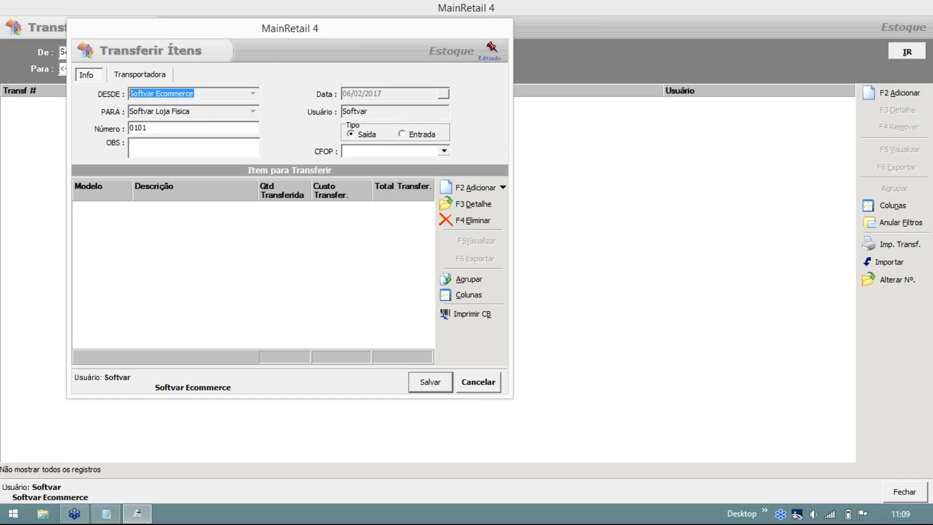
click(222, 112)
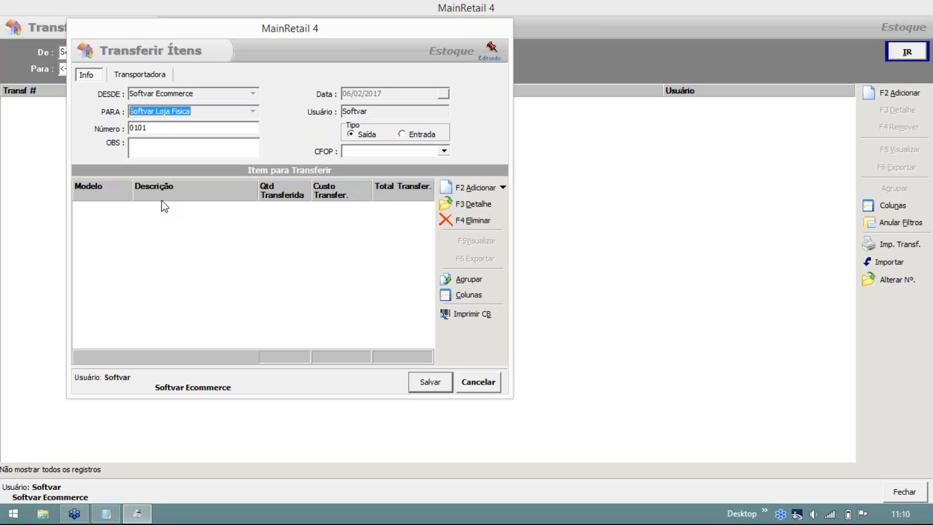
click(471, 187)
drag(255, 44, 145, 66)
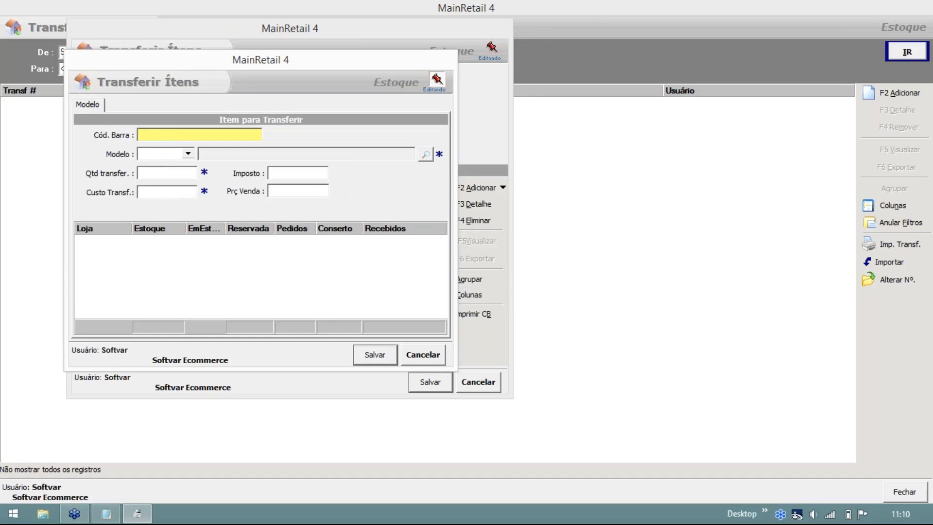
Select product GTA5P (GTA 5 Playstation) and enter a transfer quantity of 2.
click(425, 154)
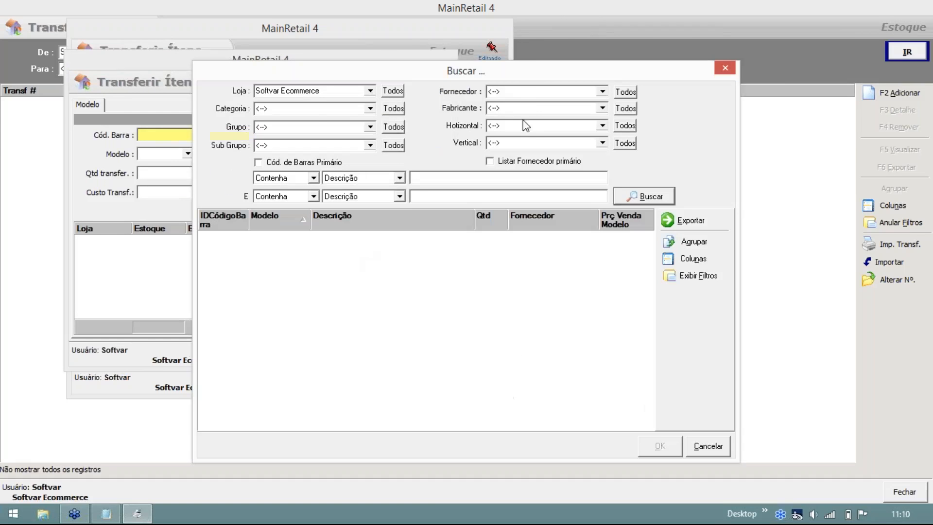
click(635, 197)
drag(517, 71, 325, 33)
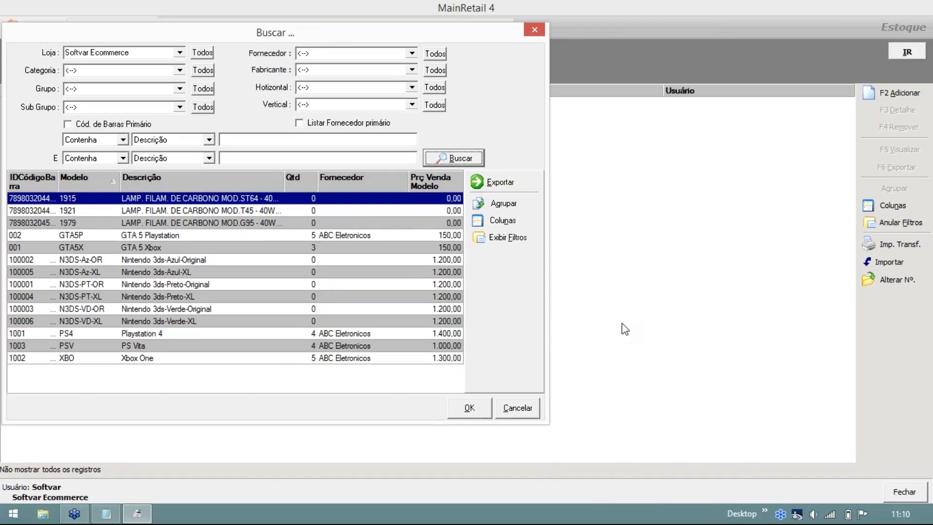
click(321, 235)
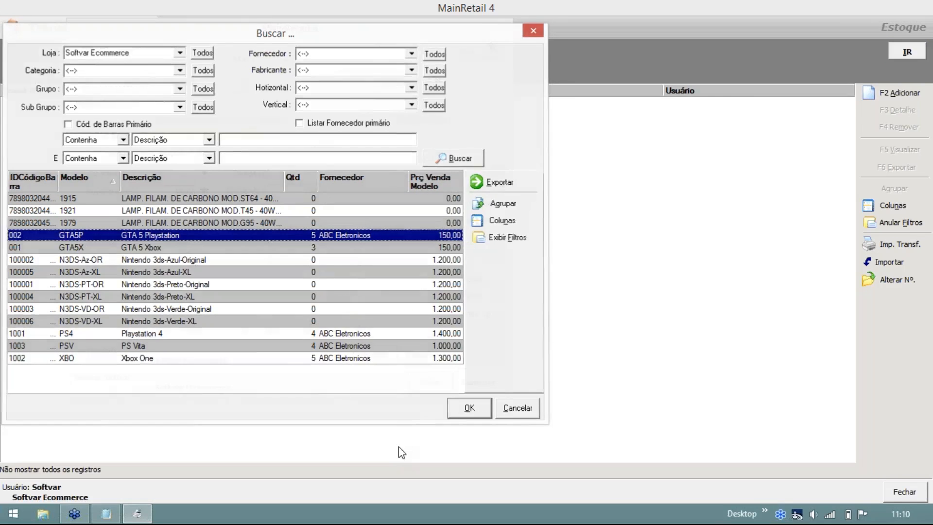
key(Return)
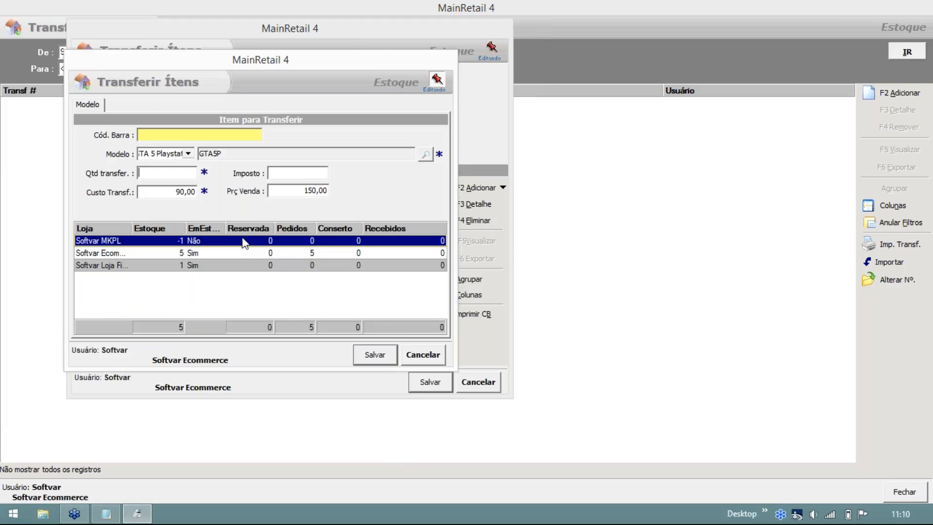
text(2)
Check the Ecommerce and Loja Fisica stock rows, then save GTA5P as a transfer line.
drag(166, 66, 147, 167)
click(128, 356)
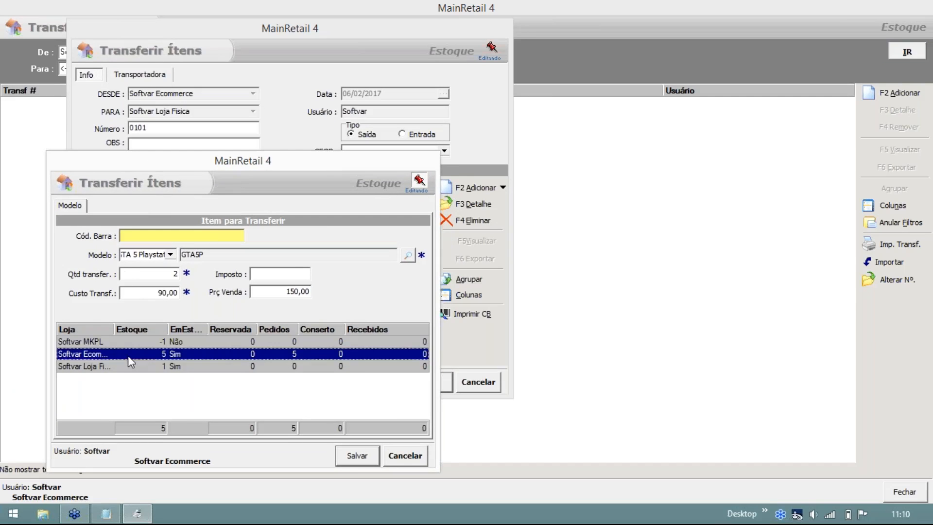
click(159, 367)
click(152, 274)
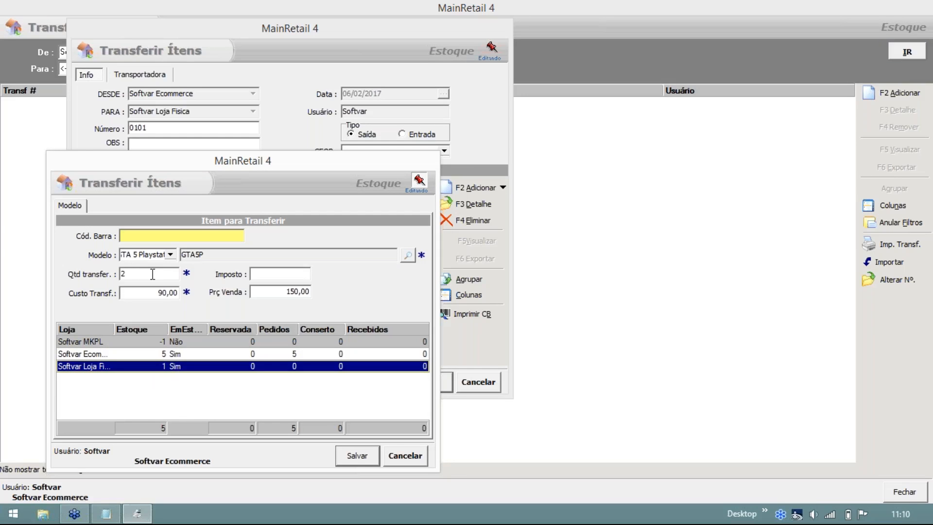
drag(182, 161, 149, 79)
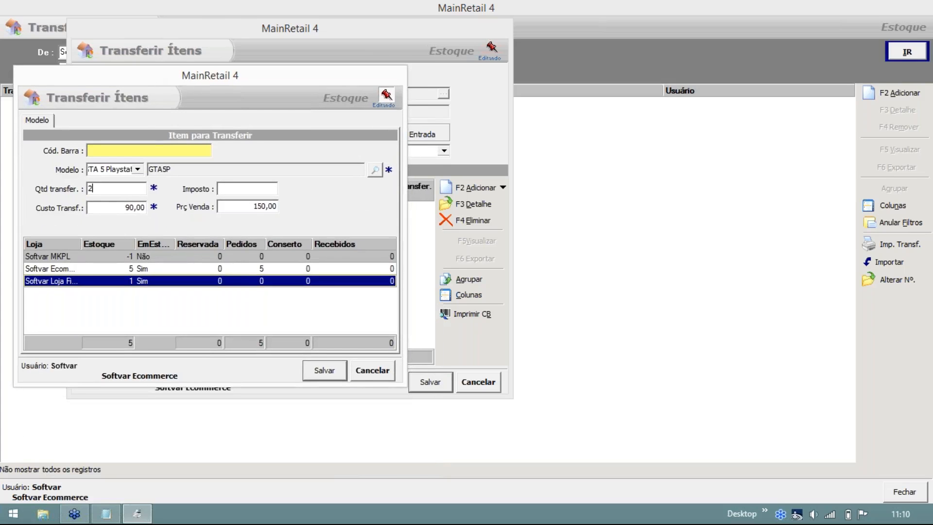
click(108, 208)
click(104, 189)
click(253, 189)
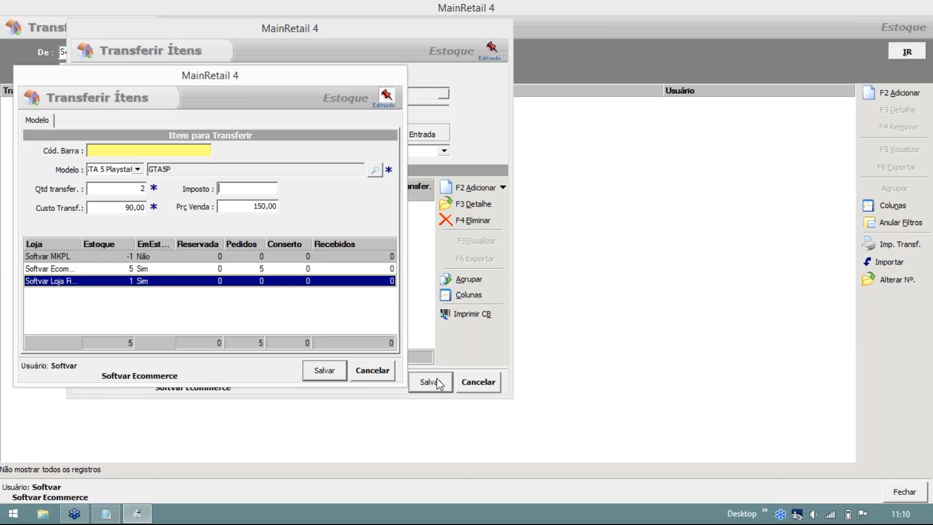
click(311, 372)
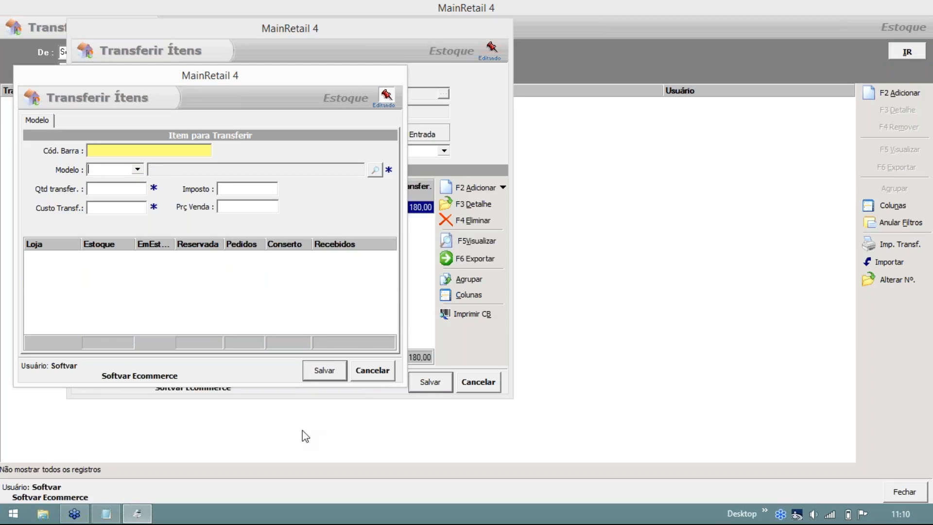
click(366, 372)
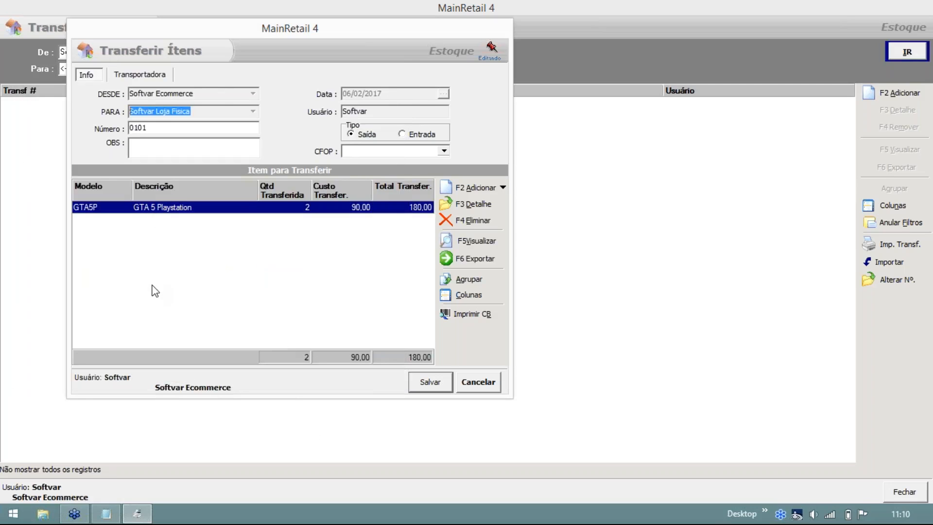
Verify the GTA5P line details, save the whole transfer, and close the transfers window.
drag(286, 26, 250, 28)
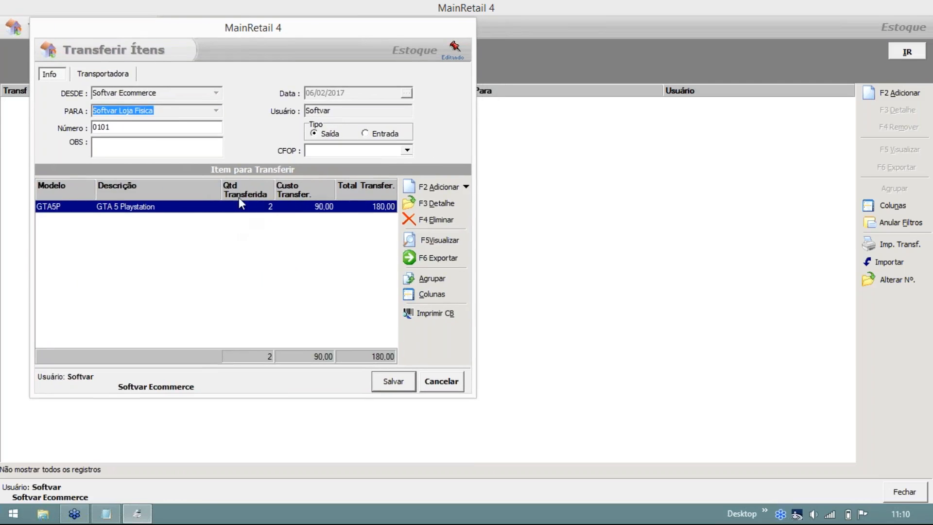
double_click(58, 207)
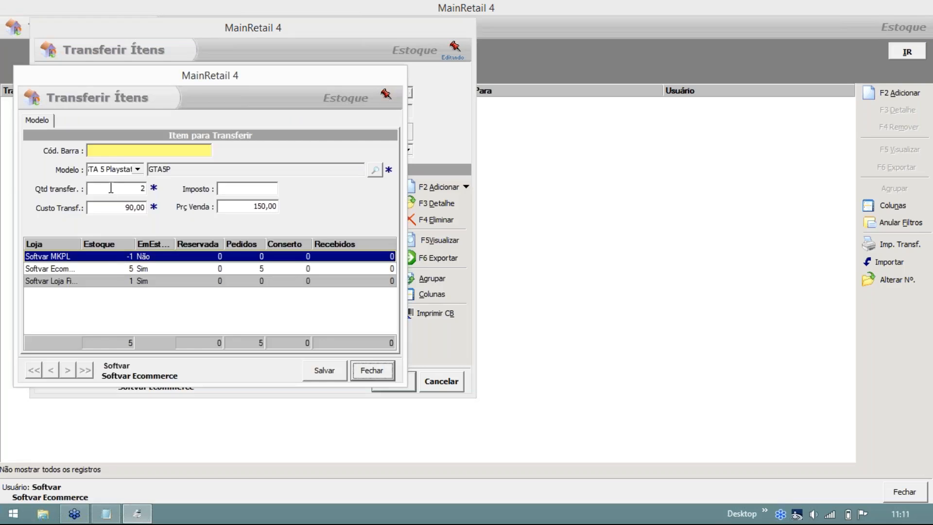
click(112, 169)
drag(175, 170, 149, 169)
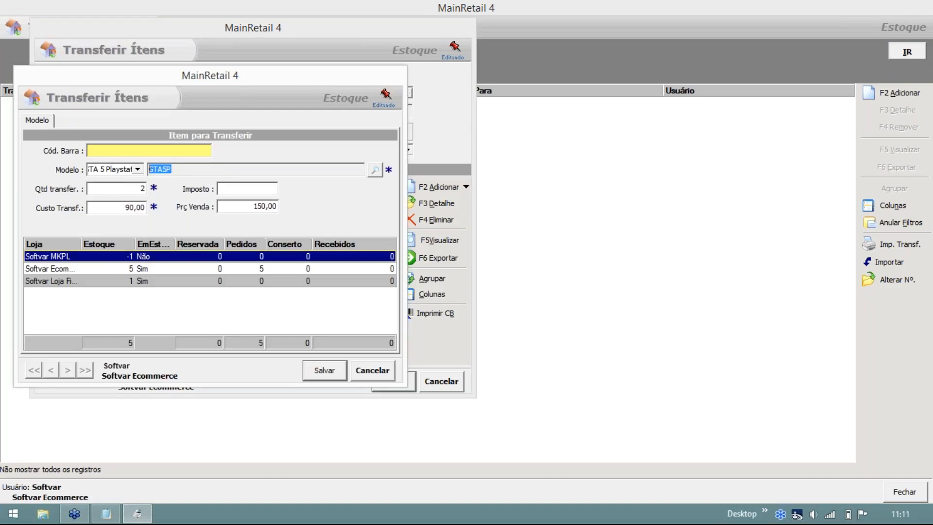
click(323, 370)
click(389, 382)
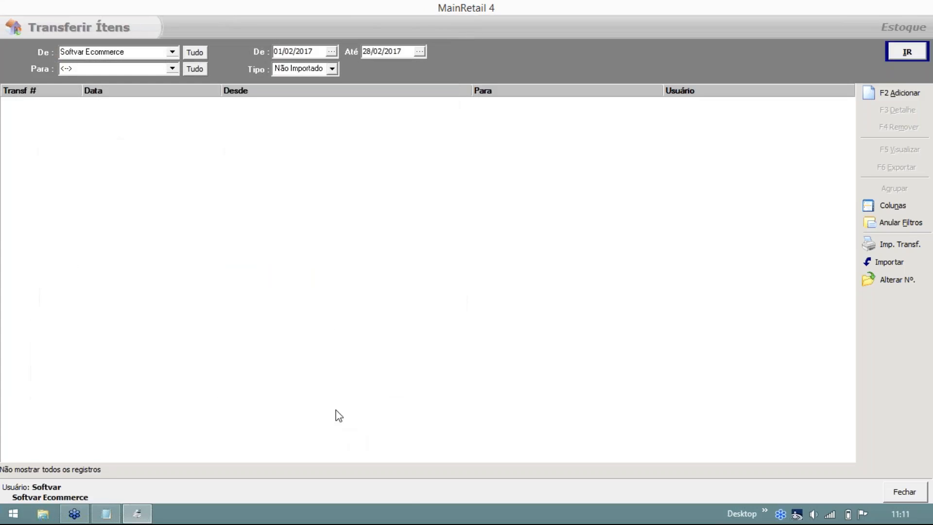
click(909, 53)
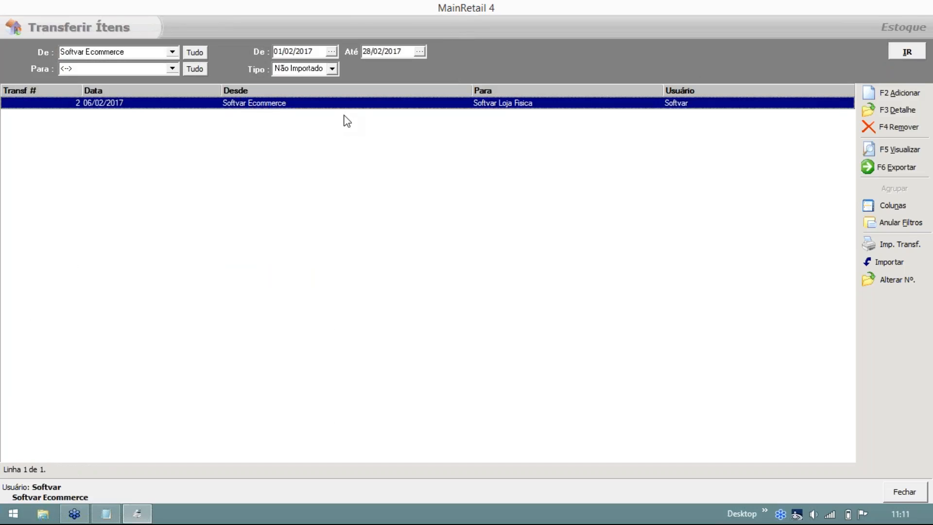
key(Escape)
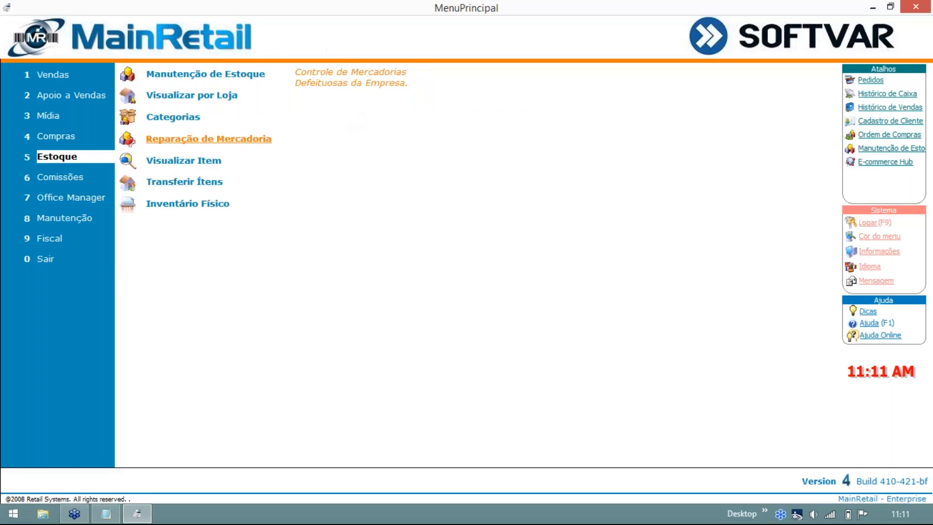
click(192, 161)
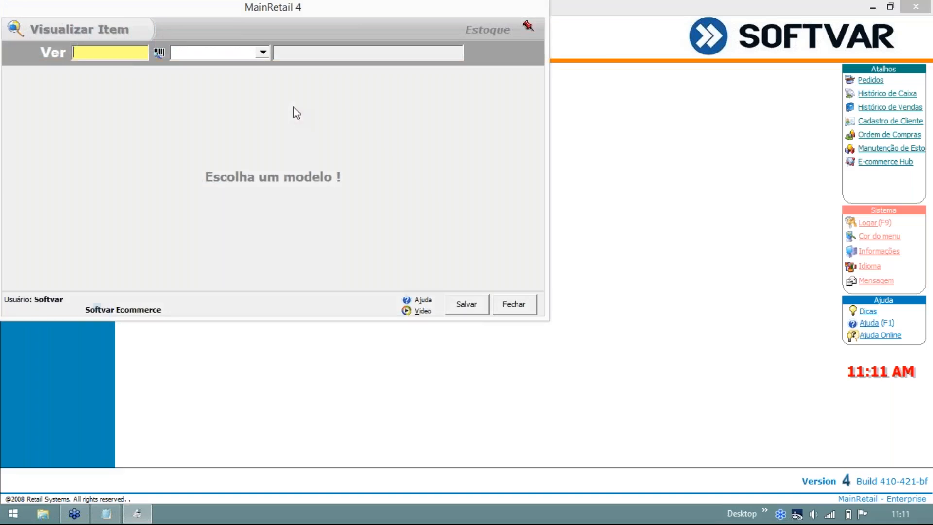
click(202, 54)
click(216, 69)
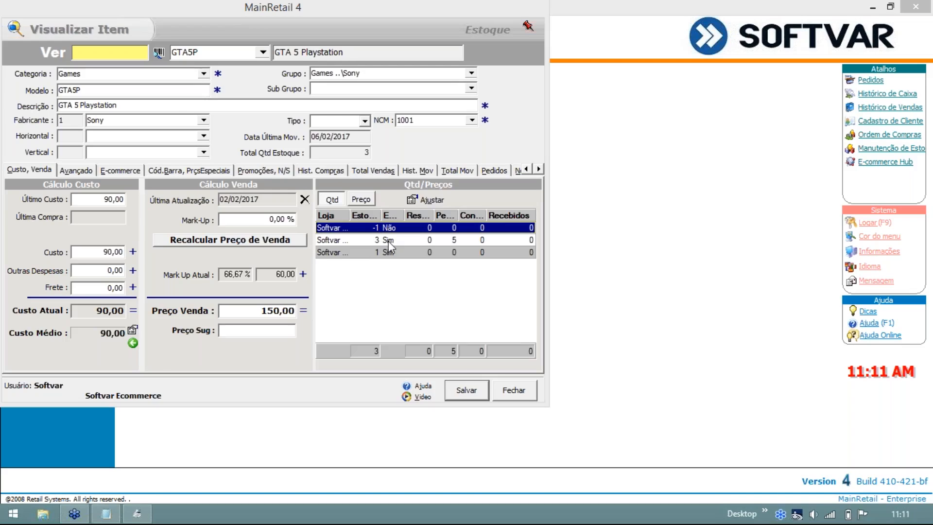
click(399, 253)
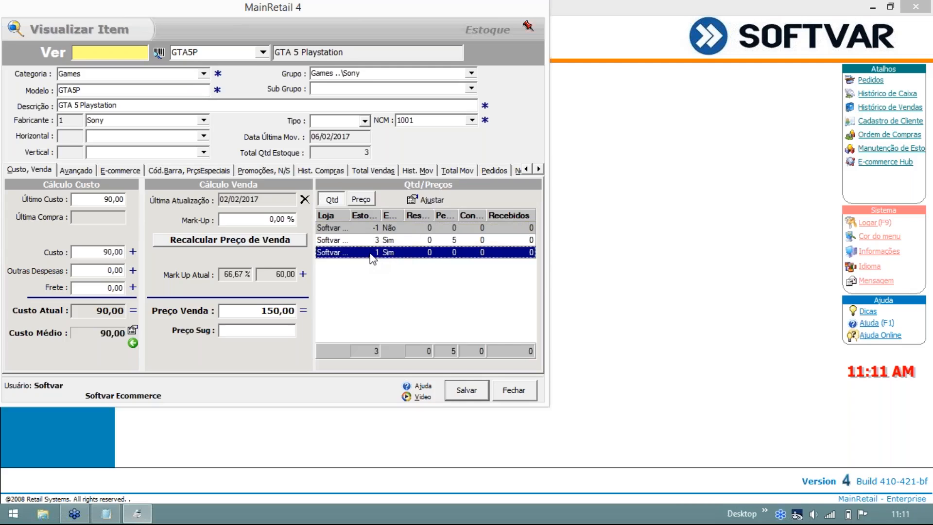
click(374, 241)
click(380, 255)
click(378, 243)
click(378, 250)
click(376, 252)
click(425, 170)
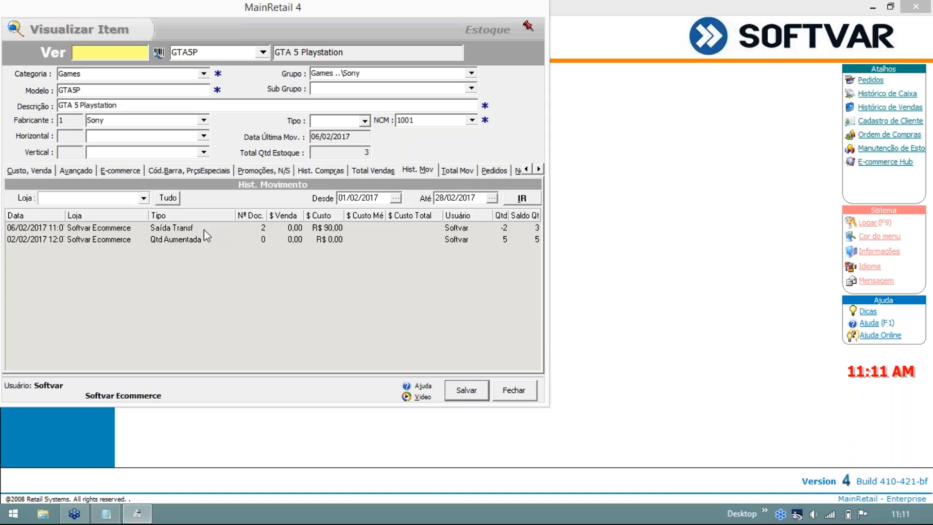
click(178, 237)
click(182, 227)
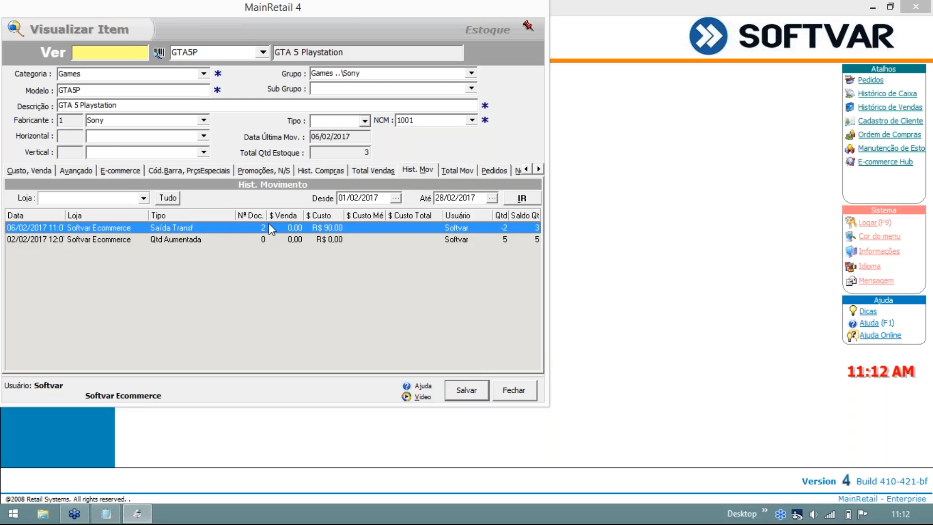
key(Escape)
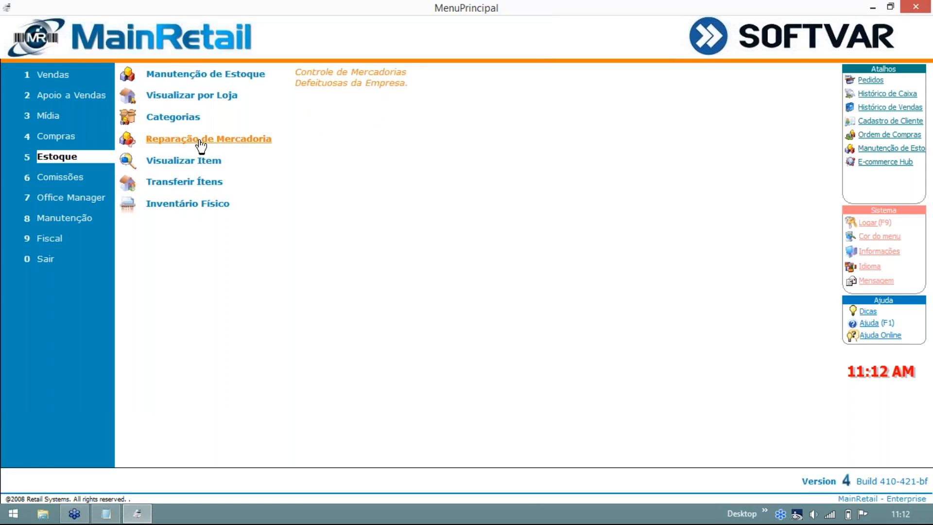
Preview the printable Imp. Transf. report for transfer 0101, then close it and select transfer 2.
click(187, 189)
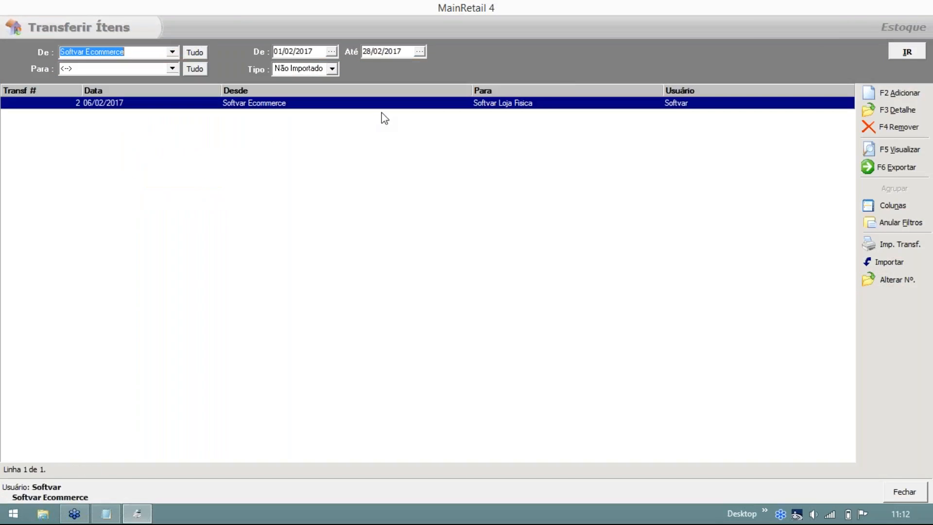
click(660, 268)
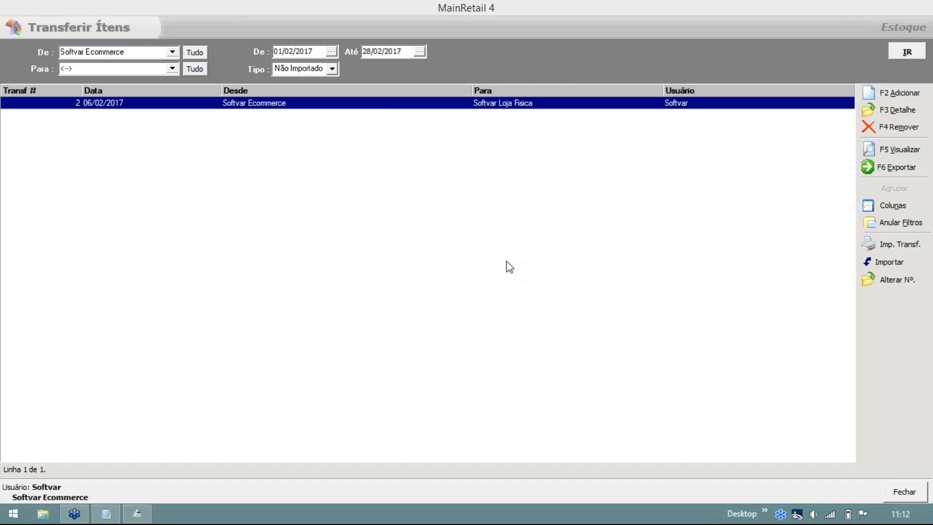
click(921, 246)
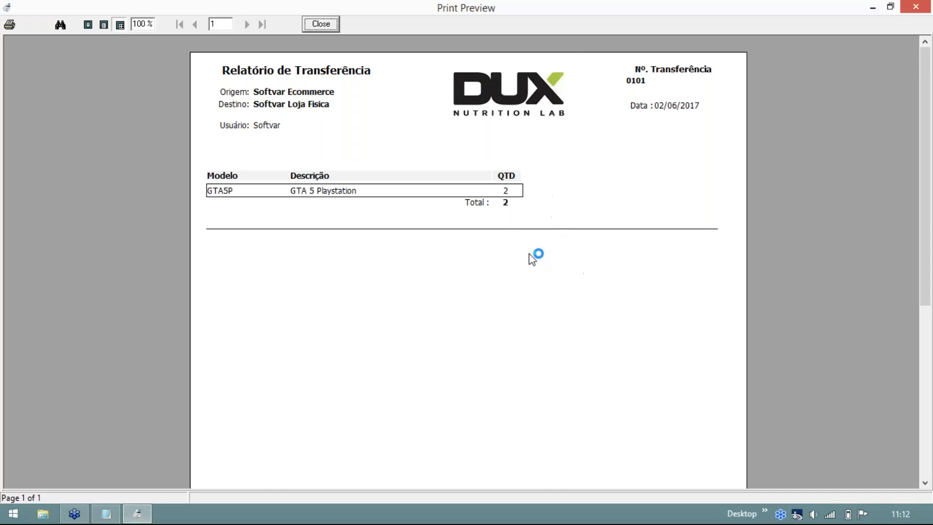
drag(431, 8, 422, 24)
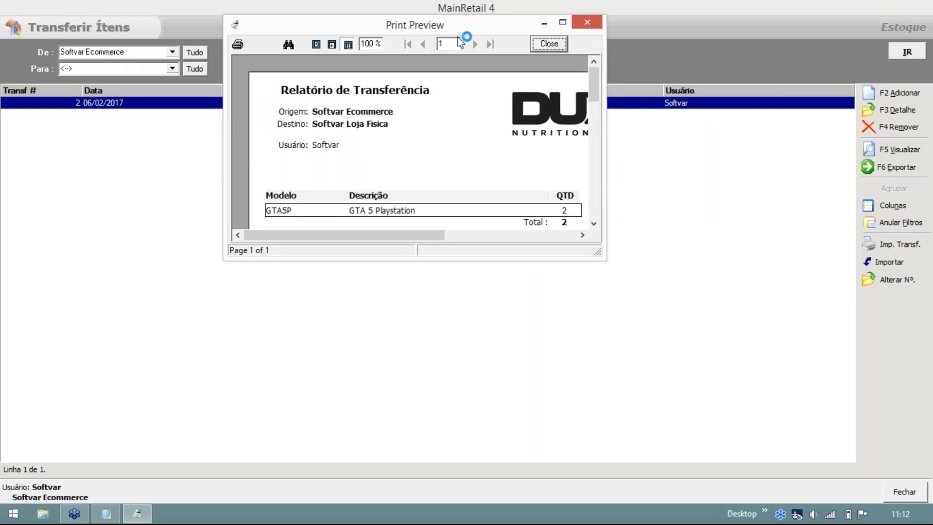
drag(596, 258, 780, 284)
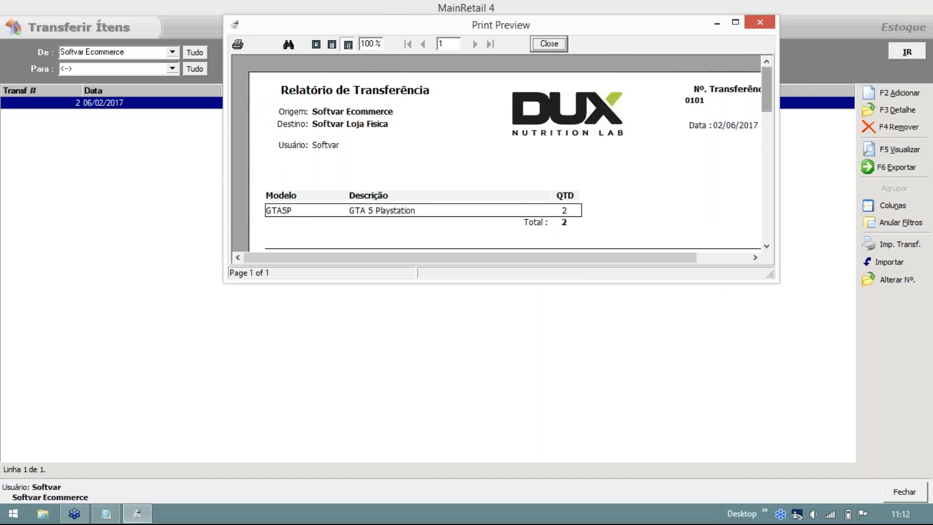
scroll(766, 99, down, 3)
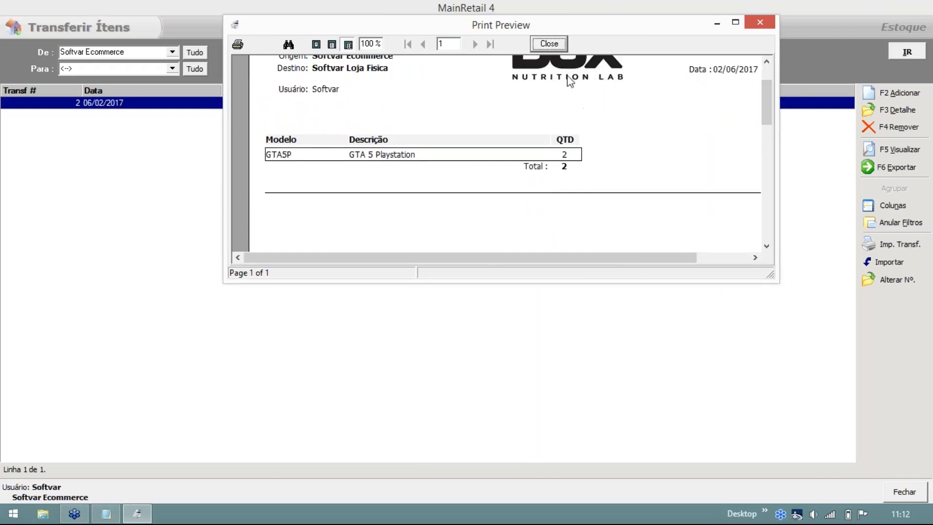
click(559, 46)
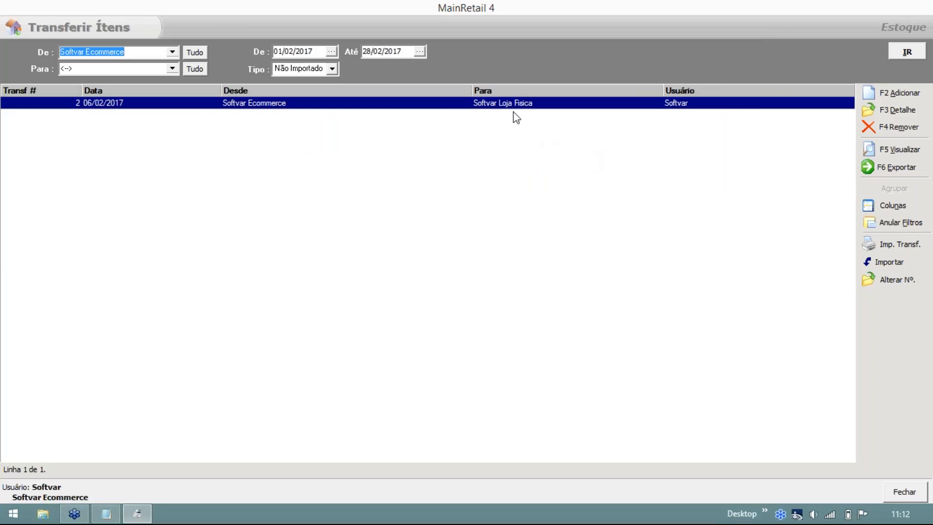
click(494, 104)
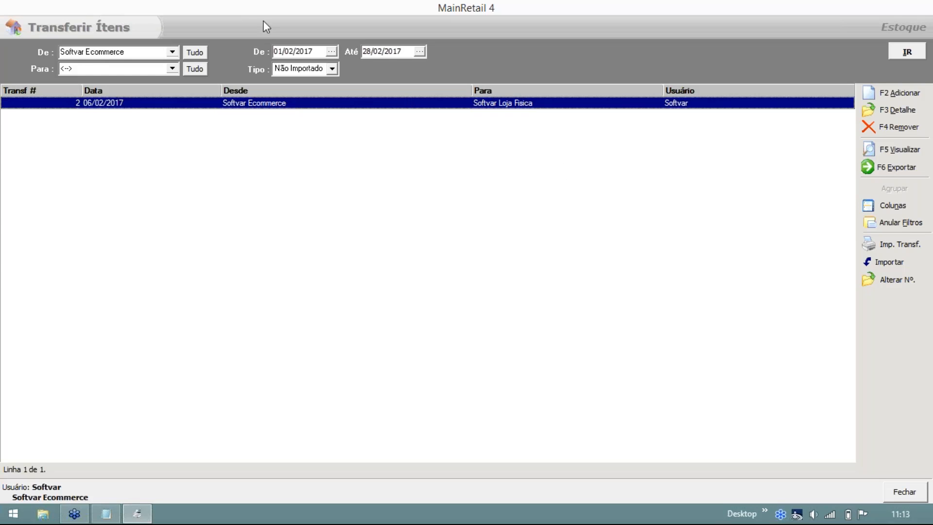
Import transfer number 0101 with the Importar tool.
click(891, 263)
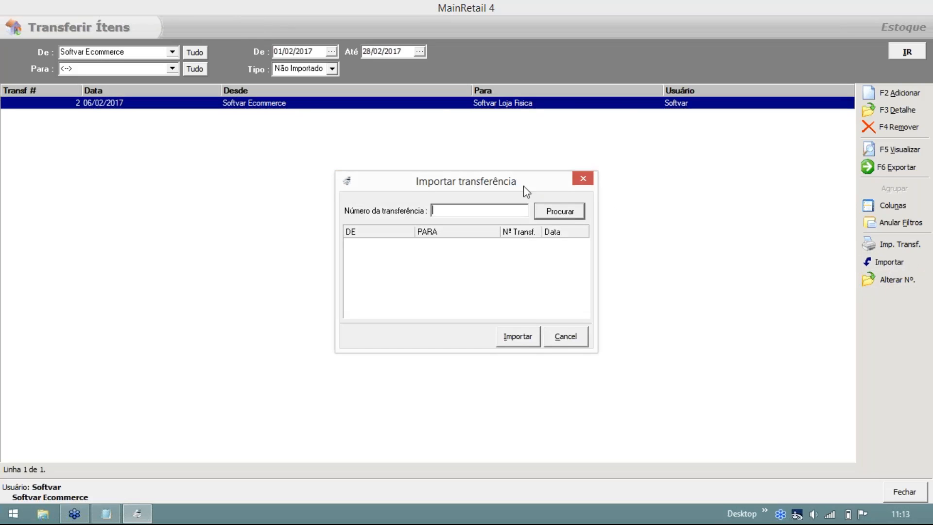
drag(523, 186, 558, 111)
click(590, 134)
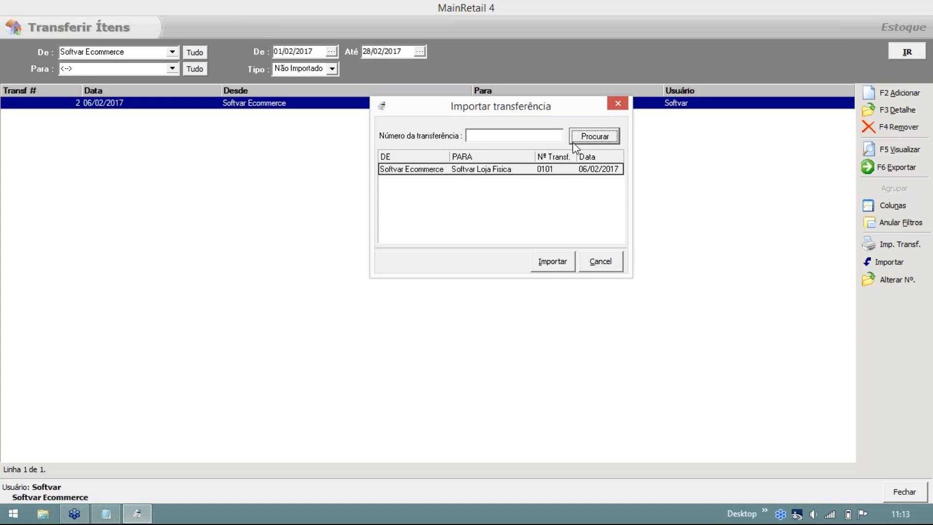
click(533, 135)
text(0101)
click(553, 263)
Save the imported transfer, accept printing, and close the report preview.
drag(448, 83, 392, 39)
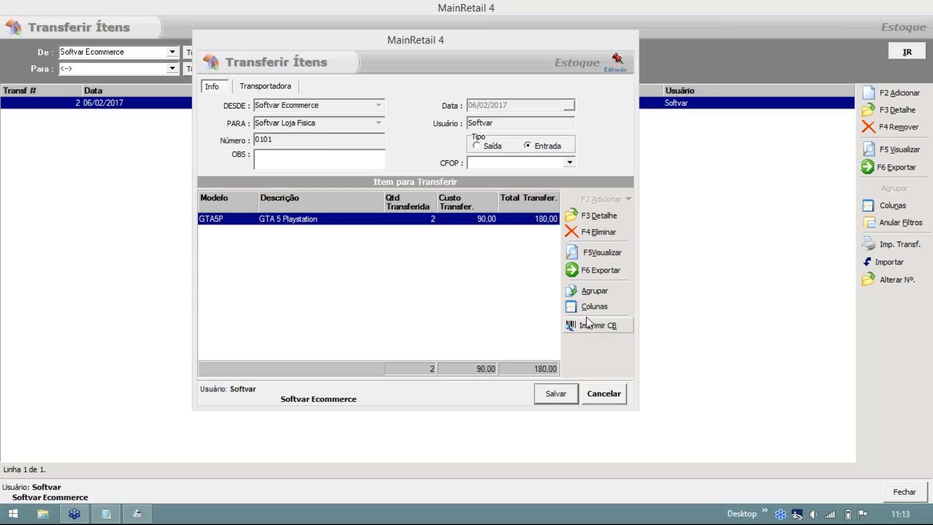
click(558, 395)
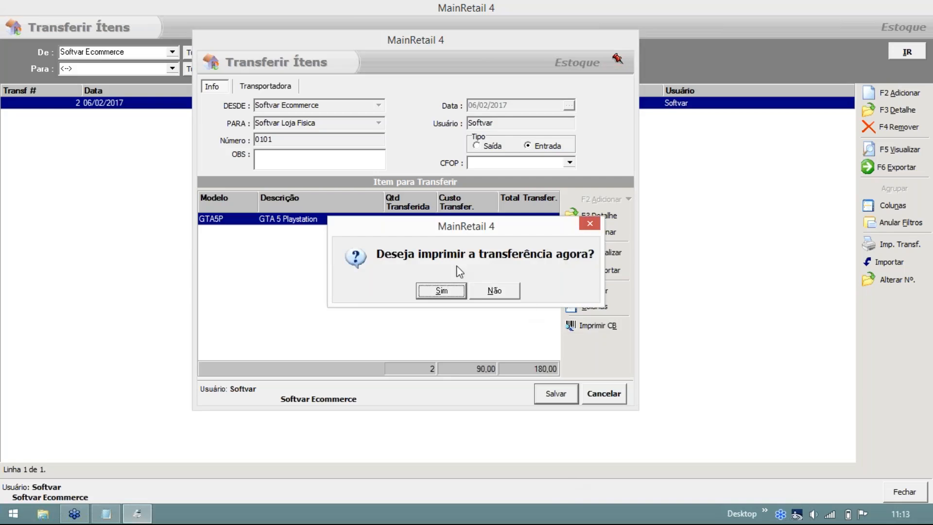
click(446, 293)
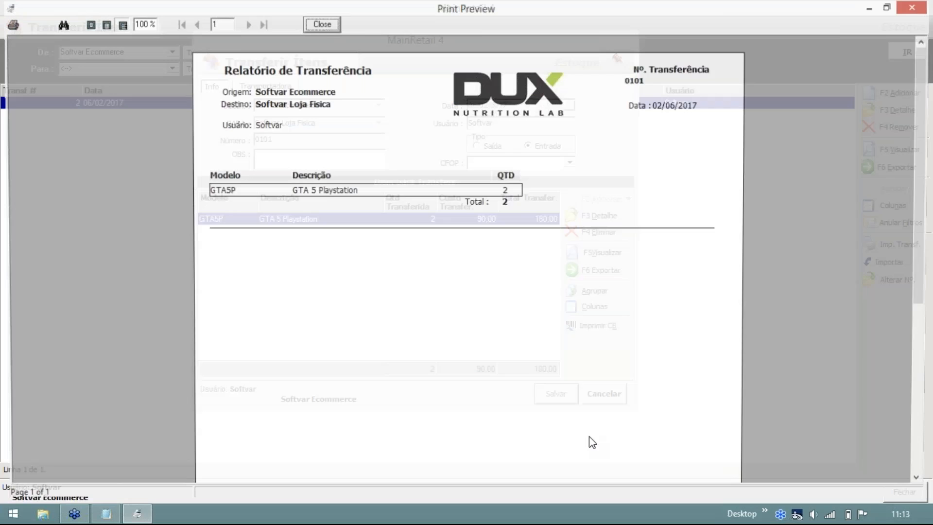
click(318, 24)
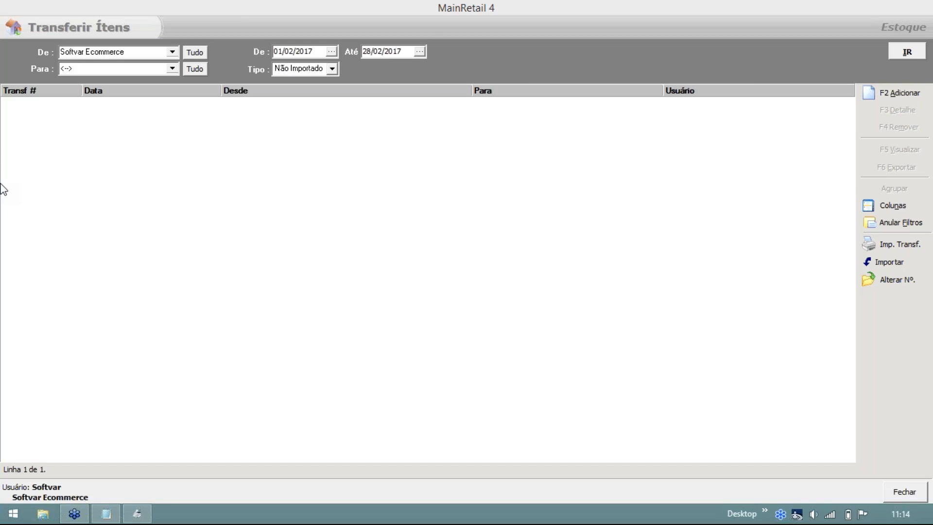
Inspect GTA5P's per-store stock in Estoque > Visualizar Item's Qtd/Preços rows.
click(906, 487)
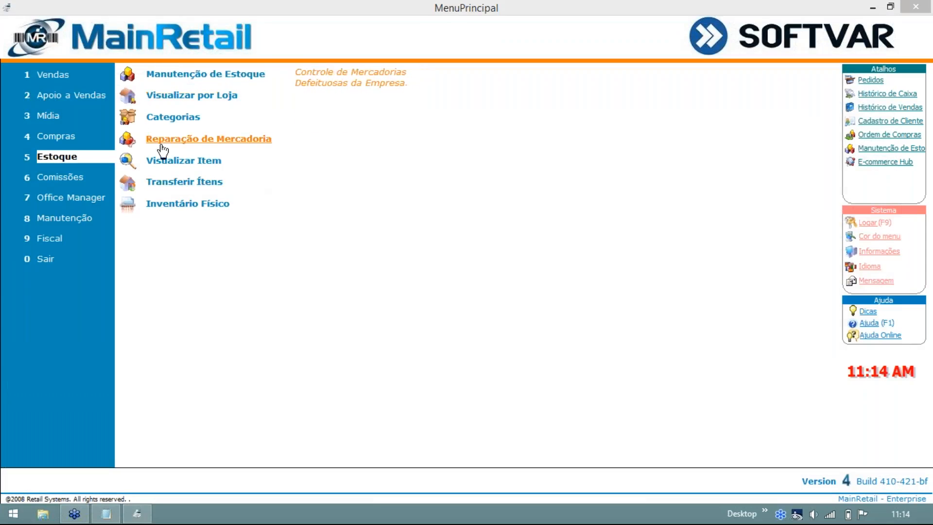
mouse_move(77, 155)
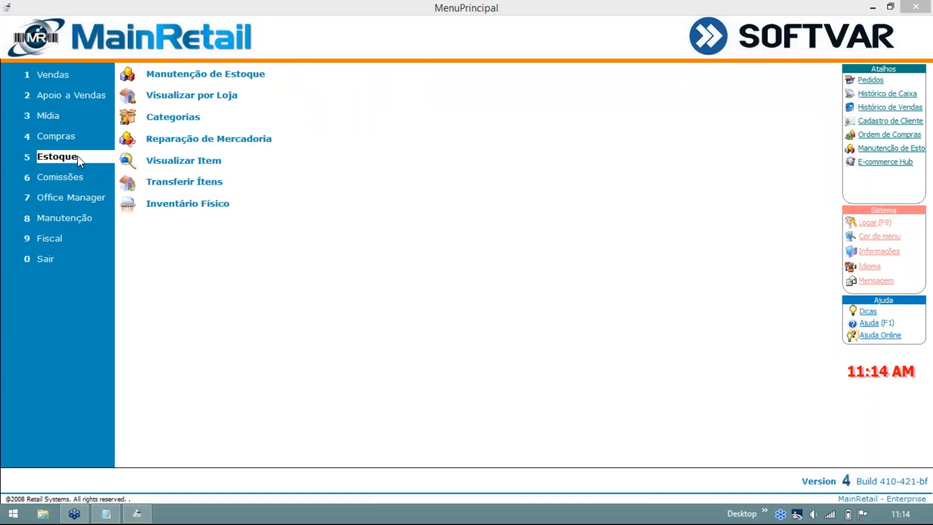
click(184, 161)
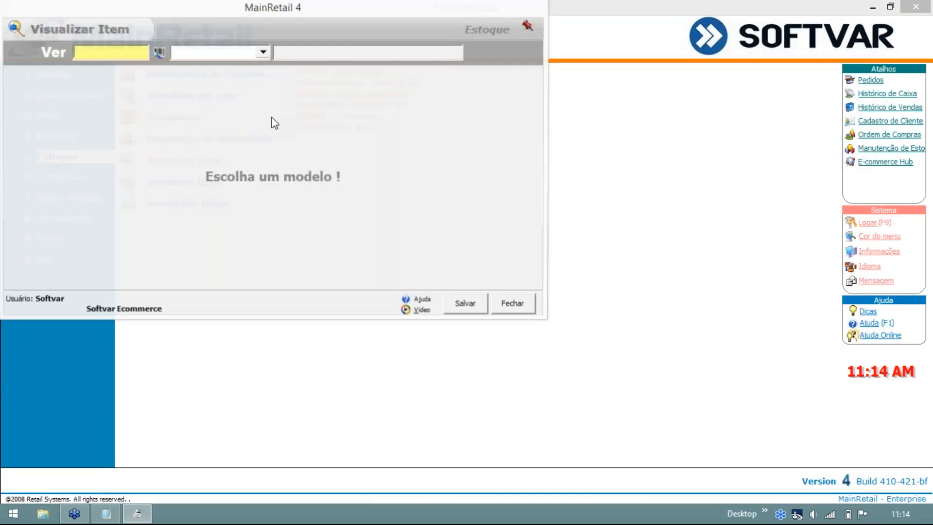
click(263, 53)
click(223, 73)
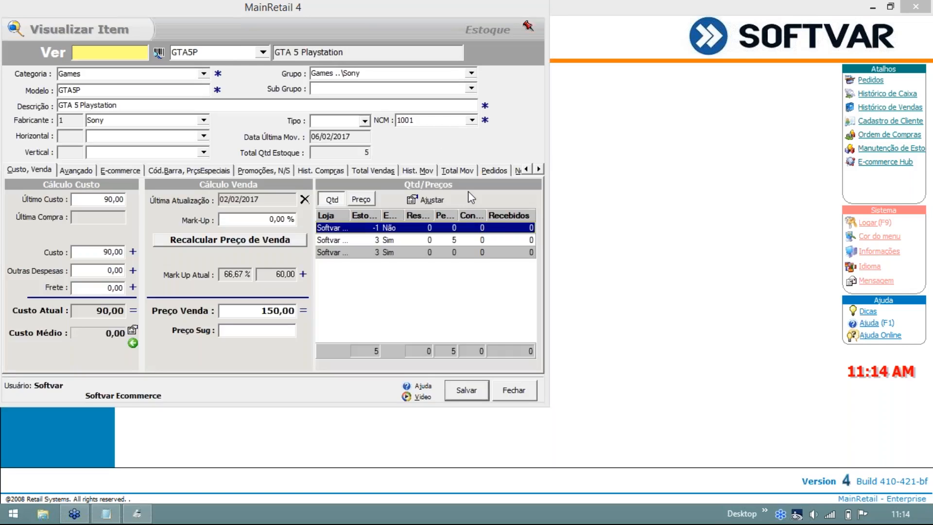
click(379, 245)
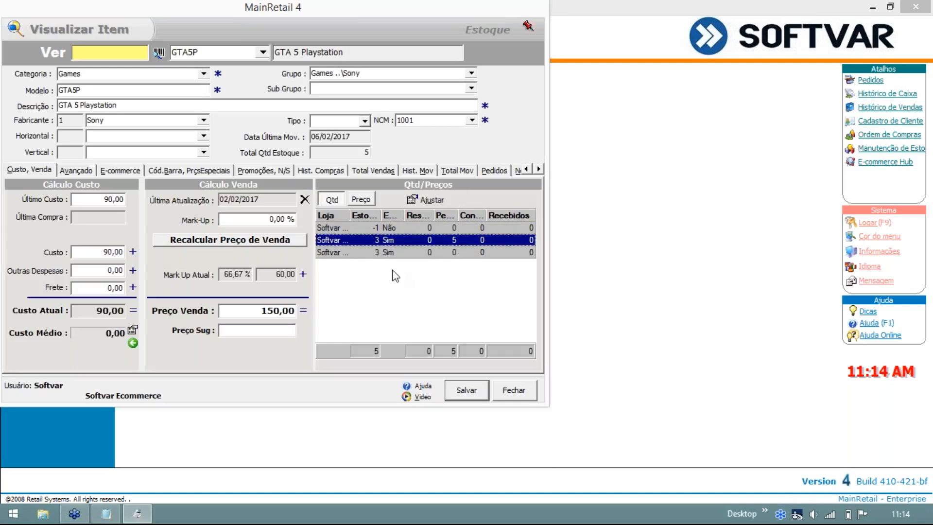
click(379, 253)
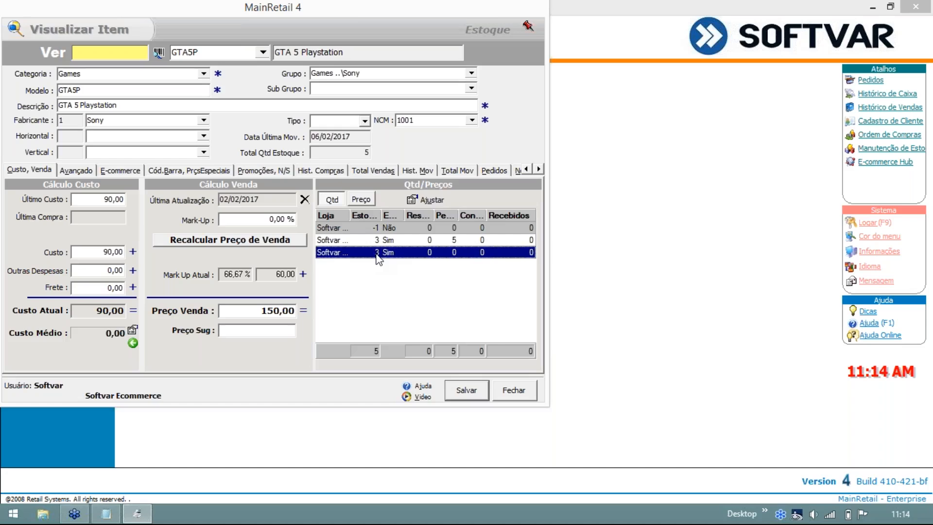
key(Escape)
Bring up Fiscal > Envio de NFe and its document origin list.
click(60, 240)
click(163, 166)
click(121, 28)
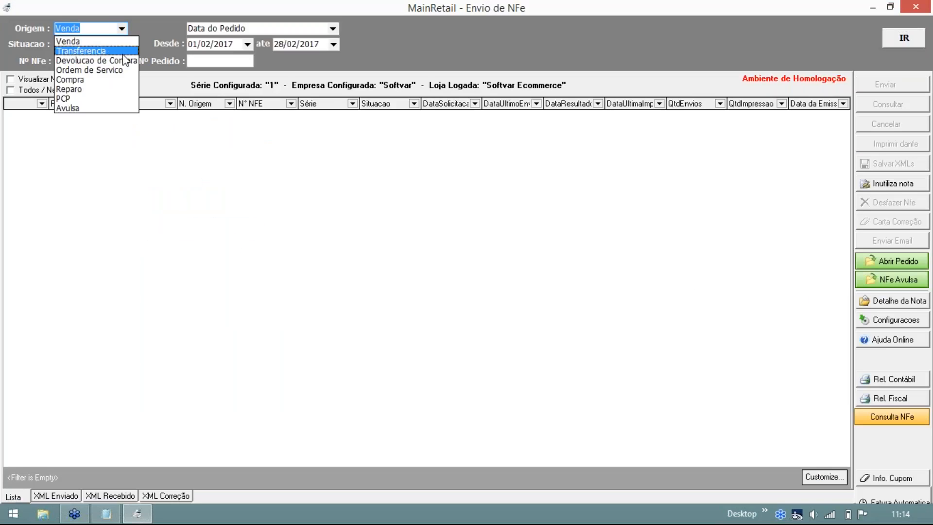
Filter origin to Transferencia, load pending transfers, and tick transfer 0101 for sending.
click(123, 51)
click(905, 38)
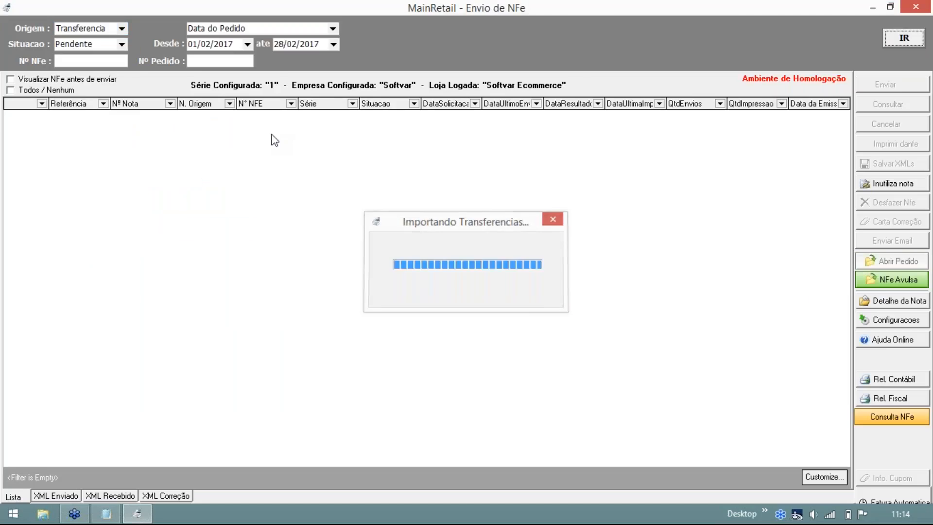
click(21, 117)
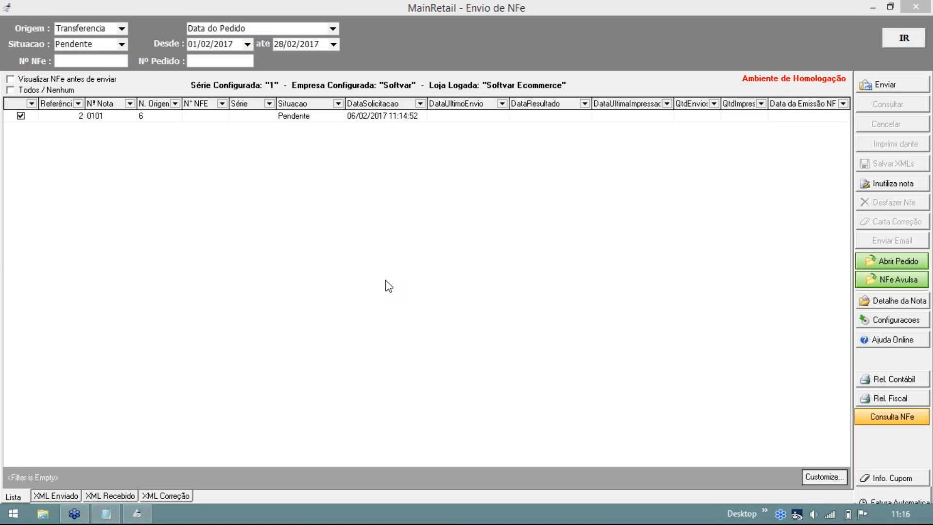
Close Envio de NFe, then open and cancel a Reparação de Mercadoria entry.
click(907, 8)
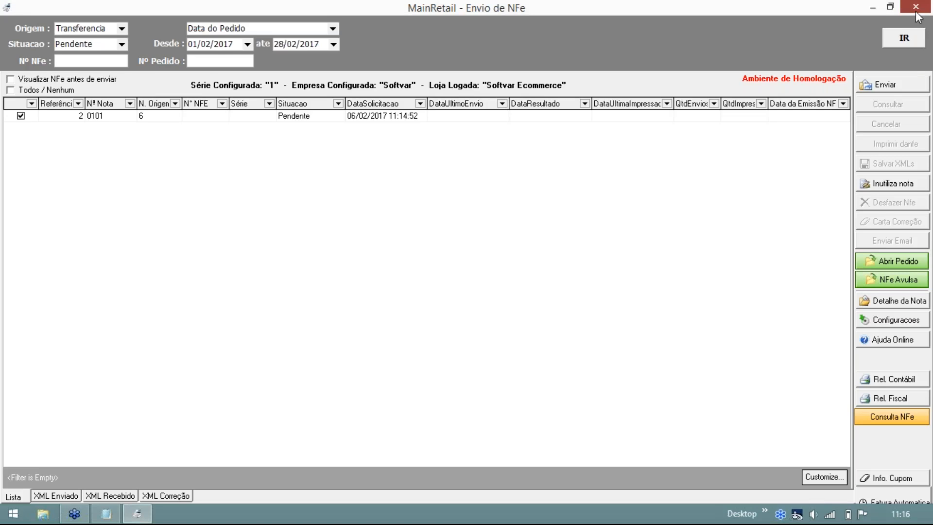
click(78, 161)
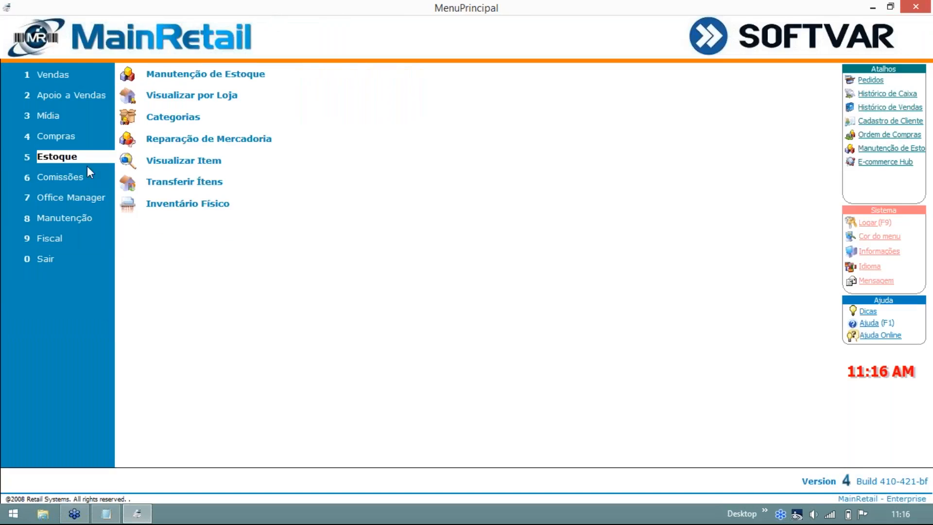
click(169, 145)
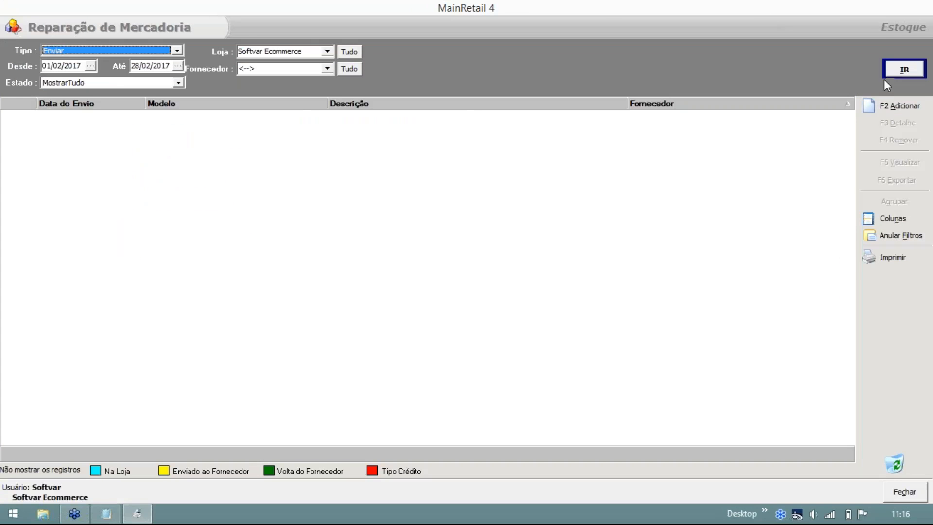
click(890, 107)
drag(388, 92, 170, 35)
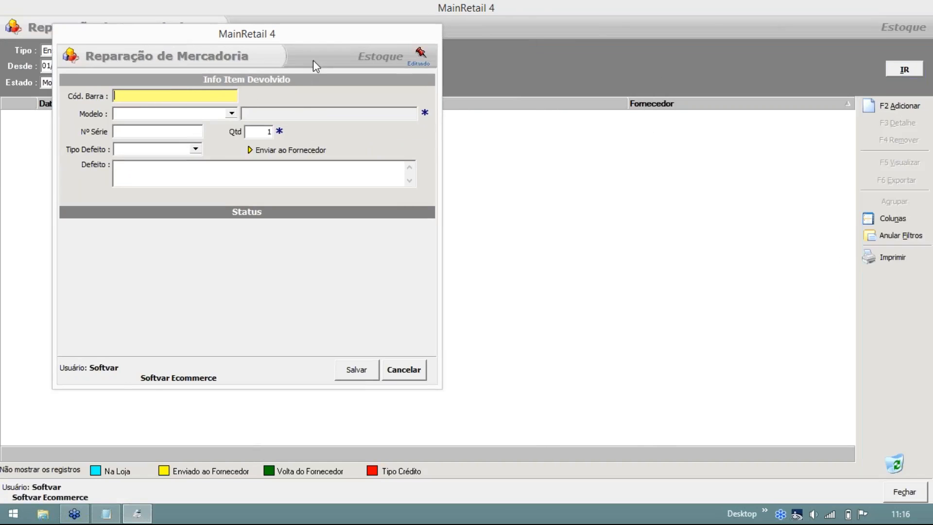
key(Escape)
key(Escape)
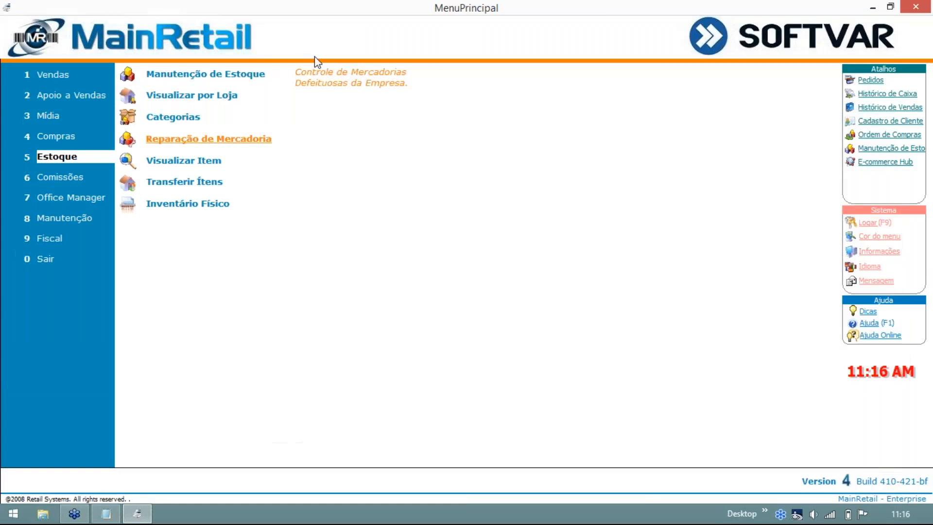
Start a Softvar Ecommerce transfer, discard it, and show the 8 Manutenção menu.
click(184, 182)
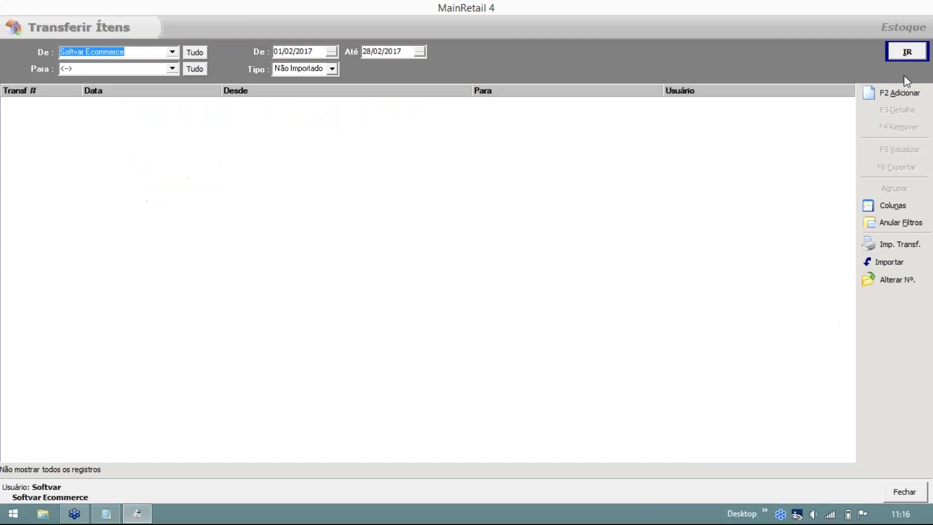
click(902, 96)
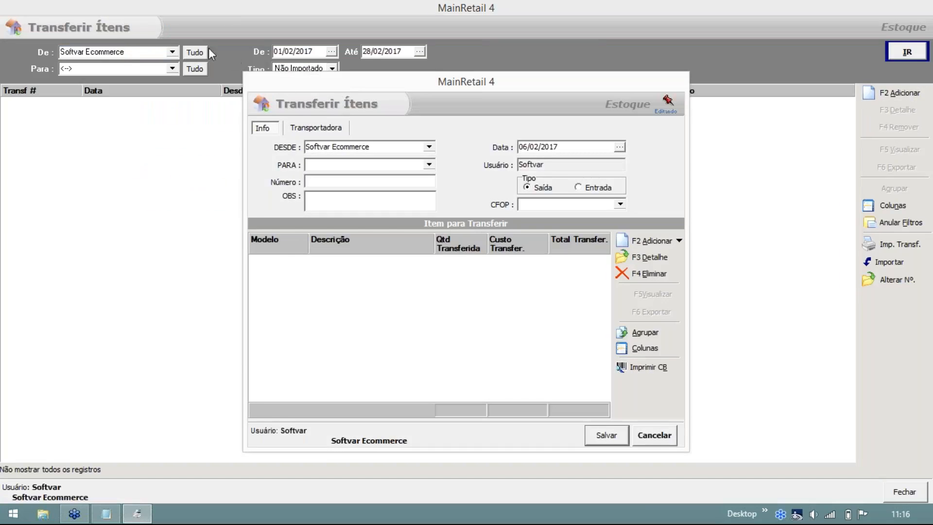
drag(272, 74, 191, 39)
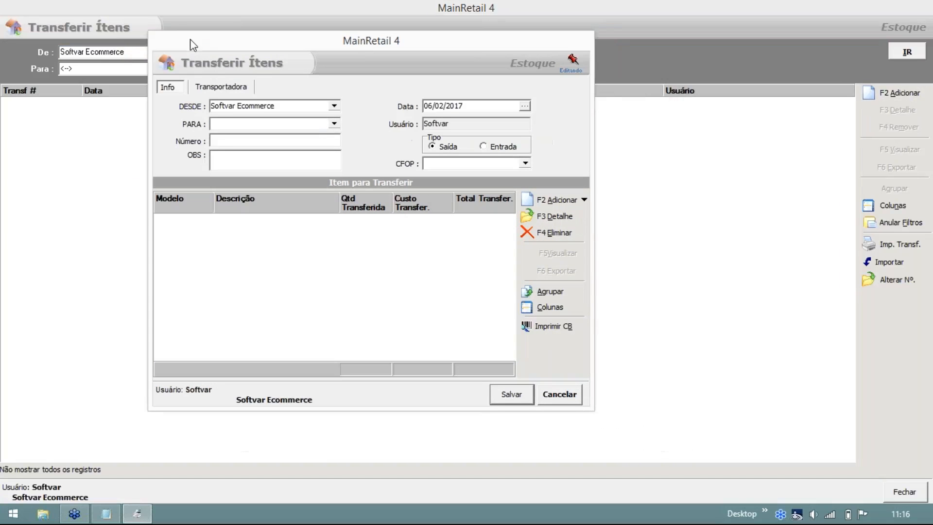
click(336, 106)
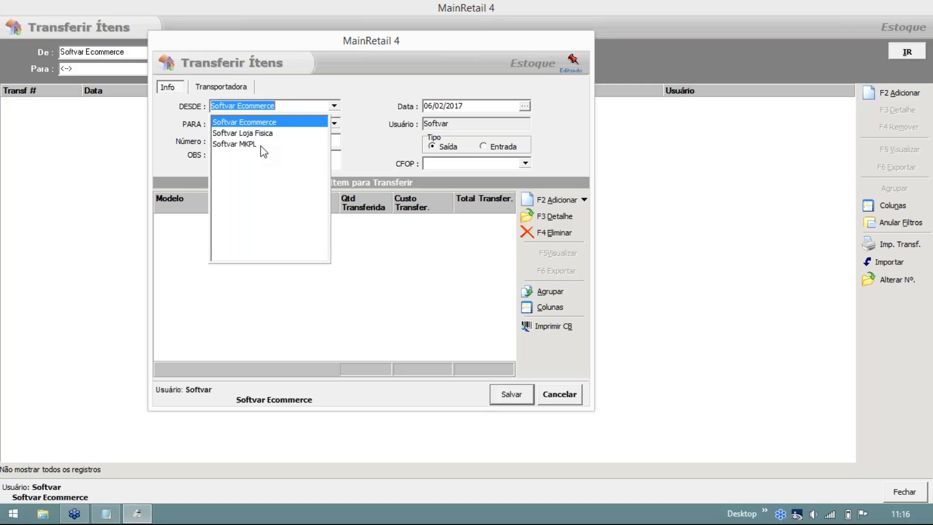
click(335, 109)
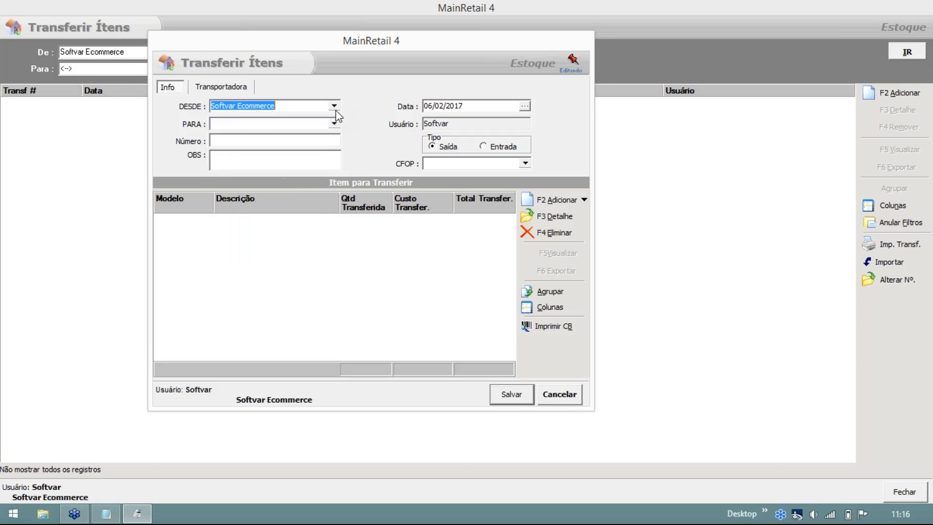
click(335, 108)
click(400, 62)
click(621, 184)
drag(497, 35, 245, 31)
click(305, 390)
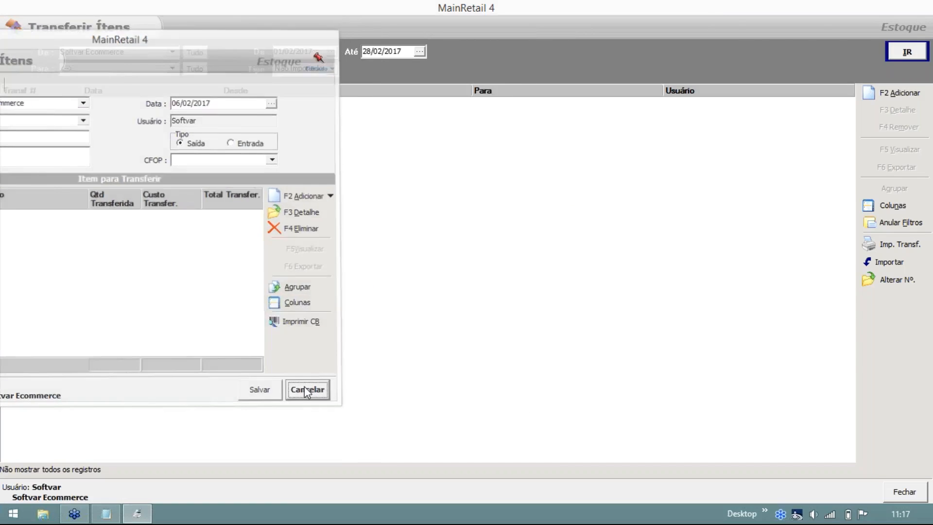
key(Escape)
click(104, 218)
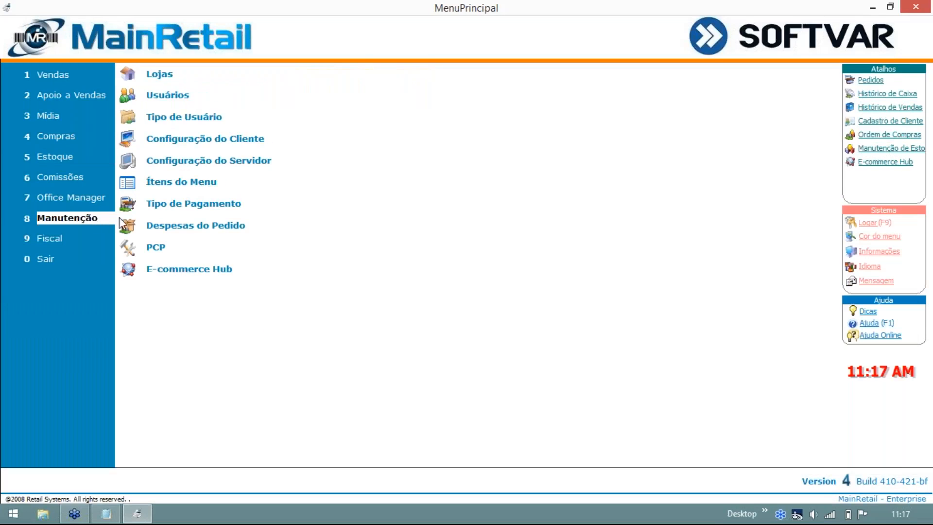
Remove the first user's access to the Softvar MKPL store and save the user.
click(183, 121)
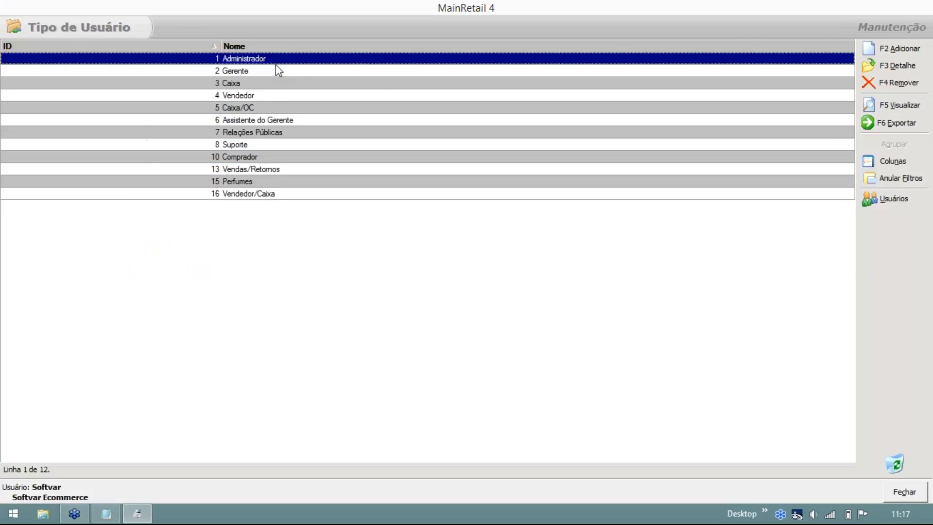
key(Escape)
click(168, 95)
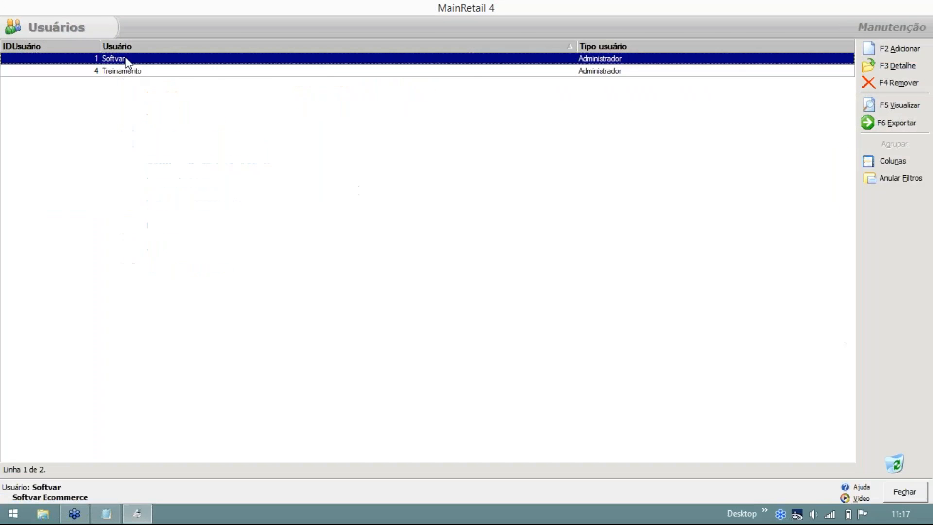
double_click(126, 60)
drag(438, 69, 250, 47)
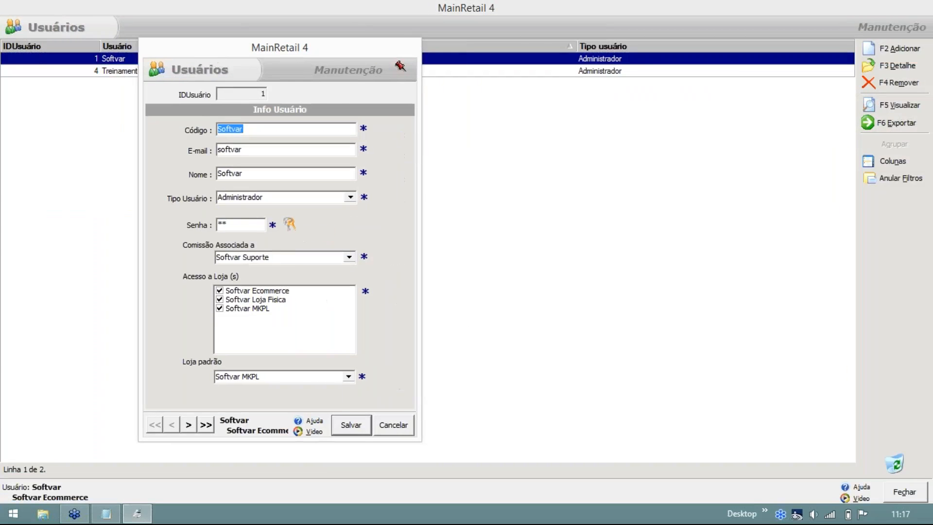
click(219, 308)
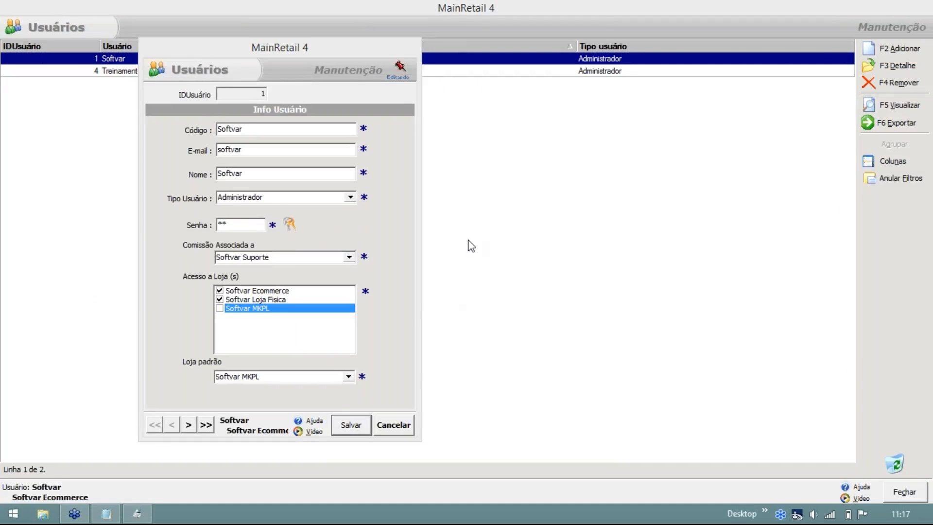
click(353, 424)
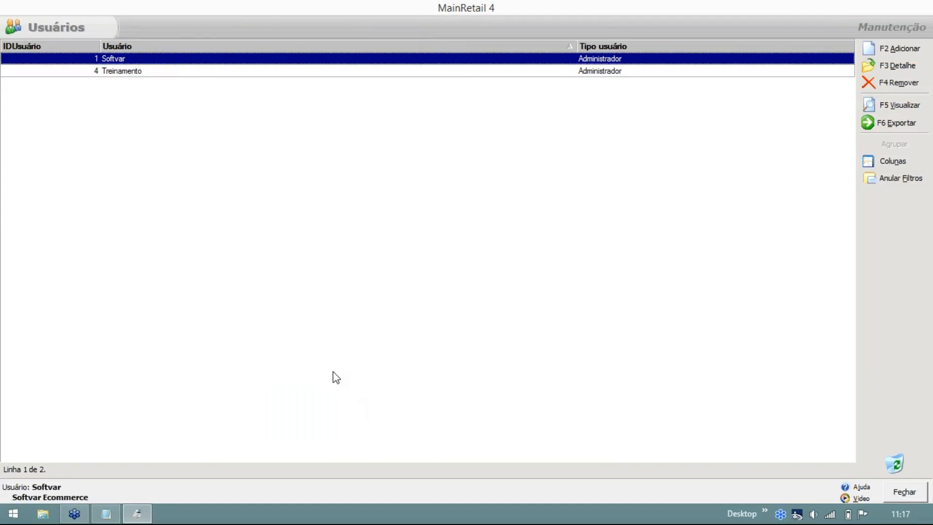
Exit and relaunch MainRetail, then open Estoque > Transferir Ítens and confirm the login.
click(905, 492)
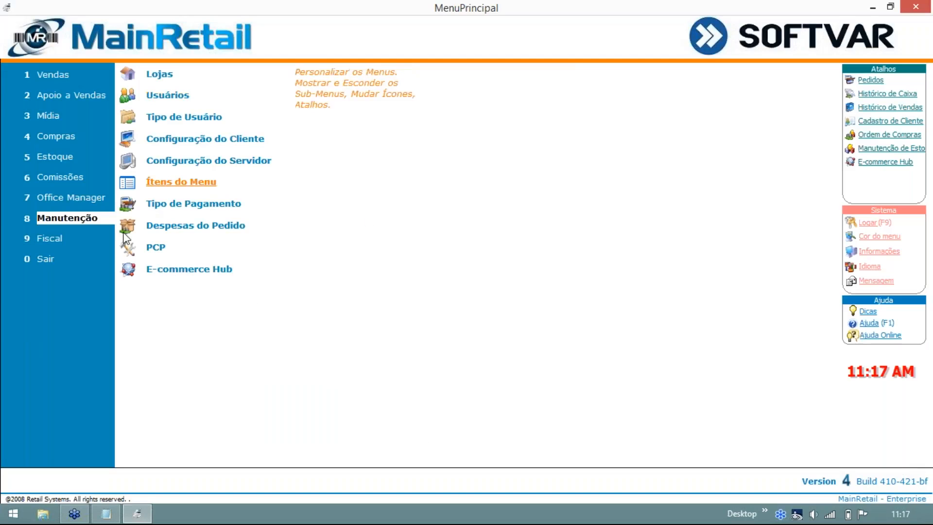
click(71, 259)
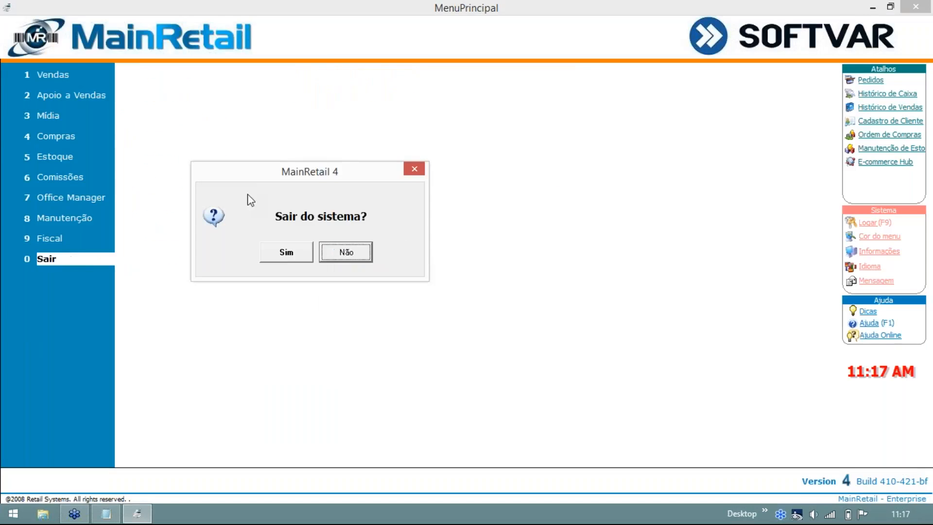
click(281, 253)
double_click(76, 170)
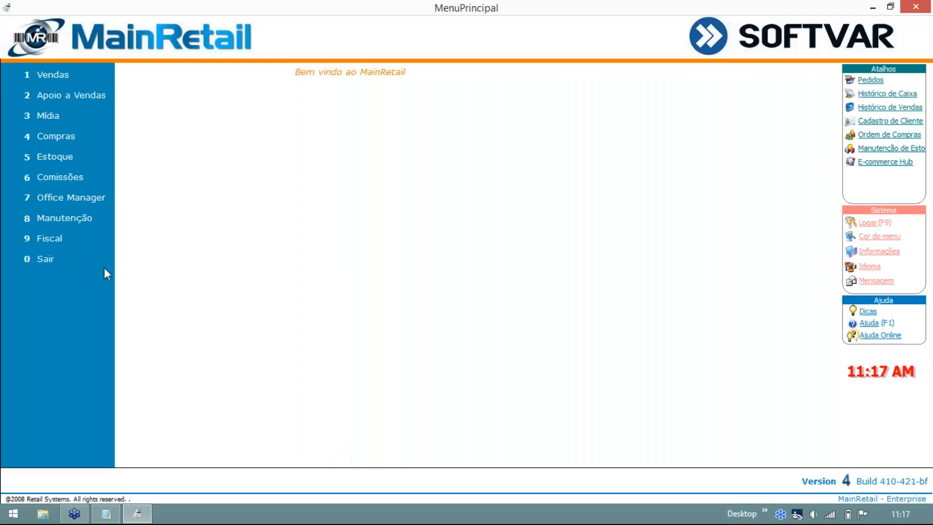
mouse_move(86, 154)
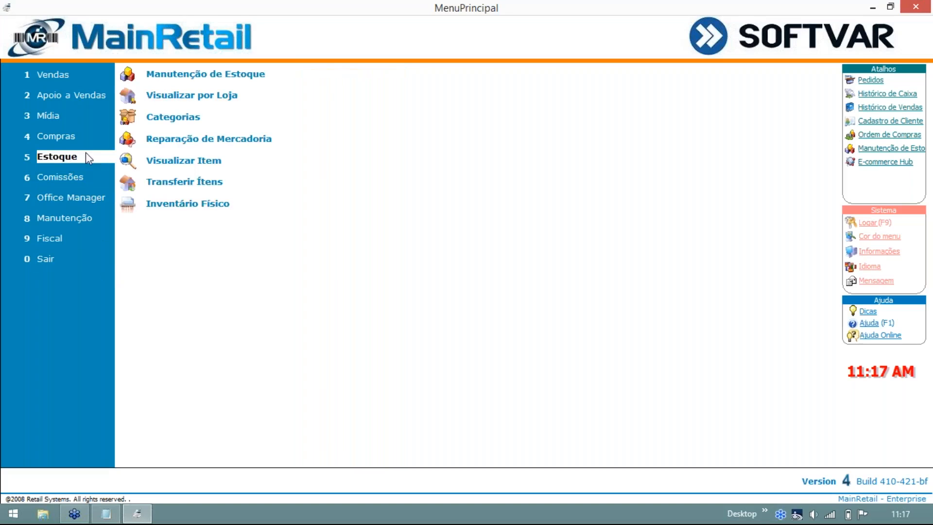
click(183, 183)
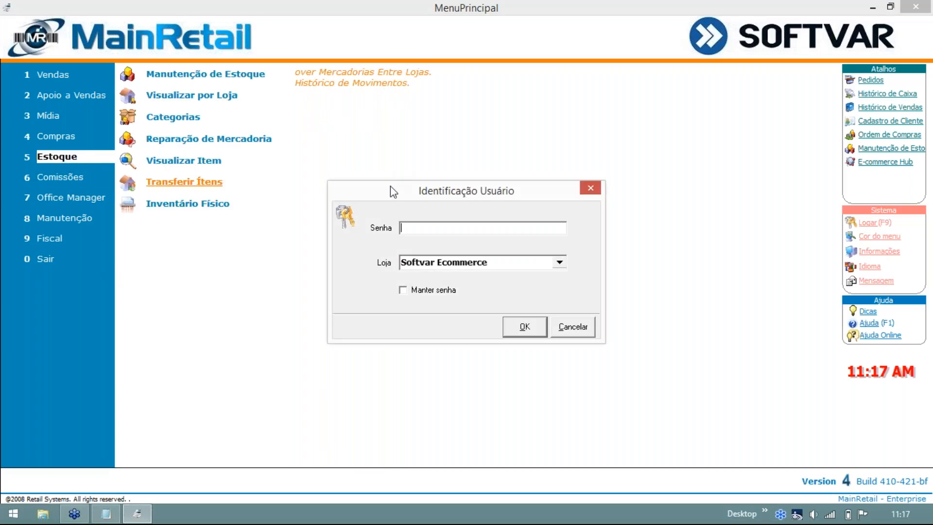
key(Return)
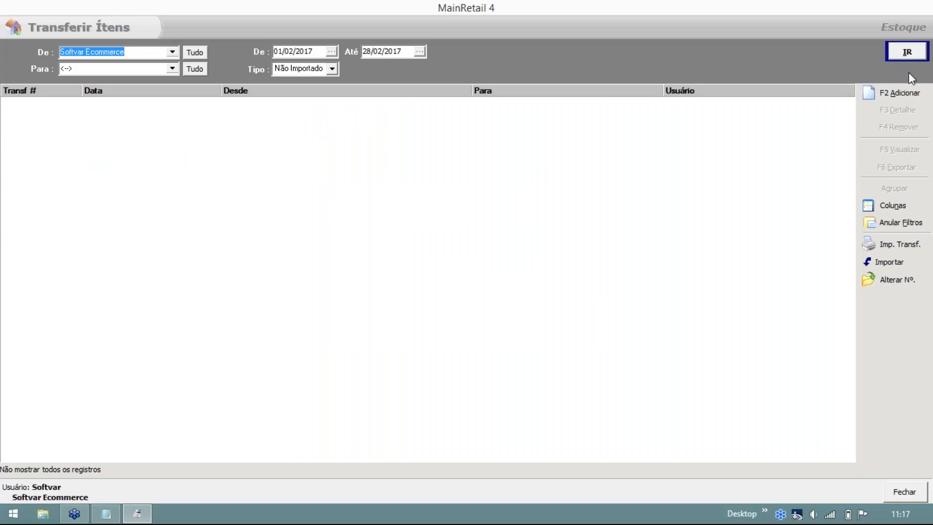
Start a new transfer, check its PARA and DESDE store lists, then cancel and close Transferir Ítens.
click(895, 92)
click(431, 166)
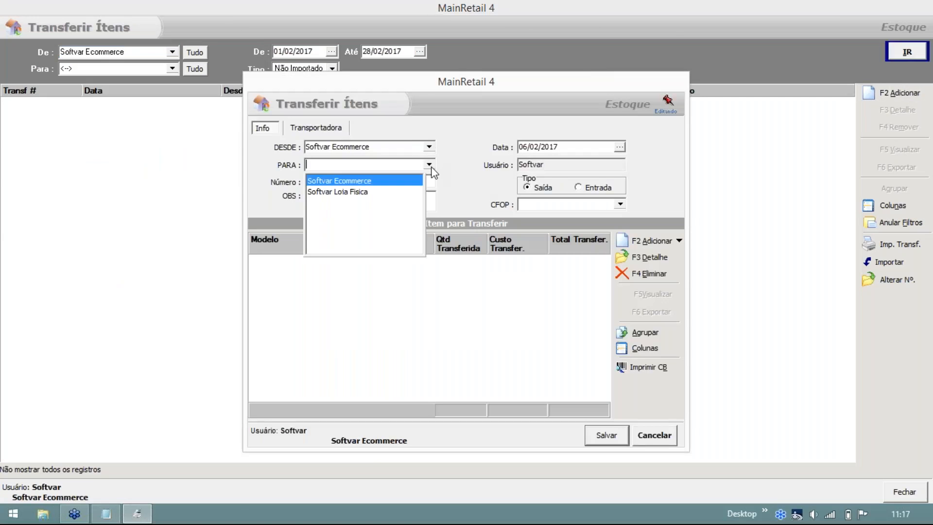
click(430, 147)
click(430, 147)
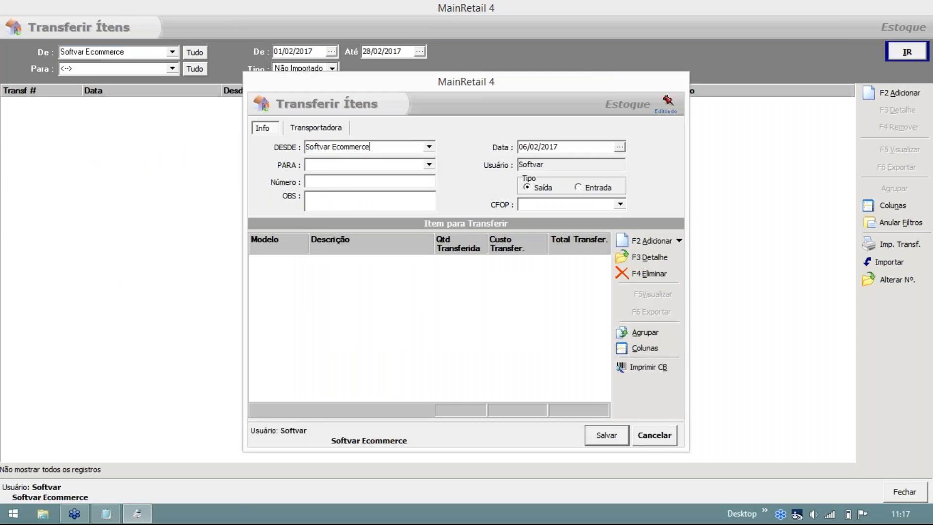
click(430, 147)
key(BackSpace)
key(BackSpace)
key(BackSpace)
key(BackSpace)
key(BackSpace)
key(BackSpace)
key(BackSpace)
key(BackSpace)
key(BackSpace)
key(BackSpace)
key(BackSpace)
key(BackSpace)
key(BackSpace)
key(BackSpace)
key(BackSpace)
key(BackSpace)
key(BackSpace)
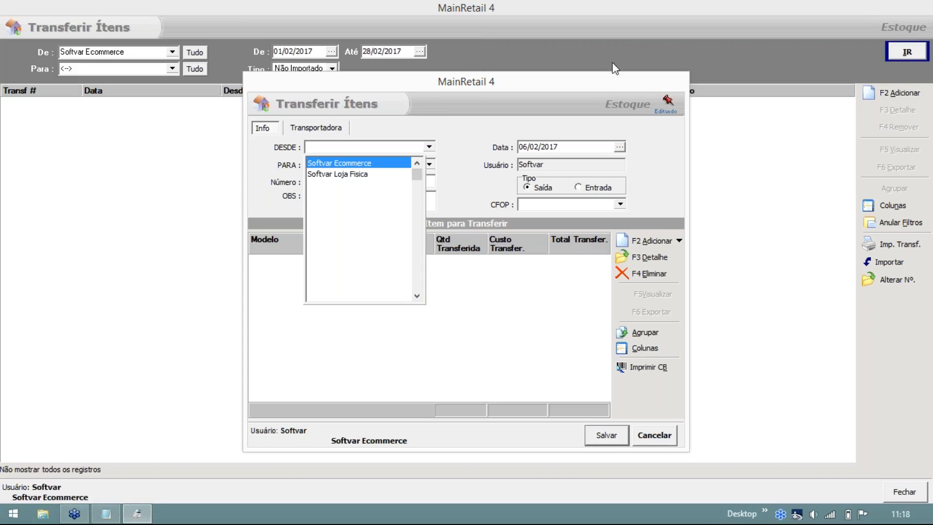
click(658, 215)
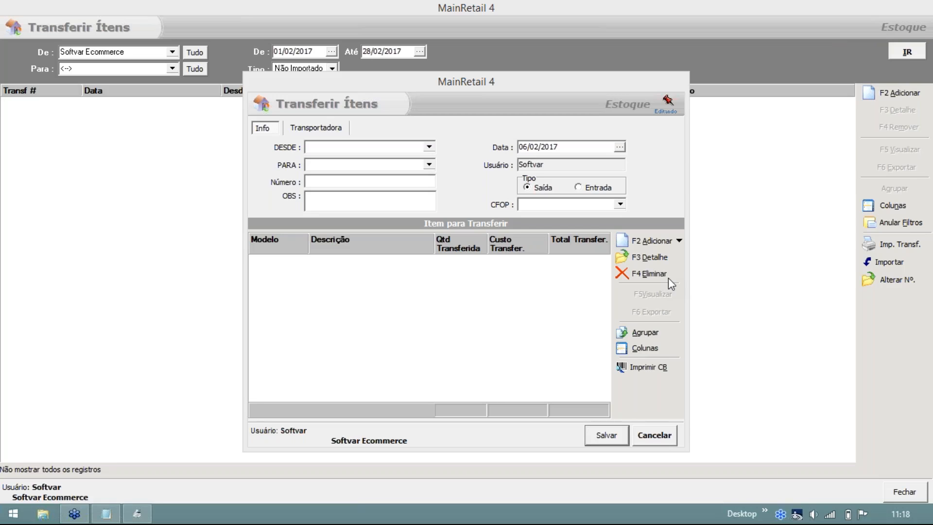
click(655, 435)
click(904, 491)
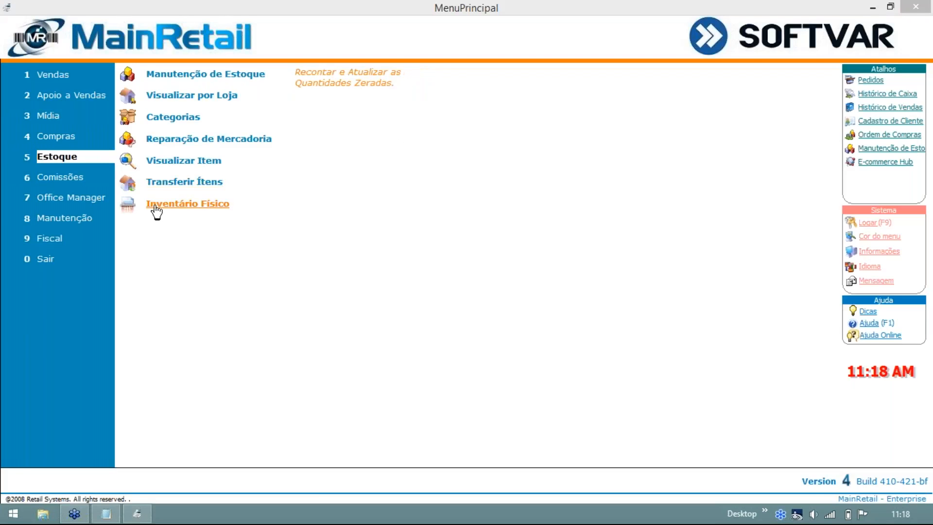
Log into Manutenção > Lojas, browse the Softvar Ecommerce, MKPL and Loja Fisica stores, and add a store.
key(8)
click(162, 77)
text(**)
key(Return)
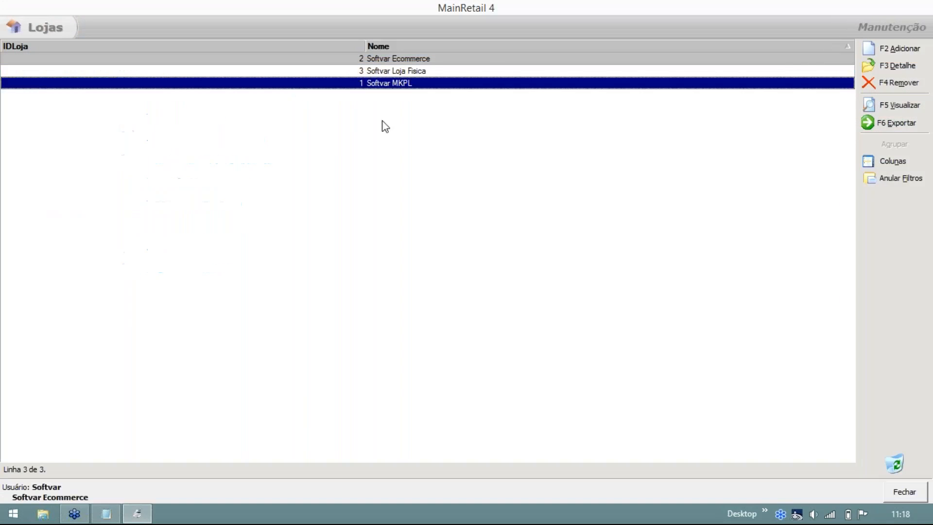
click(396, 59)
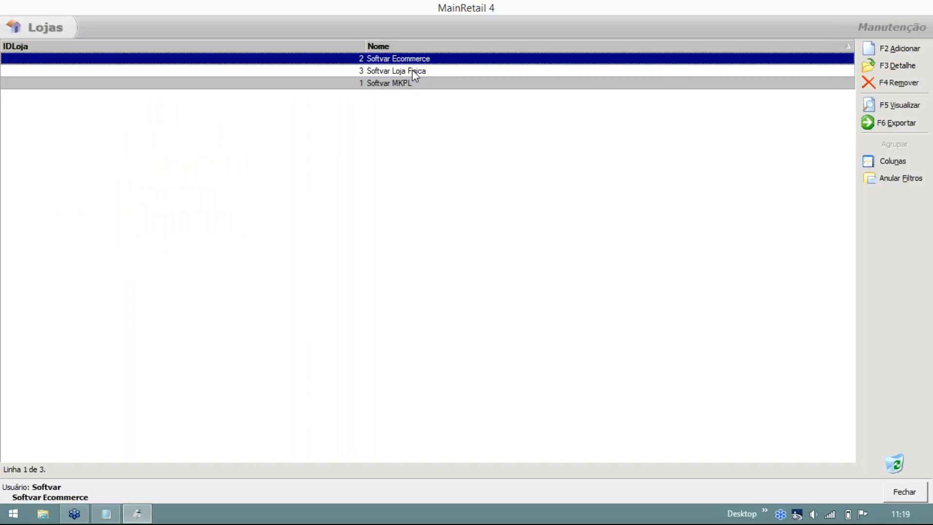
click(370, 89)
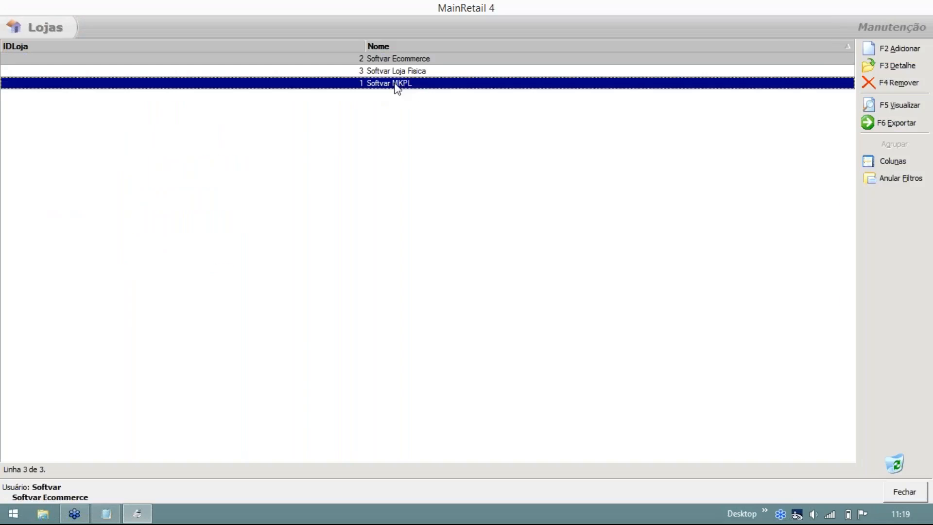
click(375, 71)
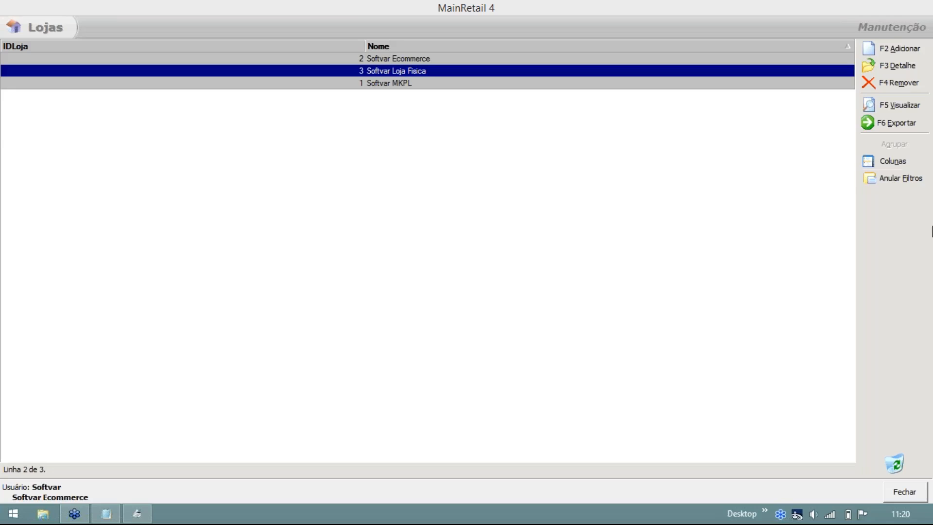
click(884, 53)
Name the new store 'Estoque Virtual', correcting the 'Vrtual' typo.
click(460, 154)
text(Estoque )
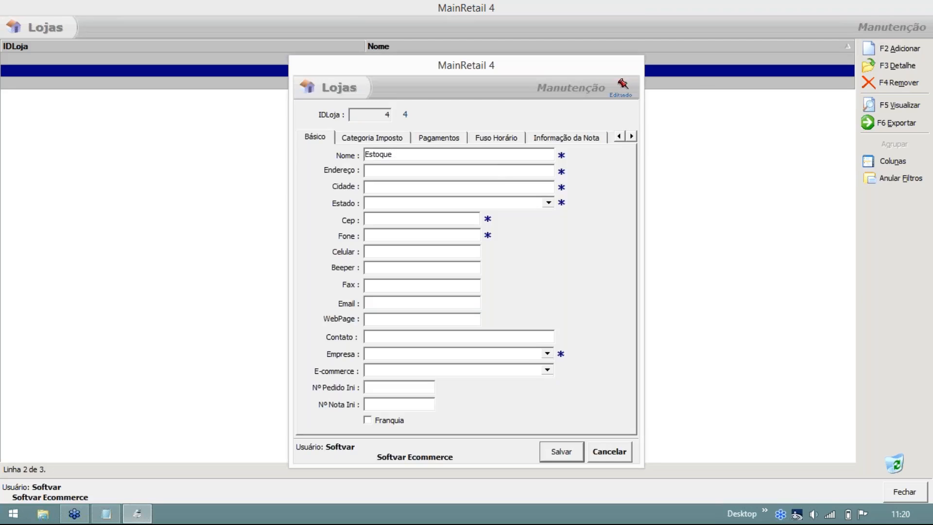
text(Vrtual)
click(394, 154)
text(i)
key(End)
Enter '.' as address and city, set state to Acre and company to Softvar.
drag(368, 65, 183, 37)
click(239, 144)
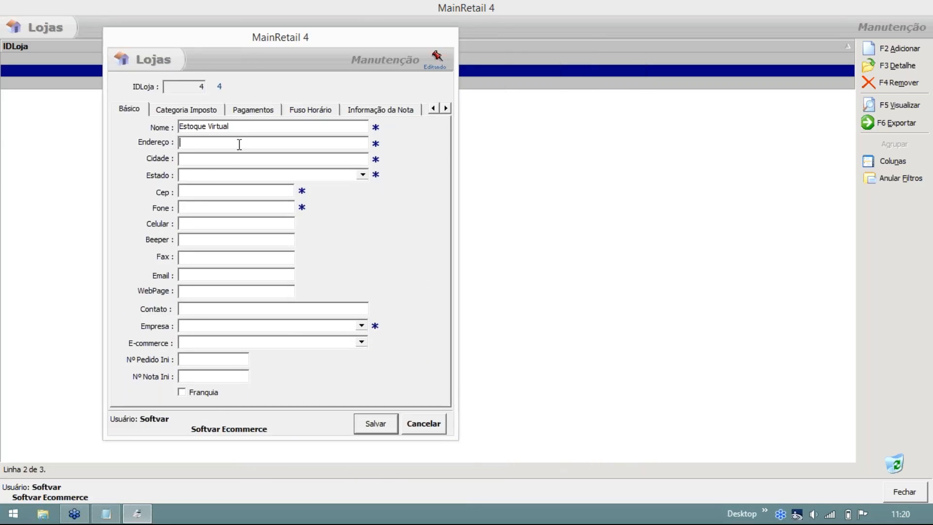
text(.)
key(Tab)
text(.)
key(Tab)
key(Down)
key(Tab)
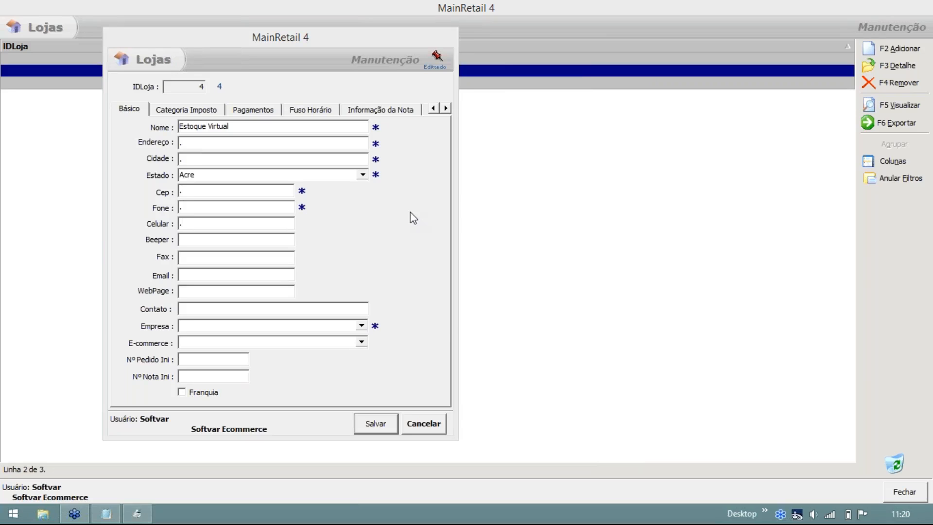
click(362, 326)
click(227, 345)
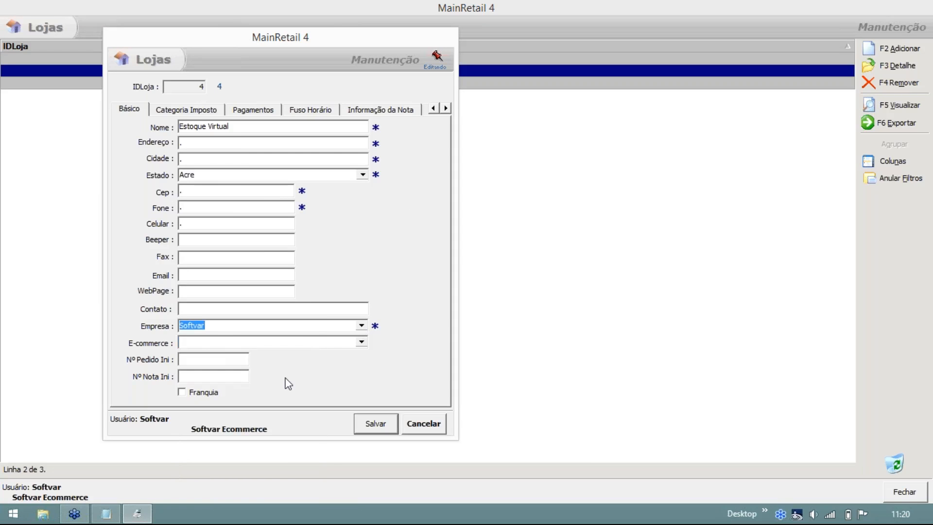
In Categoria Imposto, apply charge Encargos and tax ICMS to all categories.
click(186, 112)
click(312, 144)
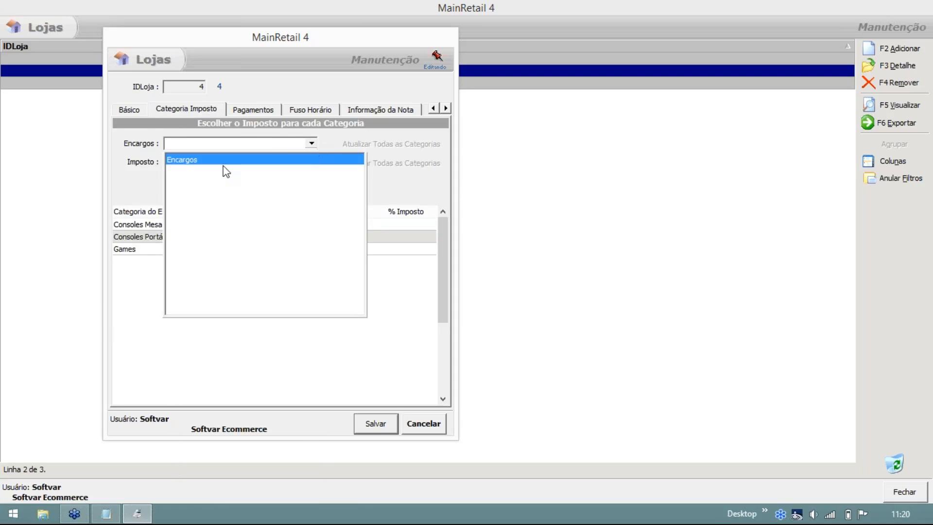
click(225, 160)
click(312, 162)
click(210, 180)
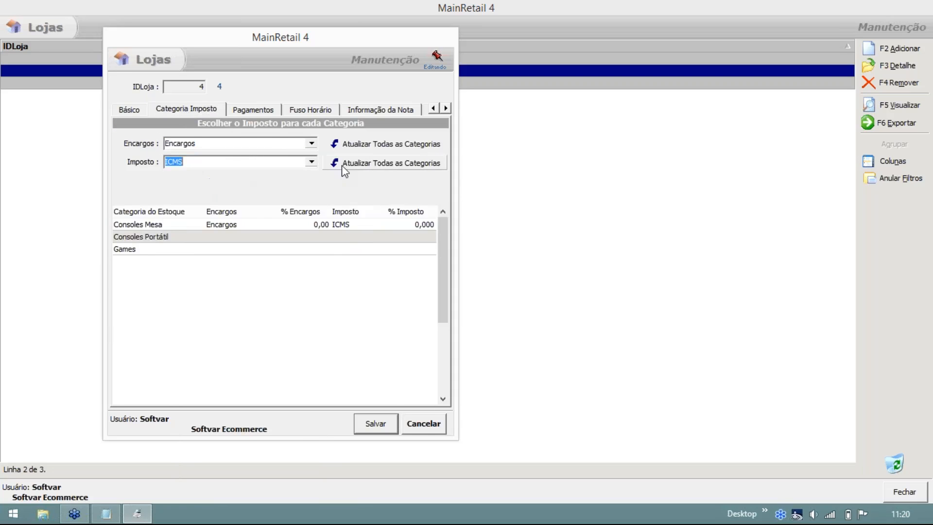
click(351, 165)
click(351, 147)
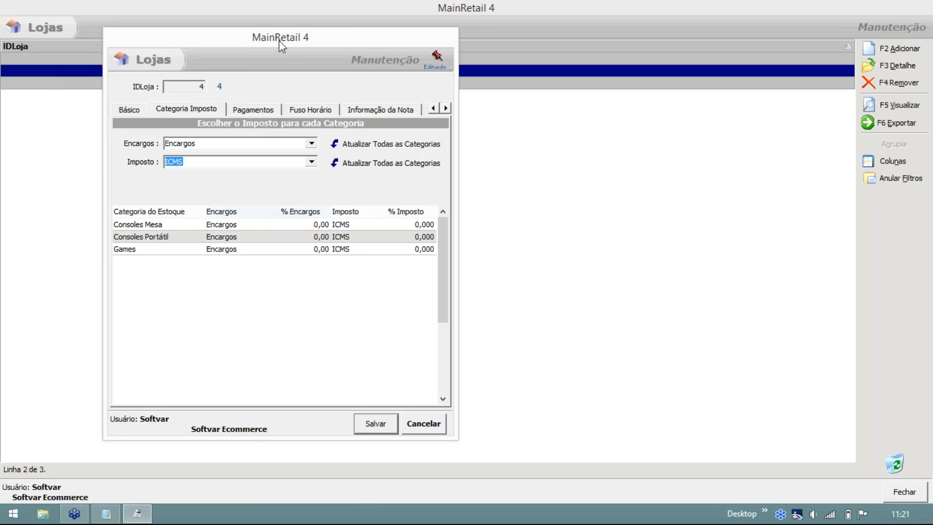
Try saving the store and dismiss the missing payment account error.
drag(279, 40, 237, 44)
click(332, 427)
drag(368, 220, 204, 169)
click(325, 238)
Link Cash deposit, Visa, American Express, Master and Elo batch payments to the Conta Corrente account.
click(290, 145)
key(Down)
click(282, 229)
click(267, 143)
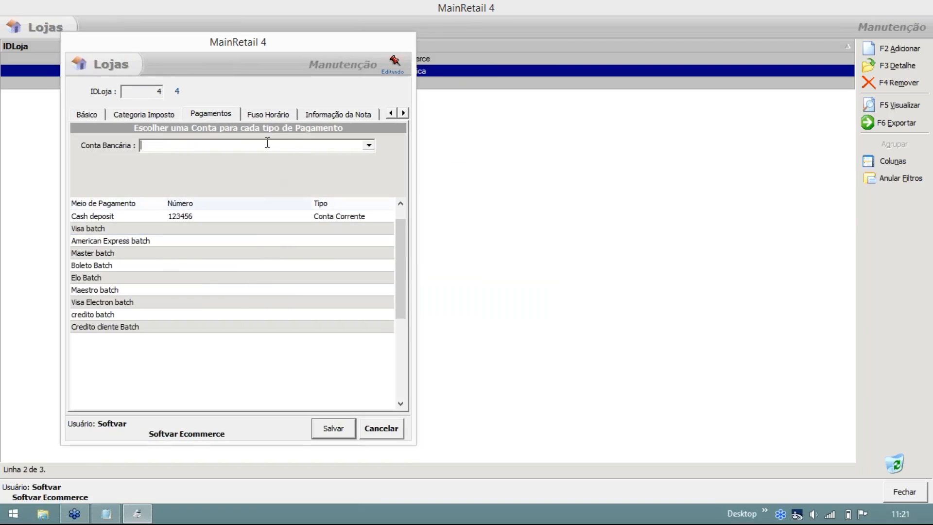
key(Down)
click(243, 241)
click(257, 145)
key(Down)
click(213, 251)
click(222, 144)
key(Down)
click(190, 277)
click(214, 145)
key(Down)
Link Boleto, Maestro, Visa Electron, credito and Credito cliente batches to the account, then save the store.
click(195, 265)
click(199, 144)
key(Down)
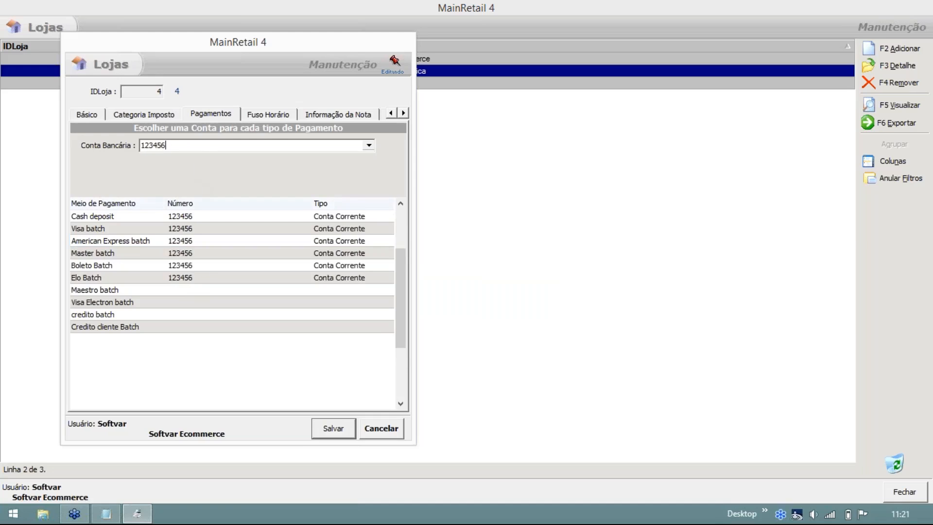
click(187, 289)
click(199, 145)
key(Down)
click(191, 302)
click(202, 146)
key(Down)
click(198, 314)
click(213, 145)
key(Down)
click(205, 329)
click(228, 146)
key(Down)
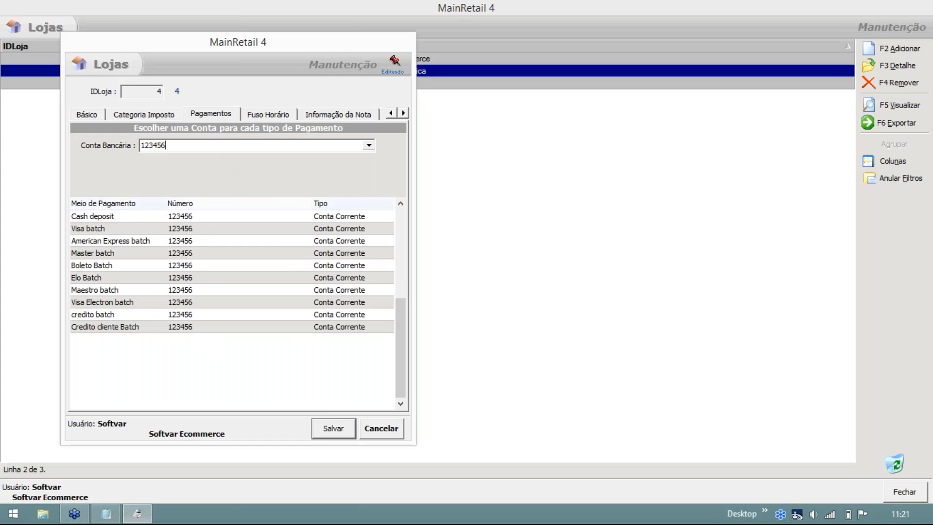
click(333, 431)
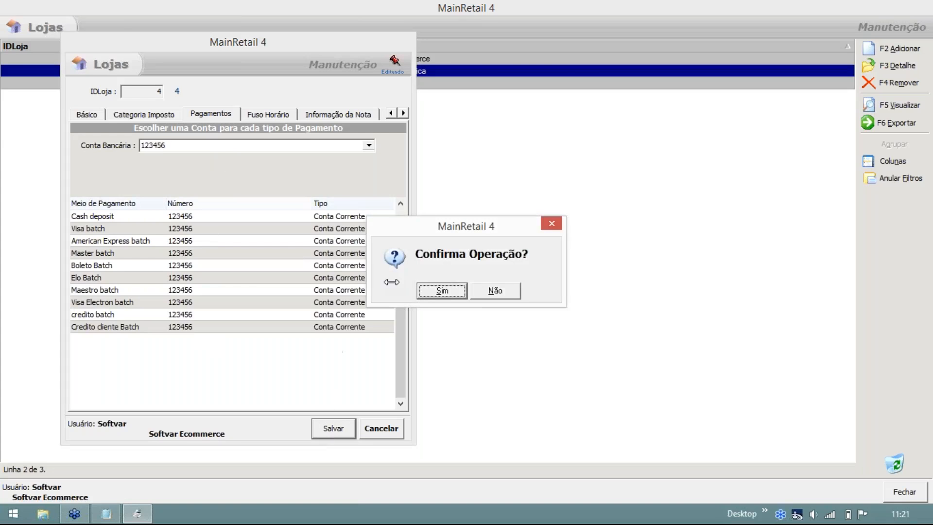
key(Return)
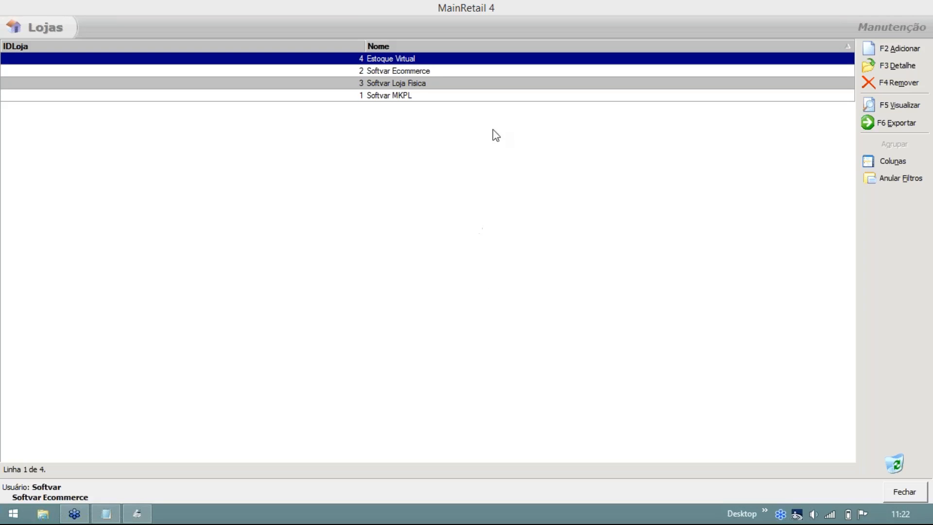
Close the stores list and open the Ítens do Menu configuration with the password.
click(904, 491)
click(70, 154)
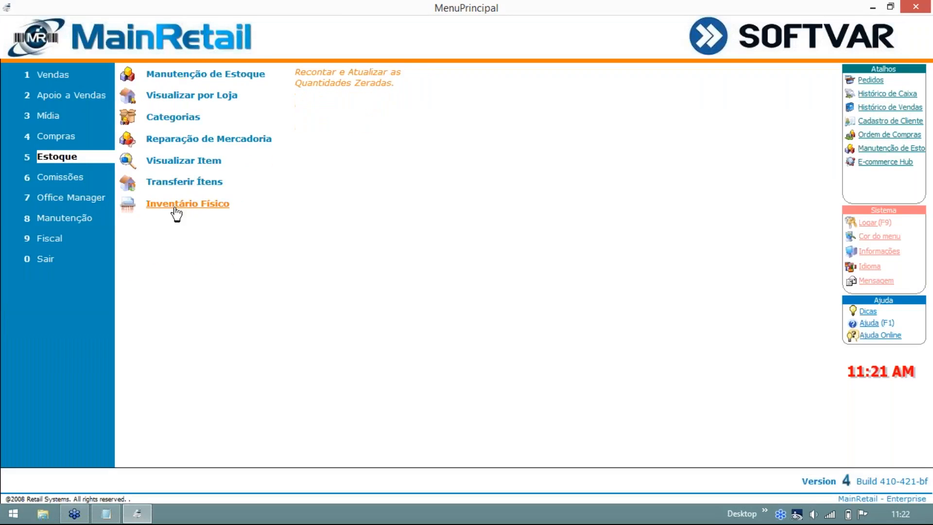
mouse_move(91, 221)
click(185, 185)
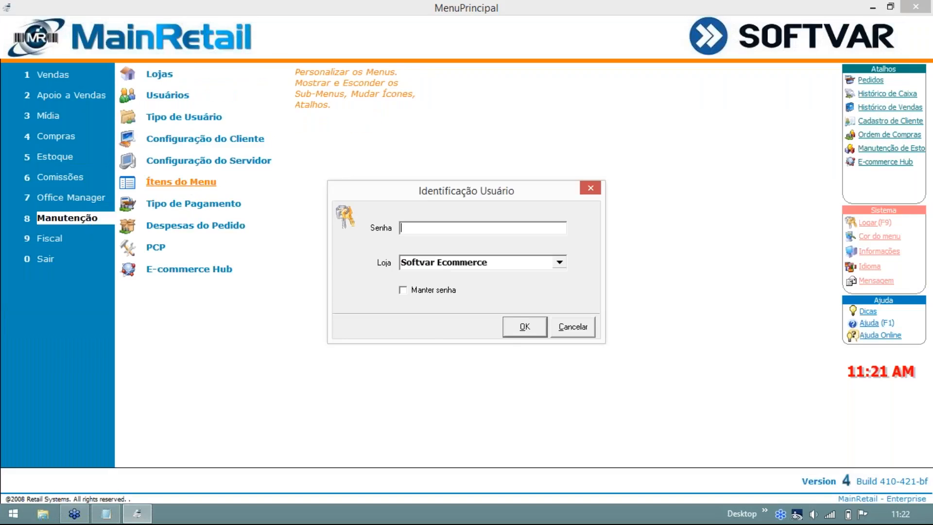
drag(357, 189, 225, 150)
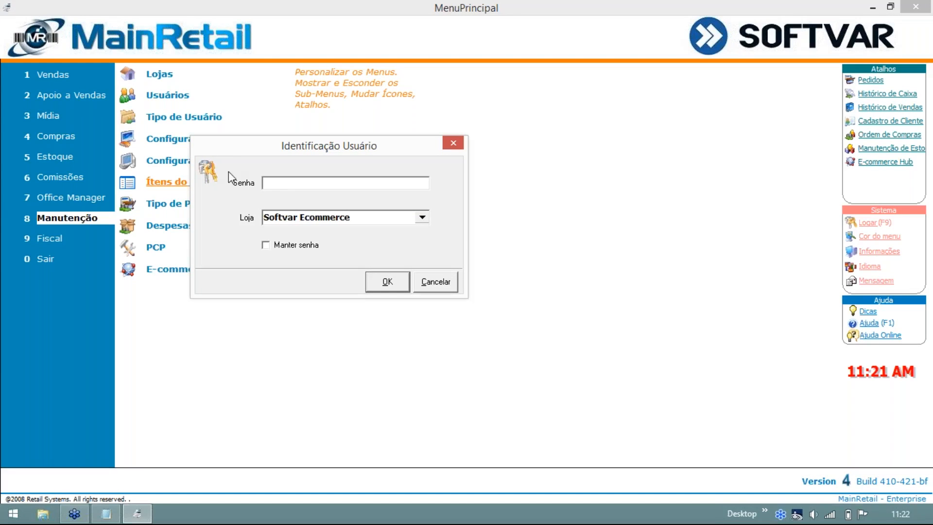
text(**)
click(387, 281)
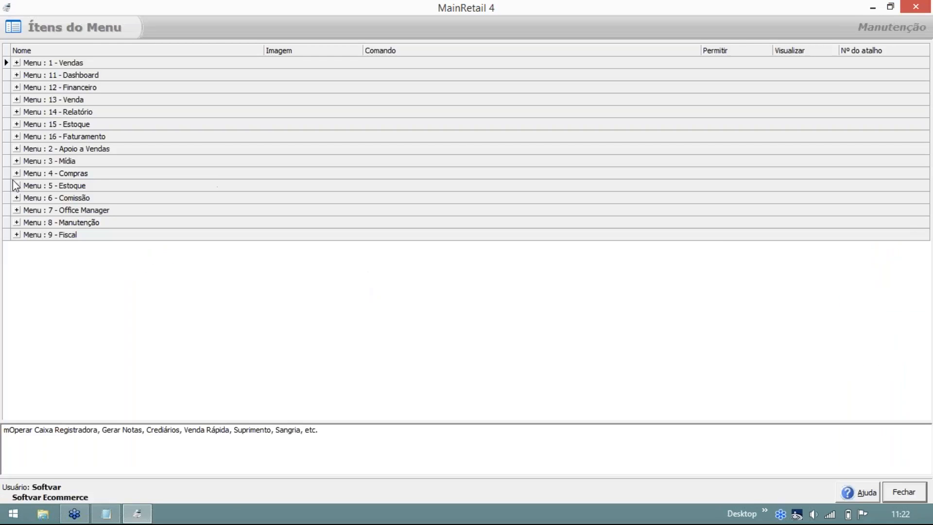
Tick Visualizar for Histórico de Movimentos under Menu 5 - Estoque, close, and acknowledge the notice.
click(16, 186)
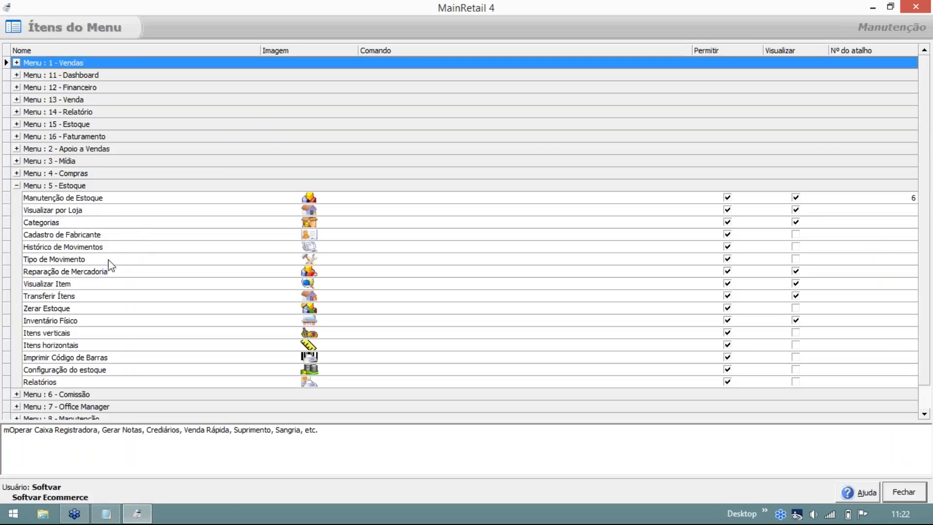
click(92, 247)
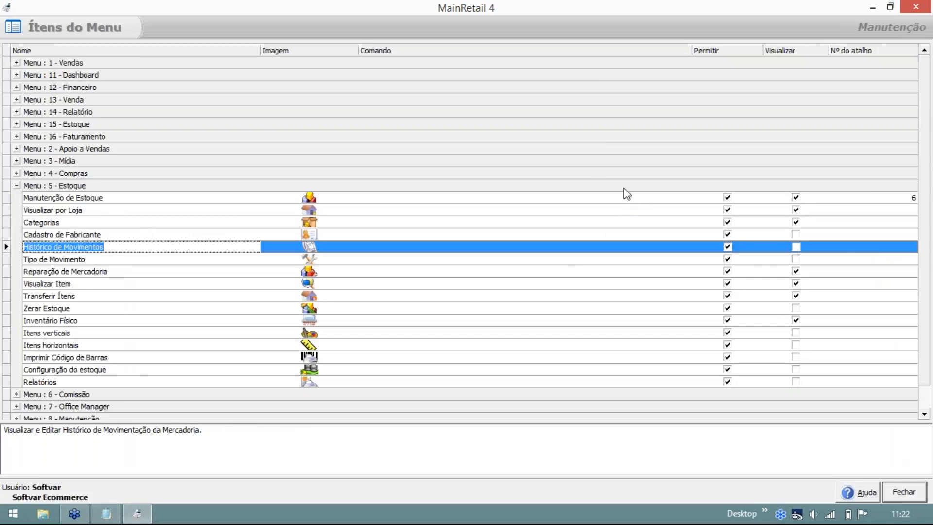
click(69, 248)
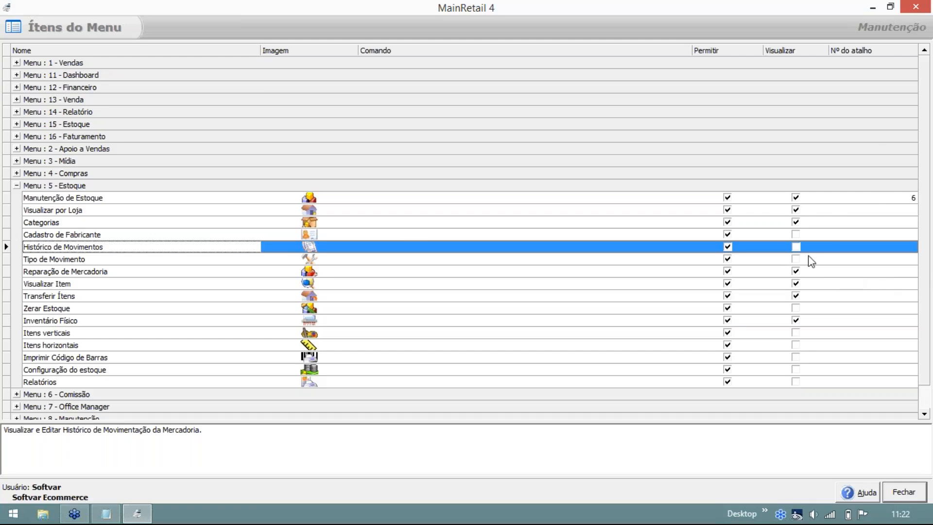
click(795, 248)
click(893, 495)
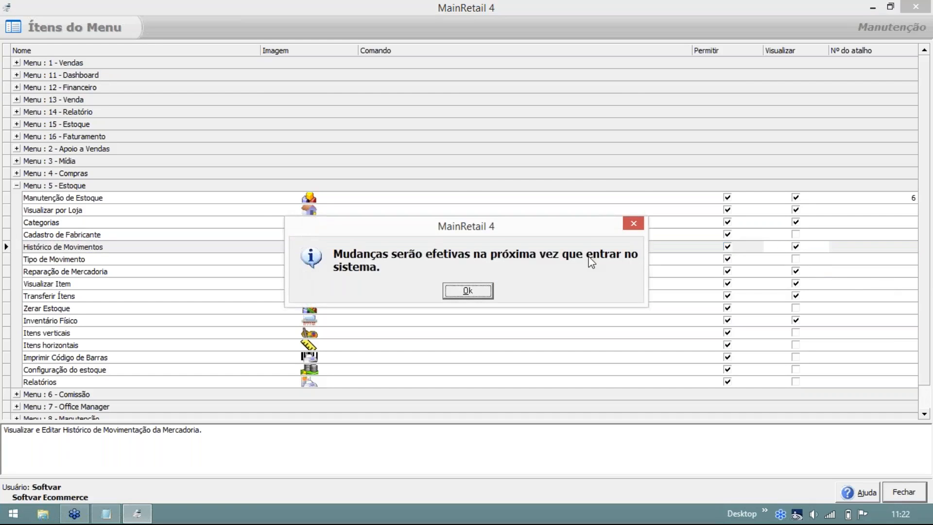
drag(511, 236, 502, 166)
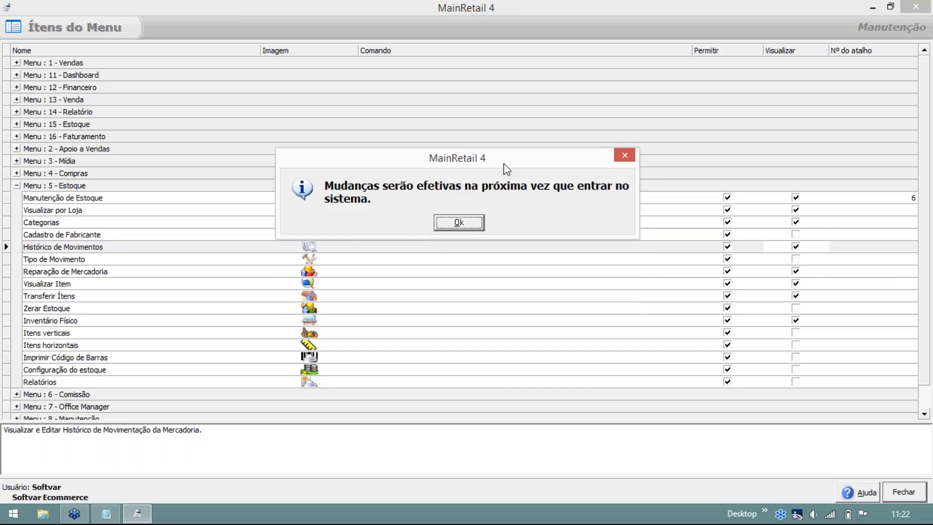
click(468, 217)
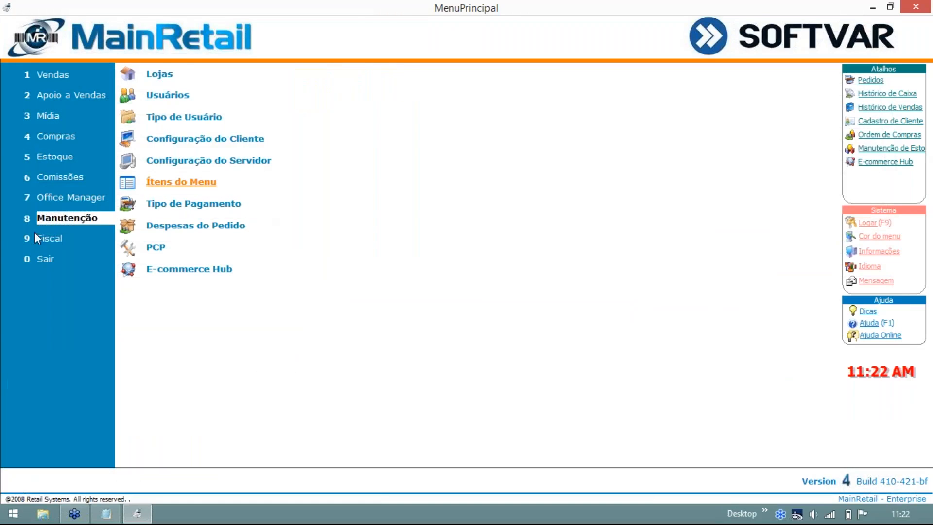
Exit MainRetail with confirmation and relaunch it.
click(49, 258)
drag(457, 212, 441, 166)
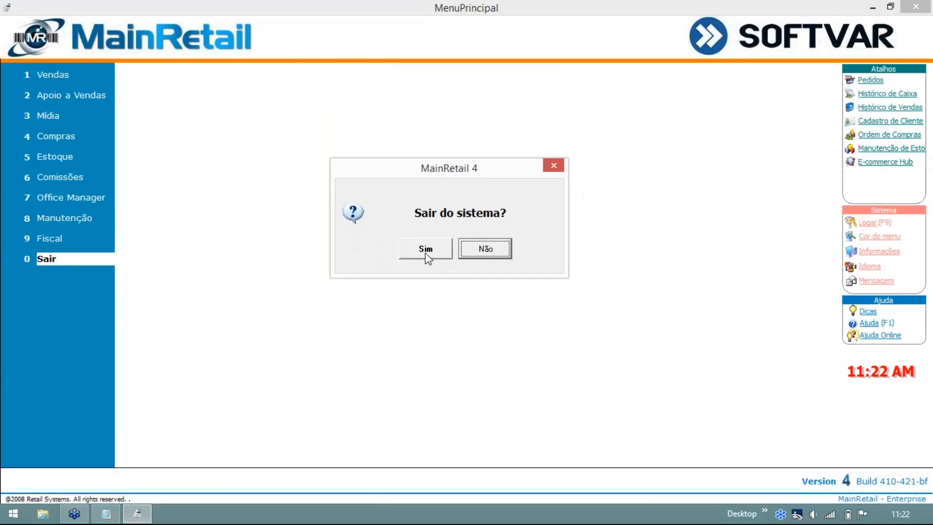
click(427, 252)
double_click(90, 179)
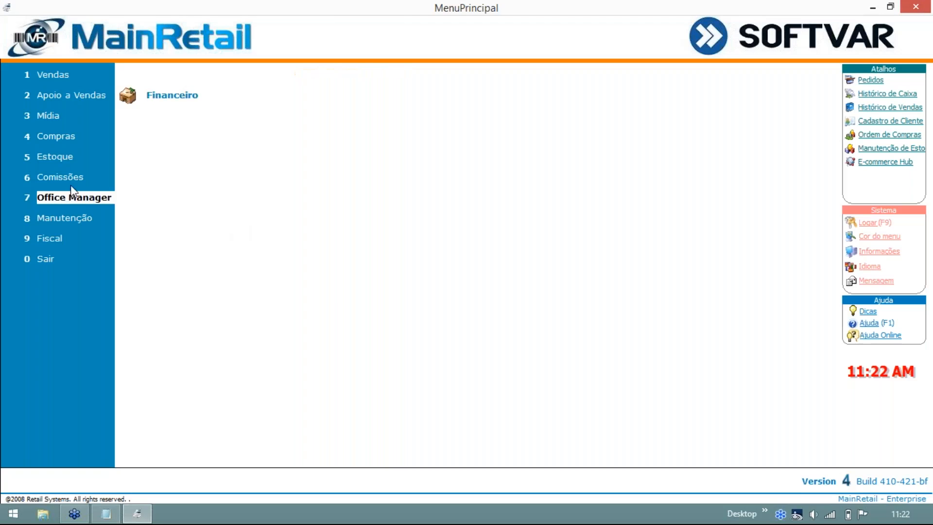
Filter Histórico de Movimentos to Tipo Mov. Saída Transf, list the GTA5P transfer, then close it.
mouse_move(77, 151)
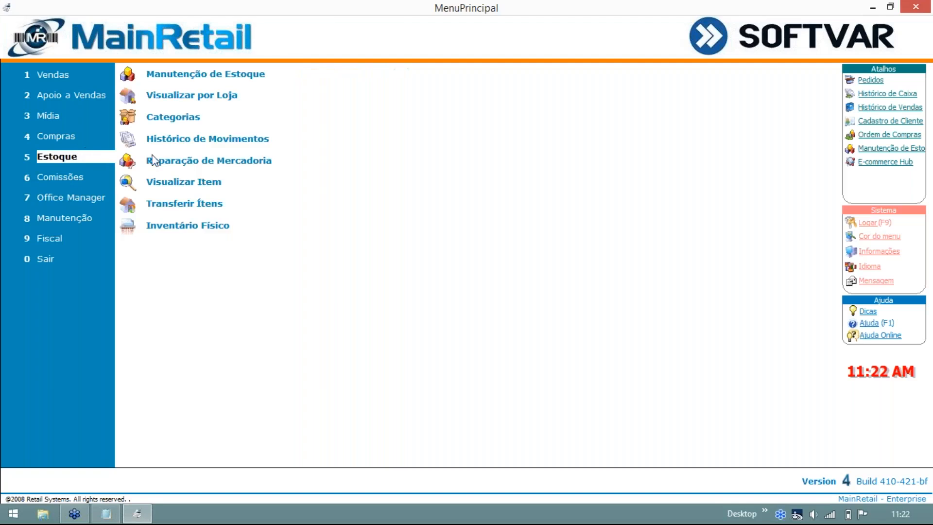
click(161, 140)
text(*)
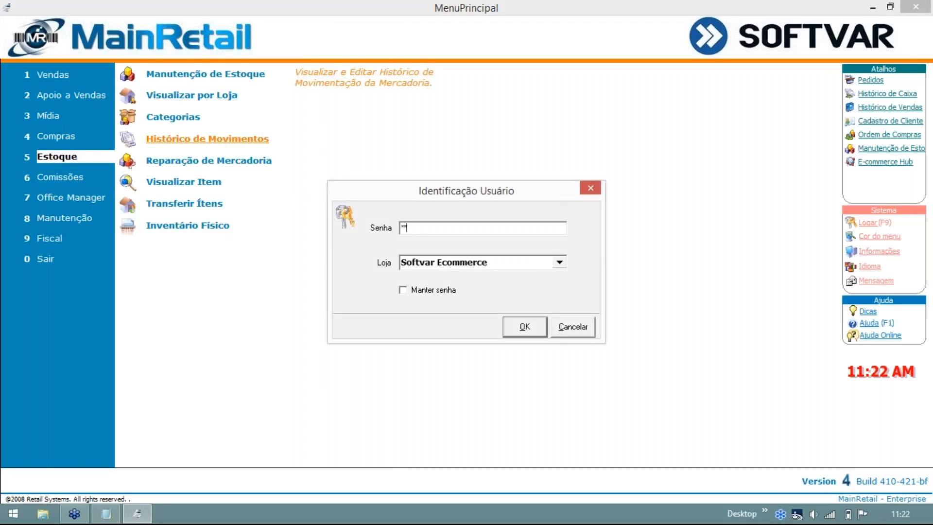
key(Return)
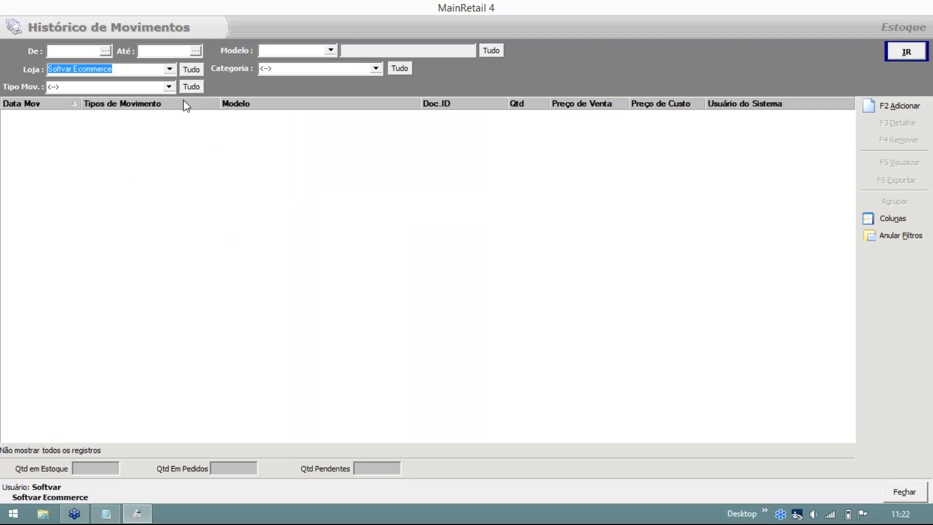
drag(146, 85, 17, 75)
key(BackSpace)
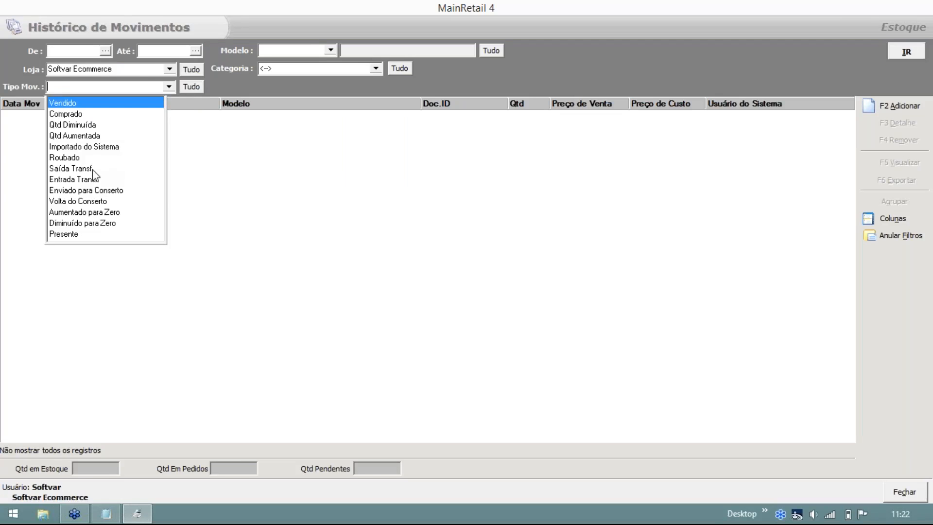
click(73, 168)
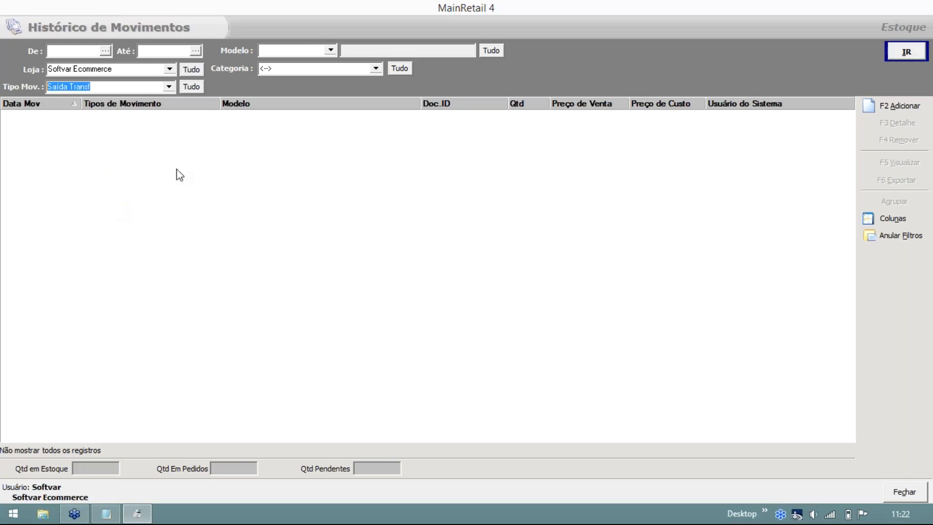
click(897, 58)
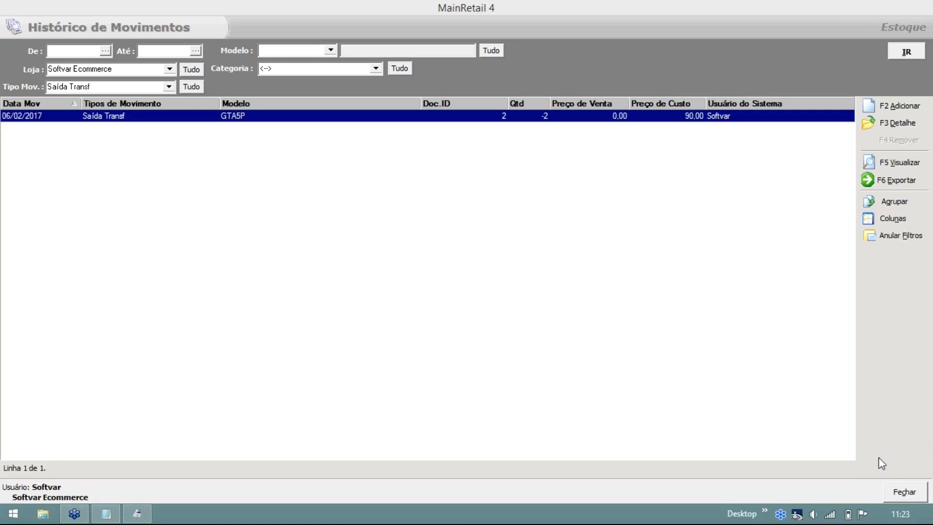
click(904, 492)
Open Apoio a Vendas > Relatórios with the password, dismiss the SOFTVAR Web popup, and expand Principal.
click(99, 95)
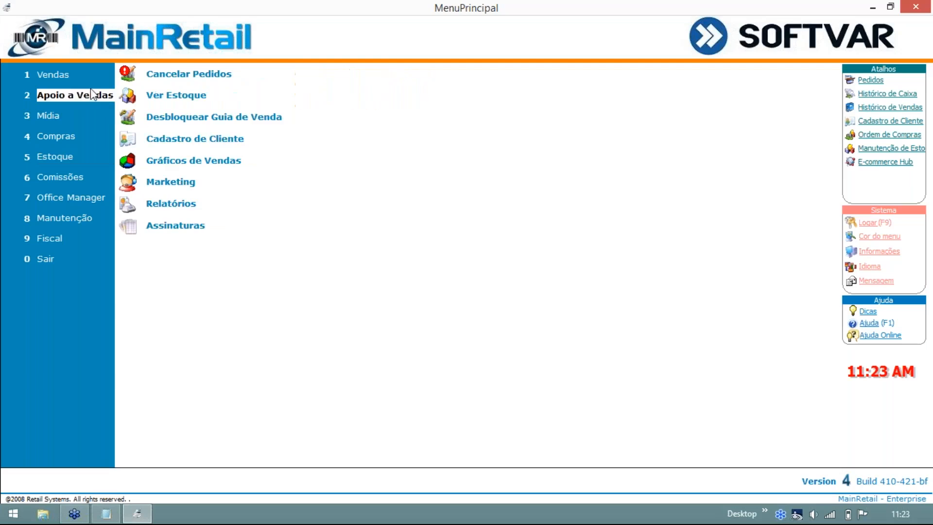
click(164, 210)
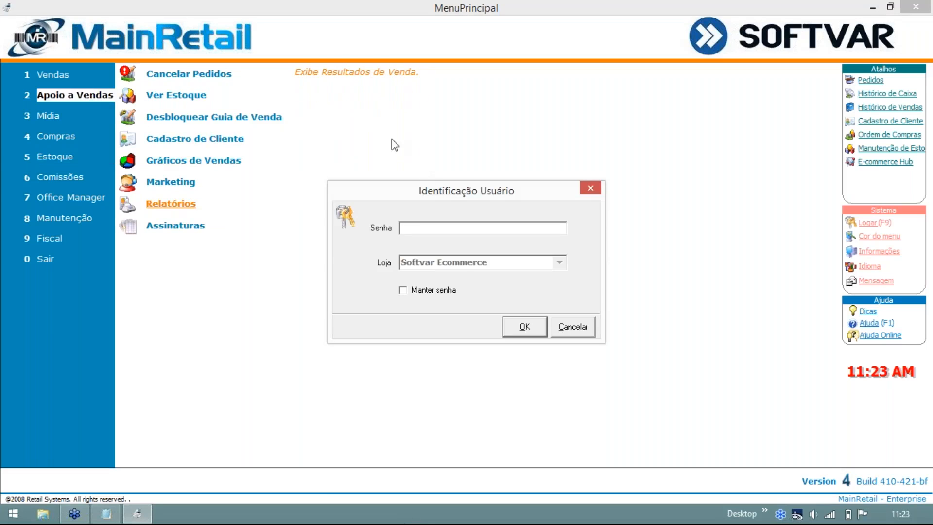
click(437, 229)
text(**)
key(Return)
drag(457, 68, 351, 62)
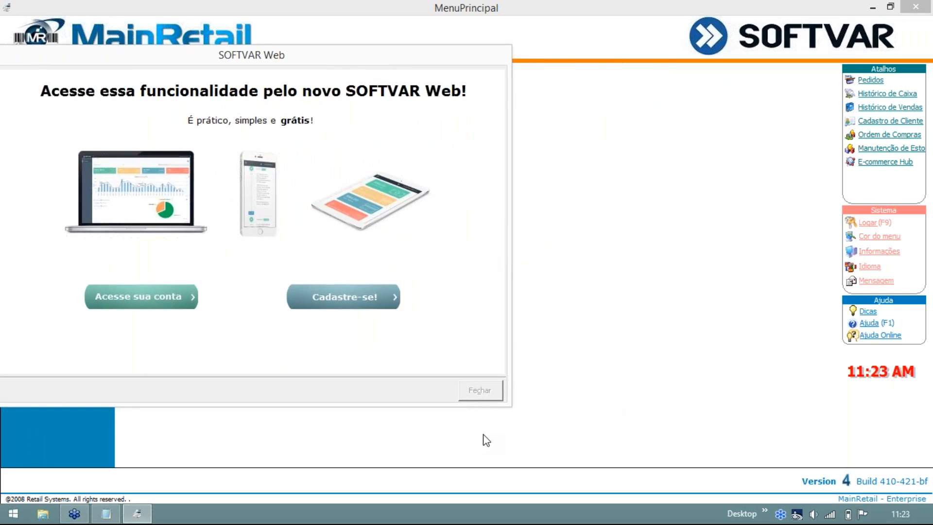
click(470, 392)
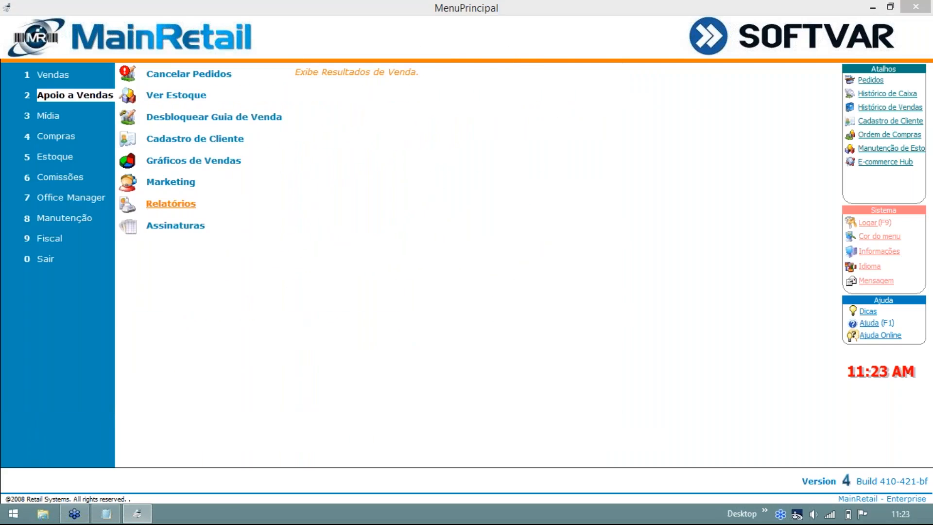
click(7, 86)
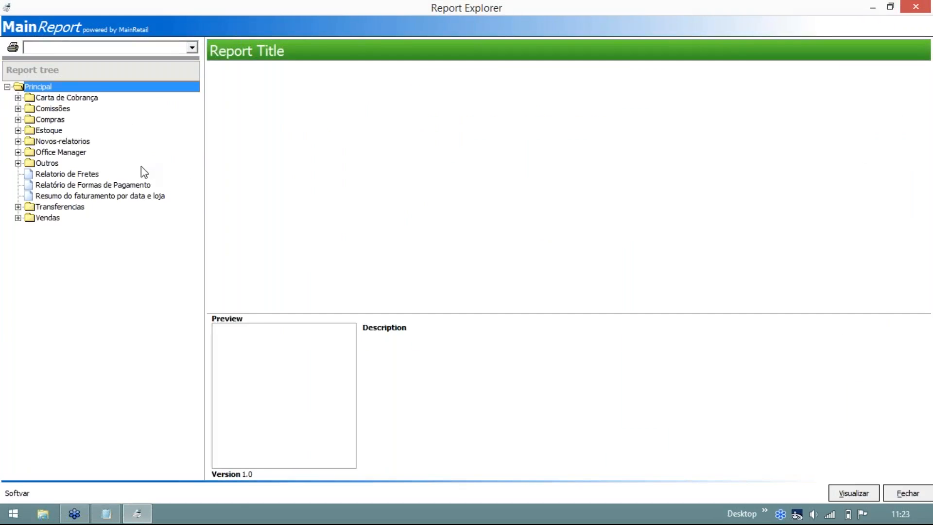
Expand the Transferencias folder, review its four reports, then close the Report Explorer.
click(18, 206)
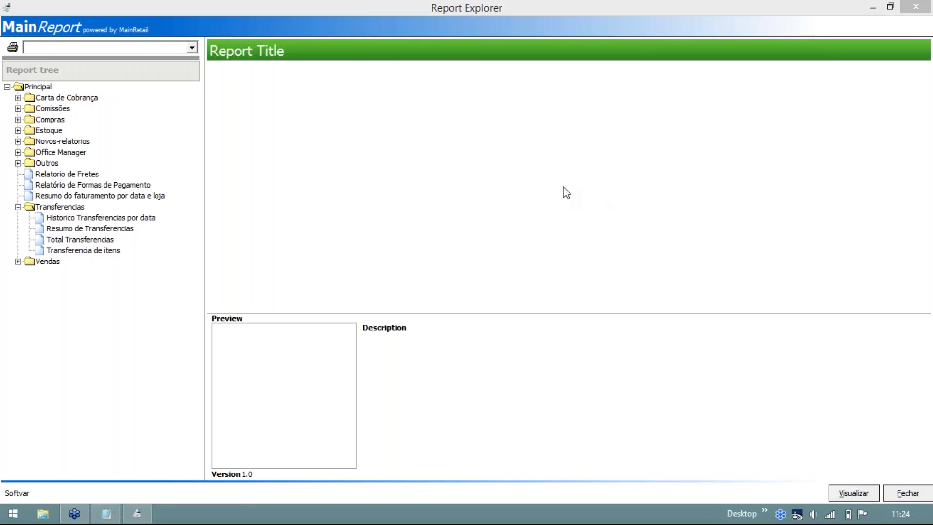
click(907, 493)
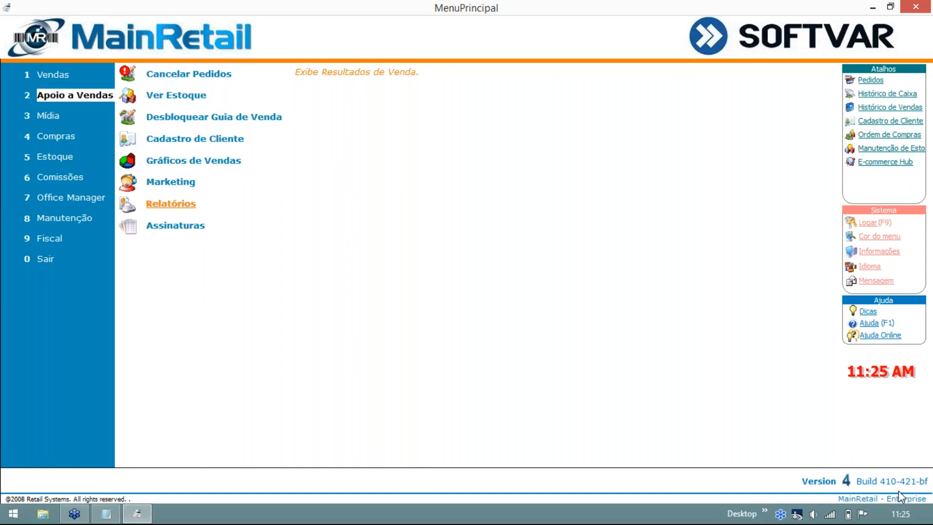
click(75, 514)
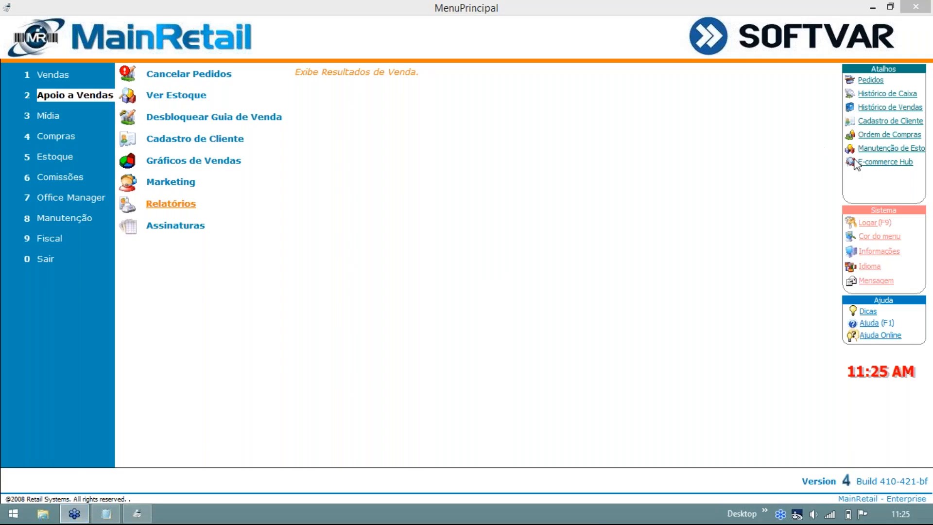